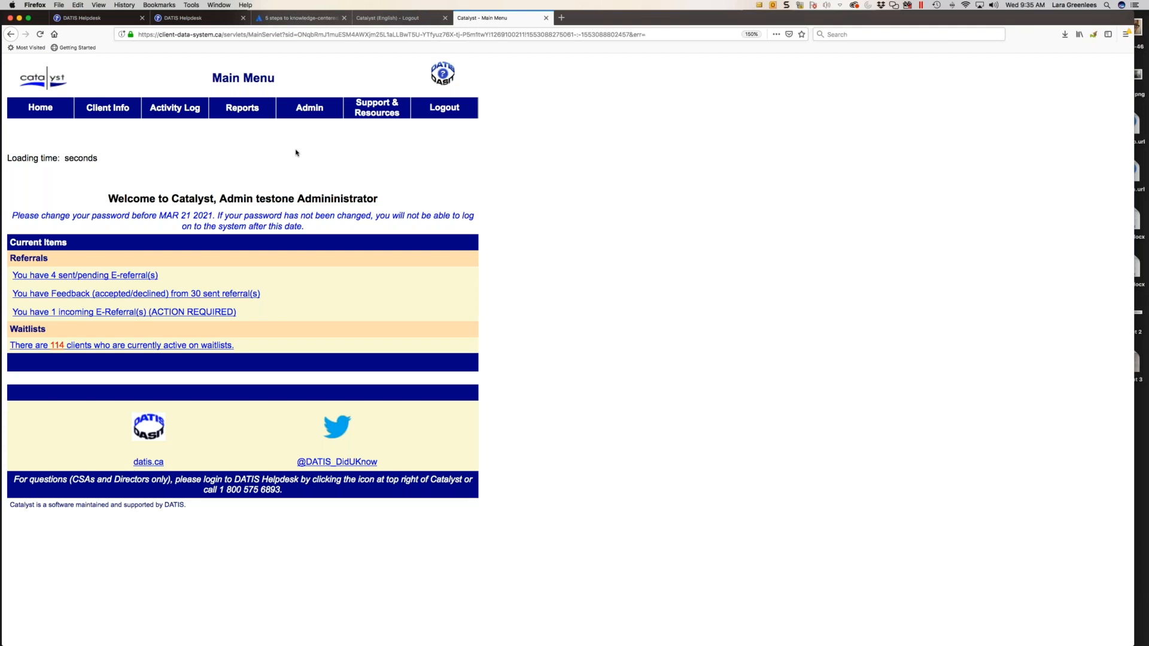
- Go to user maintenance and open the signed-in administrator's own user information for editing
mouse_move(300, 108)
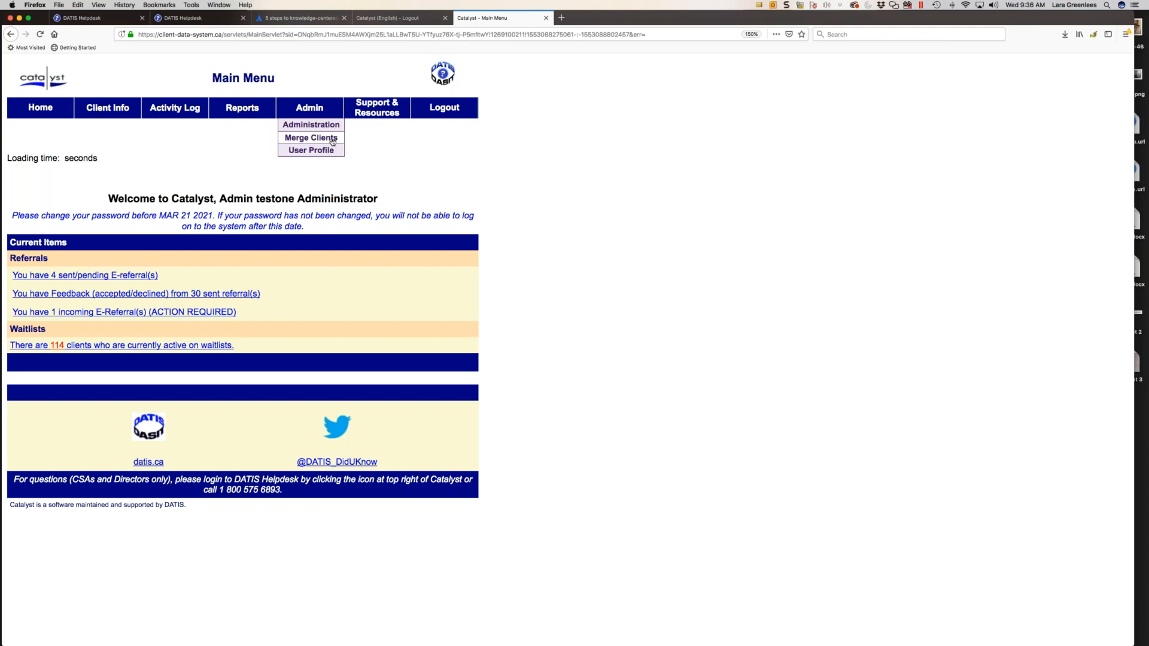
click(319, 153)
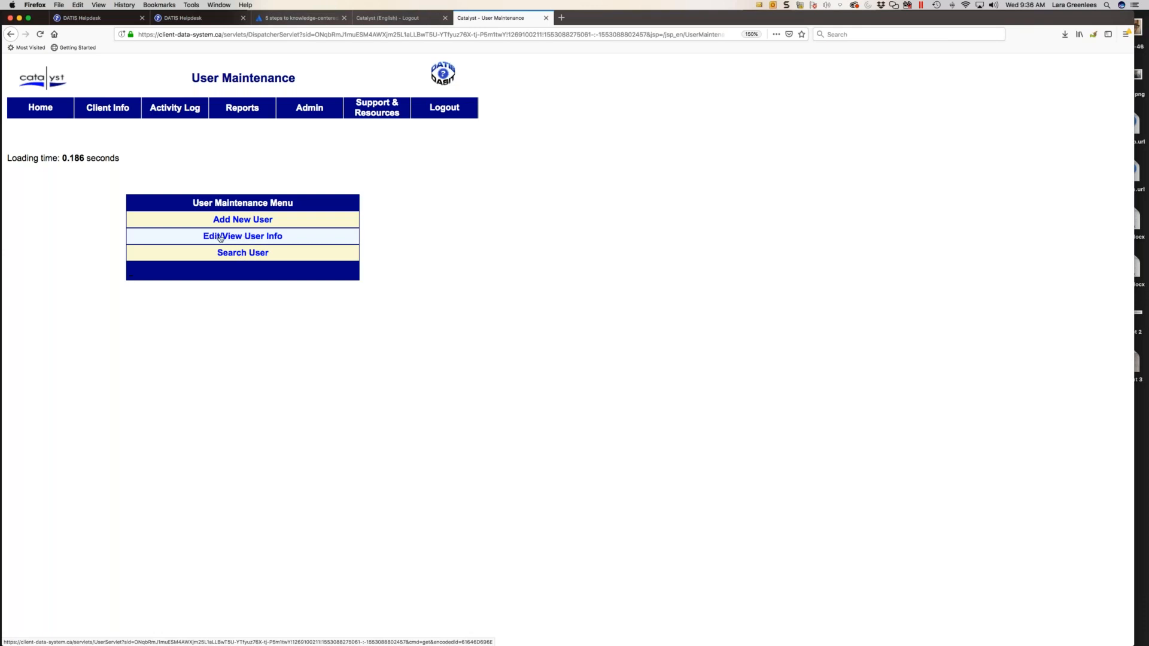
click(259, 238)
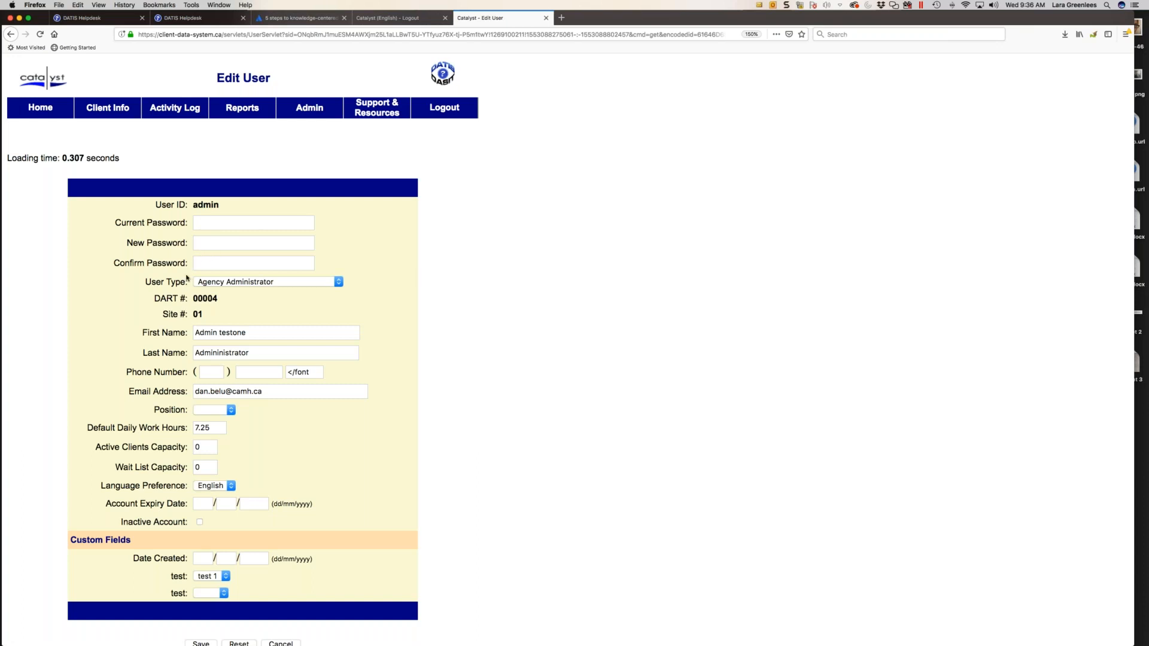
- Check the User Type and Language Preference choices and look over the account's other profile fields, keeping Agency Administrator and English
click(224, 285)
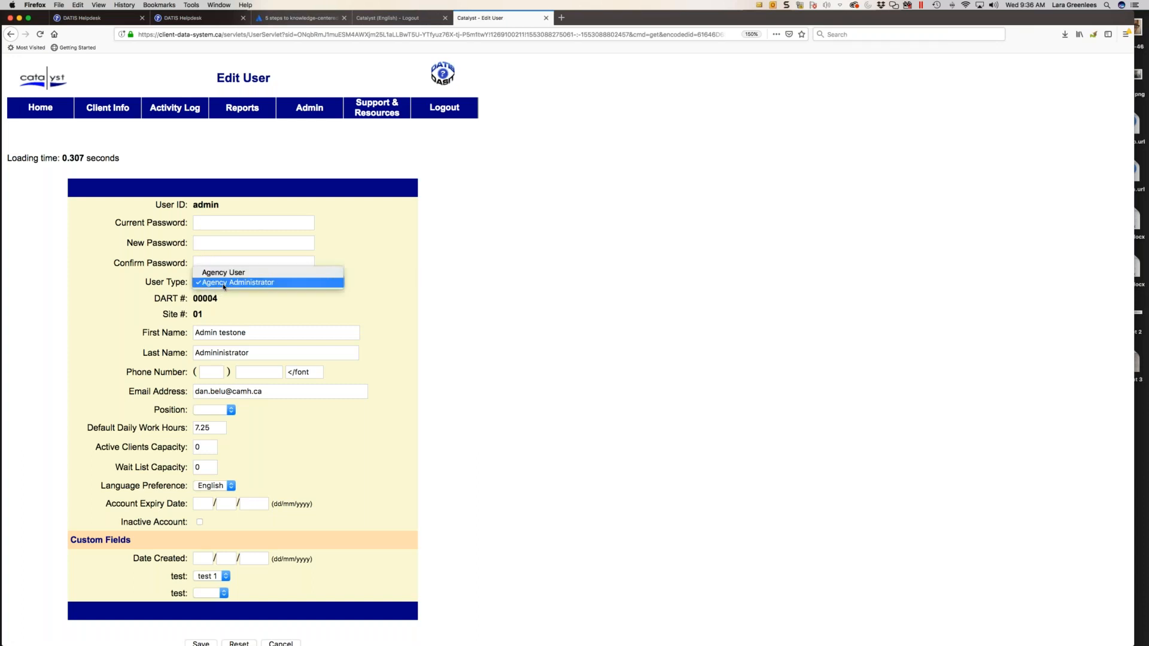
click(224, 285)
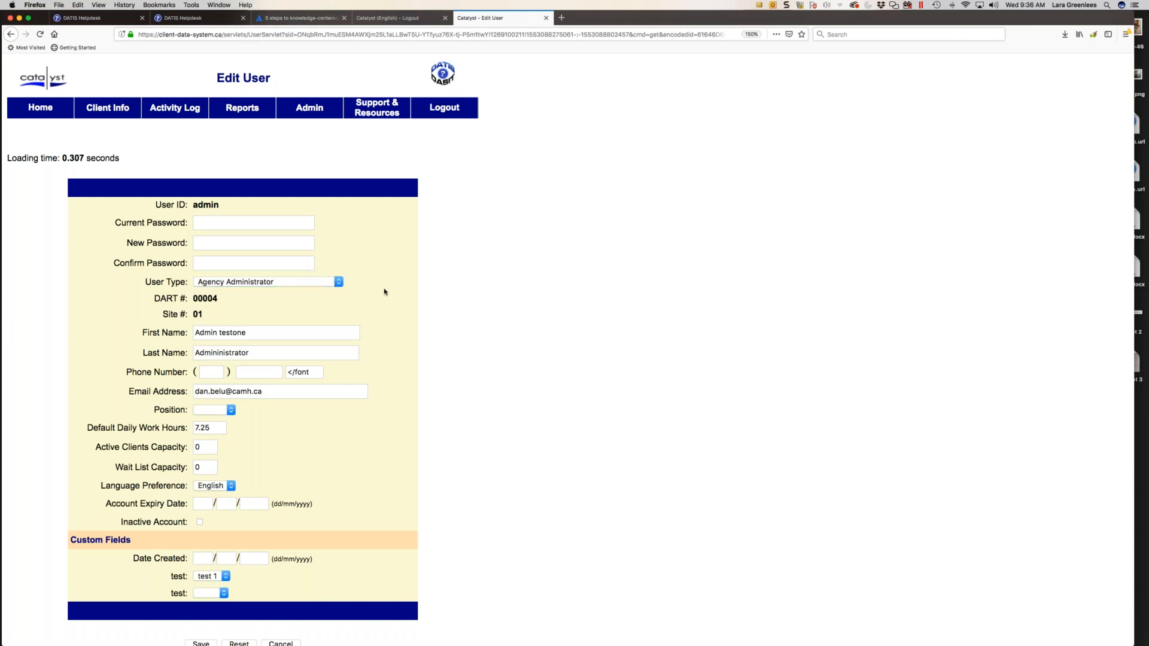
scroll(385, 292, down, 3)
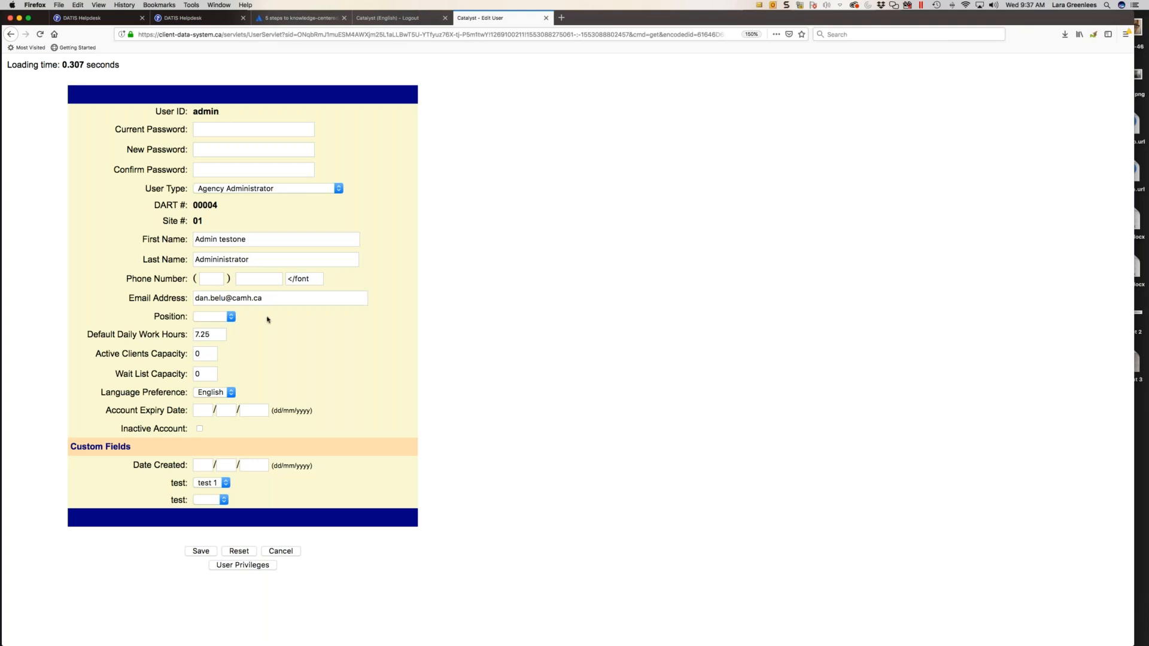
scroll(268, 301, down, 1)
scroll(203, 374, up, 1)
scroll(203, 375, down, 1)
click(217, 395)
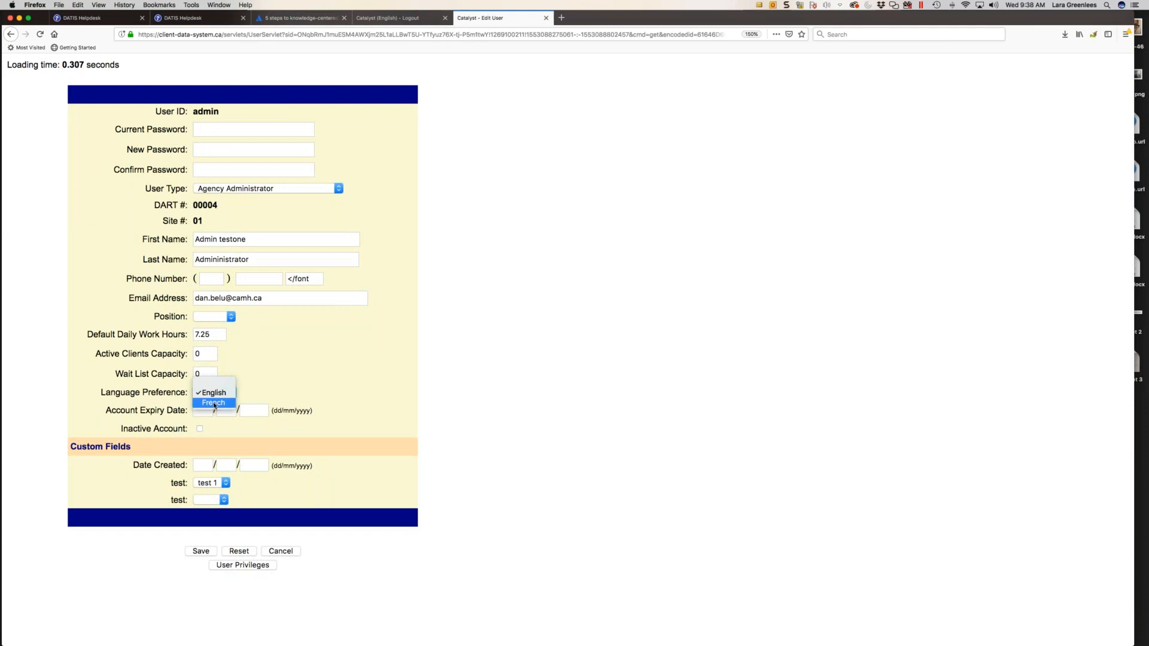
click(216, 394)
click(292, 378)
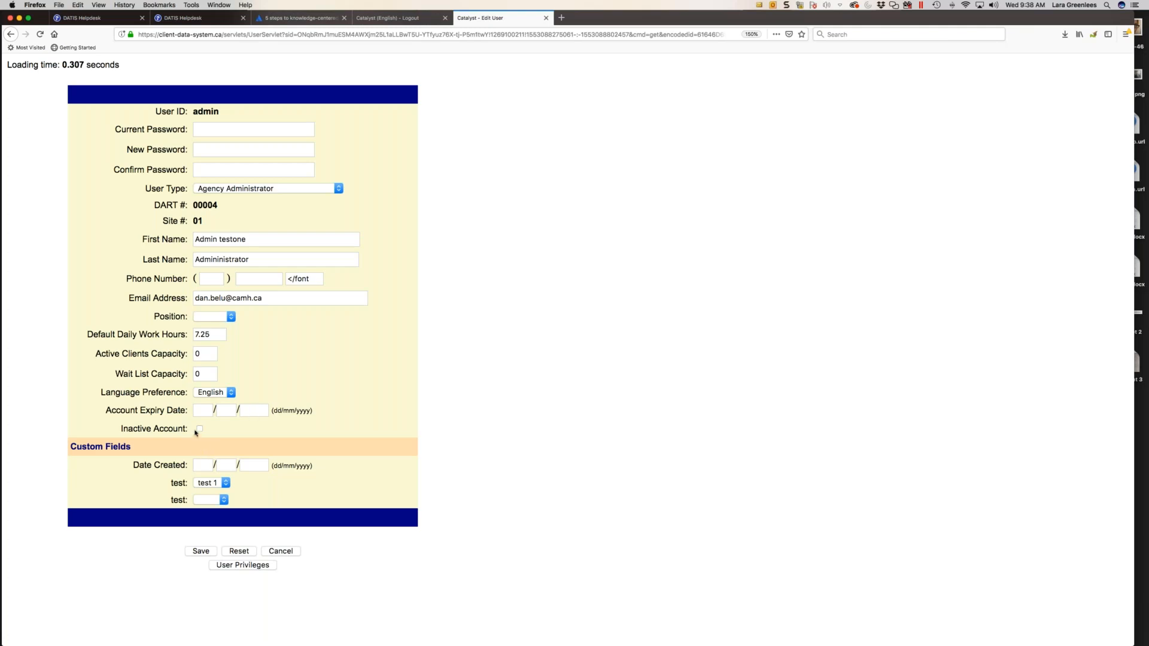
- Open the user privileges of the admin account
scroll(200, 432, down, 1)
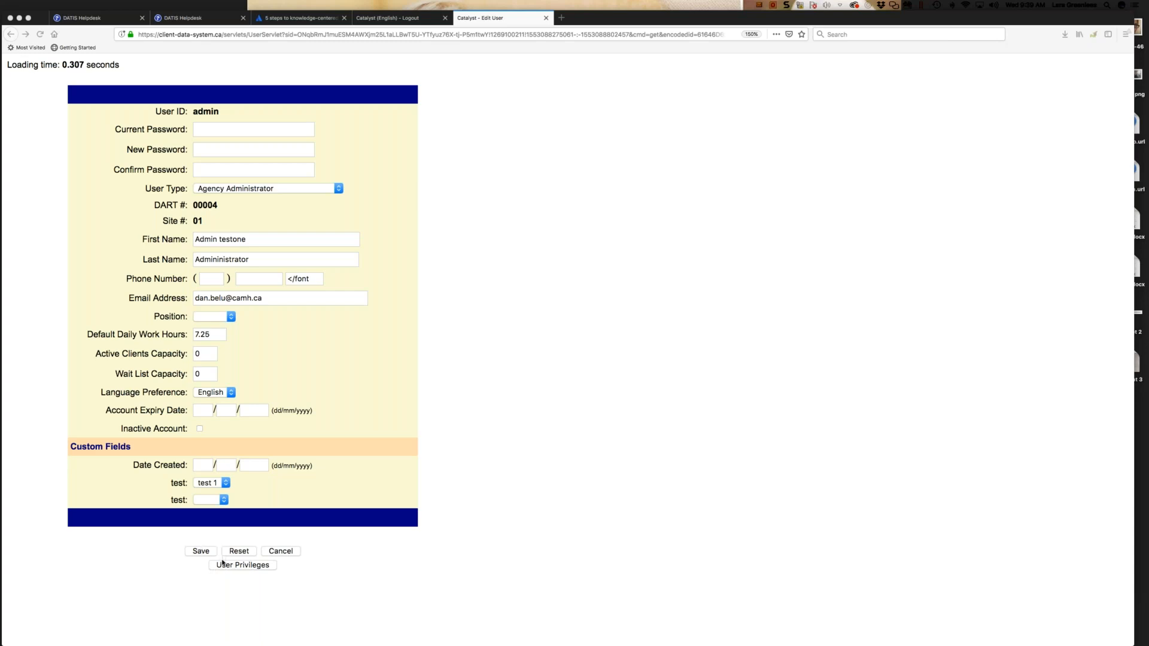
click(253, 566)
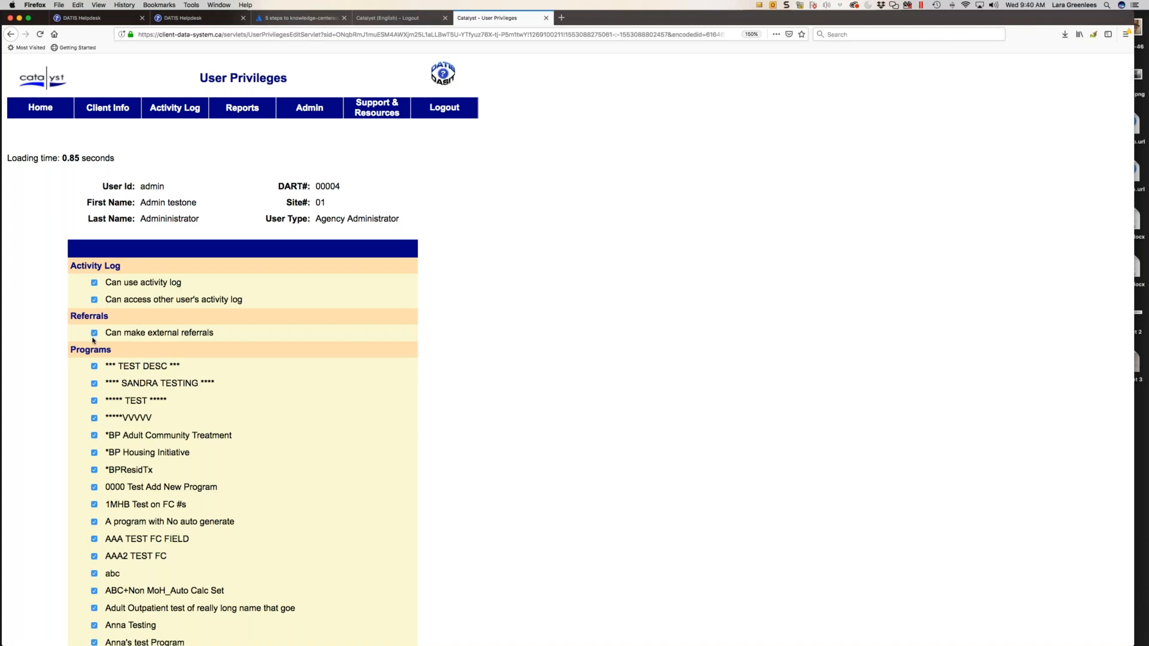
- Look over the activity log, referral and program privileges, clearing and restoring access to the abc program
scroll(102, 344, down, 1)
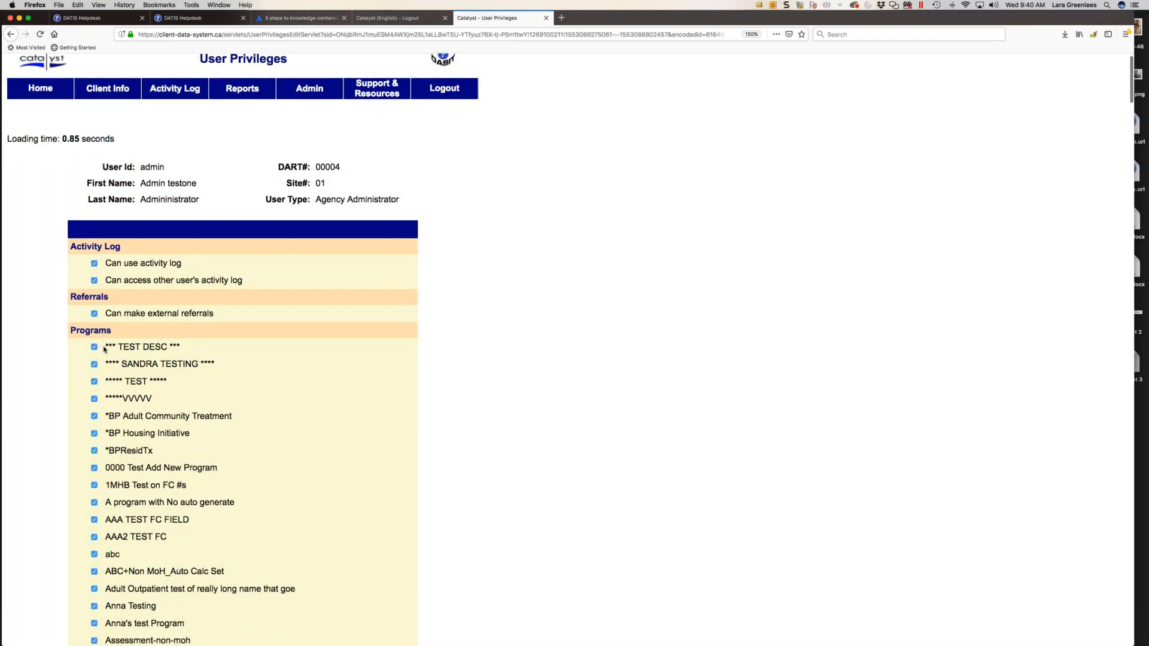
scroll(103, 350, down, 3)
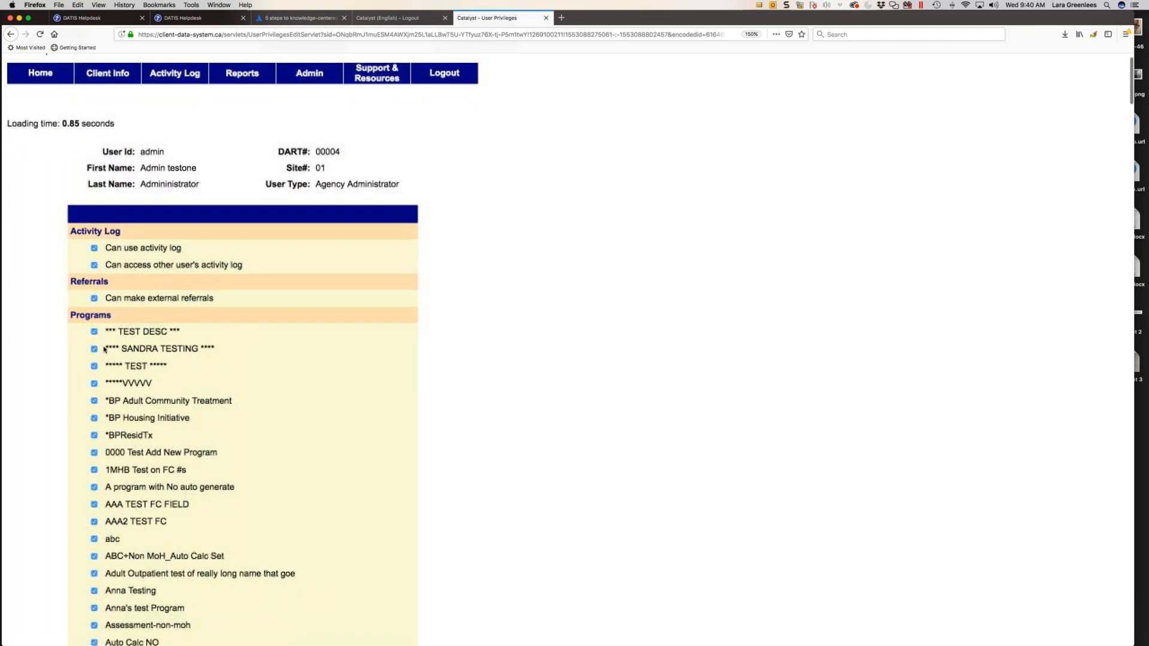
scroll(104, 350, down, 3)
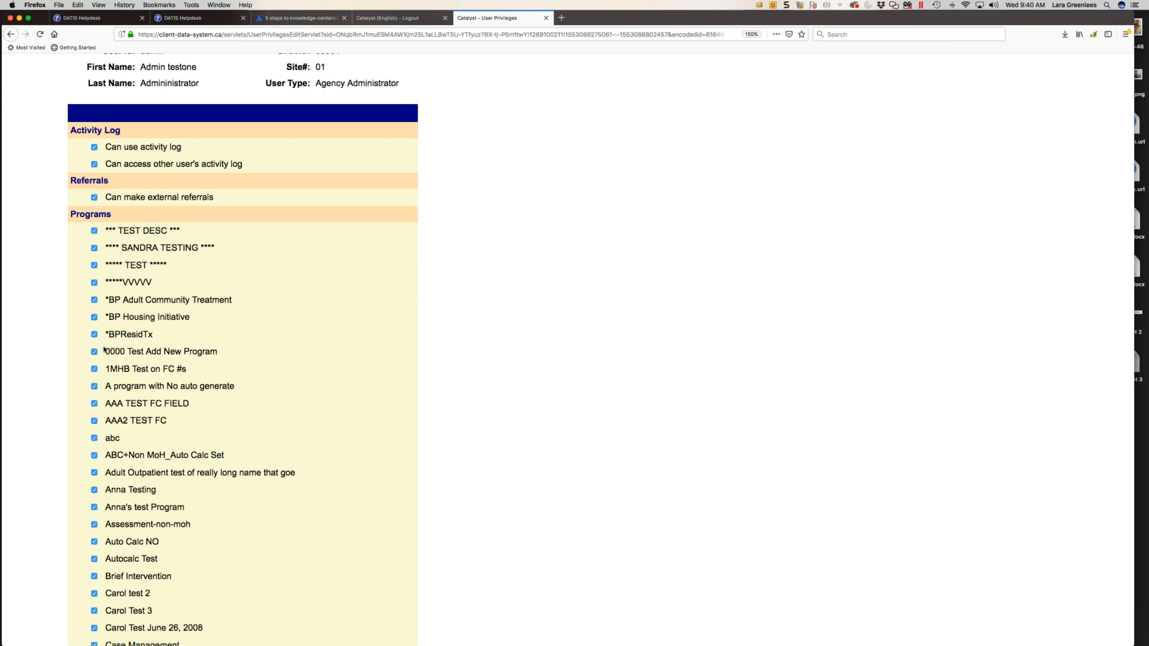
click(94, 438)
click(94, 440)
- Look through the Activities privileges and their category labels, continuing down to the System Modules section
scroll(225, 430, down, 8)
scroll(225, 429, down, 10)
scroll(226, 430, down, 20)
scroll(226, 430, down, 17)
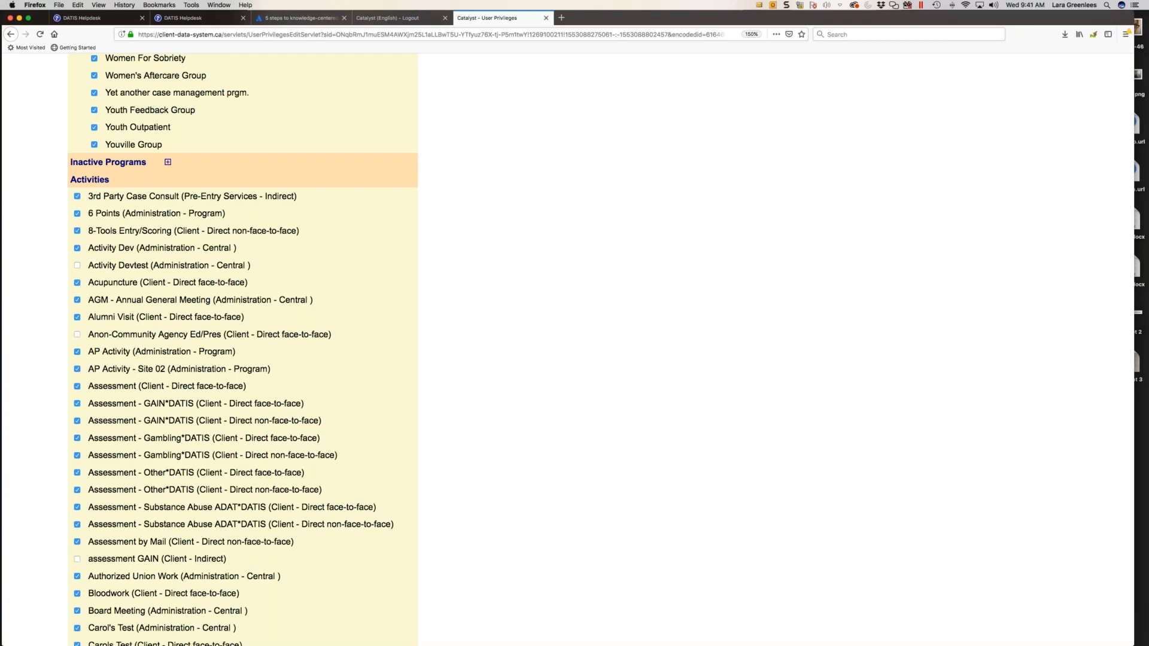
scroll(115, 226, down, 1)
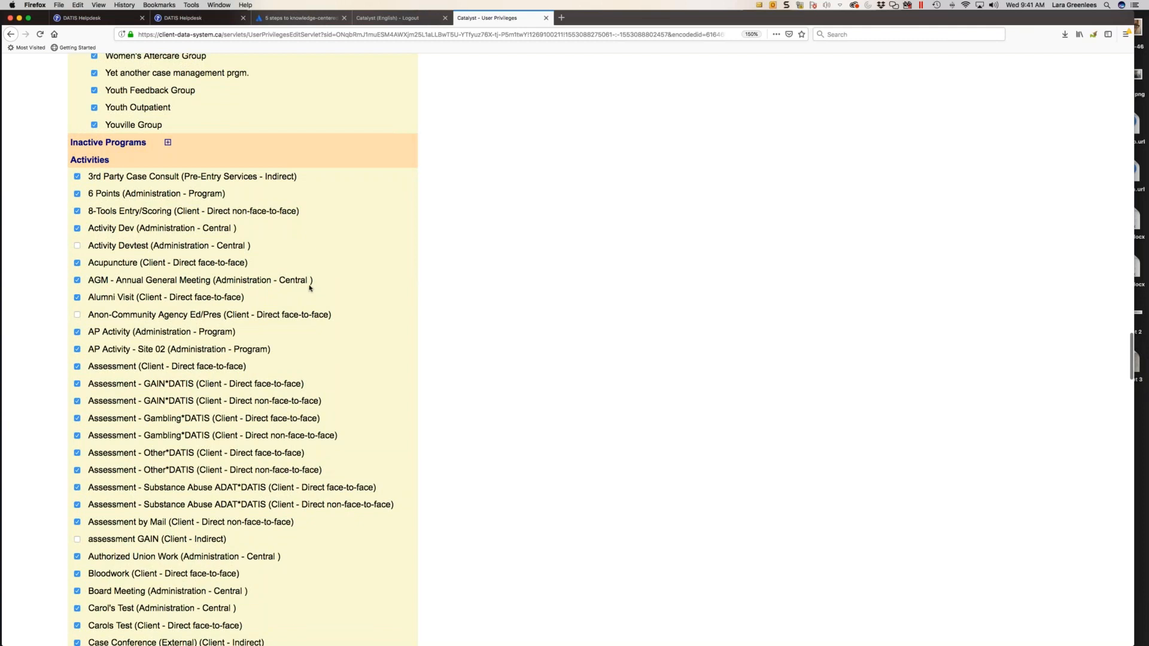
drag(215, 280, 313, 282)
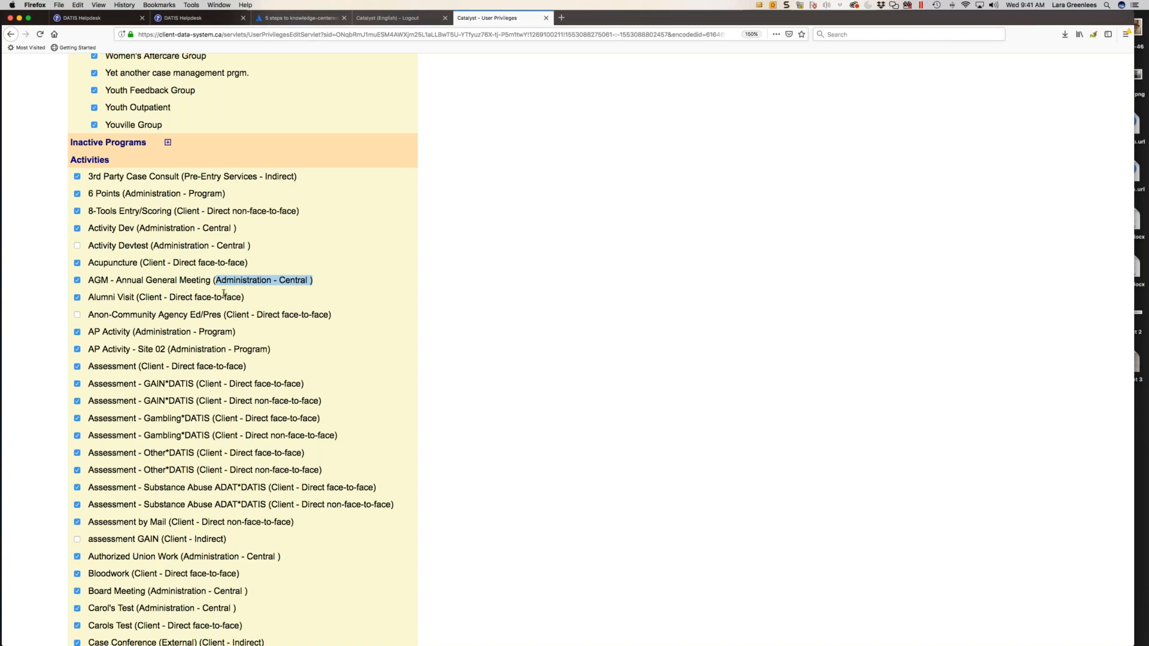
scroll(224, 294, down, 5)
scroll(224, 293, down, 19)
scroll(223, 293, down, 17)
scroll(223, 292, down, 15)
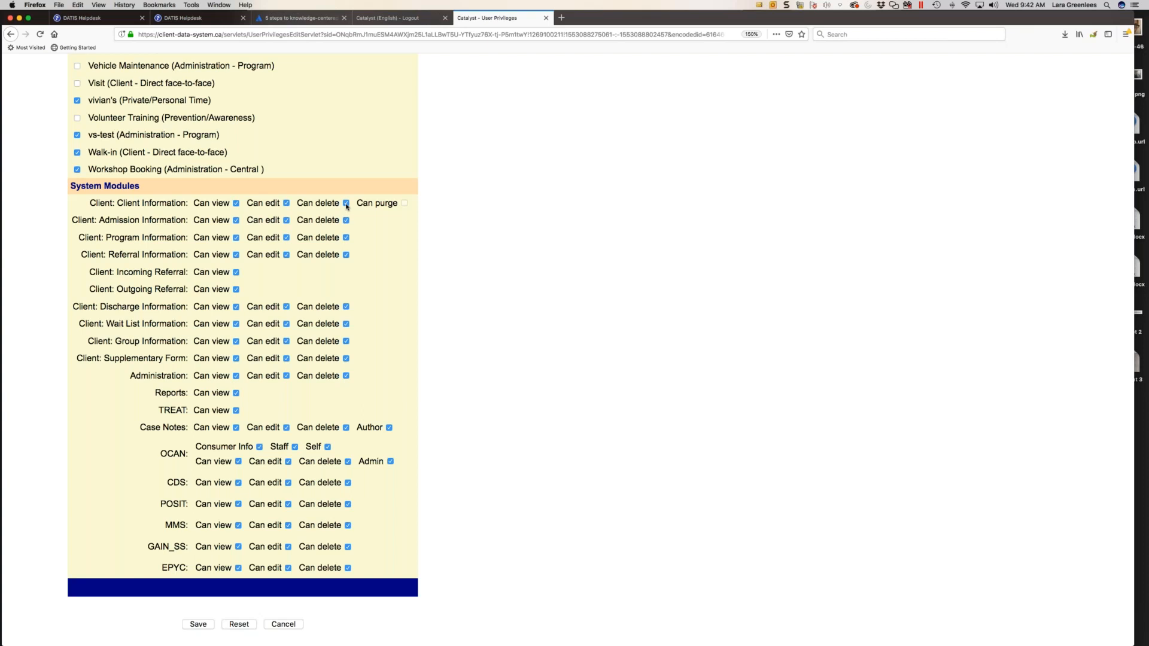
- Clear and restore the delete privilege for Client Information and the edit and delete privileges for Administration
click(345, 203)
click(346, 203)
click(346, 376)
click(286, 376)
click(346, 376)
click(287, 375)
- Review the OCAN, CDS, POSIT, MMS, GAIN_SS and EPYC privileges among the system modules
scroll(219, 448, up, 1)
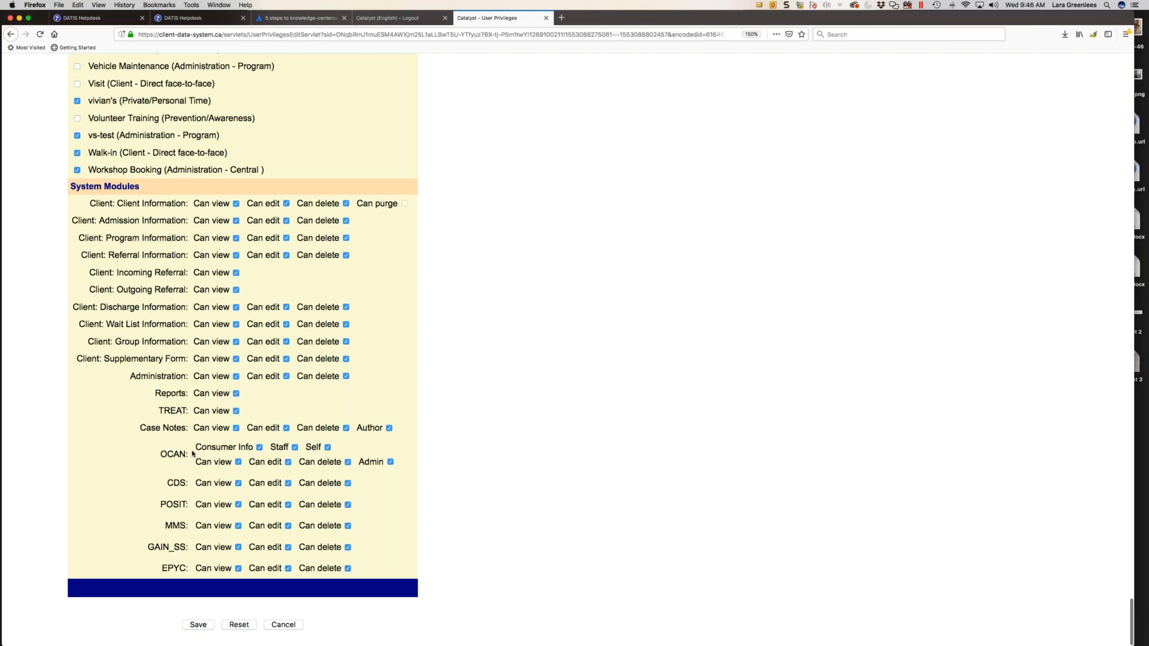
drag(194, 447, 393, 463)
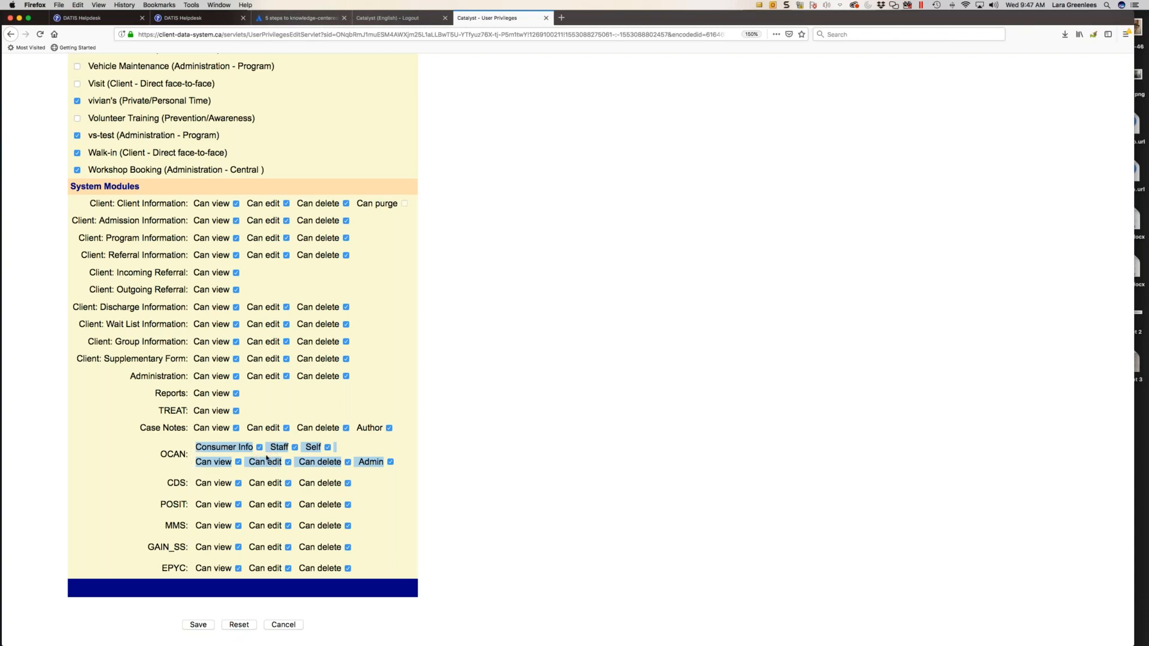
click(172, 483)
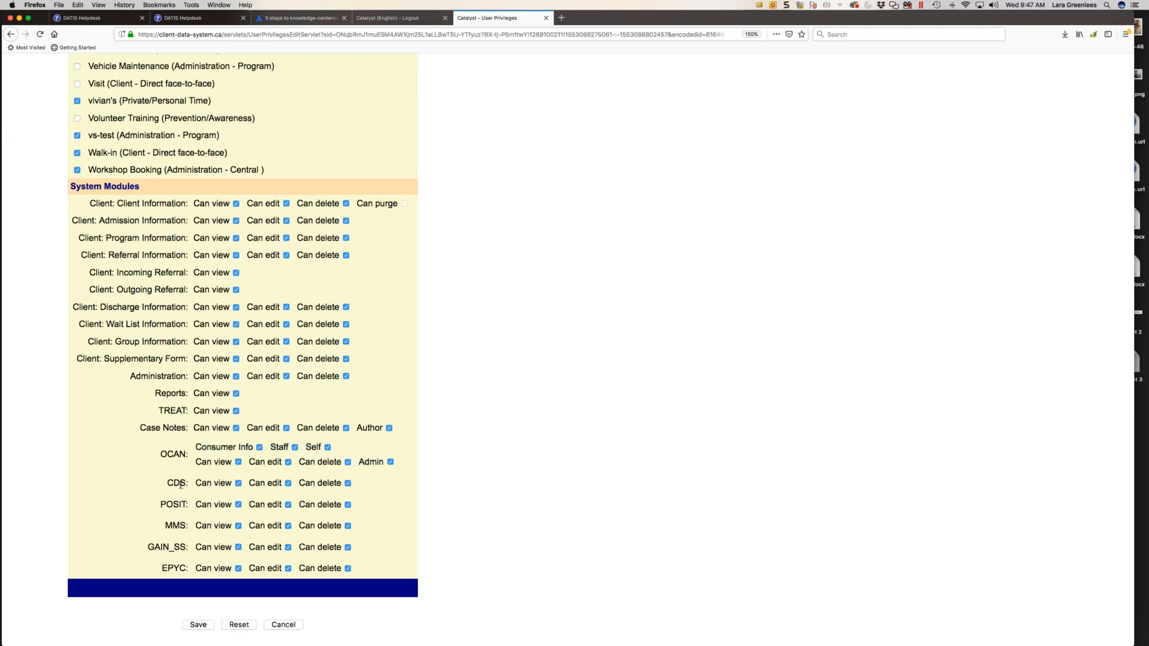
scroll(180, 539, up, 1)
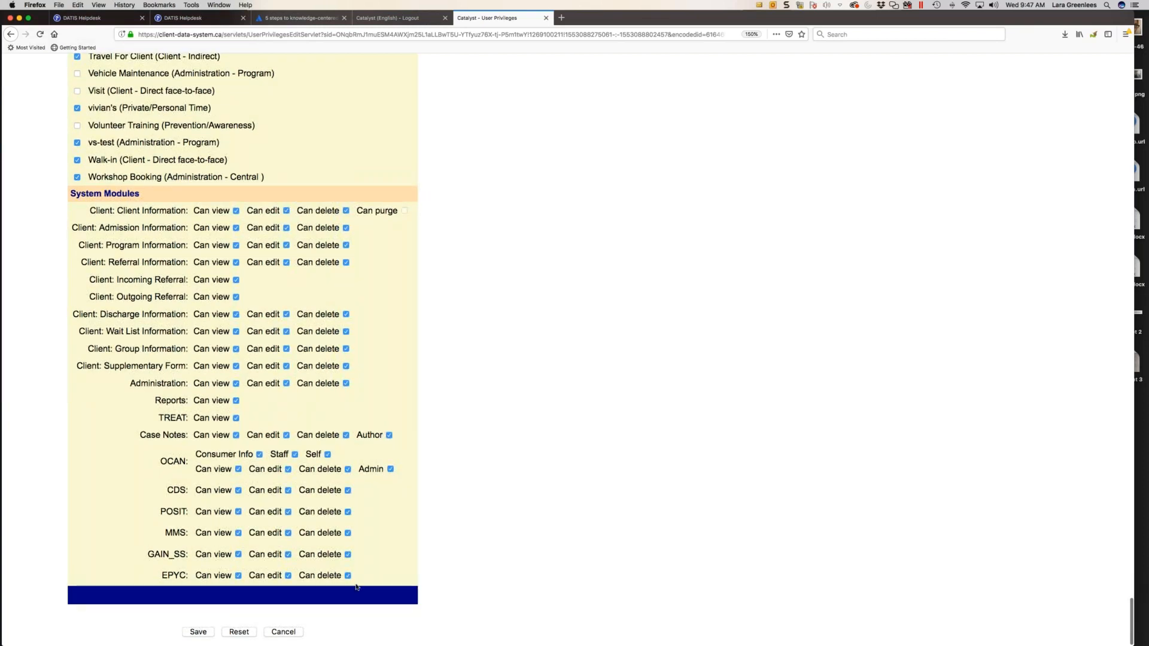
scroll(353, 568, down, 1)
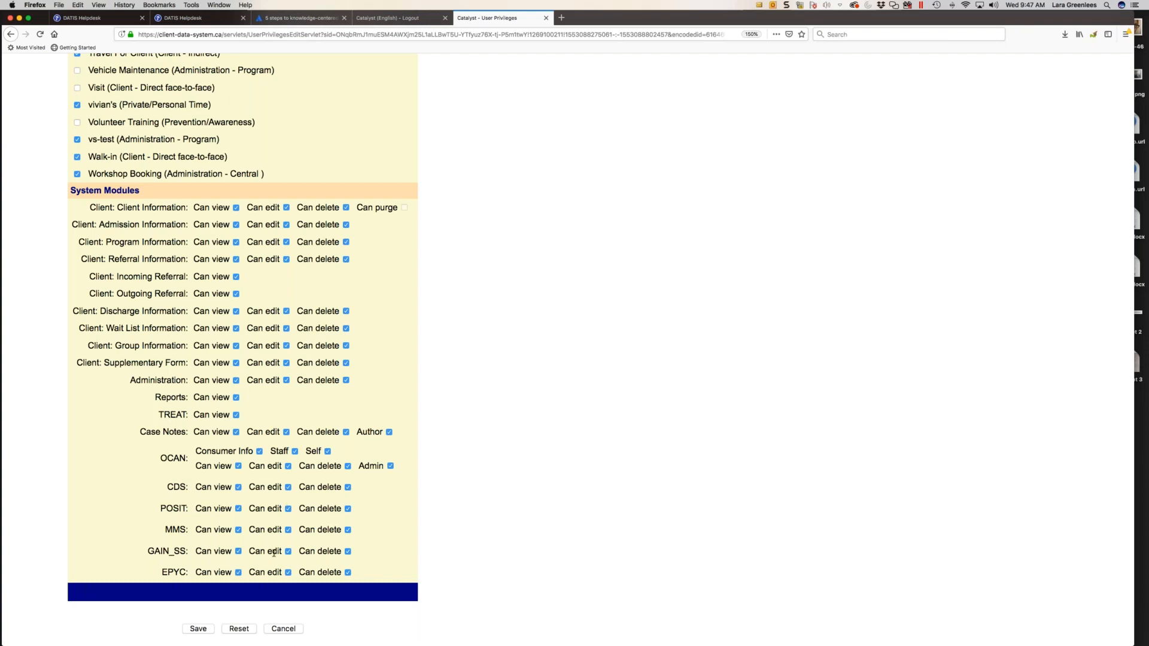
scroll(223, 611, down, 1)
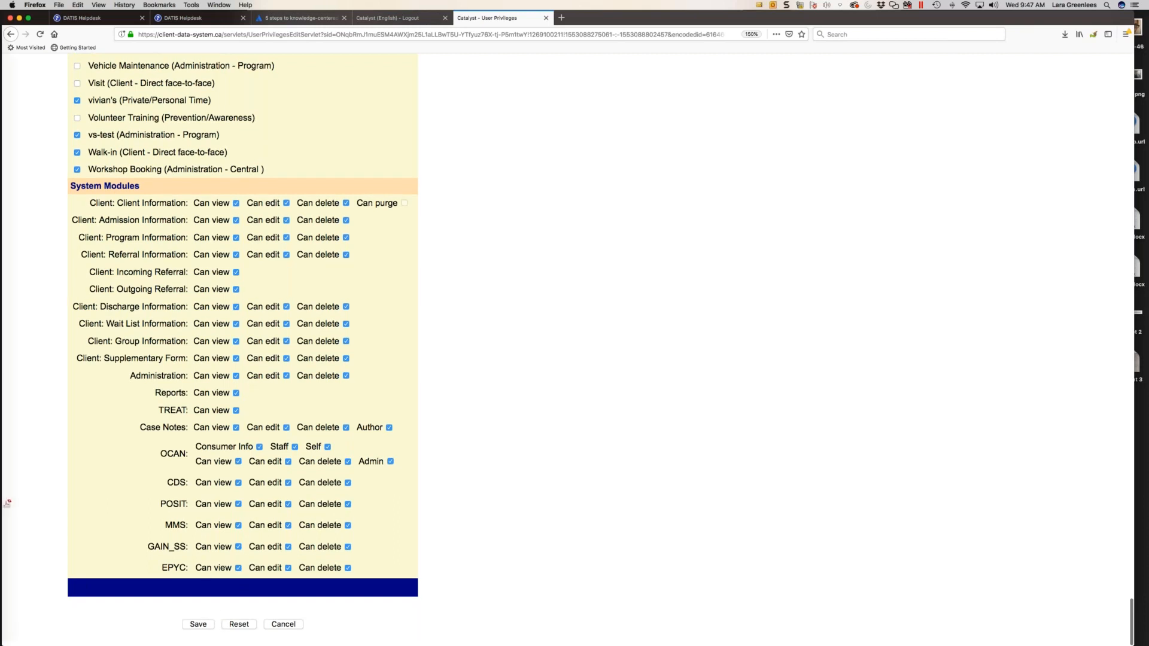
- Save the account's user privileges and leave the Edit User page without saving profile changes
click(200, 626)
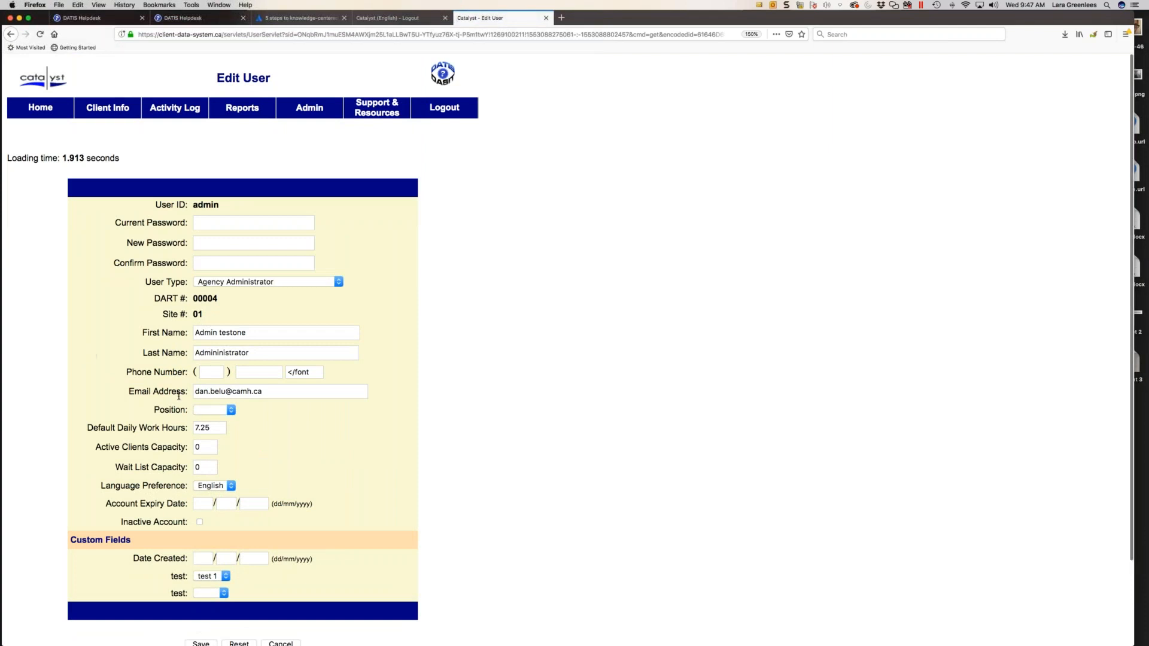
scroll(203, 411, down, 3)
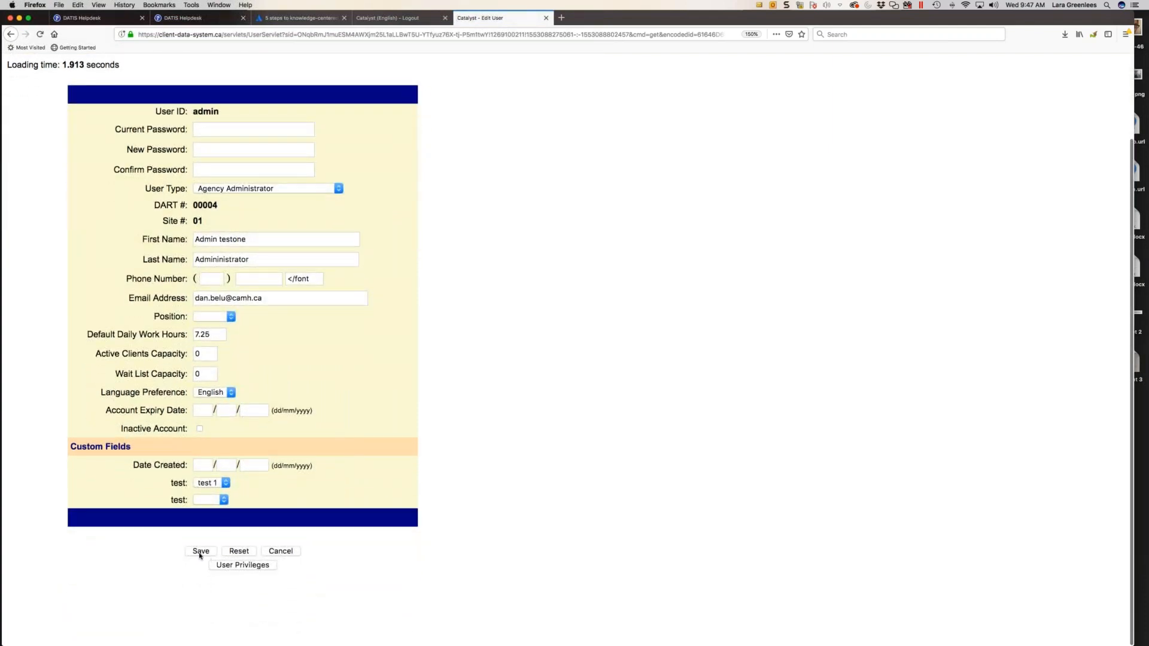
click(281, 554)
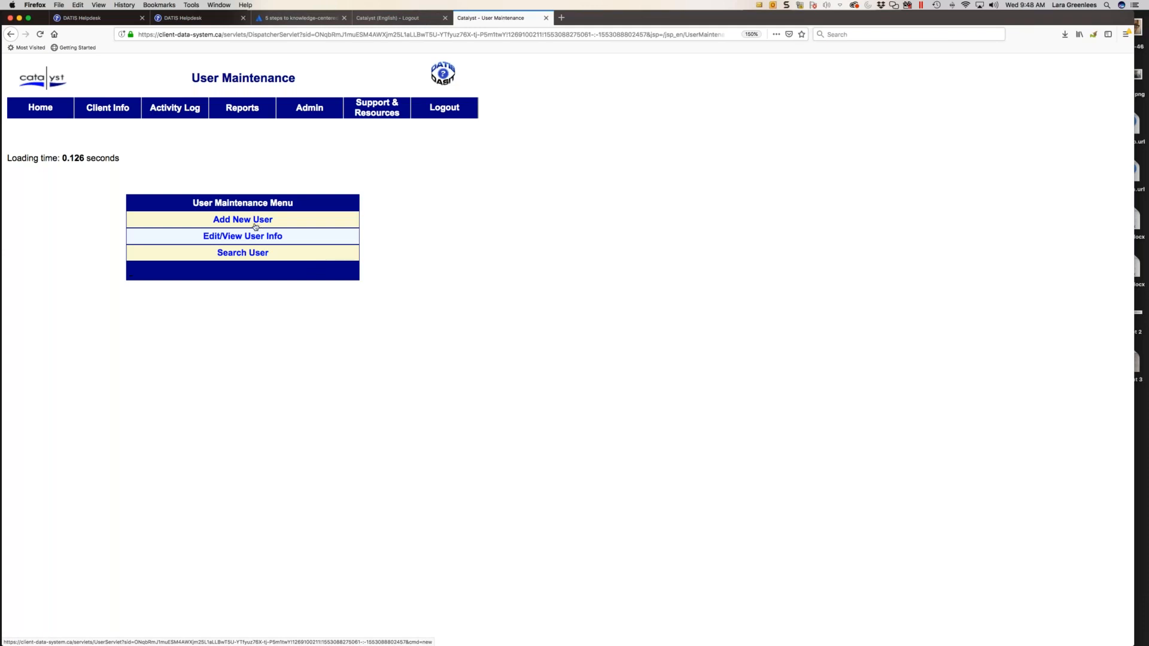
- Open the user search and look up a user by first name
click(239, 253)
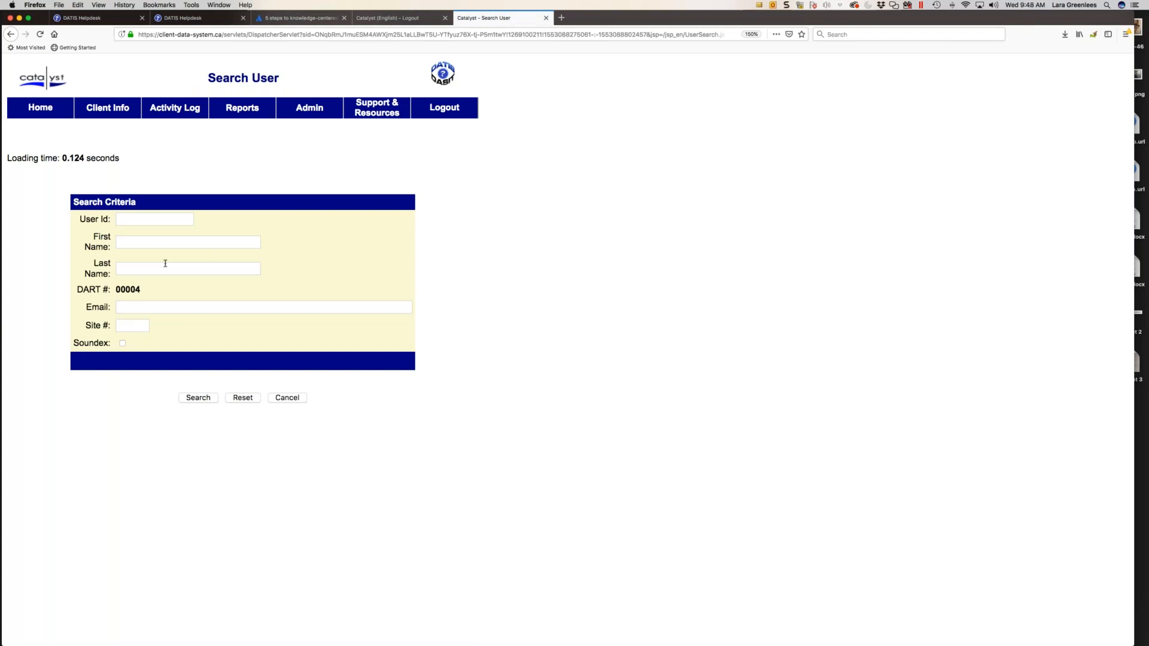
click(144, 217)
click(147, 241)
text(nicole)
click(386, 281)
click(205, 399)
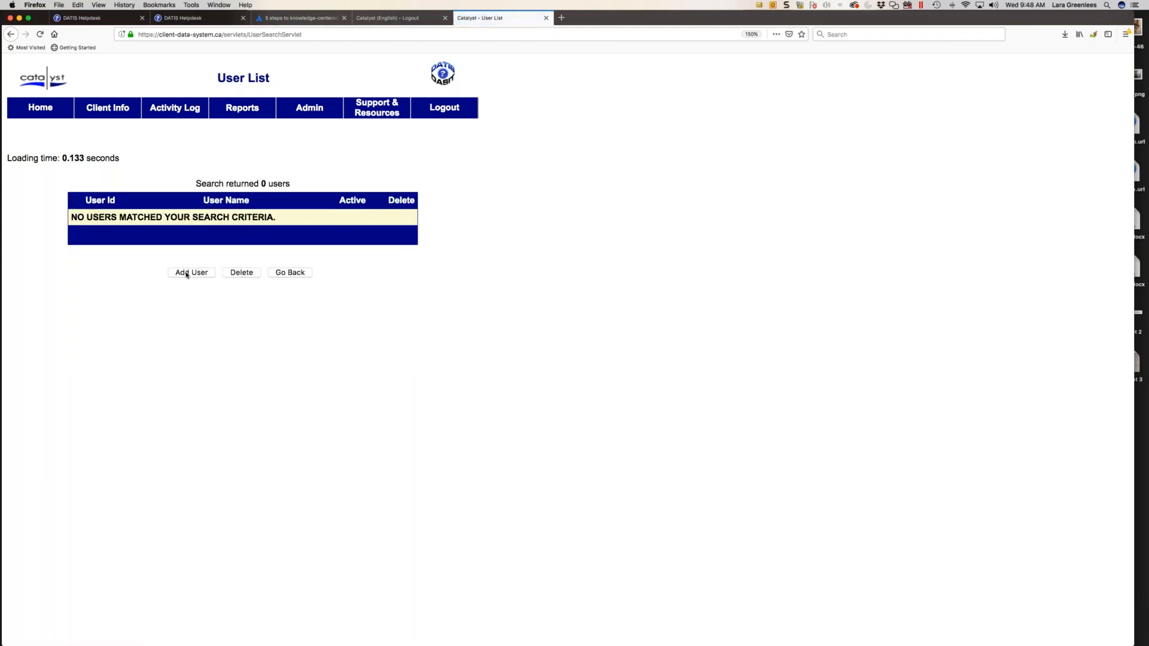
- Return to the search criteria and list all users at site 01
click(297, 275)
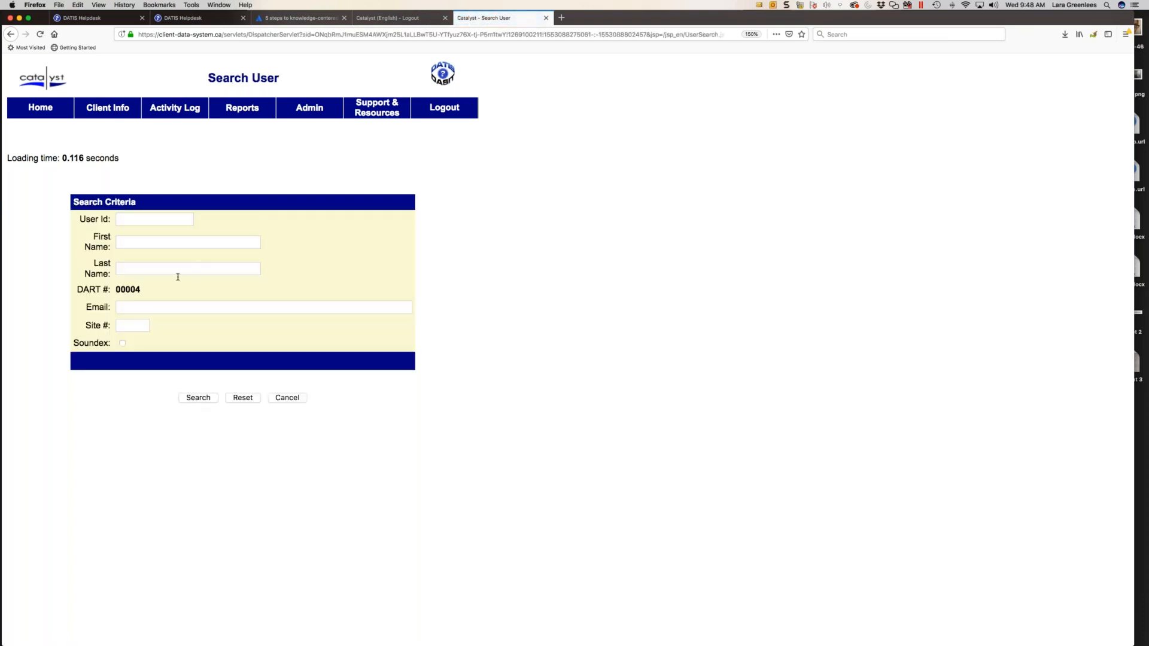
click(132, 326)
text(01)
click(203, 399)
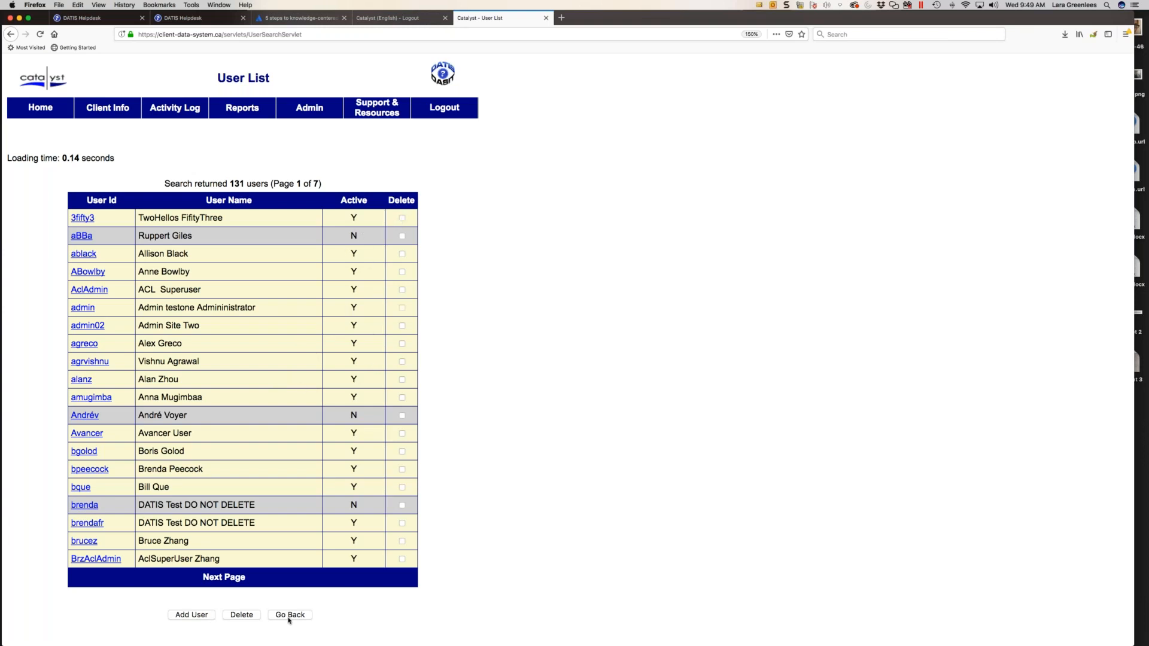
- Open the tenth user on the second page of results and display that user's privileges
click(238, 578)
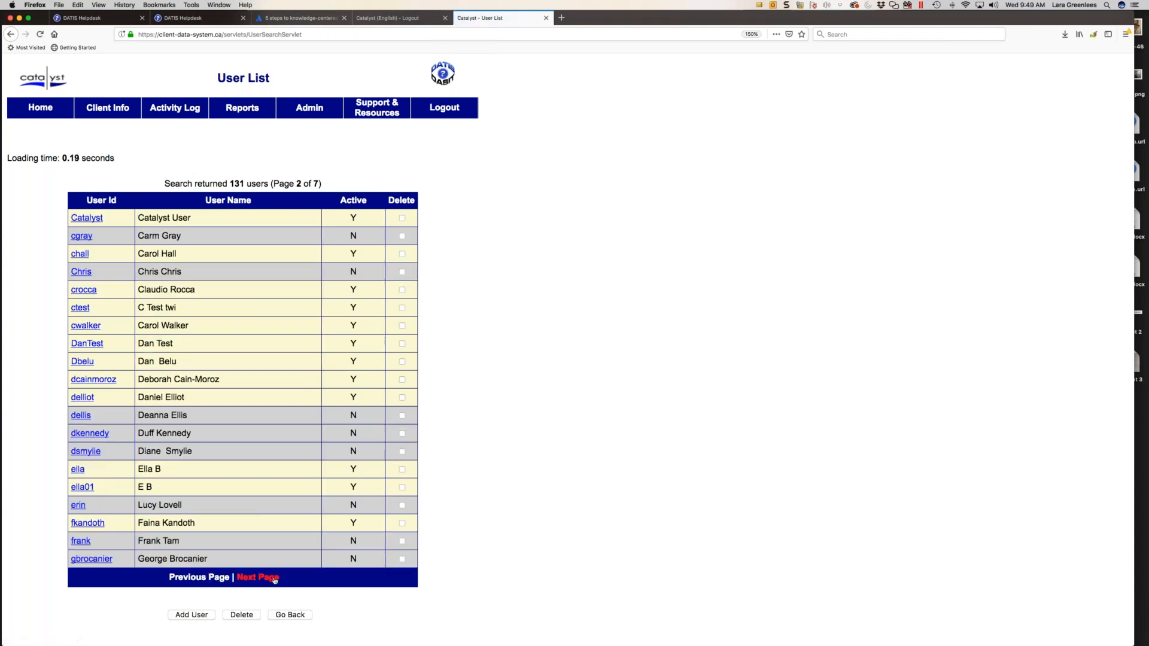
click(110, 380)
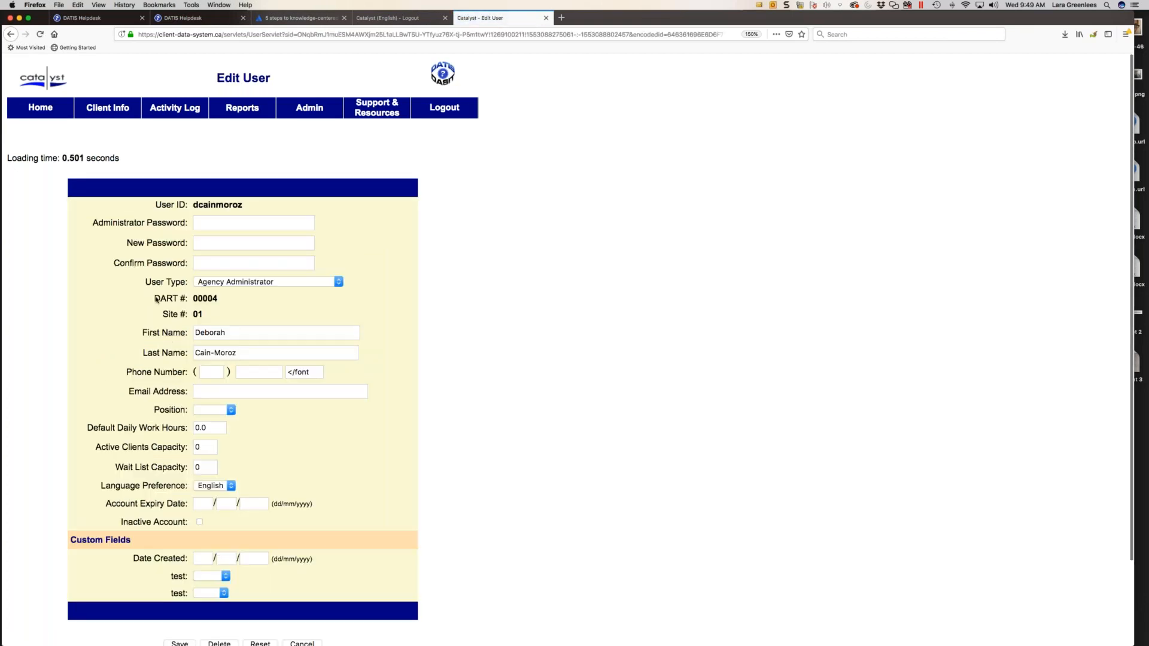
scroll(216, 243, down, 3)
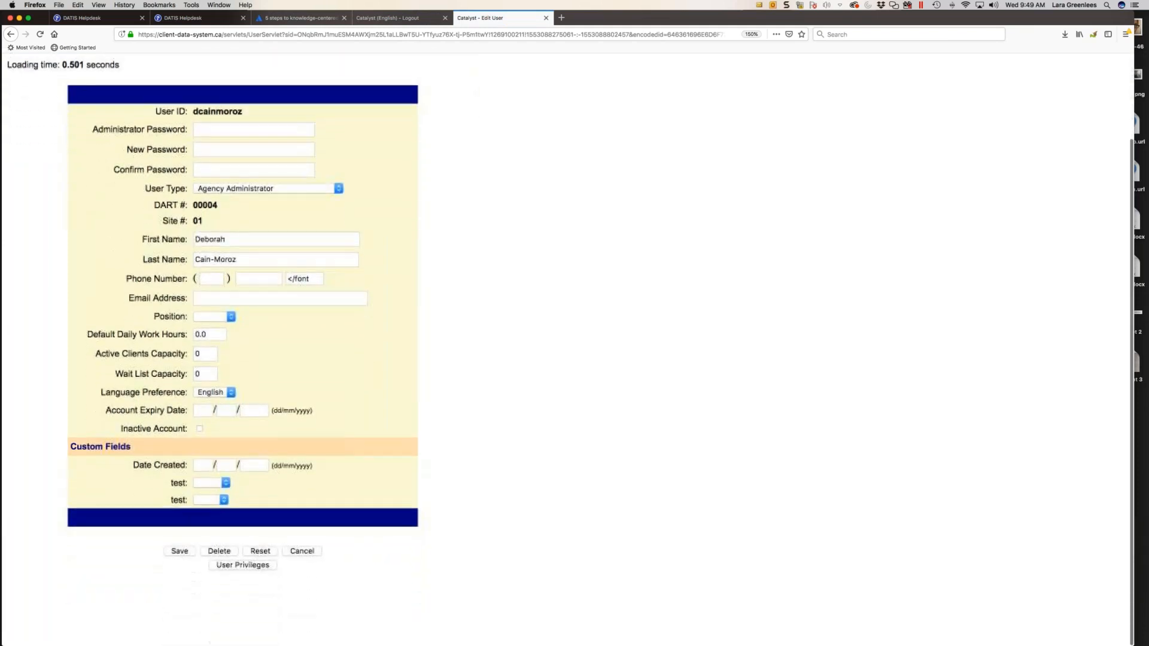
click(238, 569)
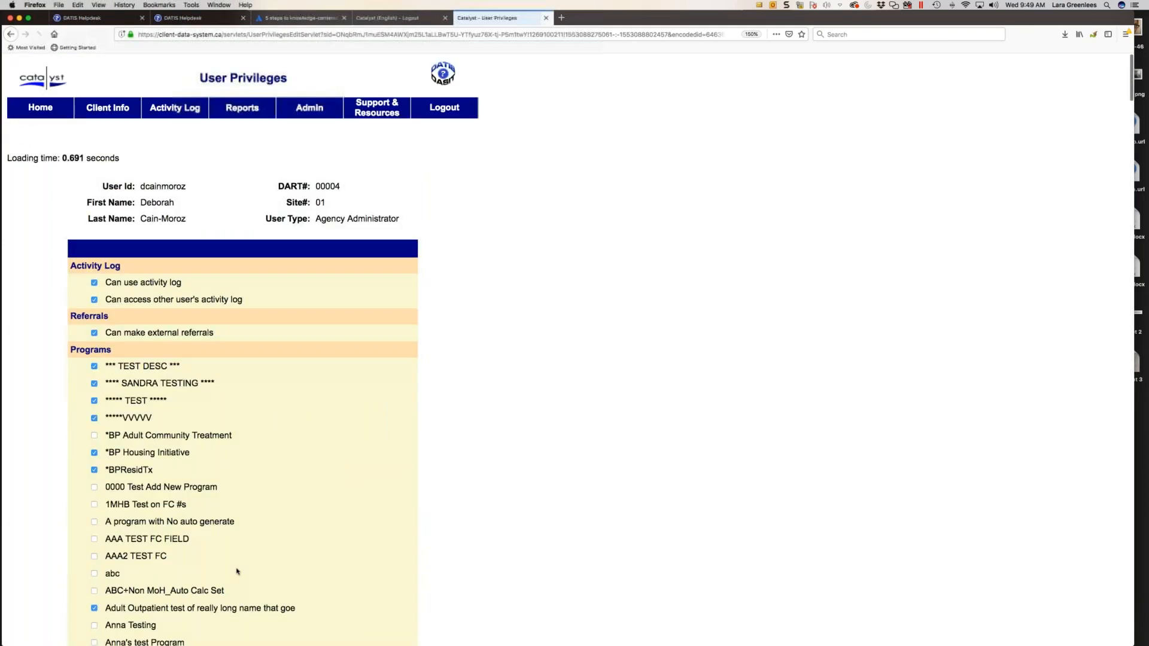
- Grant the user access to the programs 0000 Test Add New Program, 1MHB Test on FC #s and A program with No auto generate, and save
scroll(225, 449, down, 3)
click(94, 381)
click(94, 399)
click(94, 416)
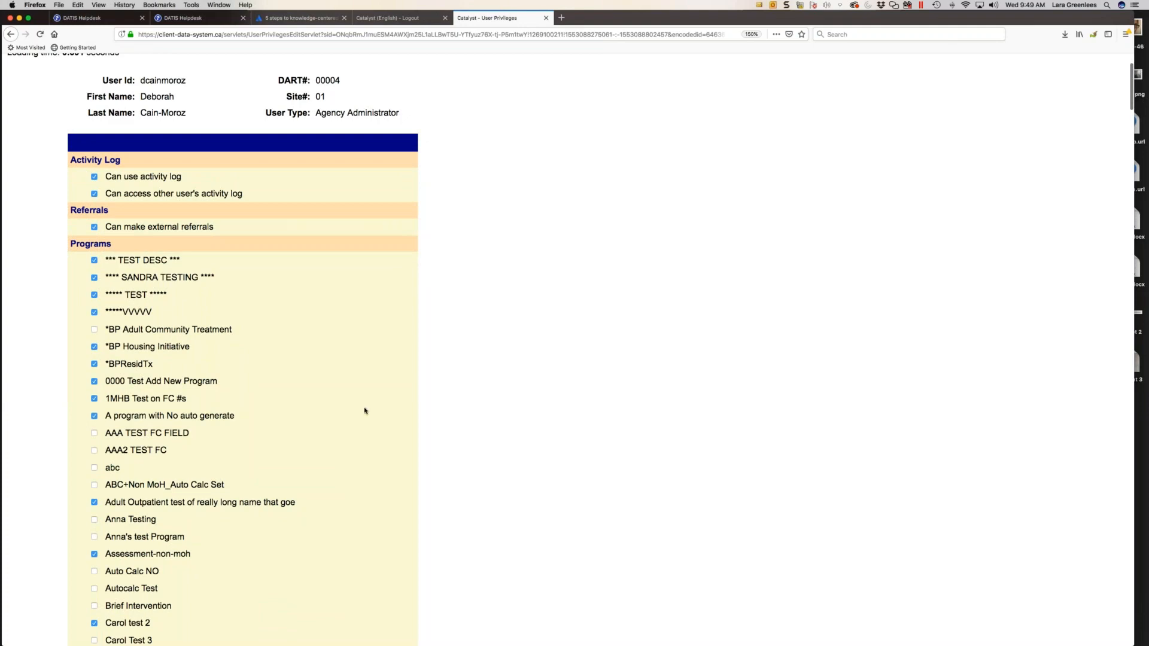
scroll(365, 411, down, 20)
scroll(365, 411, down, 20)
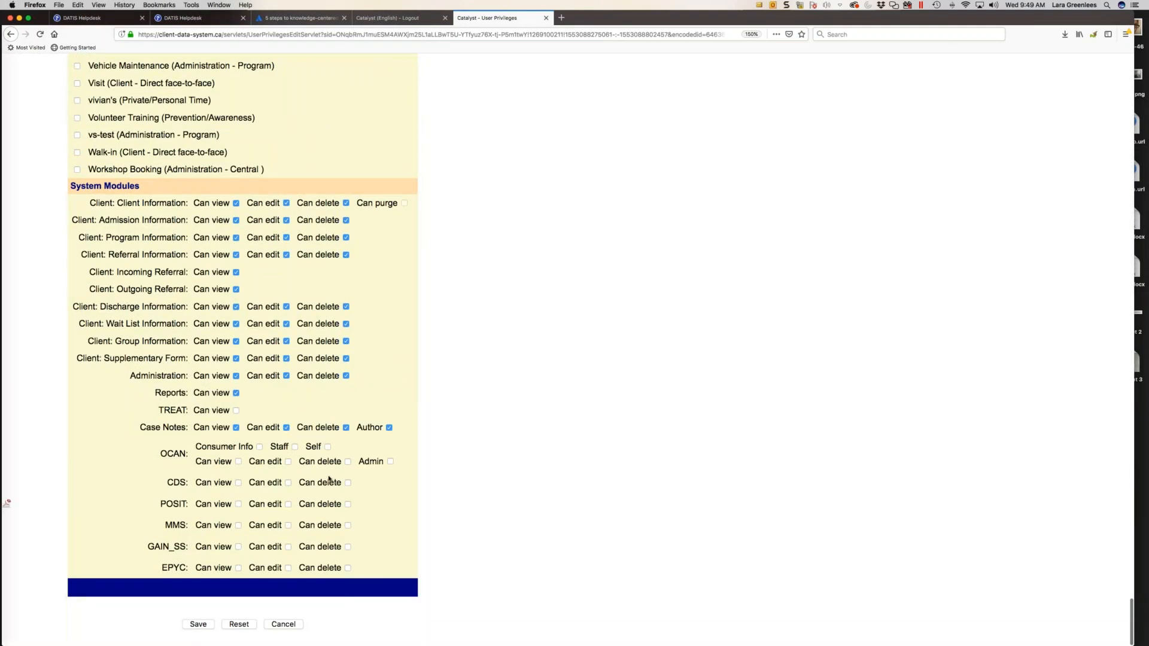
click(195, 624)
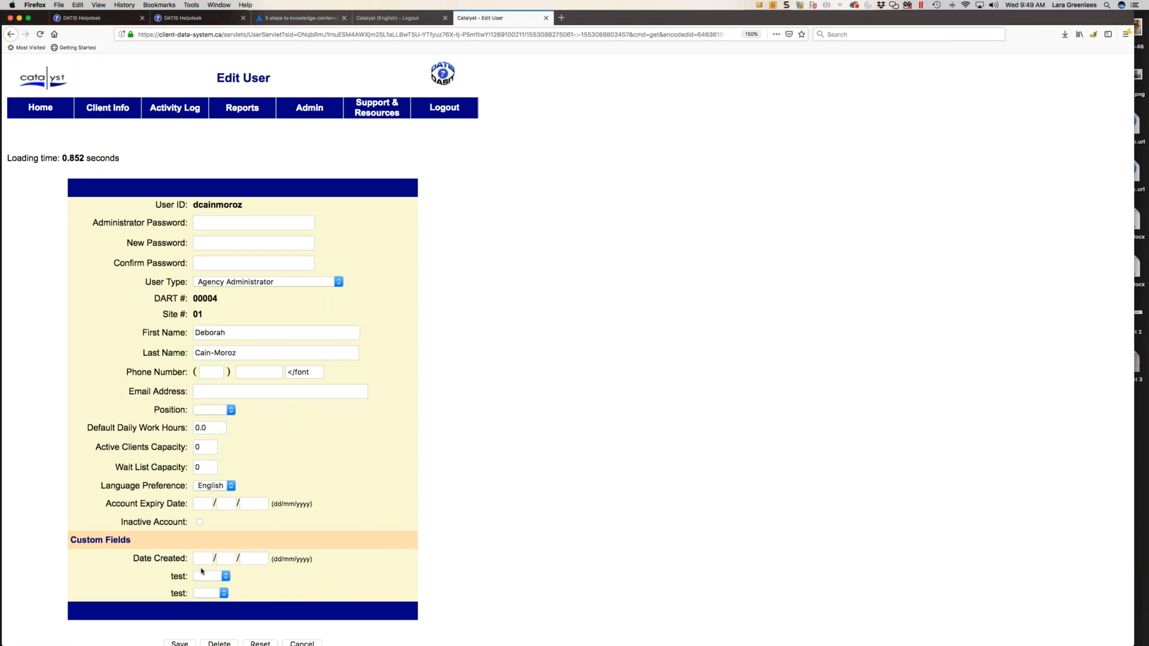
- Review the user's profile and password fields, and leave the Edit User page without saving changes
scroll(218, 222, down, 1)
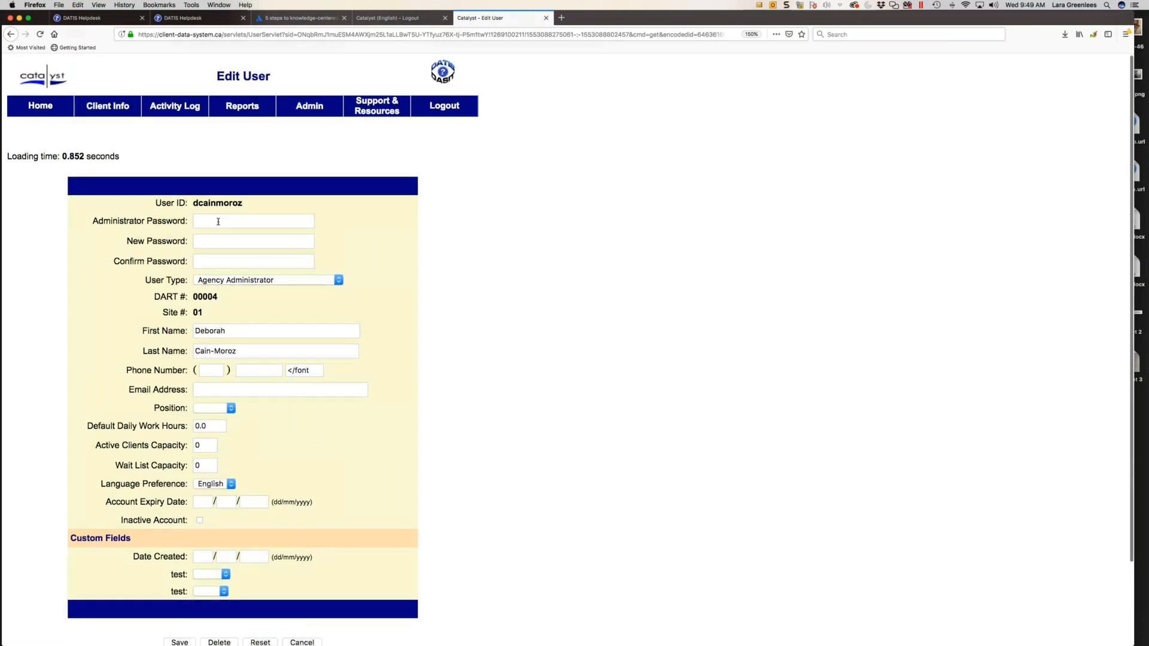
click(218, 221)
click(404, 234)
scroll(365, 322, down, 3)
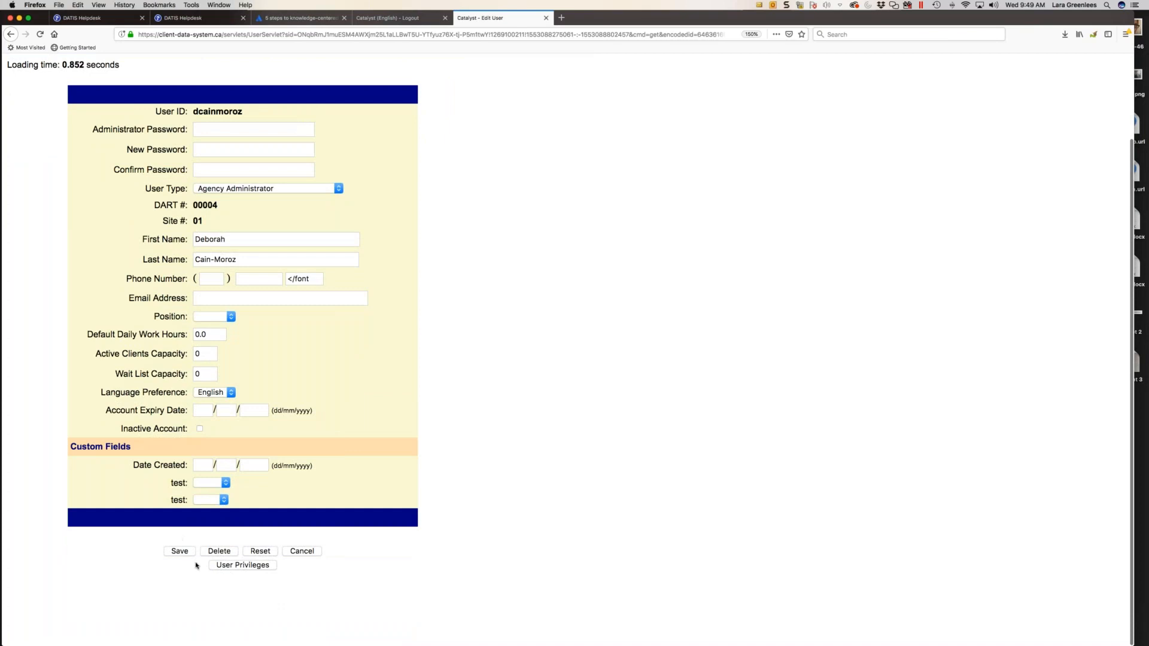
click(294, 552)
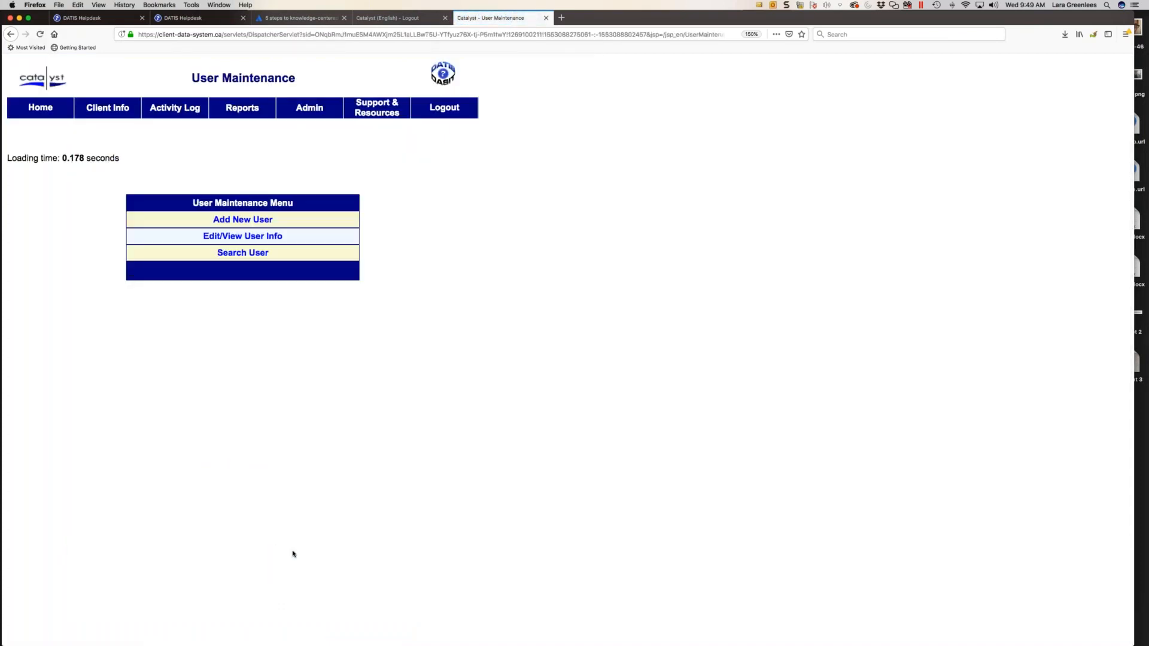
- Start adding a new user and enter the new account's user ID
click(227, 218)
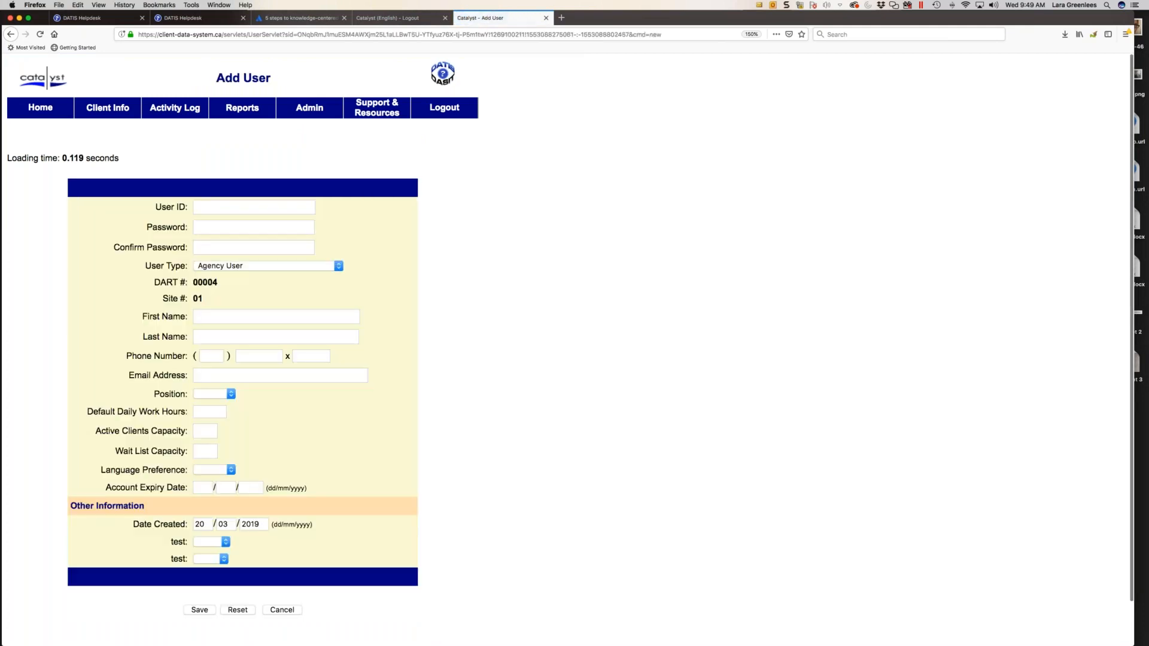
click(247, 208)
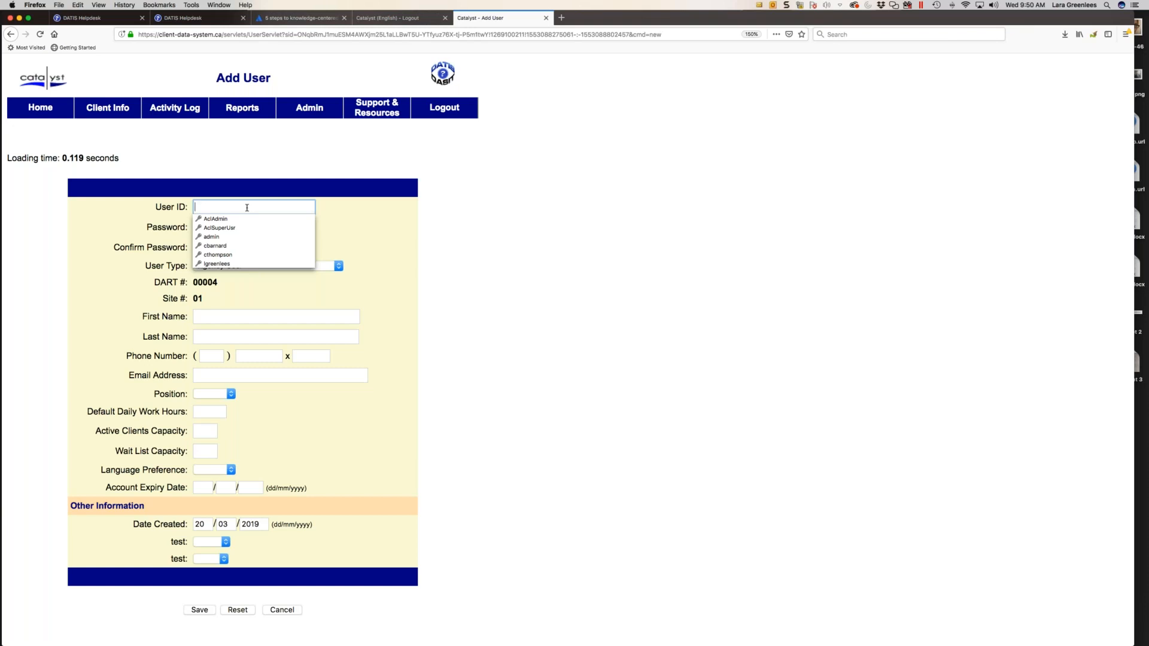
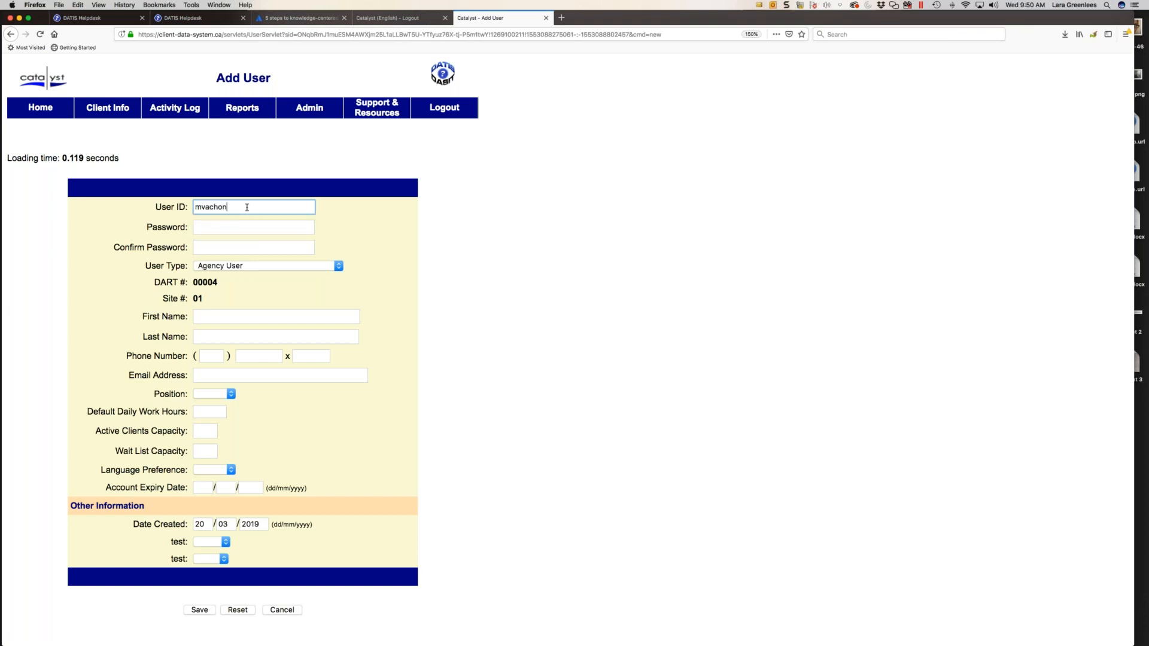
- Enter the new account's password and repeat it in the confirmation field
click(252, 226)
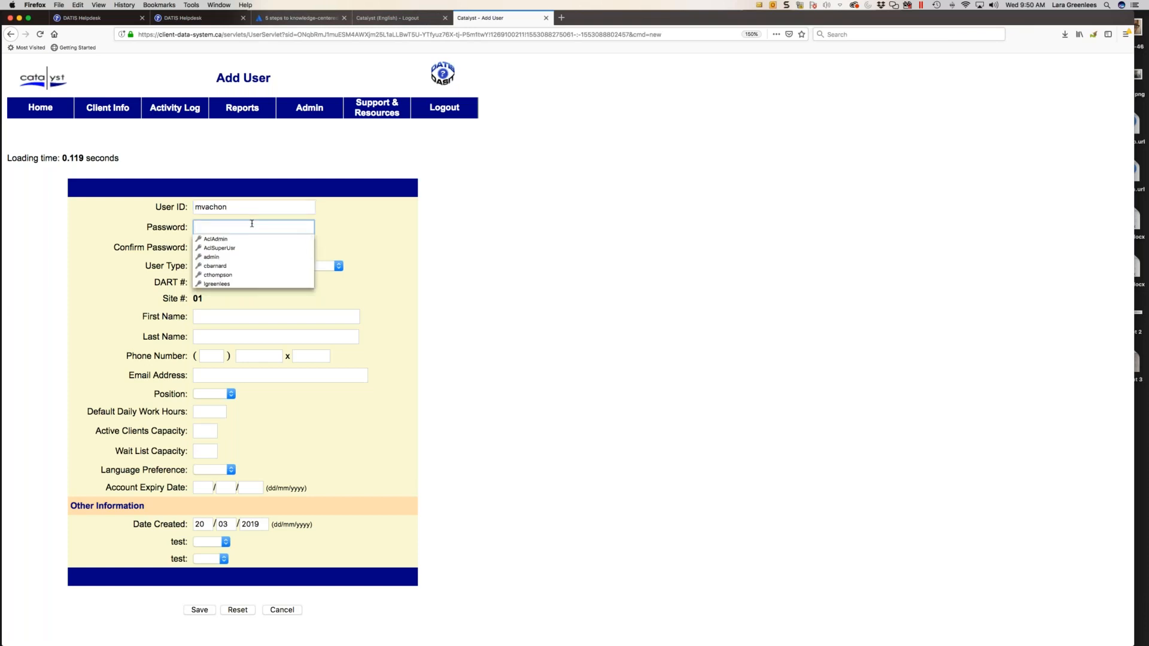
text(•••••••••)
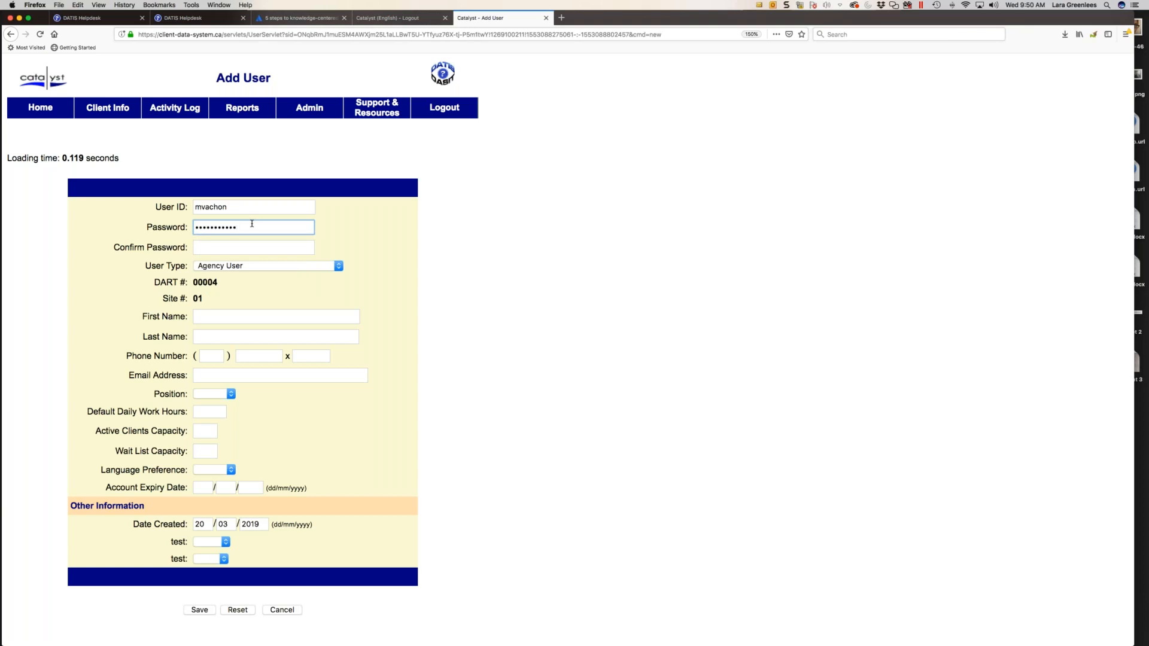
click(224, 246)
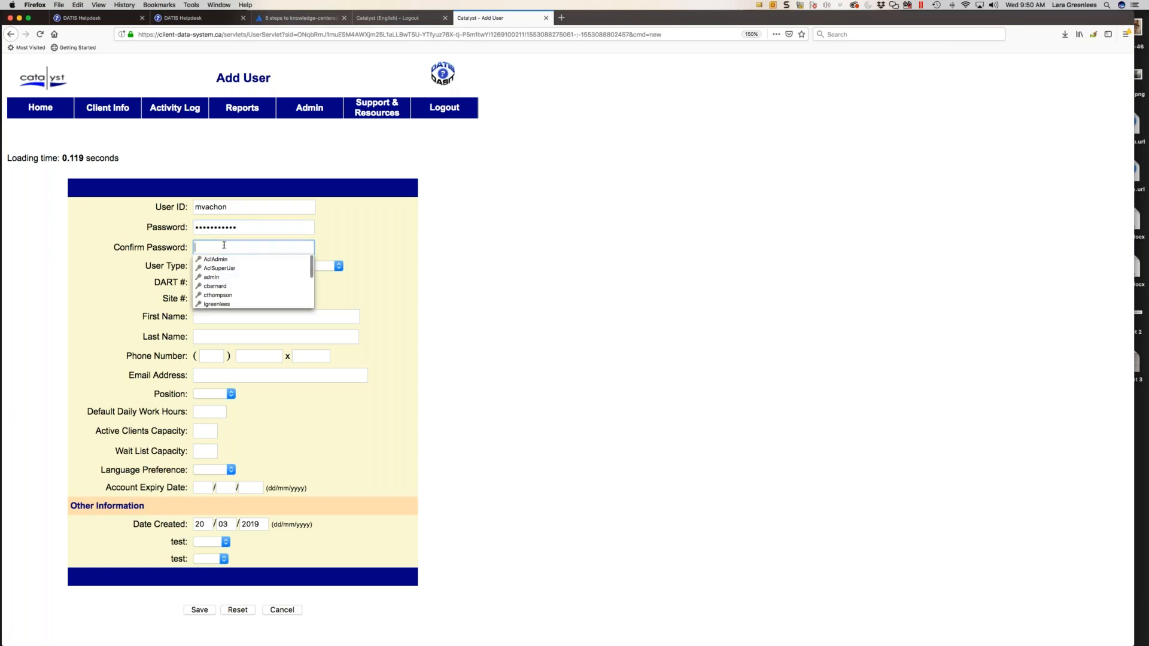
text(•••••)
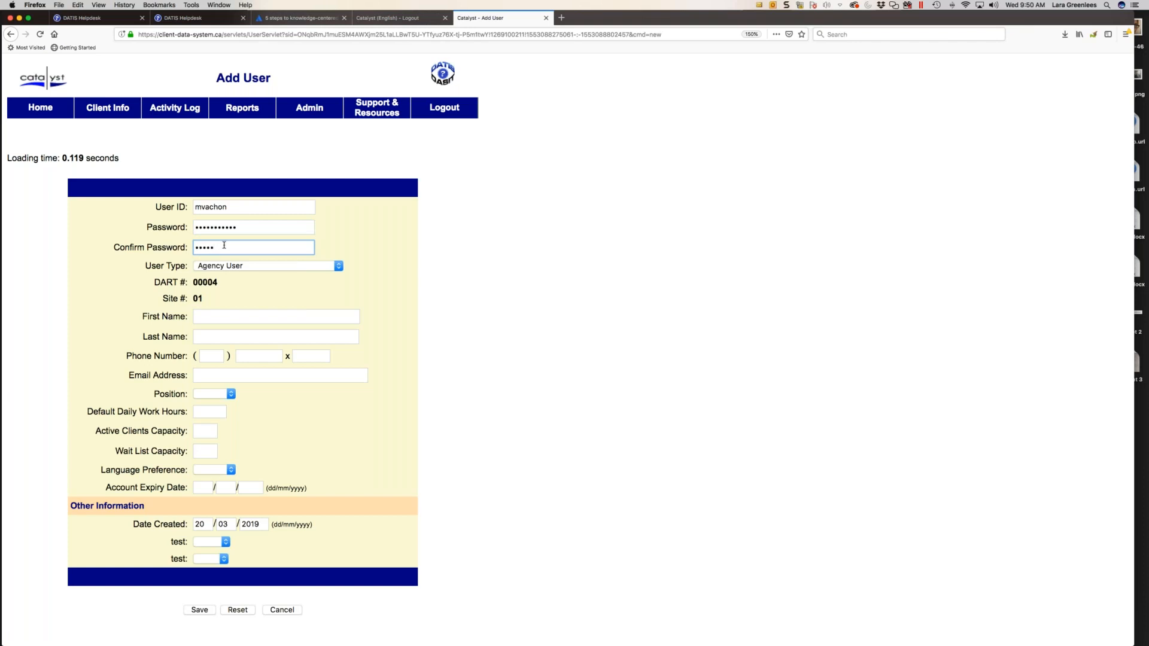
text(••••)
text(••)
- Keep the user type as Agency User and enter the new user's first and last name
scroll(221, 255, down, 1)
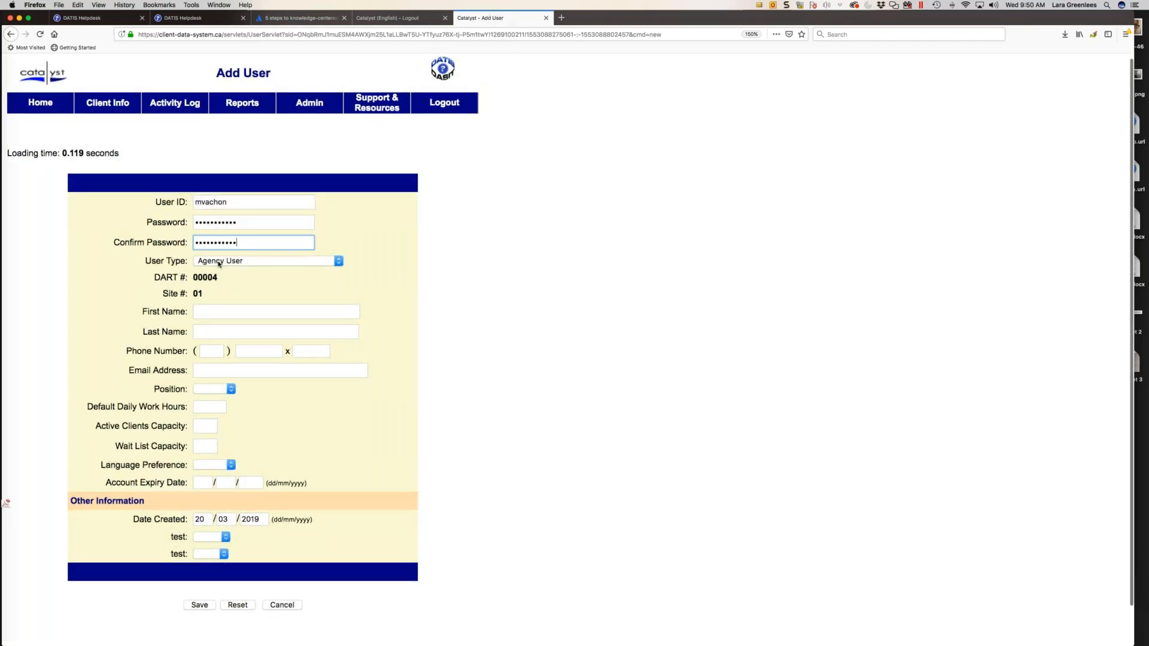
click(219, 262)
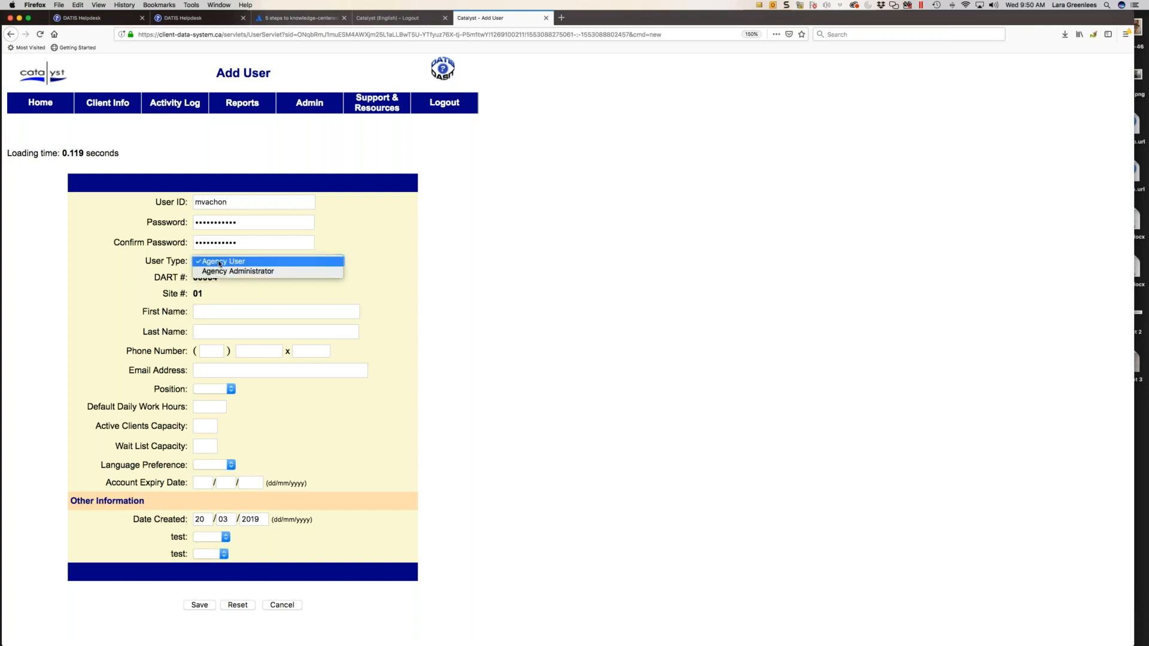
click(353, 298)
click(215, 312)
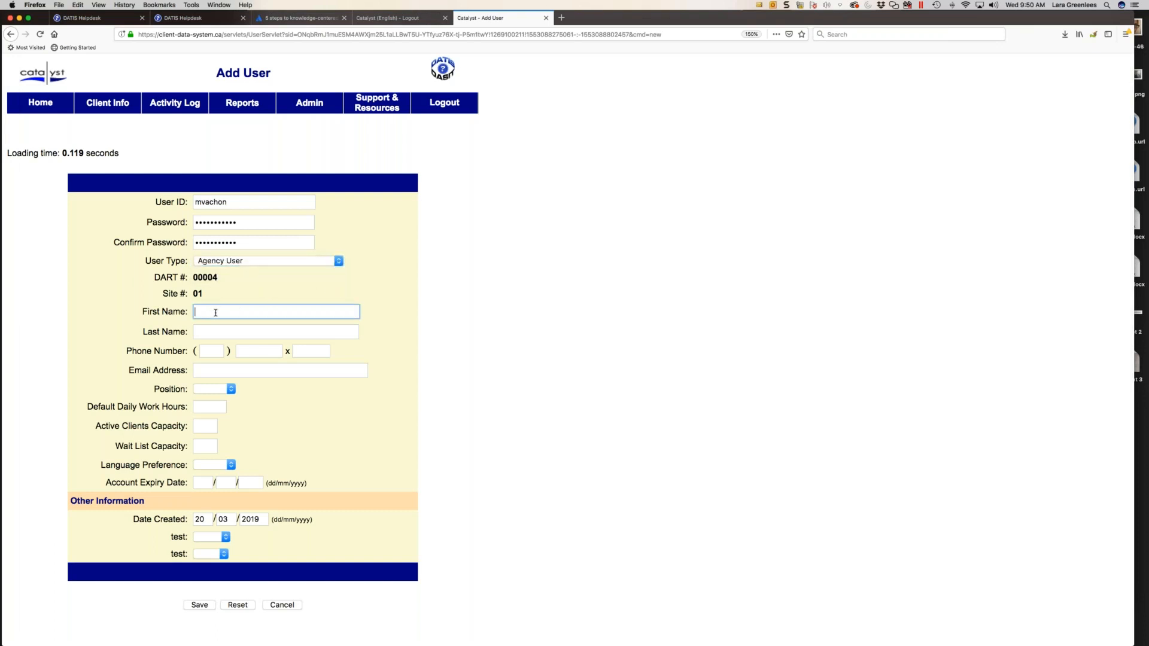
key(Tab)
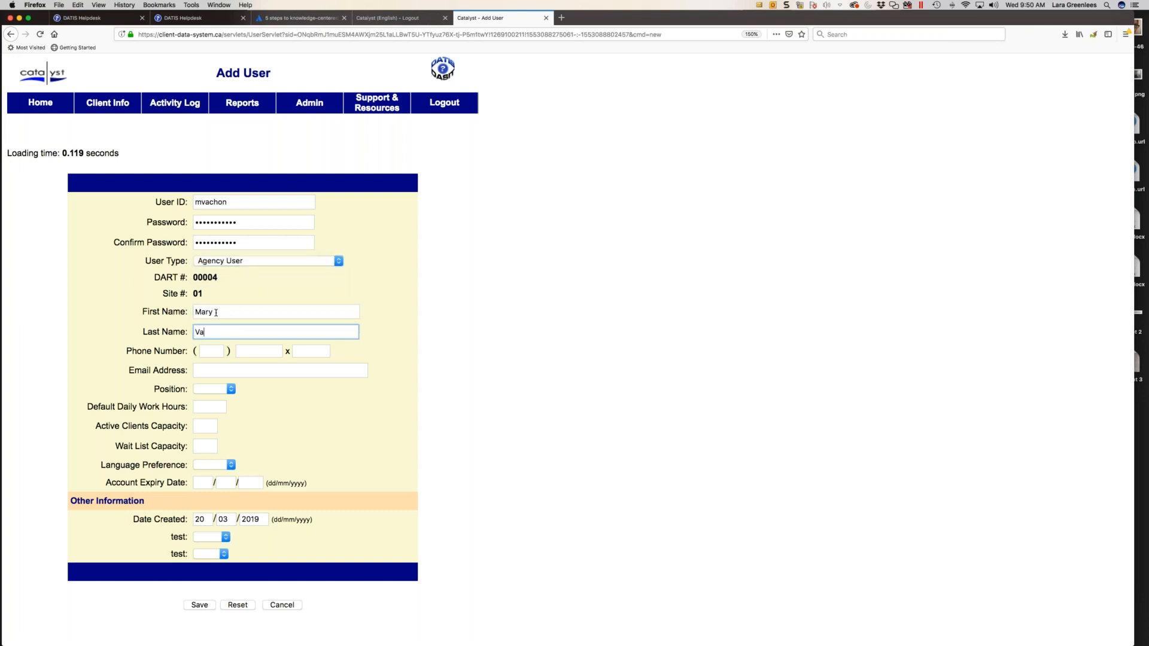
- Set the language preference to English, save the new user and decline storing the login in the browser
click(207, 369)
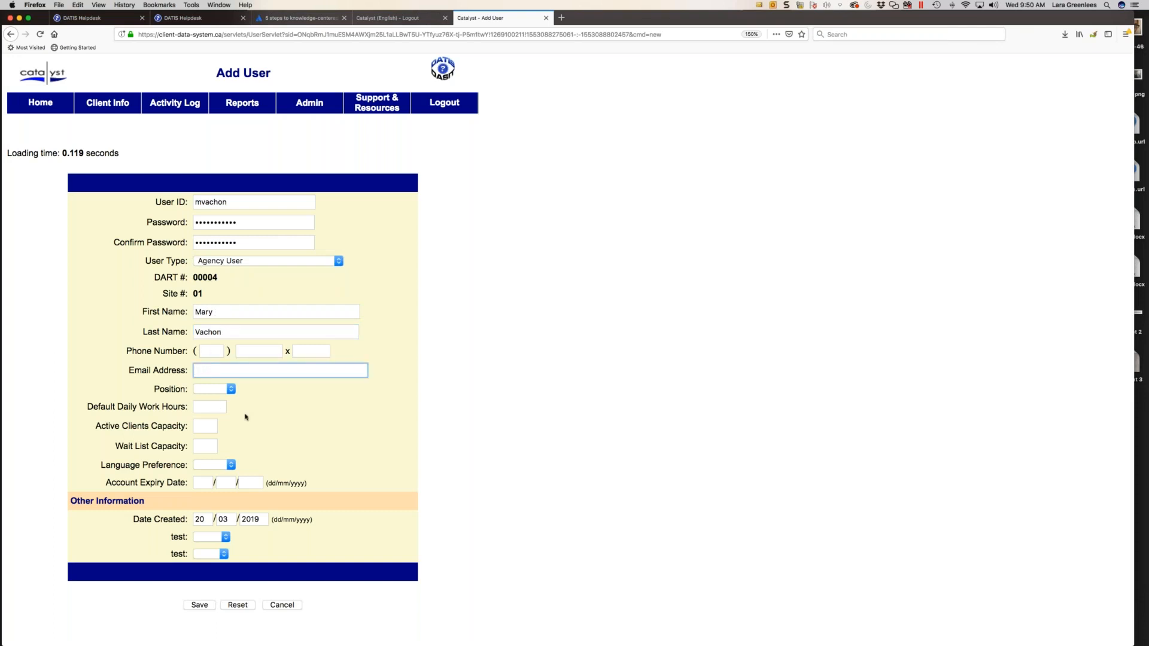
click(199, 466)
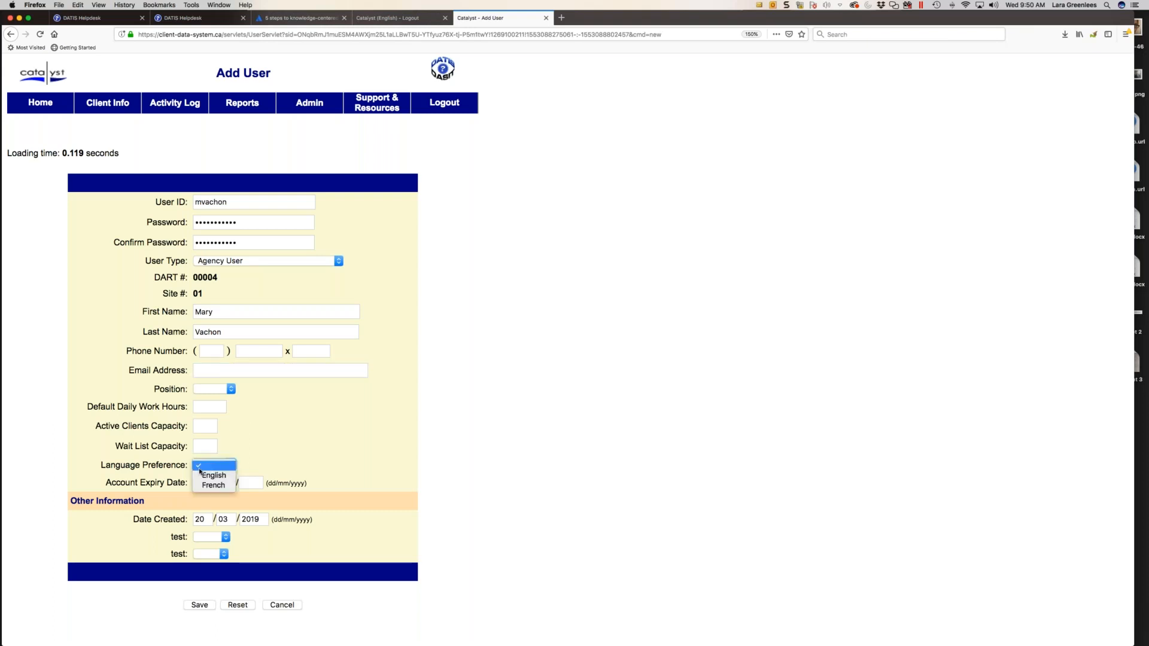
click(204, 475)
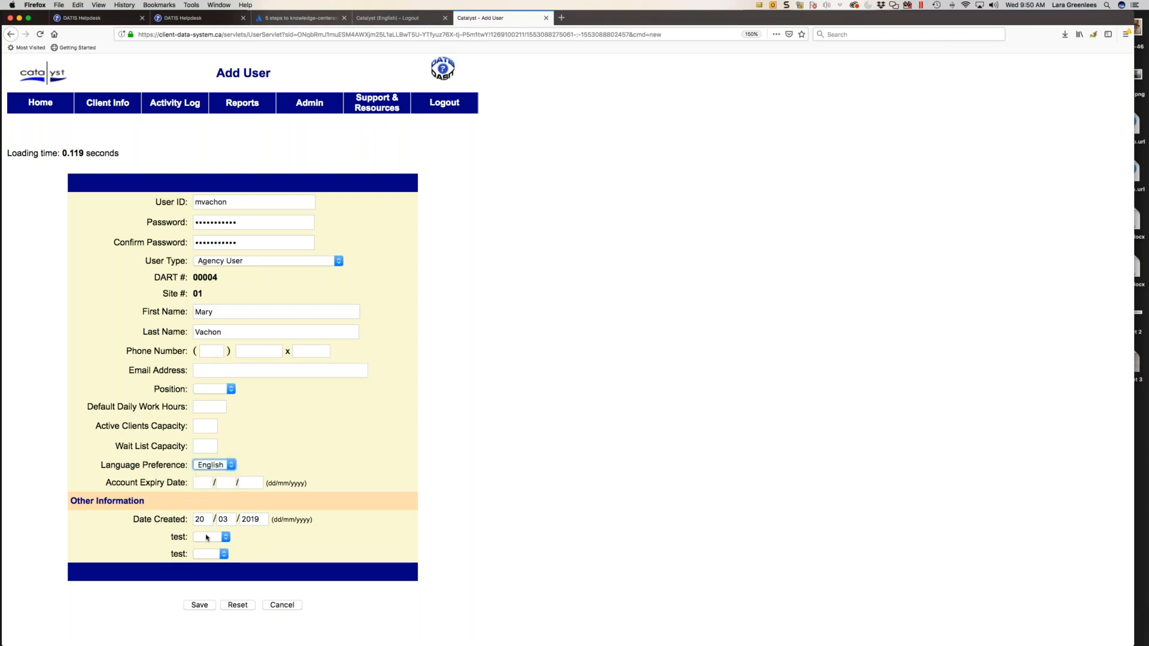
click(198, 605)
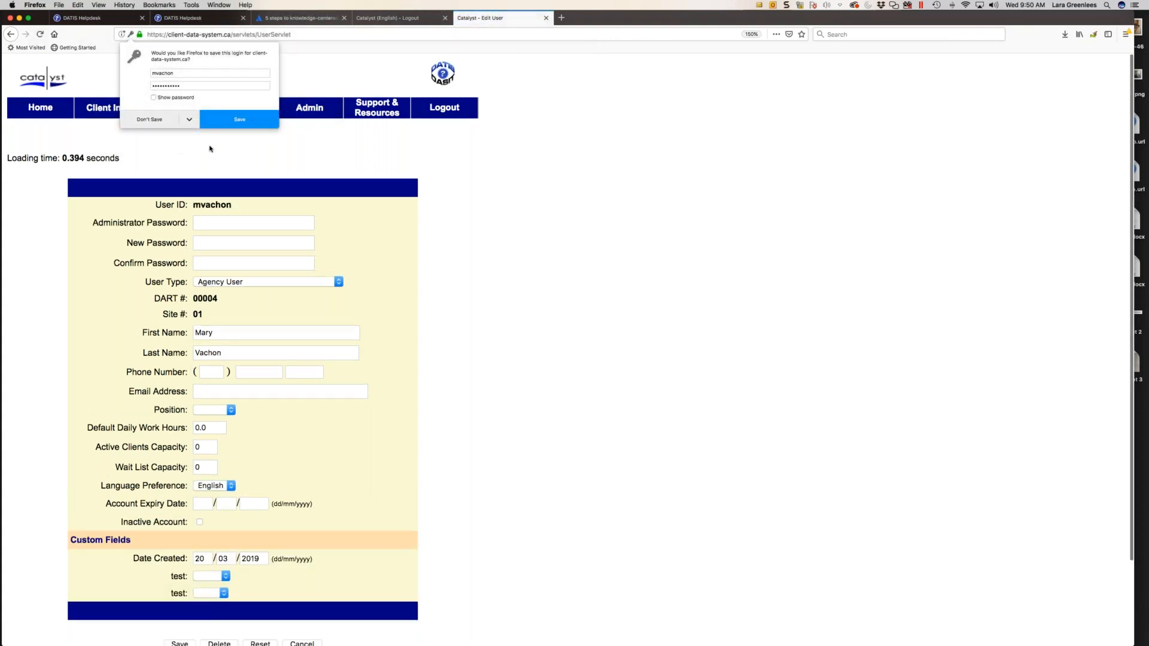
click(160, 119)
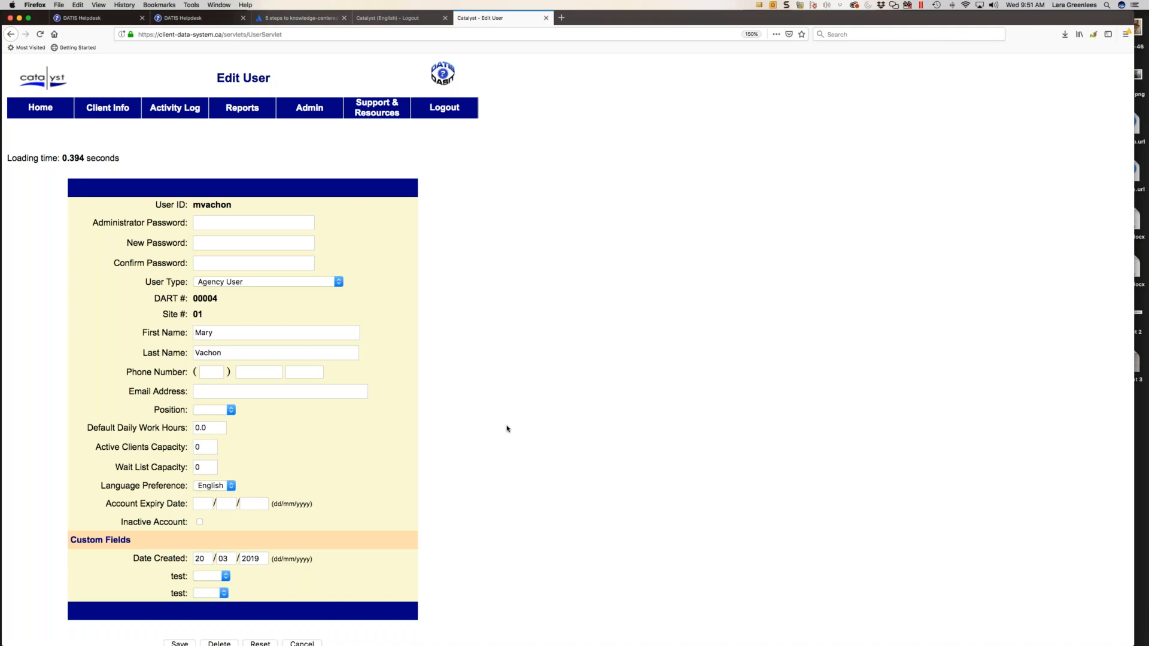
- In the new user's privileges, allow activity log use, external referrals and the programs 1MHB Test on FC #s and A program with No auto generate
scroll(437, 383, down, 3)
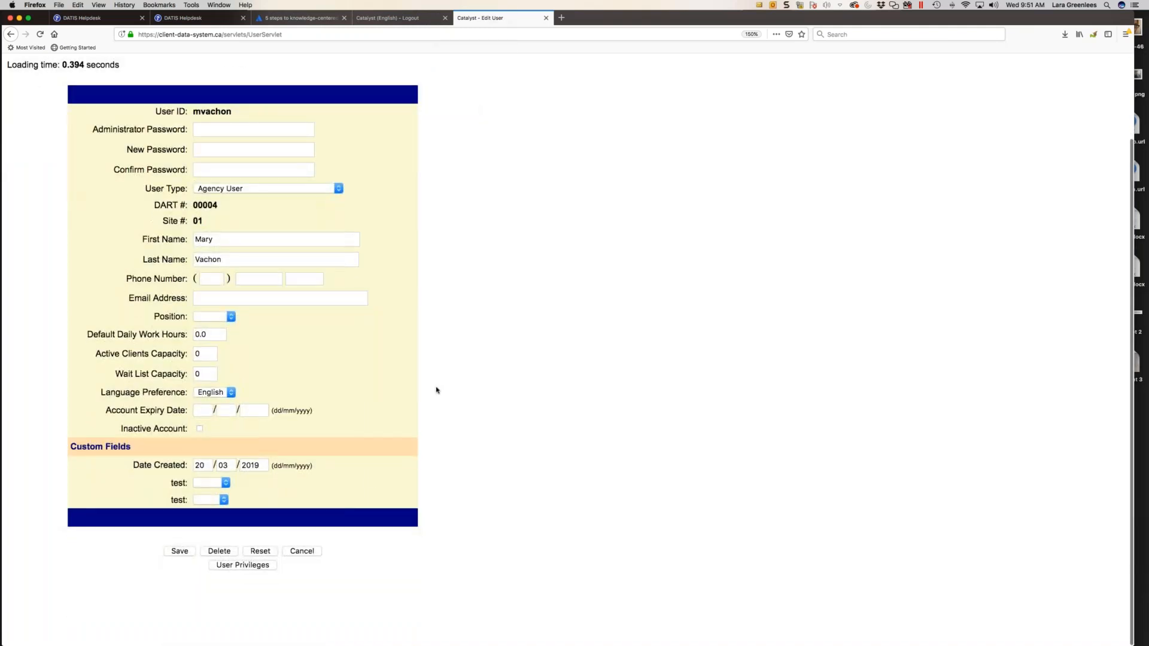
click(239, 565)
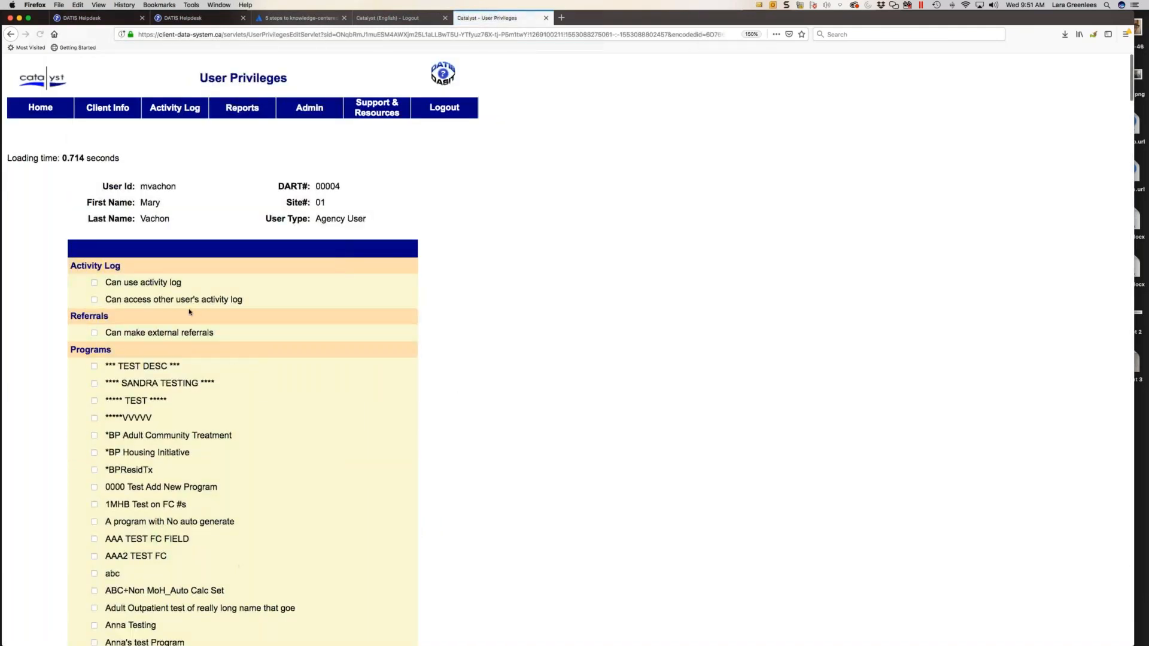
scroll(114, 287, down, 5)
scroll(108, 287, up, 5)
click(94, 284)
click(94, 333)
scroll(94, 336, down, 5)
click(94, 330)
click(94, 348)
- Give the new user view access to the Client Information system module
scroll(100, 347, down, 20)
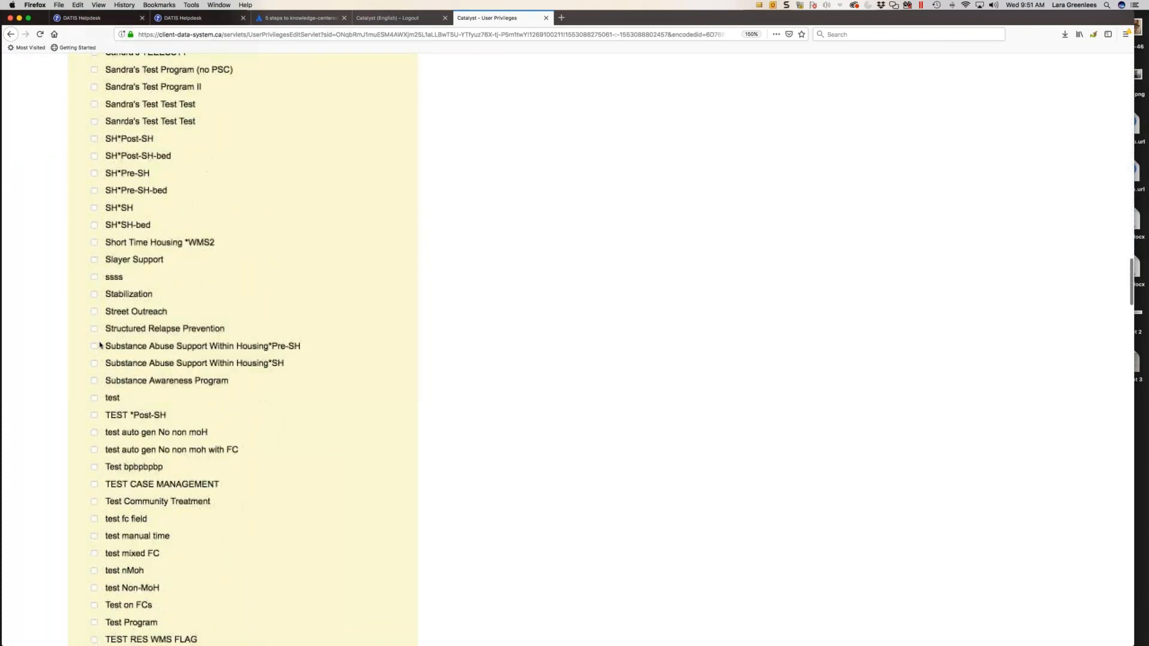
scroll(243, 347, down, 20)
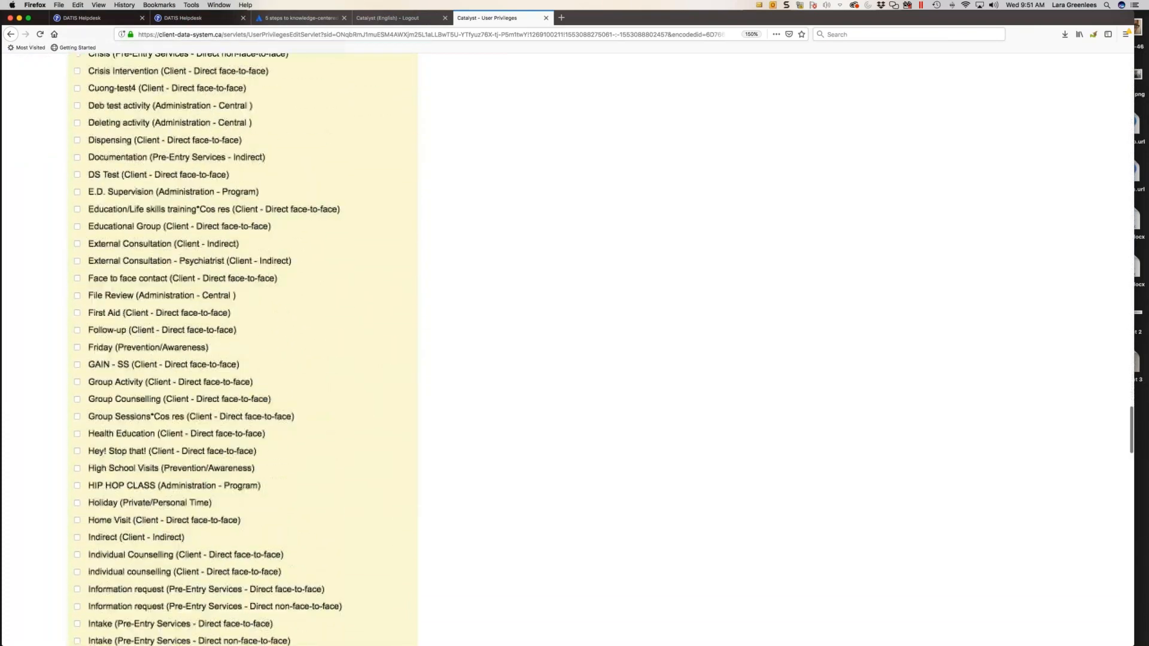
scroll(242, 347, down, 20)
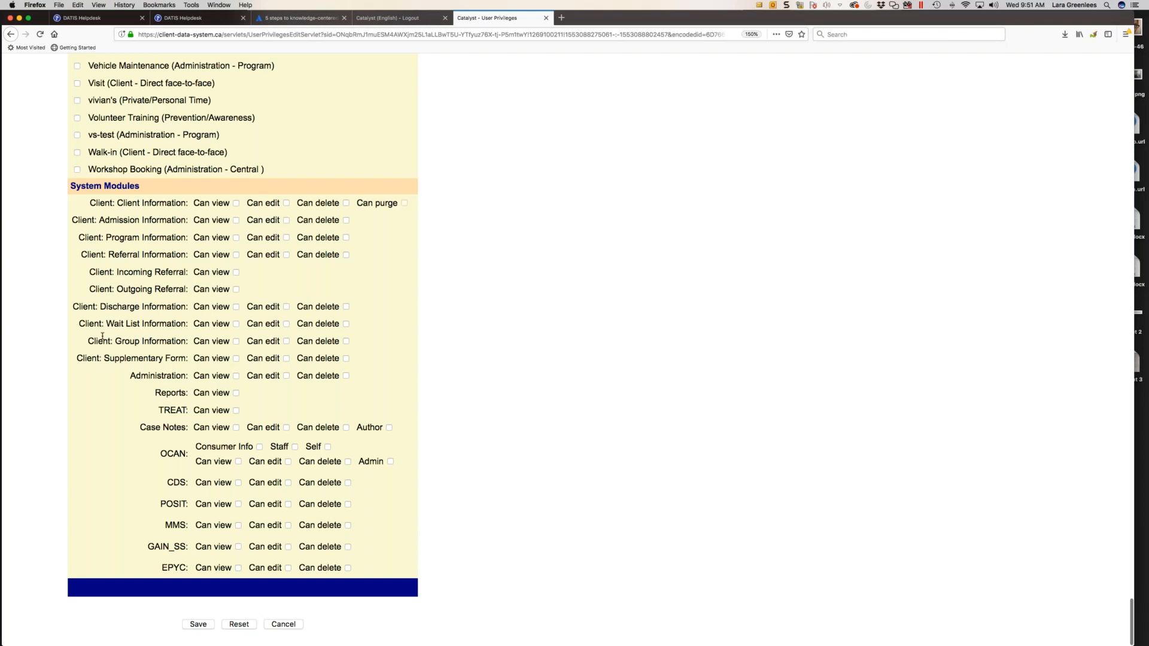
click(236, 203)
key(Tab)
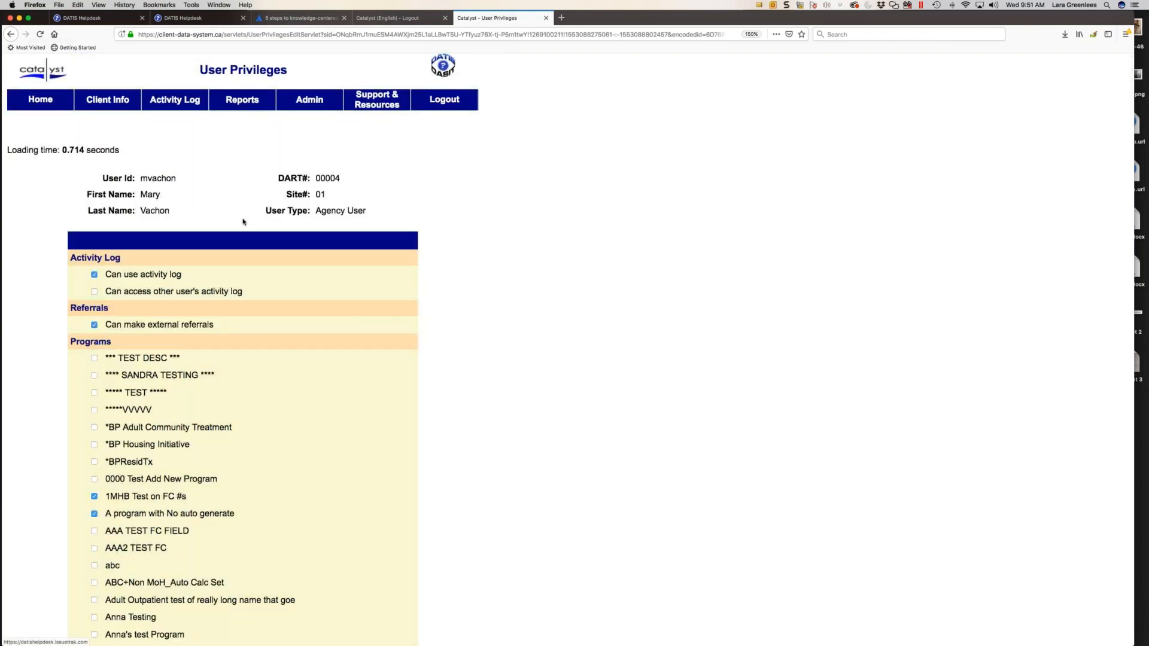
key(space)
key(Tab)
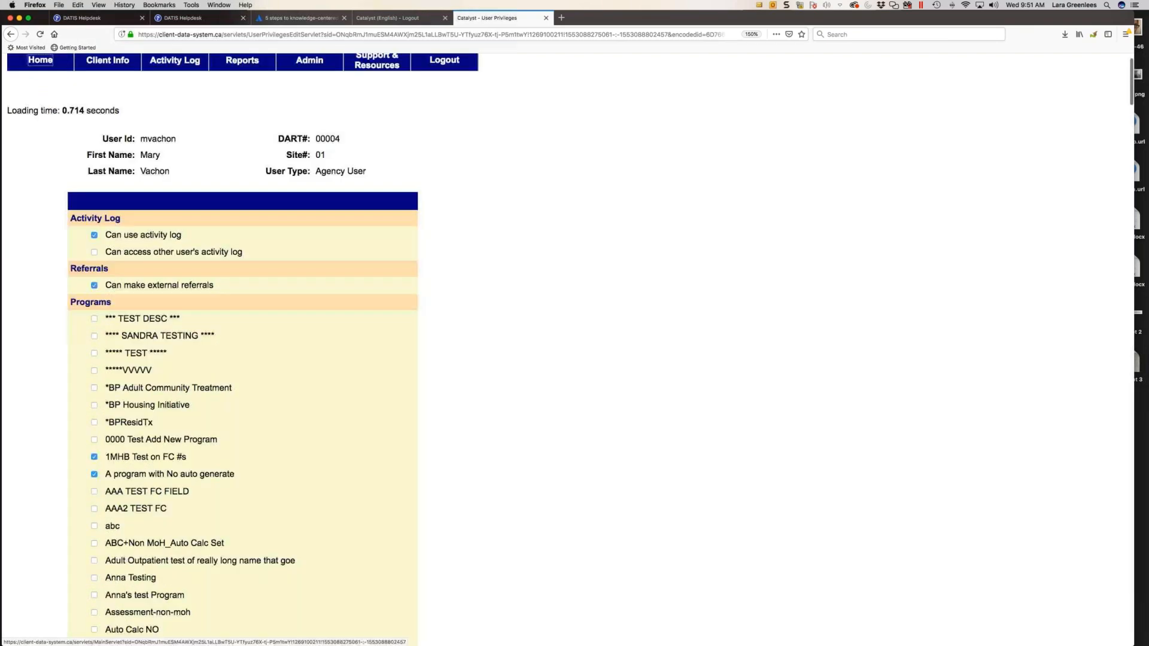
key(space)
scroll(221, 219, up, 10)
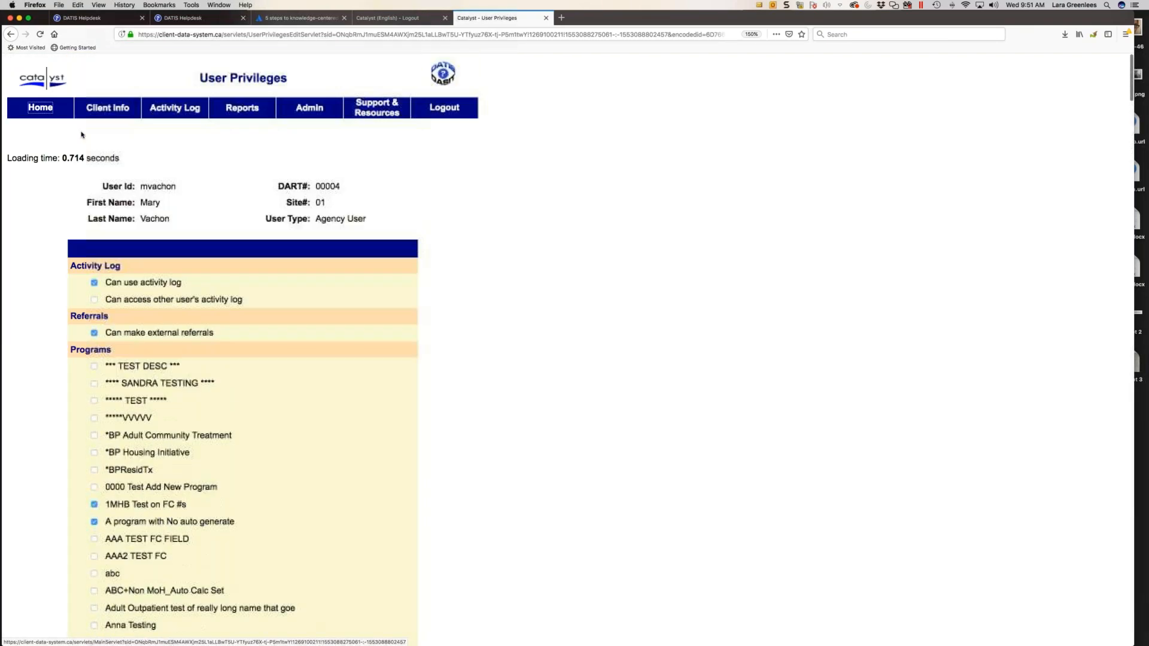
- Allow access to other users' activity logs and select the remaining programs in the list down to Carol test 2
click(94, 299)
key(shift+Tab)
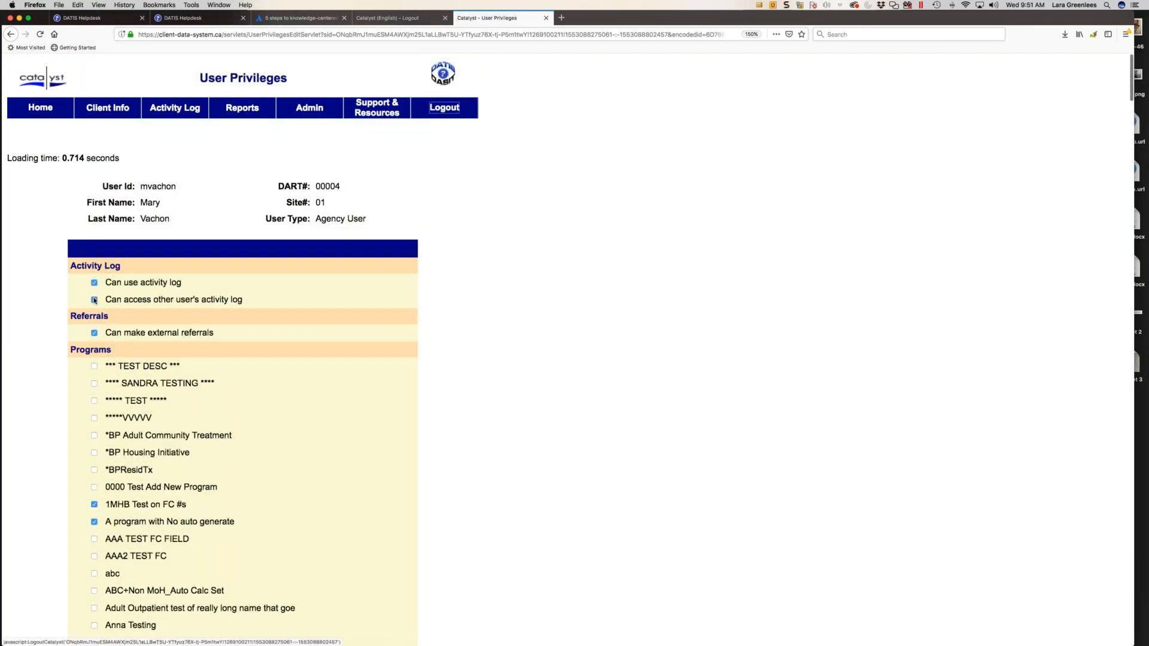
key(space)
key(Tab)
key(space)
key(Tab)
key(space)
key(Tab)
key(space)
key(Tab)
key(space)
key(Tab)
key(space)
key(Tab)
key(space)
key(Tab)
key(space)
key(Tab)
key(space)
key(Tab)
key(space)
key(Tab)
key(space)
key(Tab)
key(space)
key(Tab)
key(space)
key(Tab)
key(space)
key(Tab)
key(space)
key(Tab)
key(space)
key(Tab)
key(space)
key(Tab)
key(space)
key(Tab)
key(space)
key(Tab)
key(space)
key(Tab)
key(space)
key(Tab)
key(space)
key(Tab)
key(space)
key(Tab)
key(space)
key(Tab)
key(space)
key(Tab)
key(space)
key(Tab)
- Discard the new user's privilege changes and leave the Edit User page without saving
scroll(245, 348, down, 20)
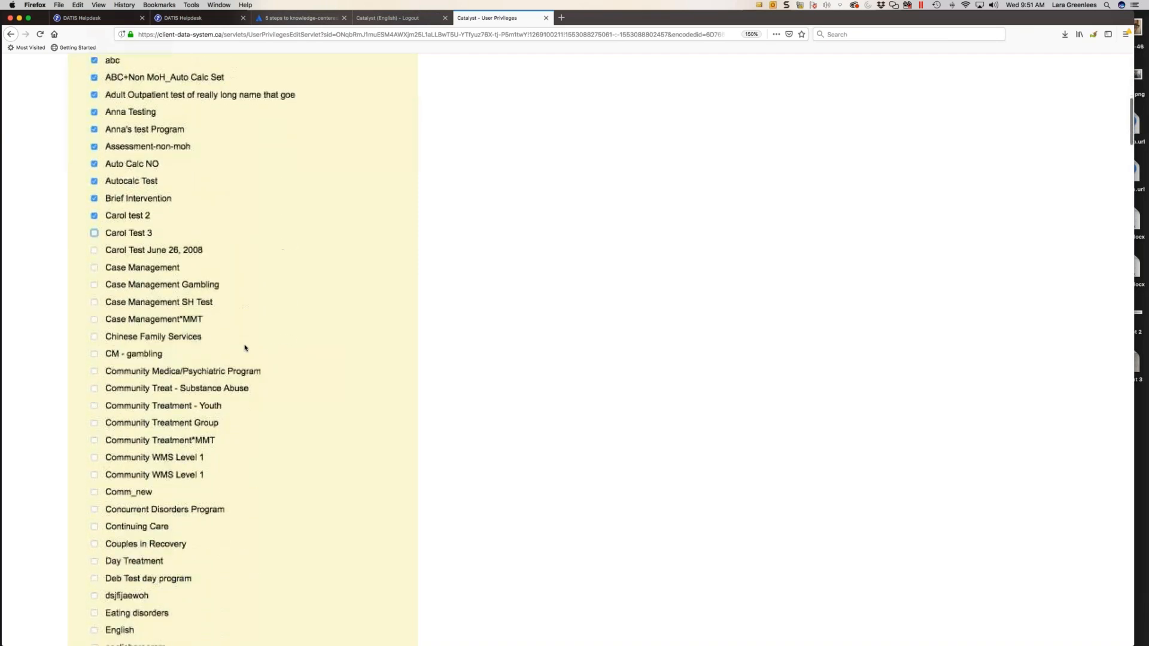
scroll(244, 348, down, 20)
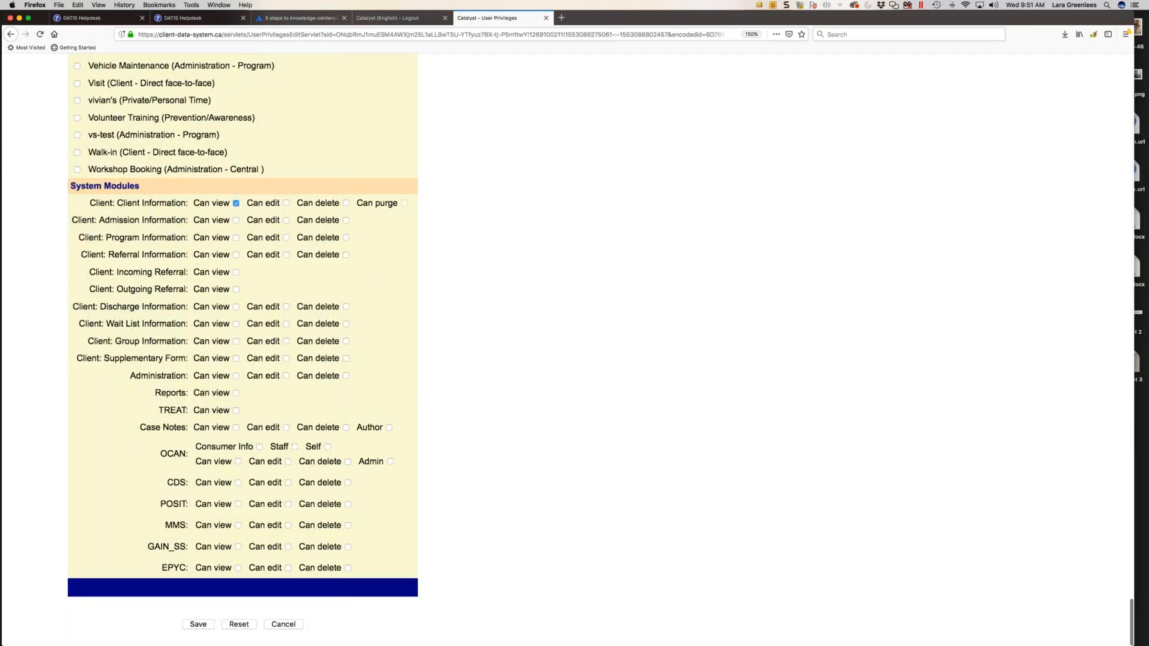
click(283, 624)
scroll(284, 627, down, 3)
click(306, 555)
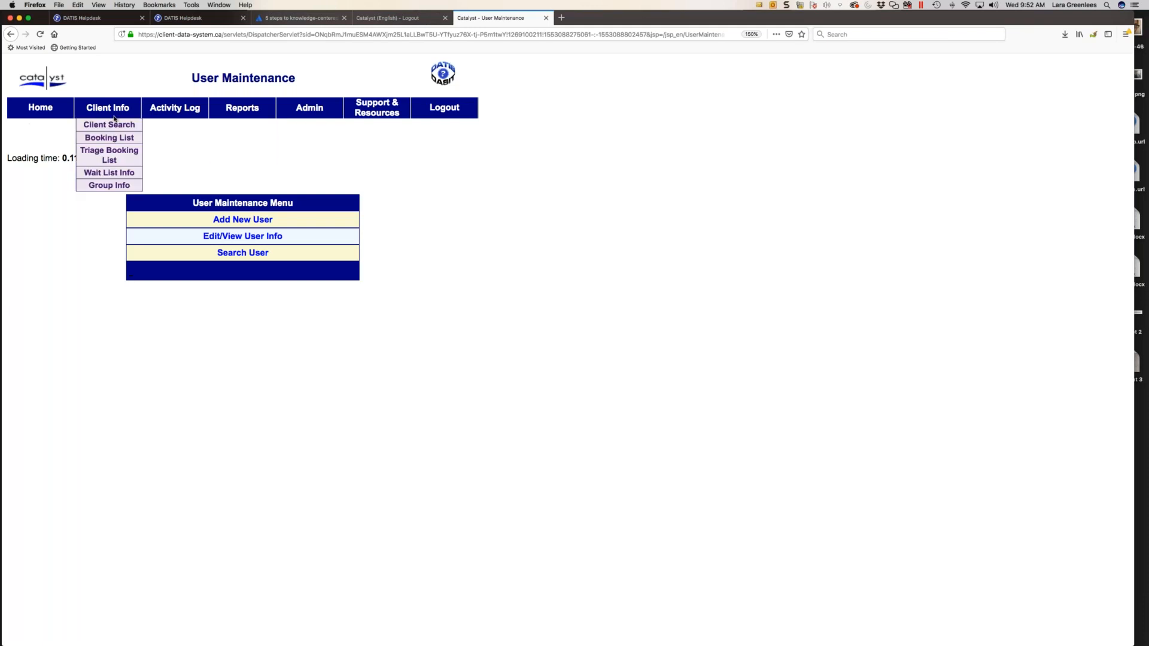
- Open the Agency List from Administration, browse to page 4, and highlight the House of Friendship sites on page 3
mouse_move(309, 109)
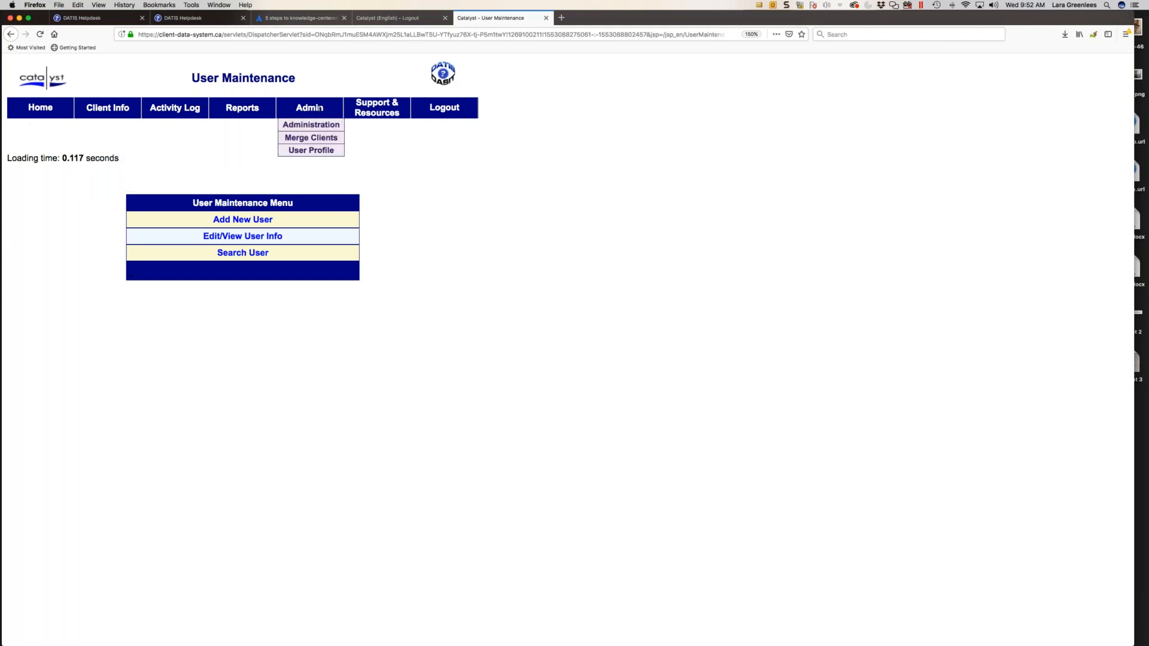
click(321, 126)
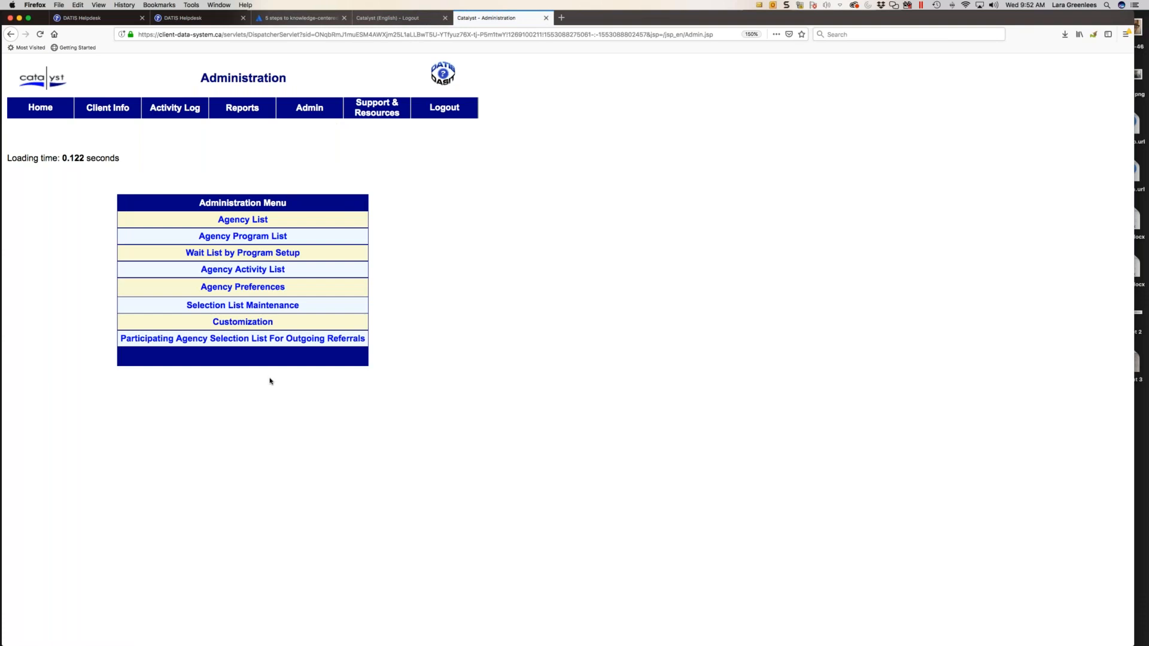
click(257, 221)
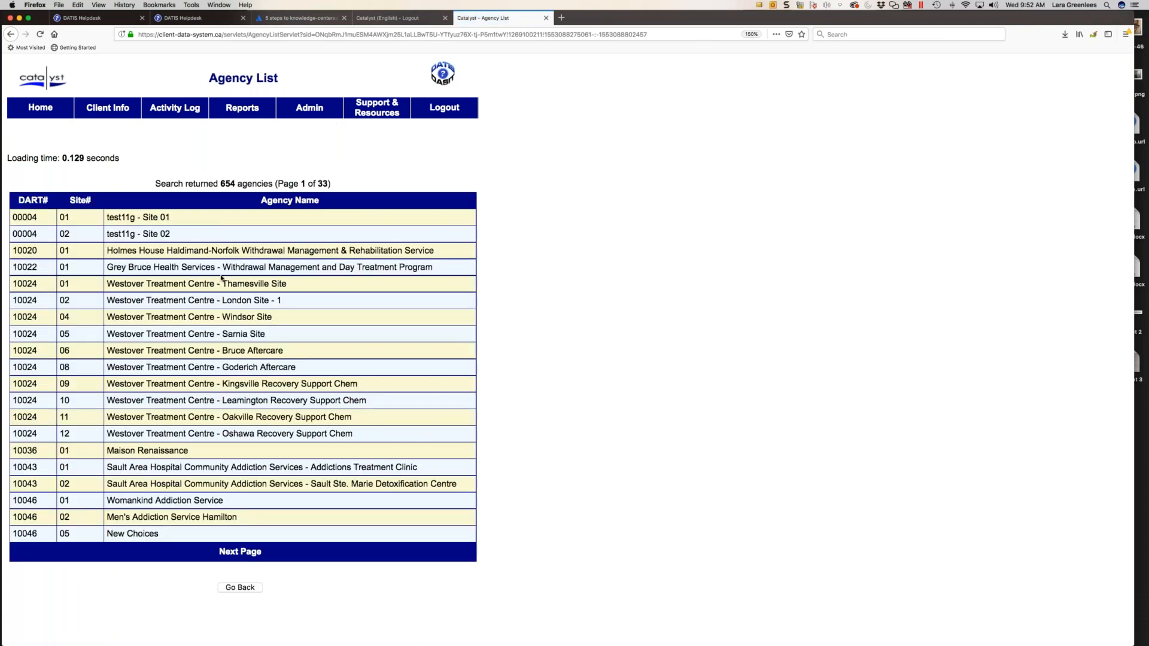
click(227, 551)
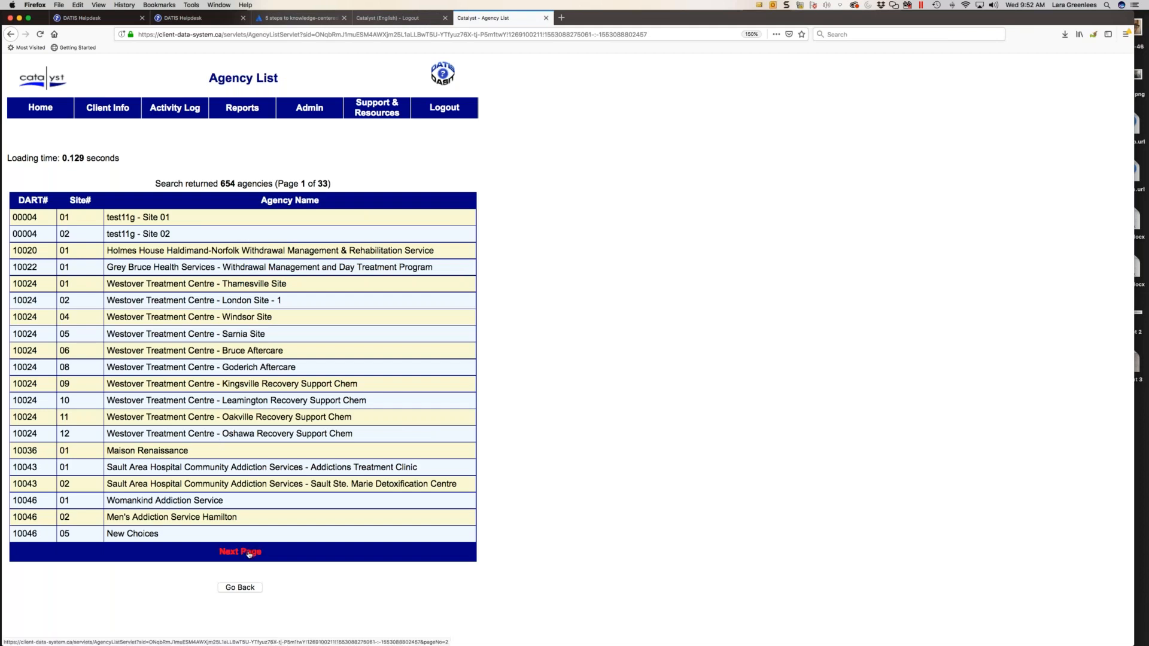
click(272, 553)
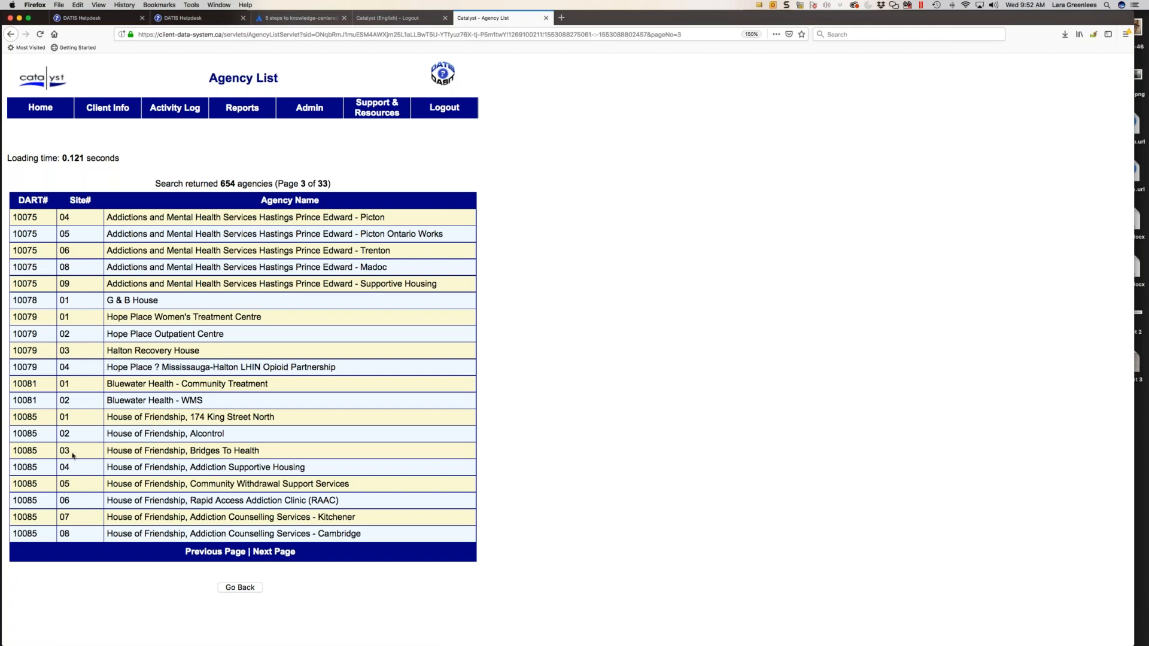
drag(13, 415, 377, 541)
click(256, 553)
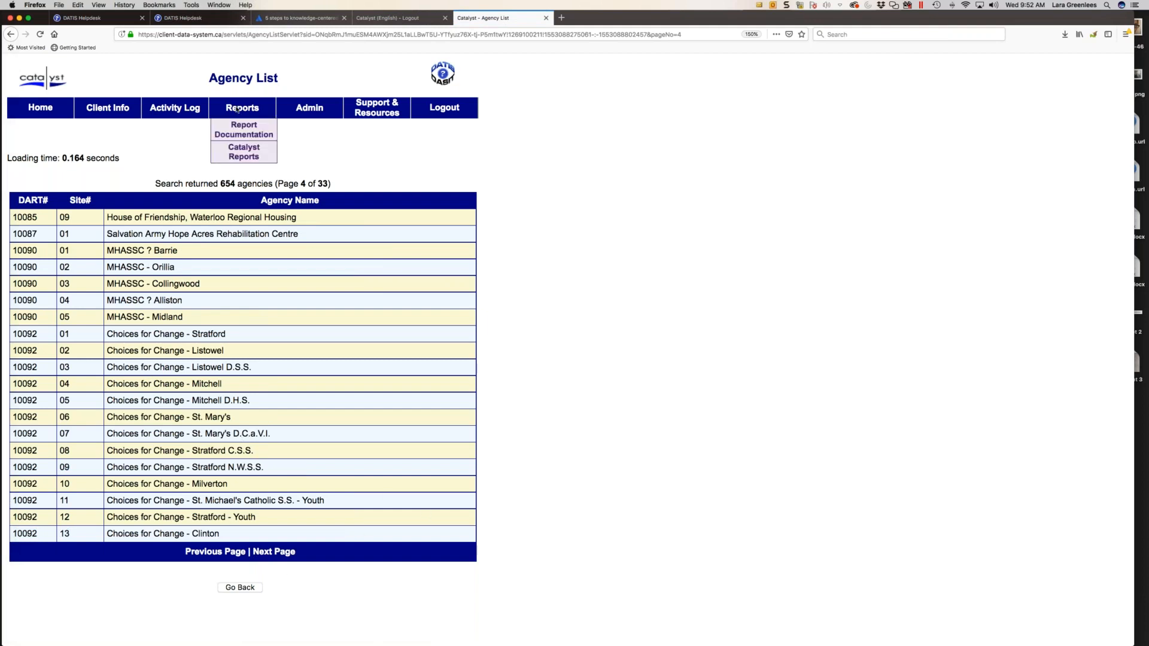
- Open the Carol test 2 program from the Agency Program List and highlight the helpline contact in the funding notice
mouse_move(285, 120)
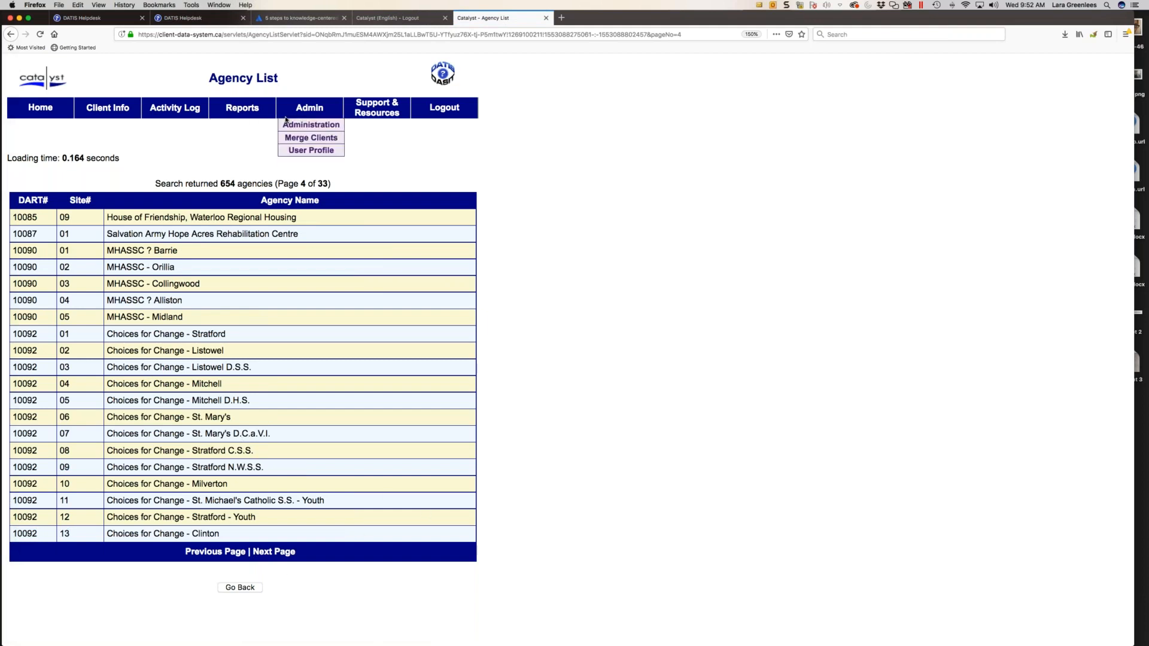
click(314, 130)
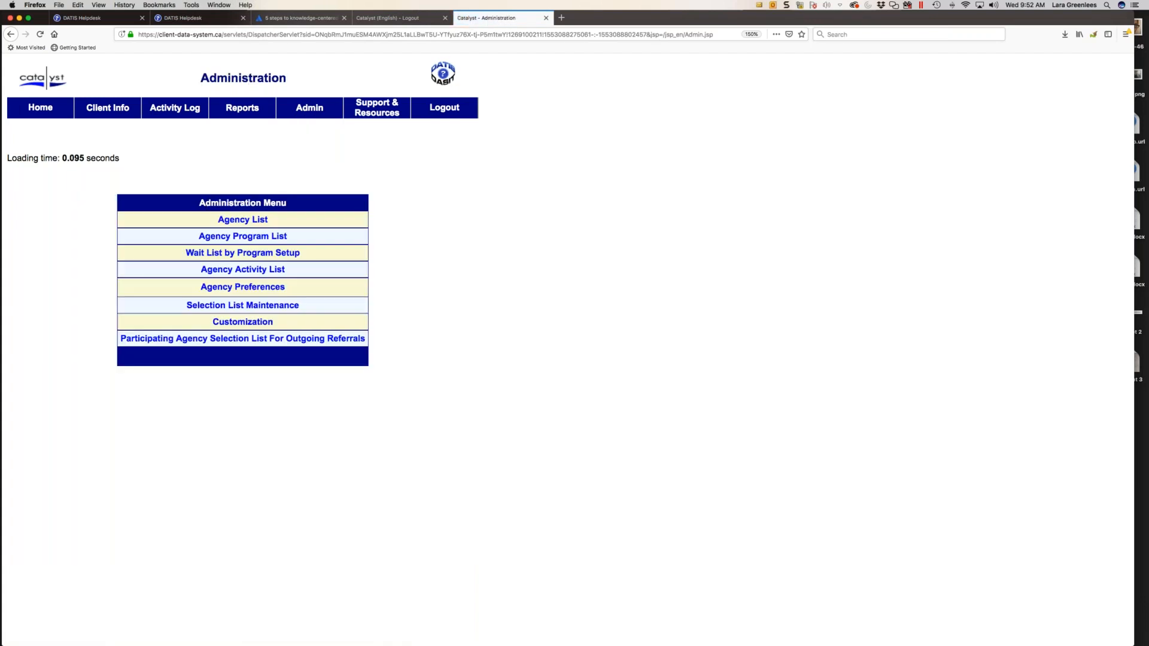
click(250, 239)
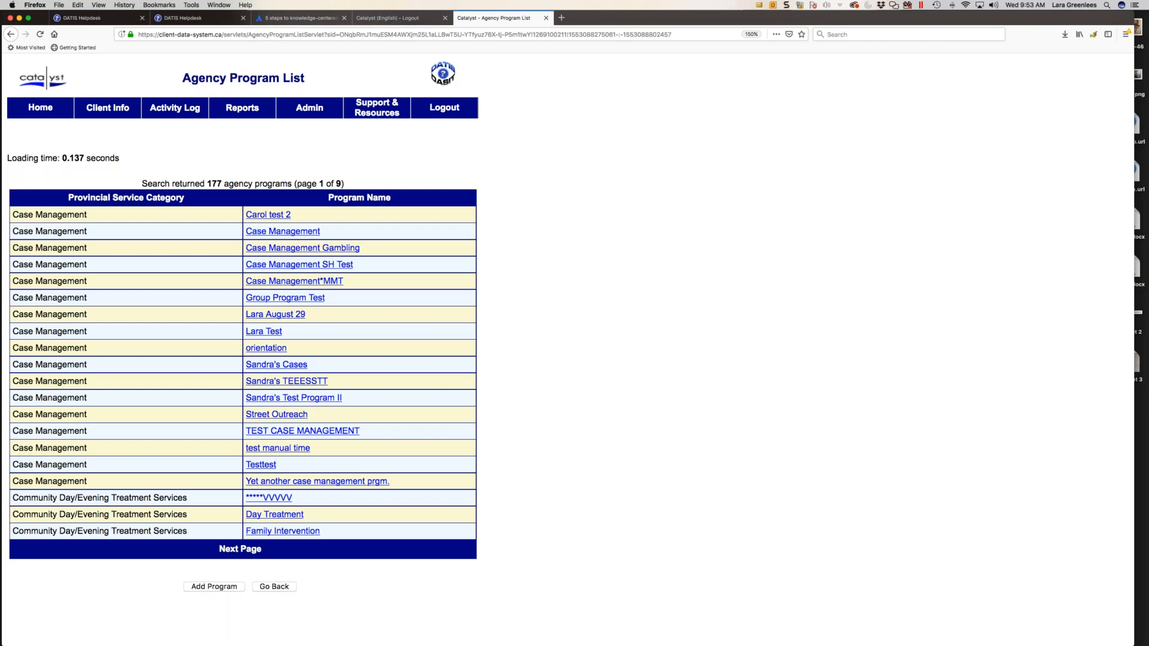
click(275, 215)
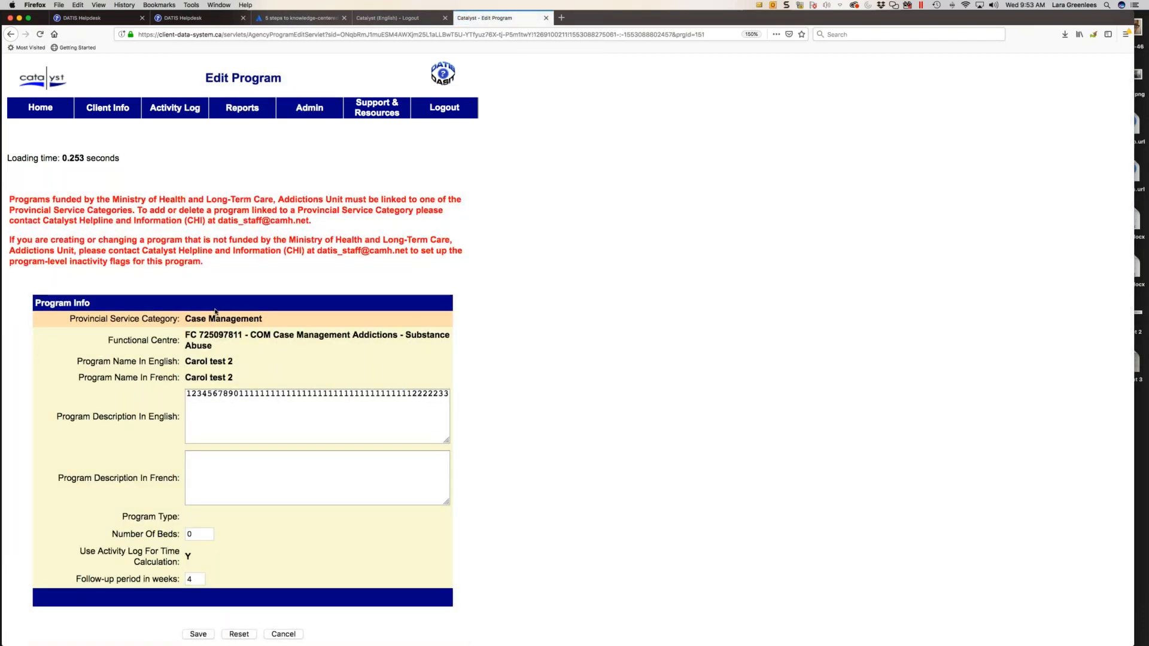
scroll(216, 312, down, 1)
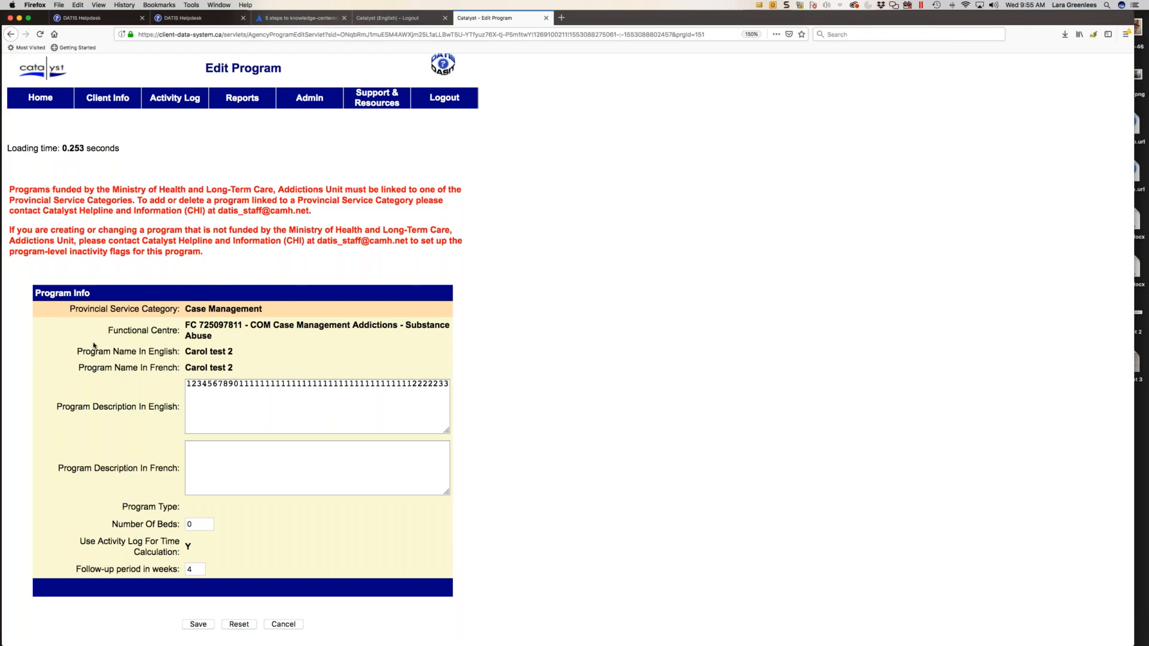
drag(314, 205, 186, 210)
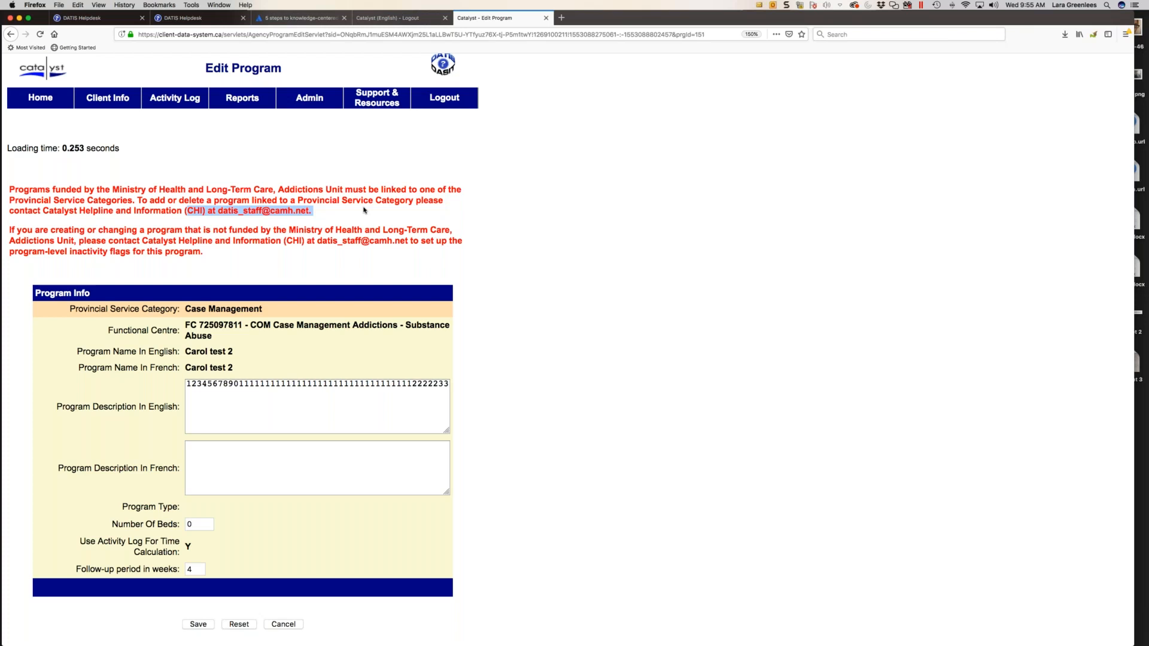
- Return to Administration and reopen the Carol test 2 program from the Agency Program List
mouse_move(330, 95)
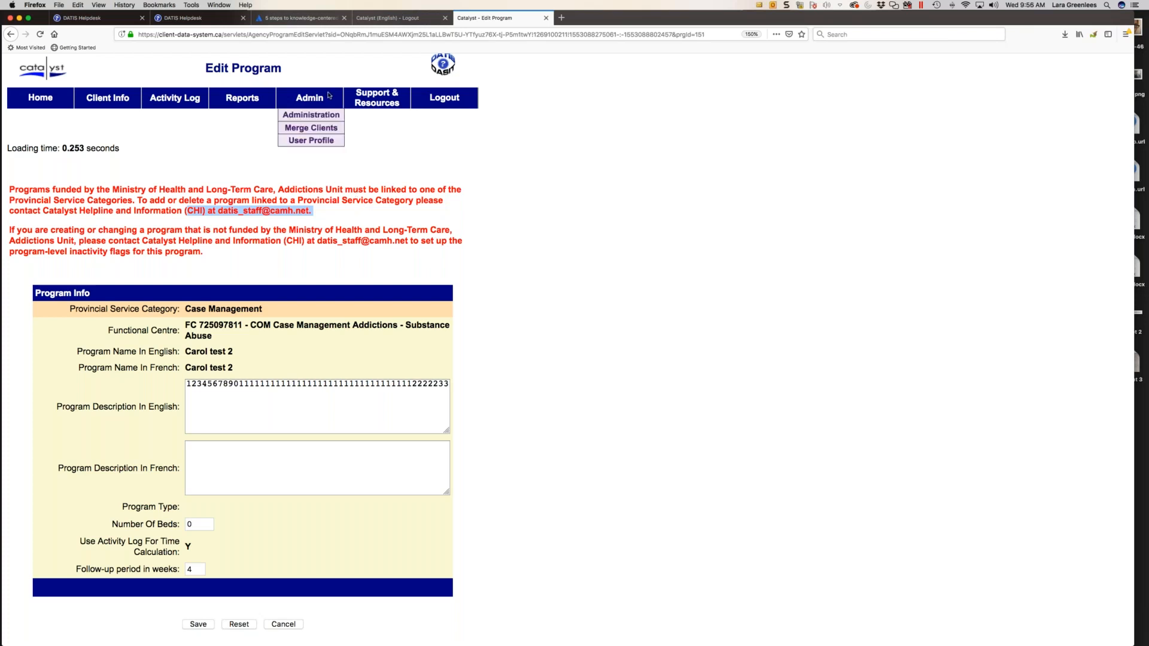
click(322, 116)
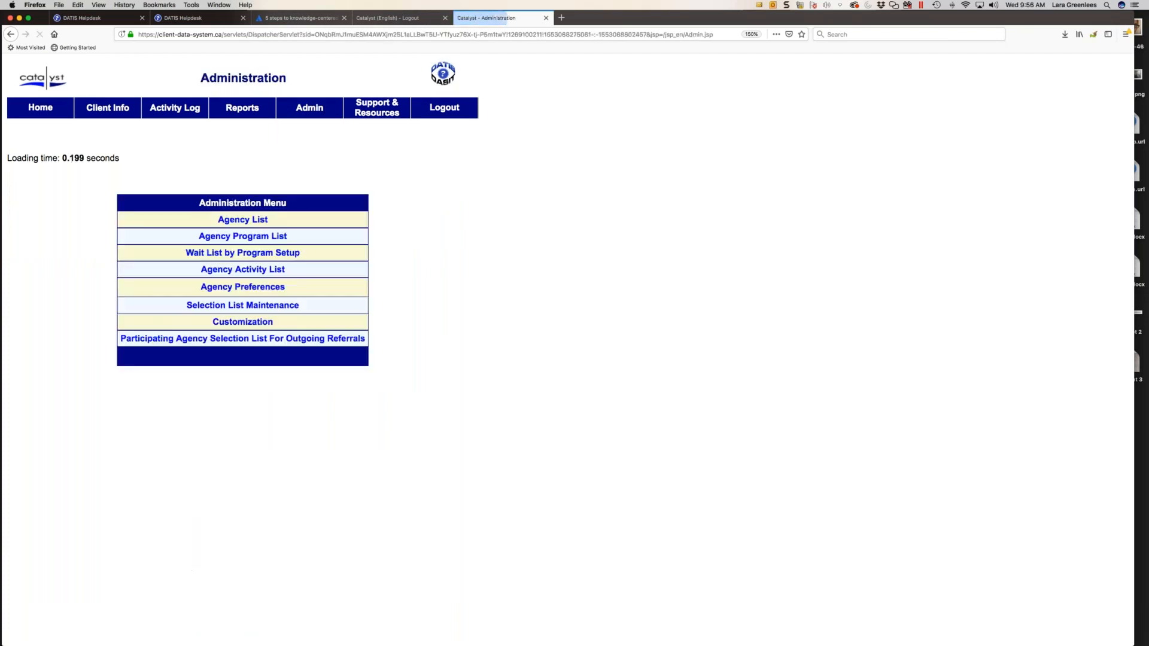
click(269, 237)
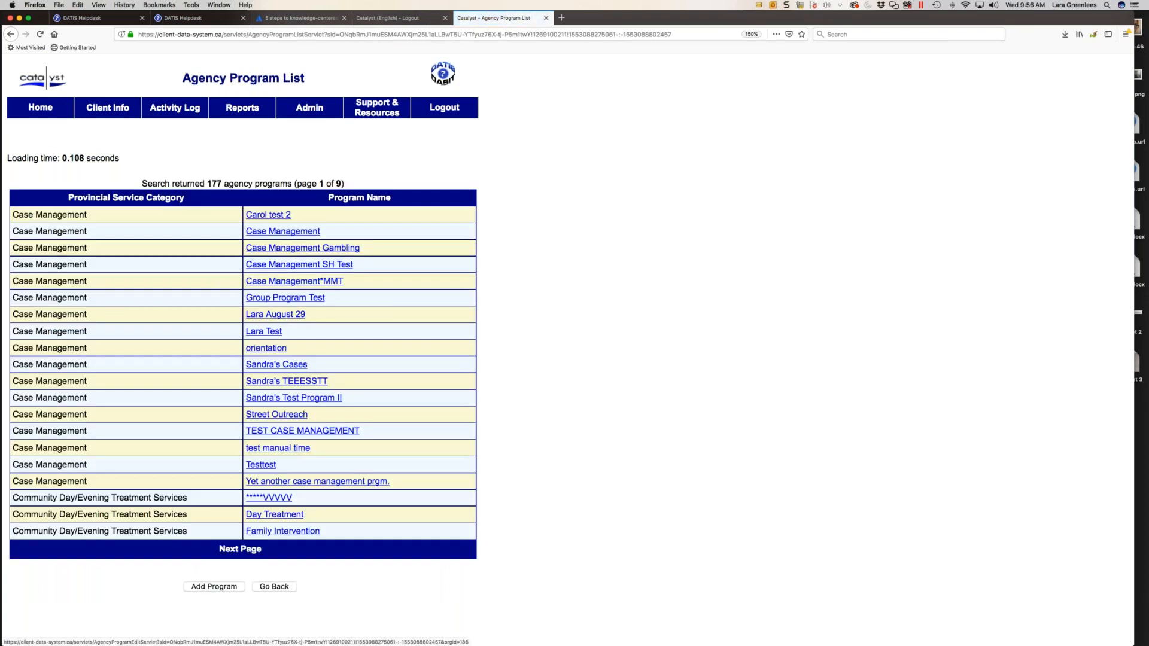
click(277, 216)
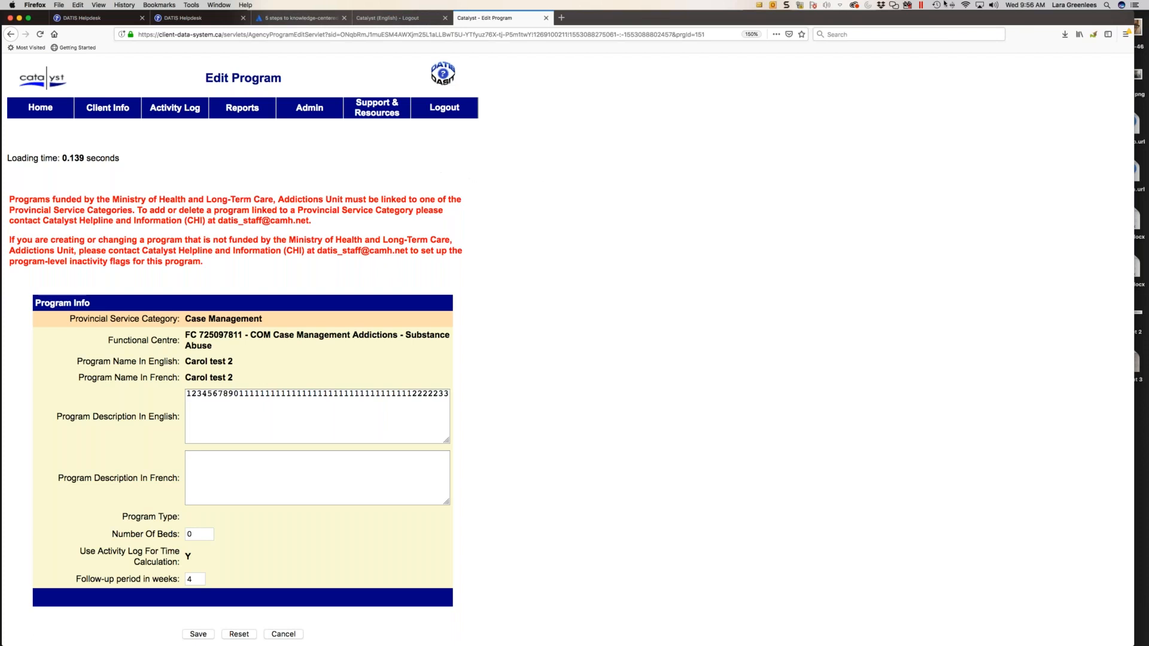
- Capture an image in Snagit of the Edit Program page from the Catalyst header down to the Functional Centre row
click(786, 5)
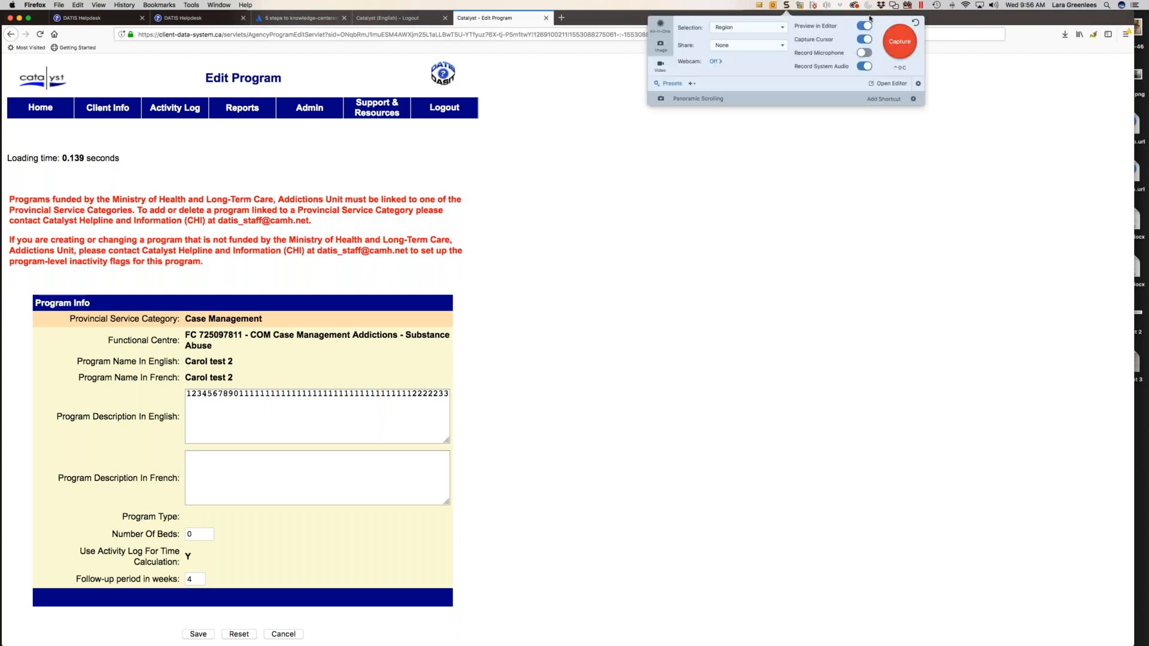
click(663, 47)
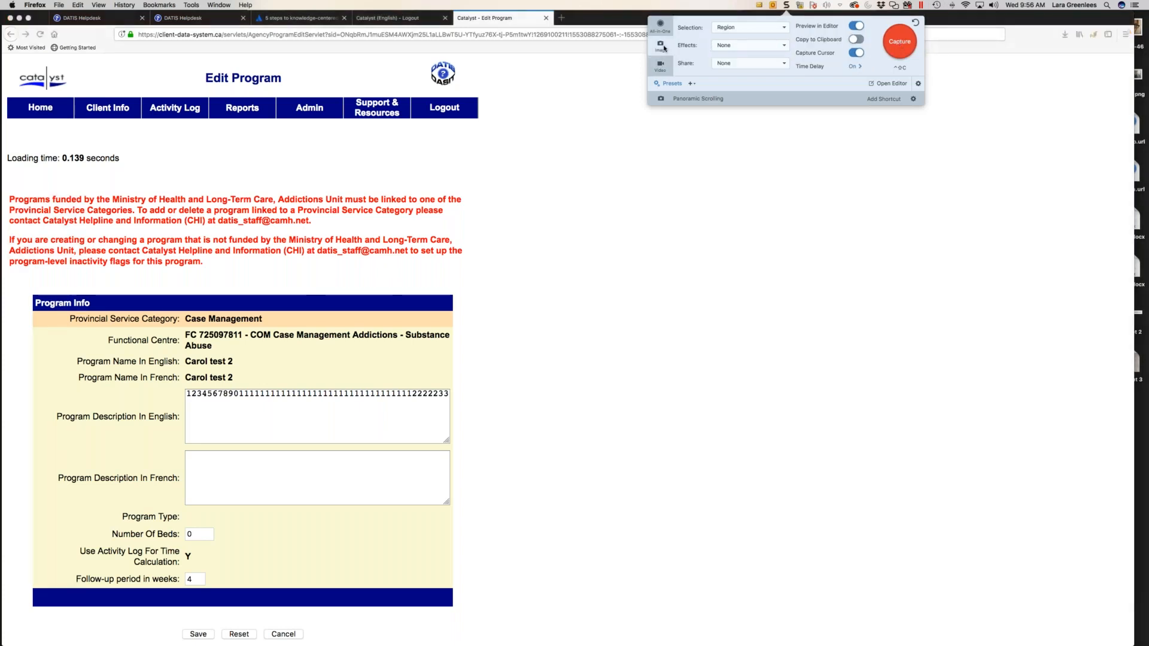
click(299, 127)
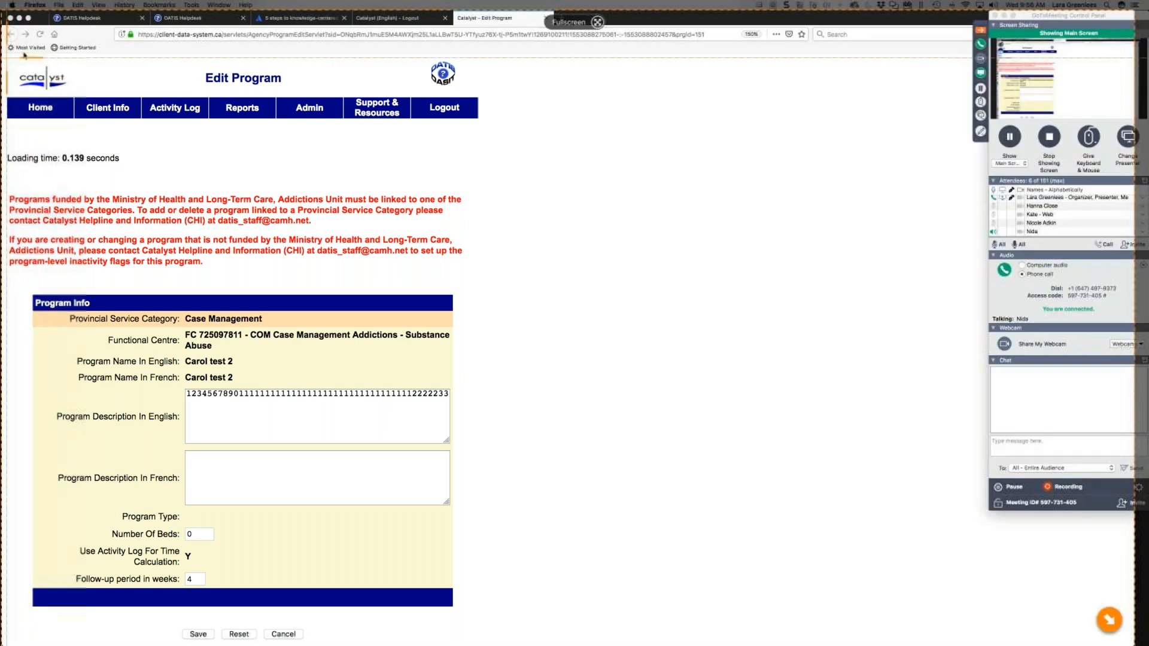
drag(6, 57, 510, 358)
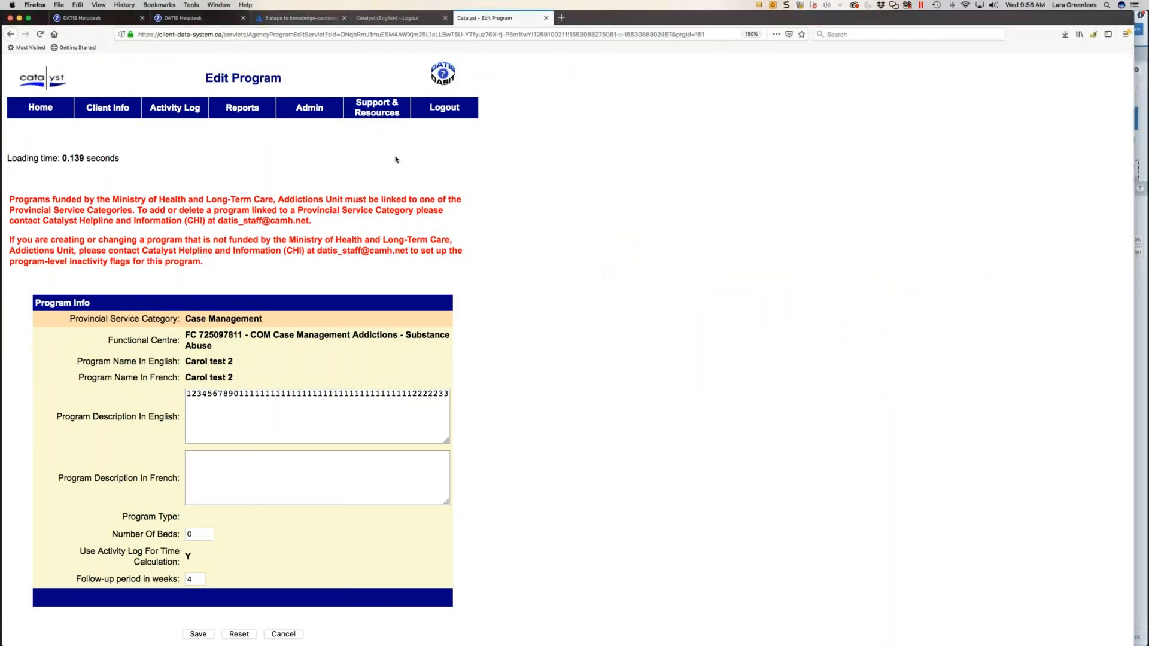
- Back in Firefox, review Carol test 2's category, names, description, bed count and follow-up fields, and leave the program without saving
click(391, 155)
scroll(302, 277, down, 1)
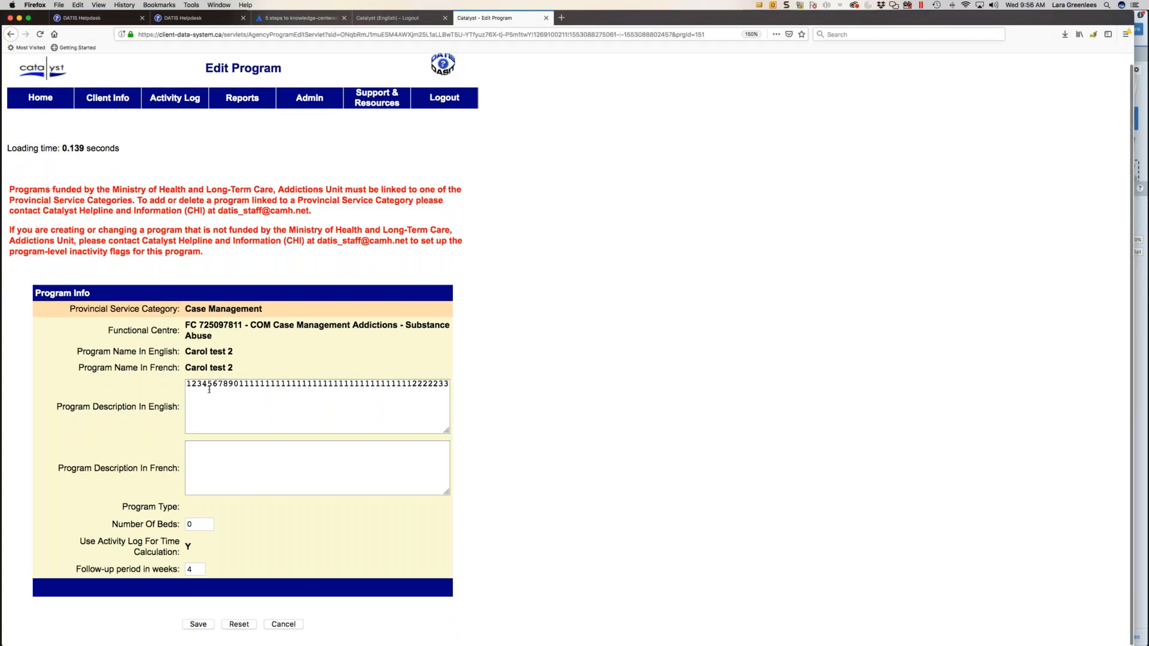
drag(192, 384, 228, 384)
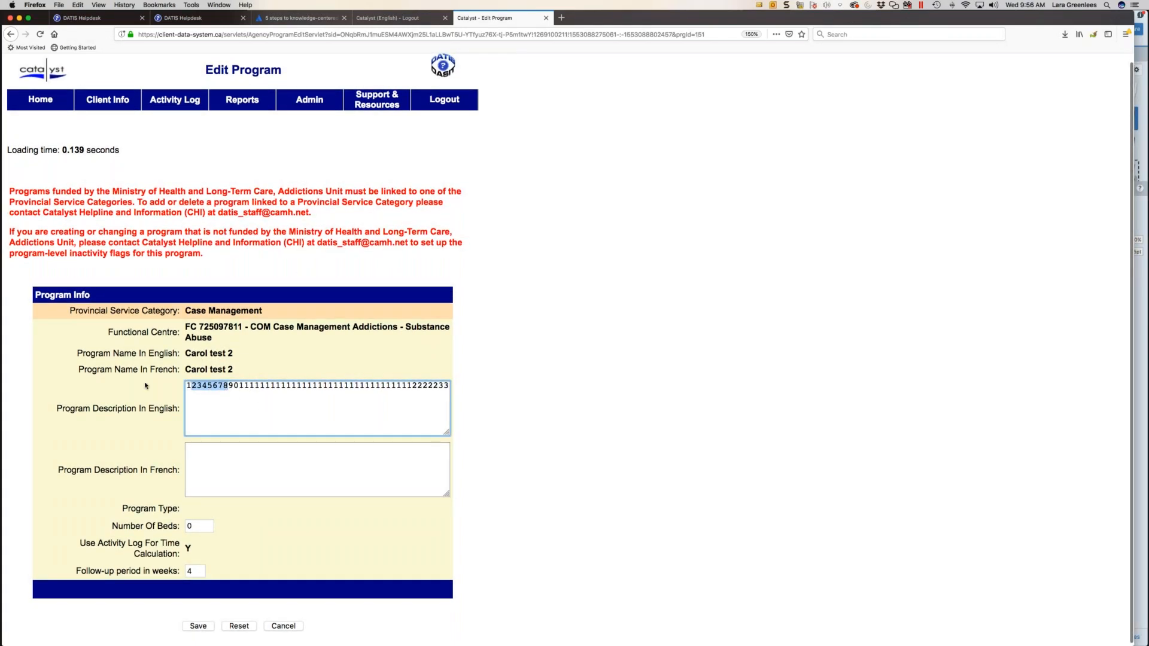
click(193, 354)
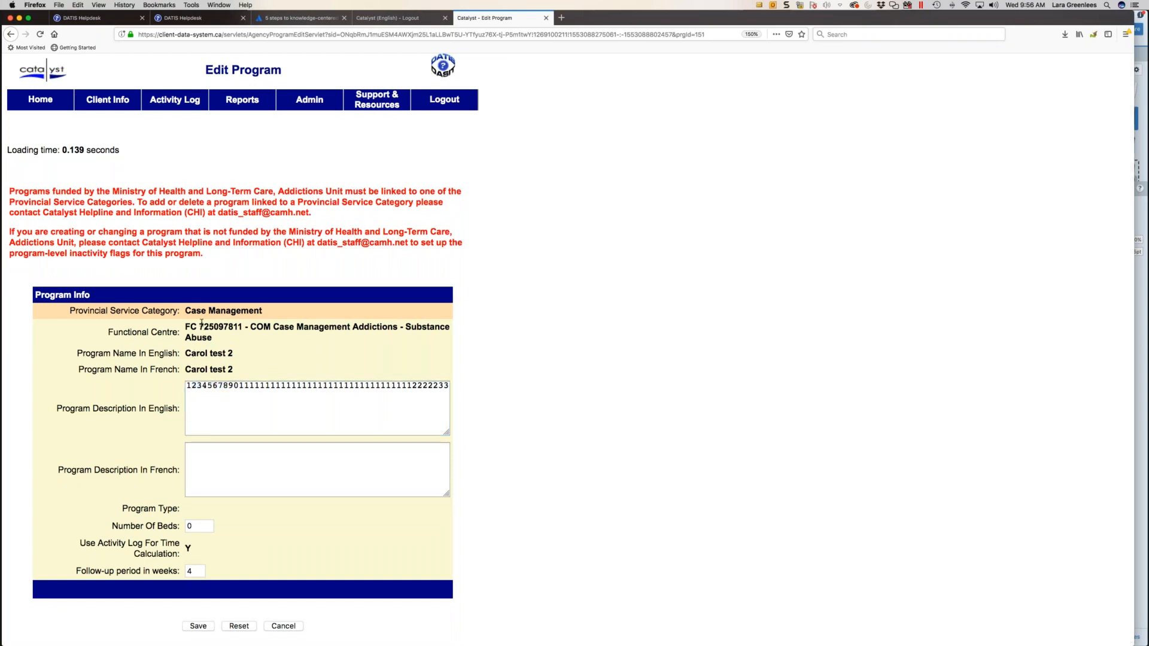
drag(192, 312, 235, 370)
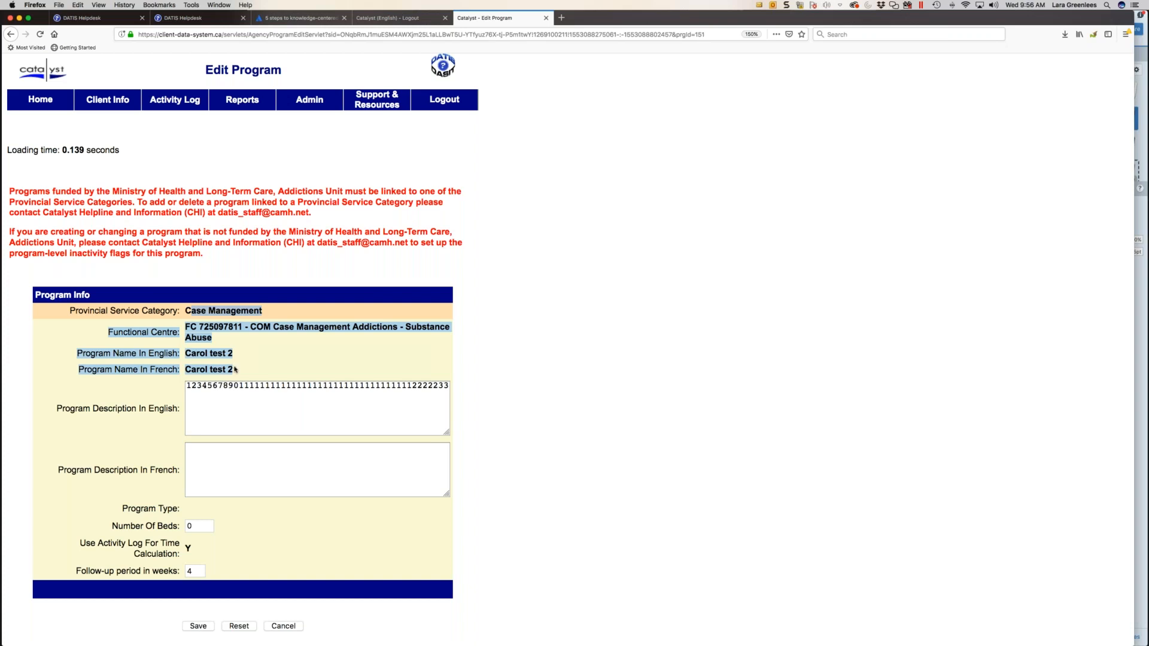
click(258, 508)
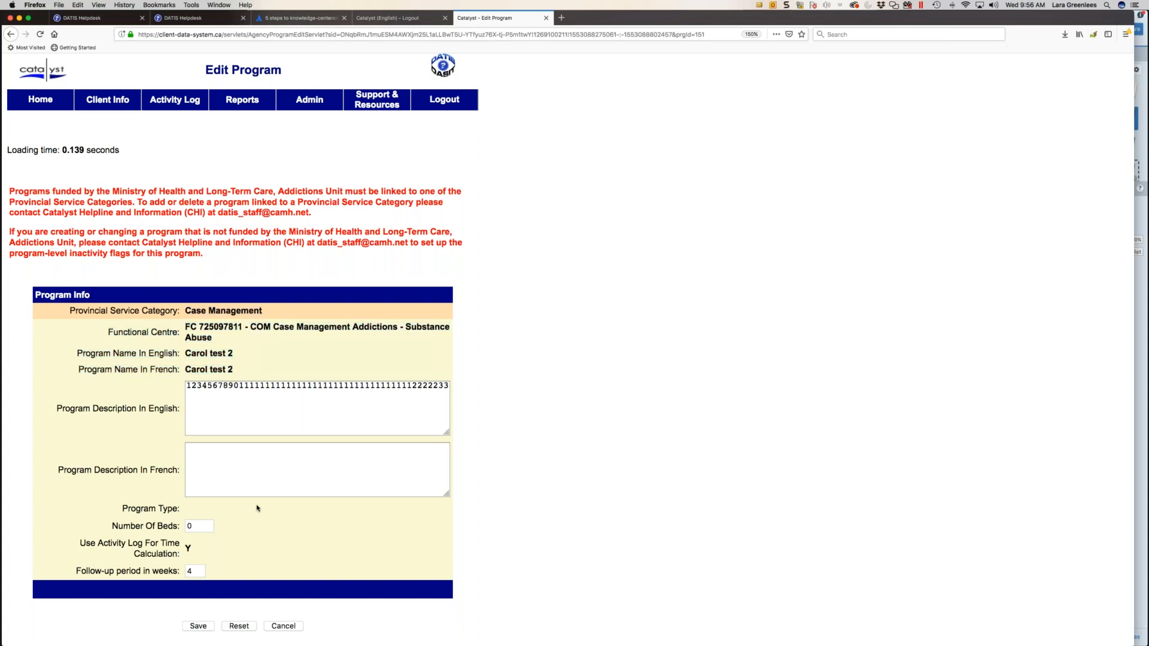
click(201, 529)
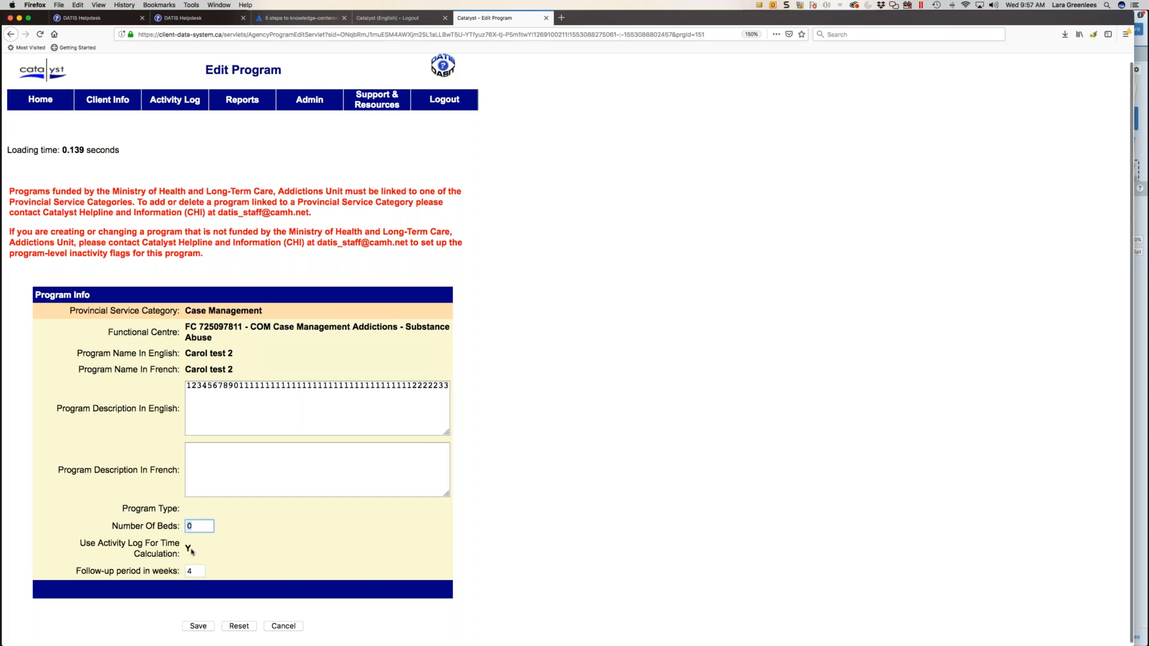
click(195, 572)
click(202, 562)
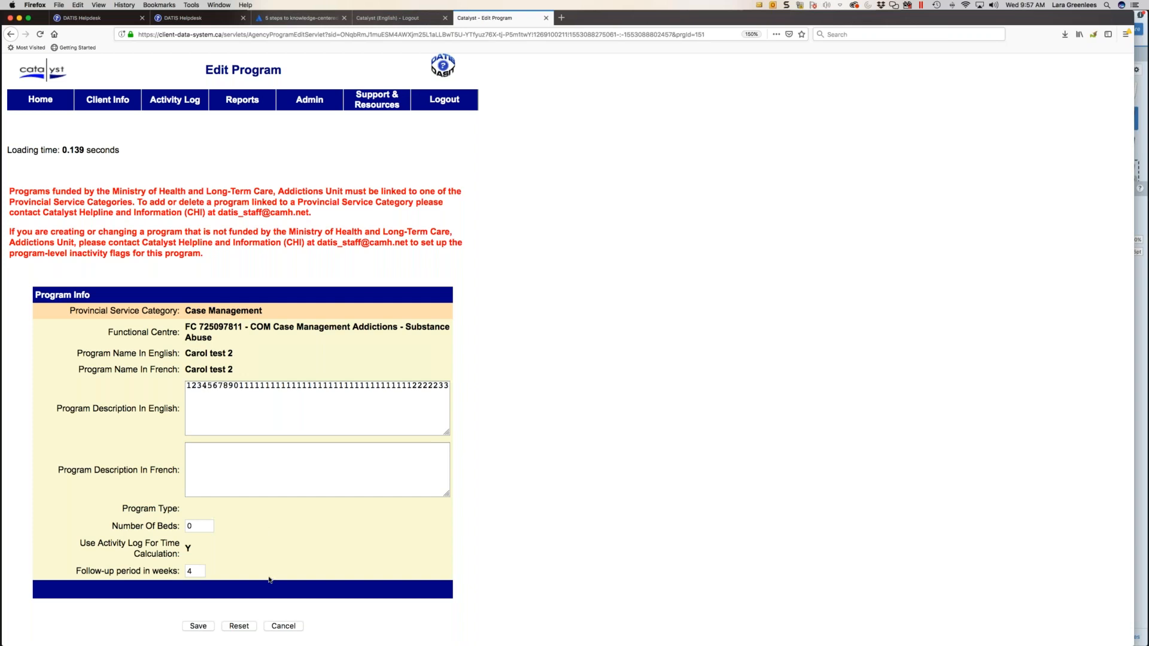
click(284, 625)
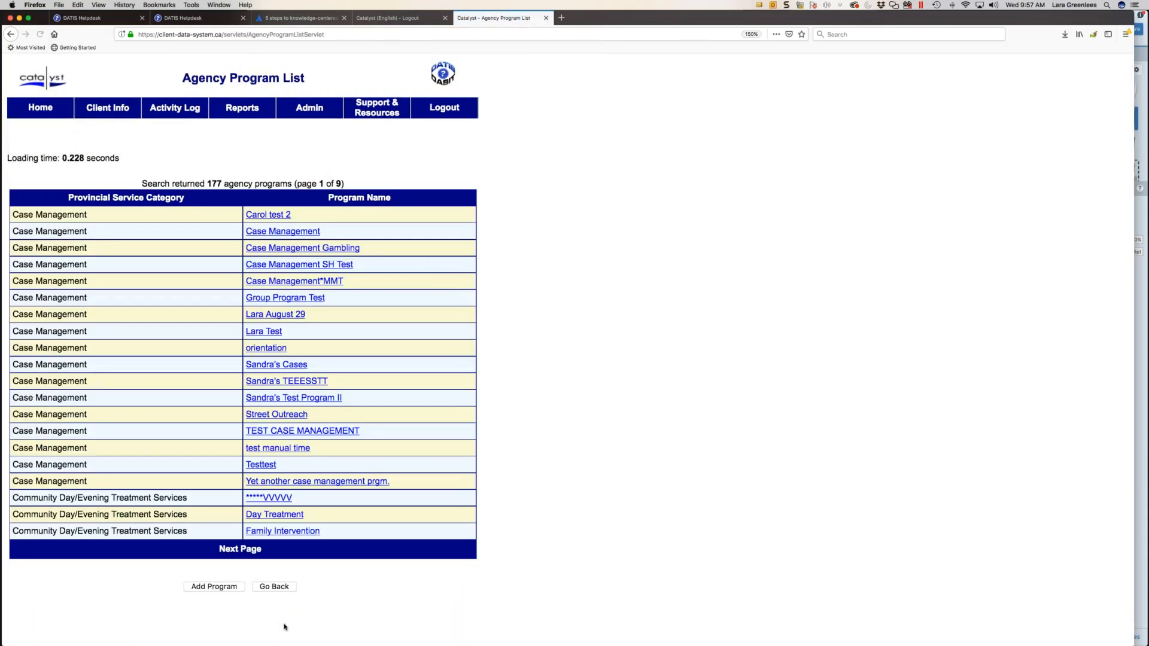
- Browse the Agency Program List to page 6, where the programs without a Provincial Service Category are listed
click(244, 551)
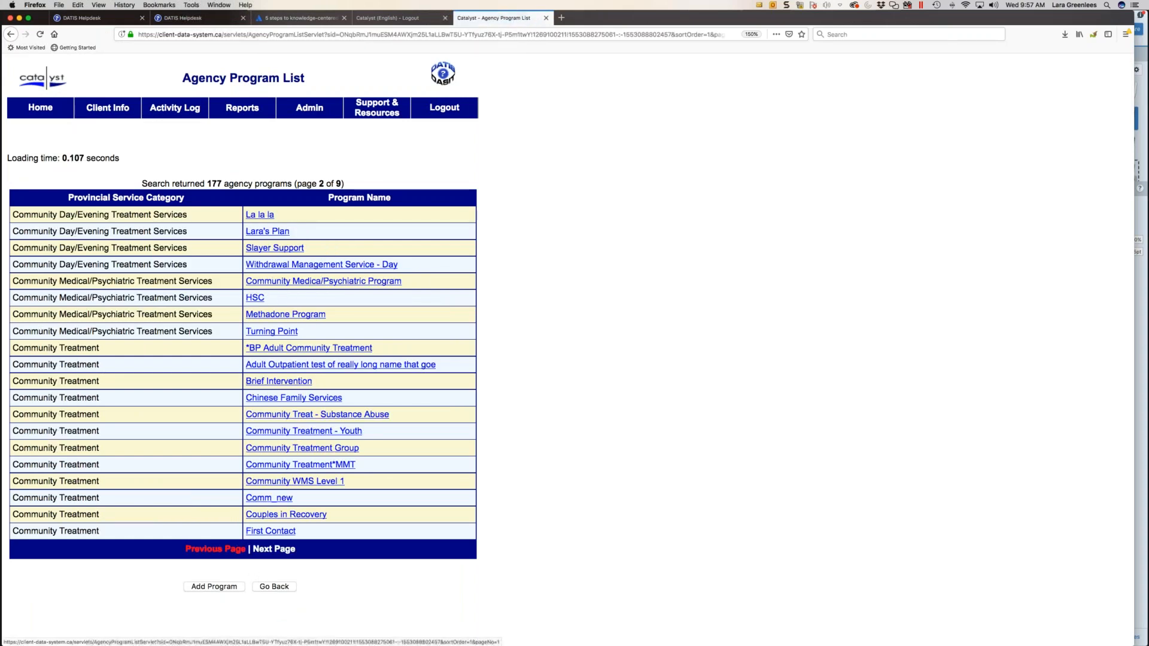
click(274, 549)
click(274, 548)
click(274, 549)
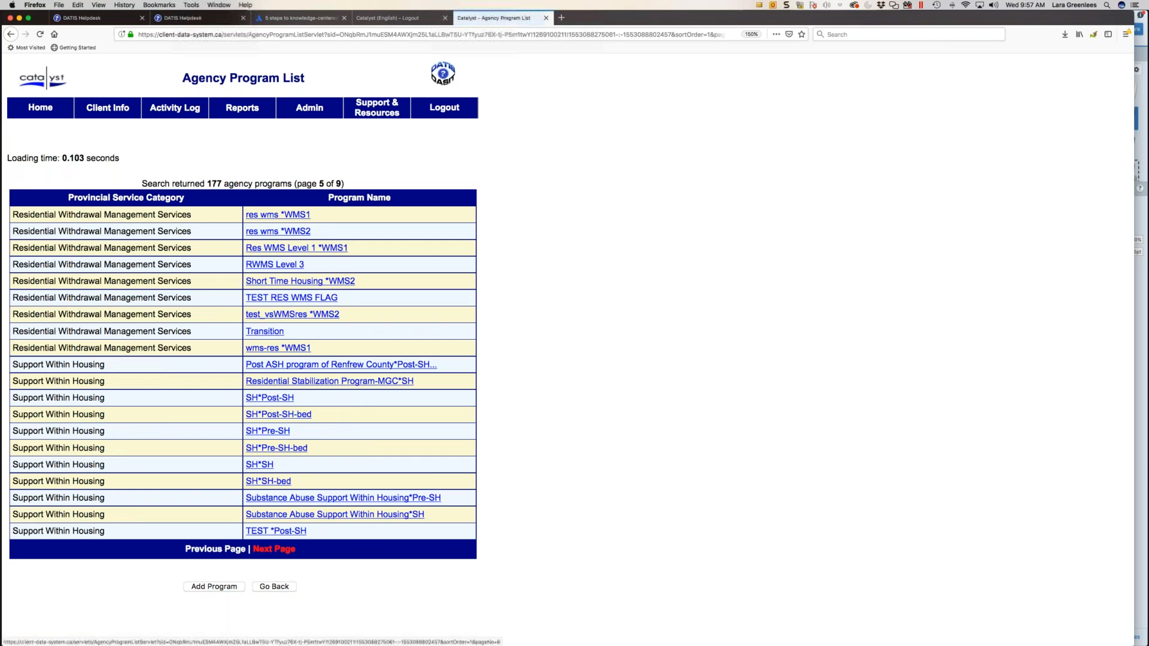
click(274, 549)
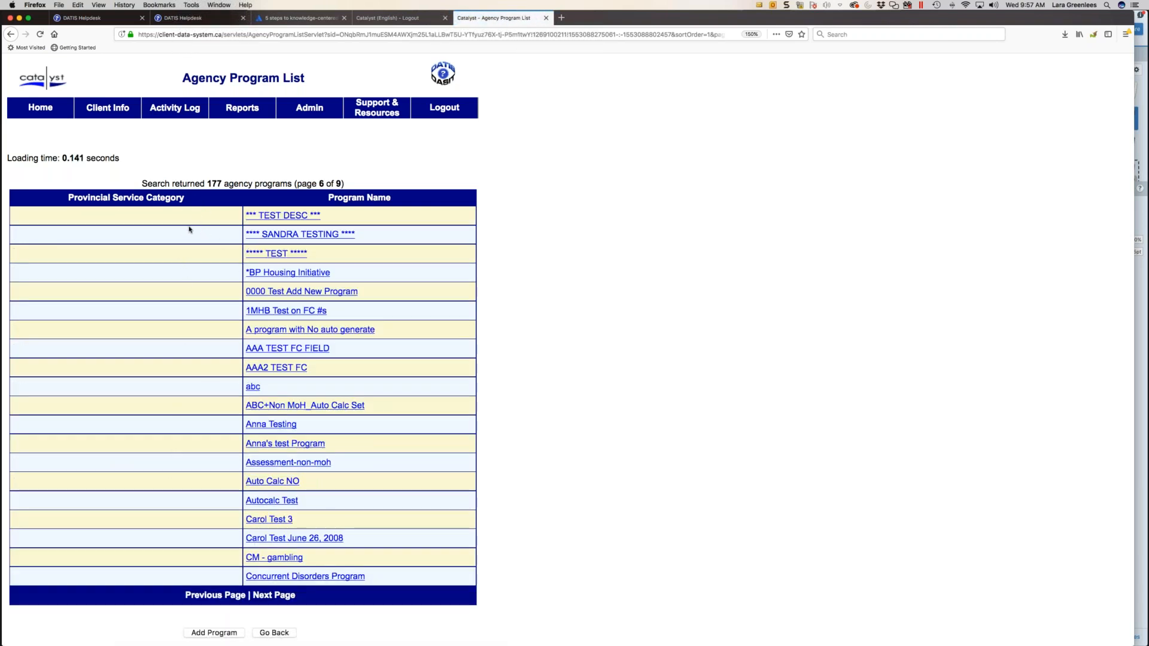
- Open the AAA2 TEST FC program and examine its editable description and program type fields
click(297, 368)
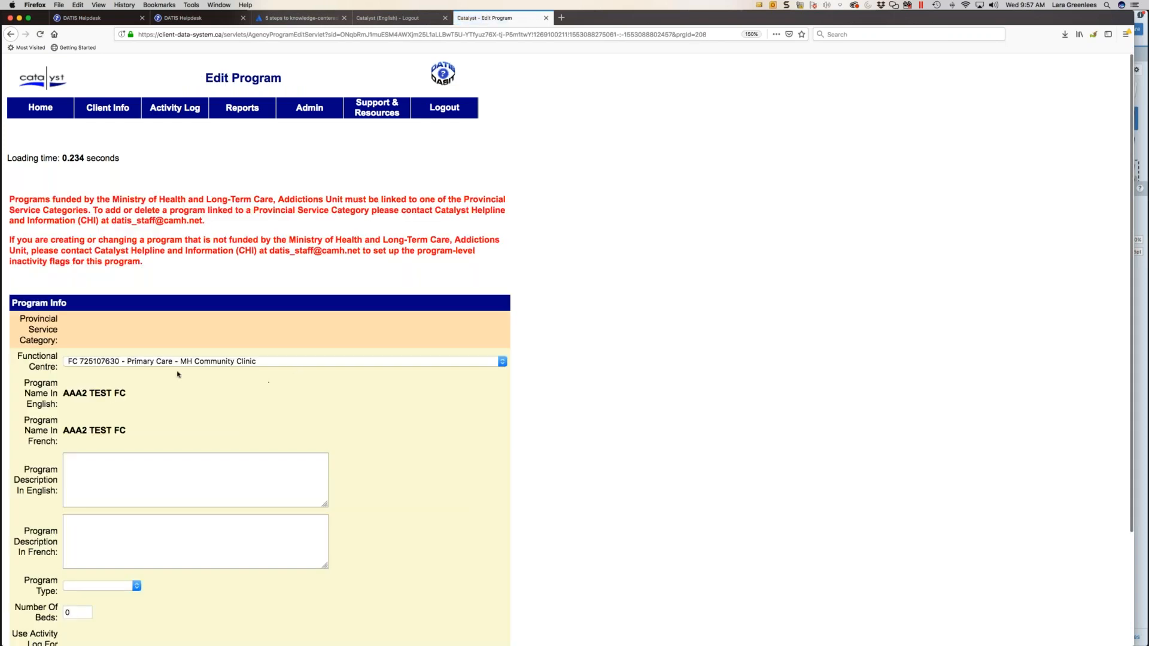
click(150, 461)
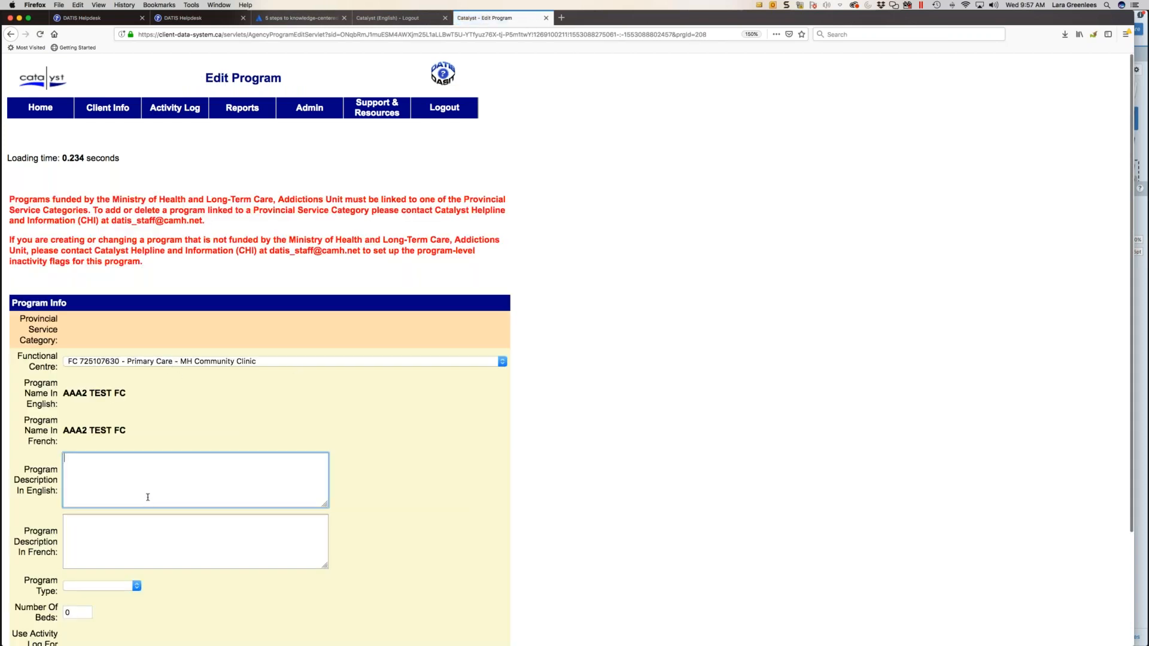
scroll(148, 495, down, 4)
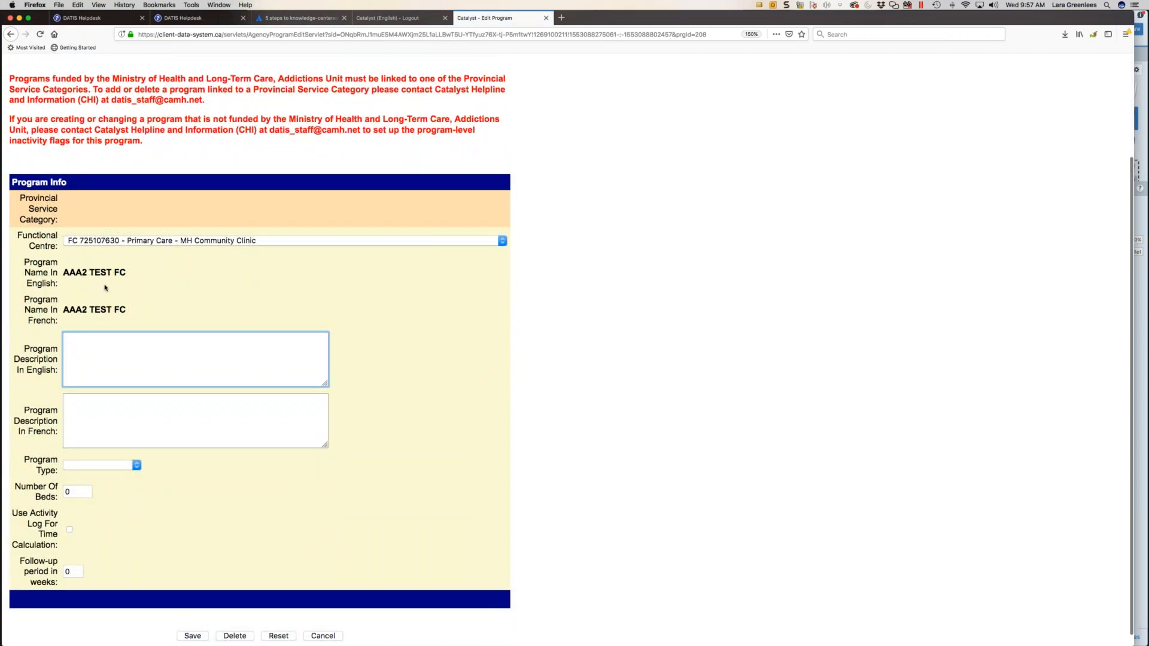
click(96, 468)
click(96, 468)
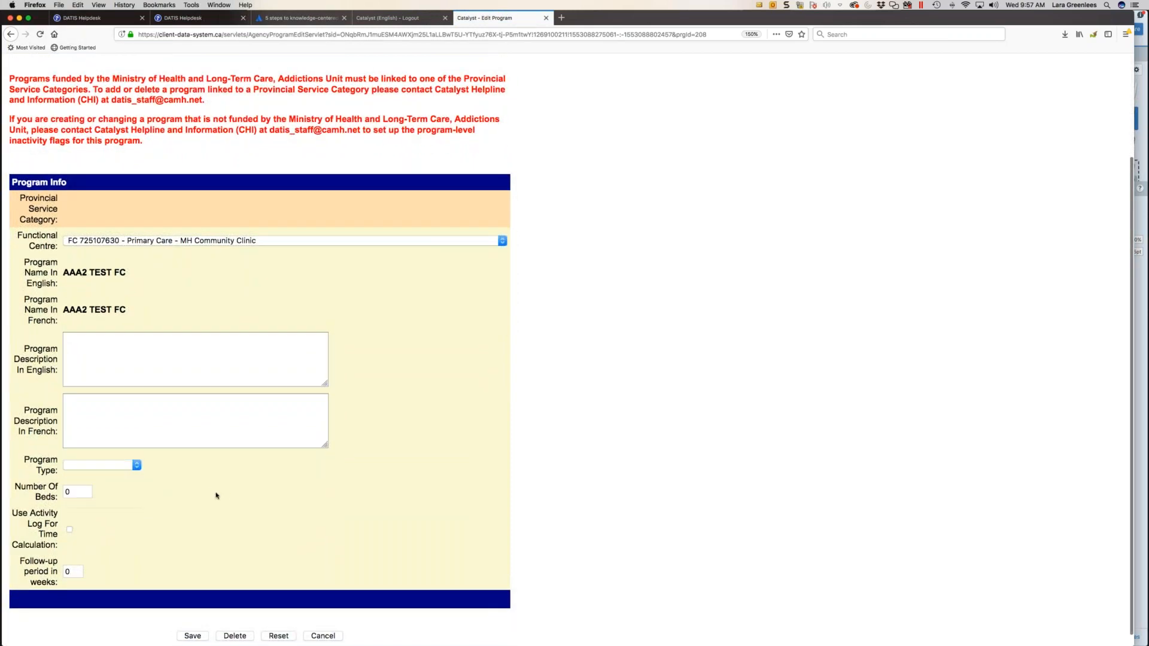
- Review AAA2 TEST FC's bed count, activity log and follow-up period fields, and leave the program without saving
scroll(69, 531, down, 1)
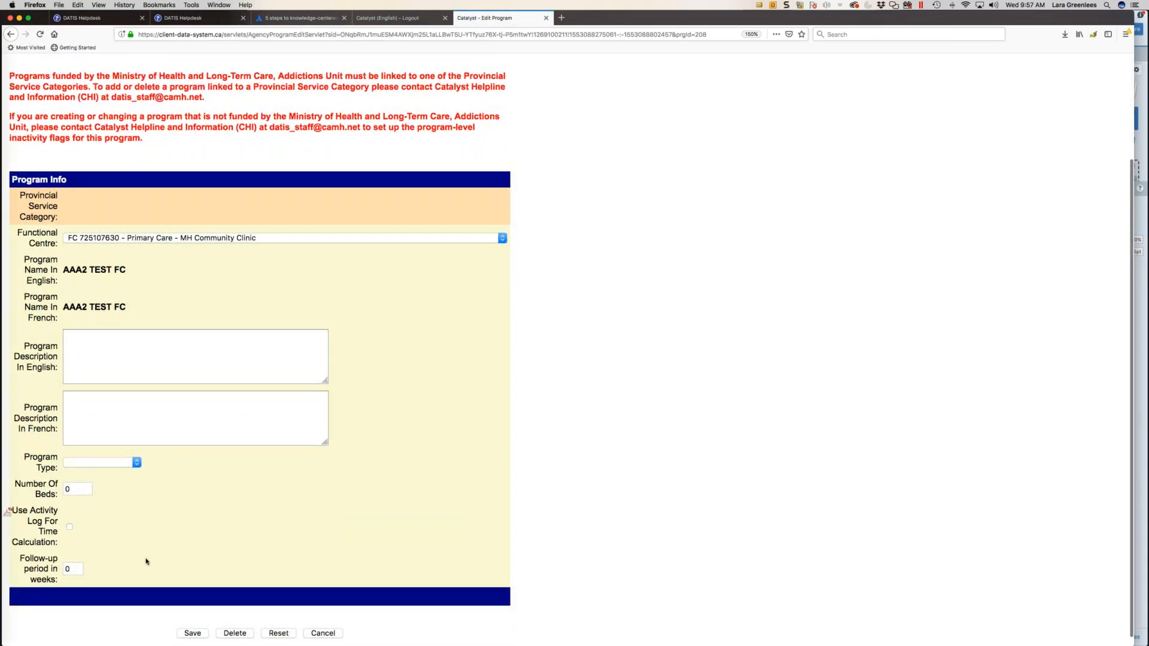
scroll(146, 558, down, 1)
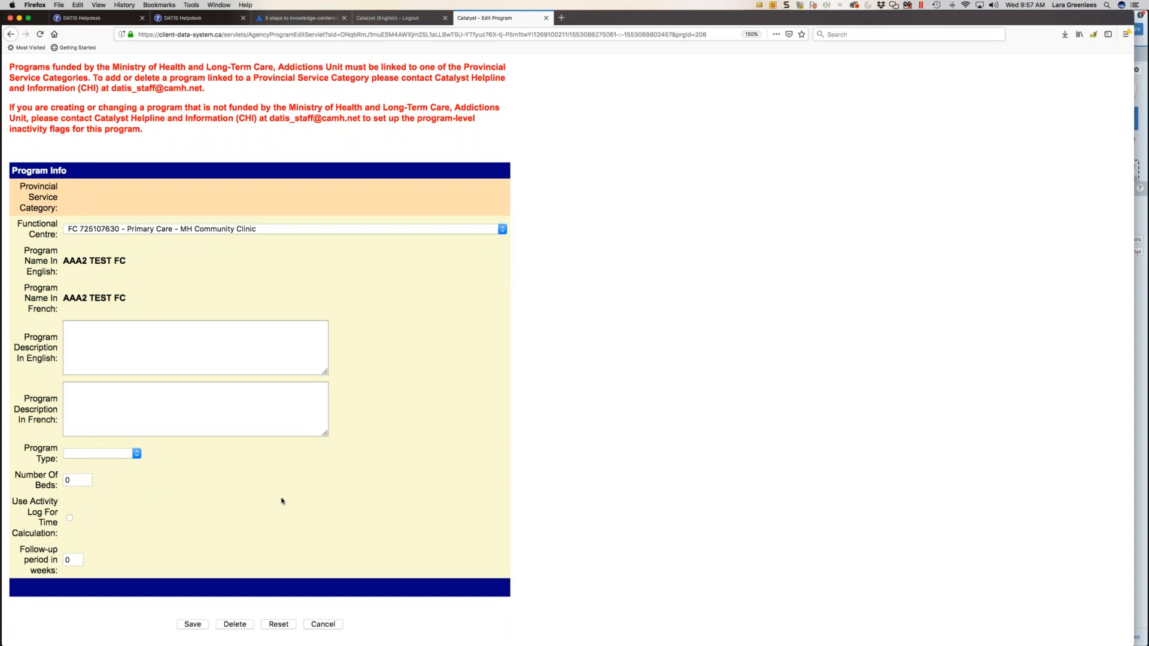
click(321, 626)
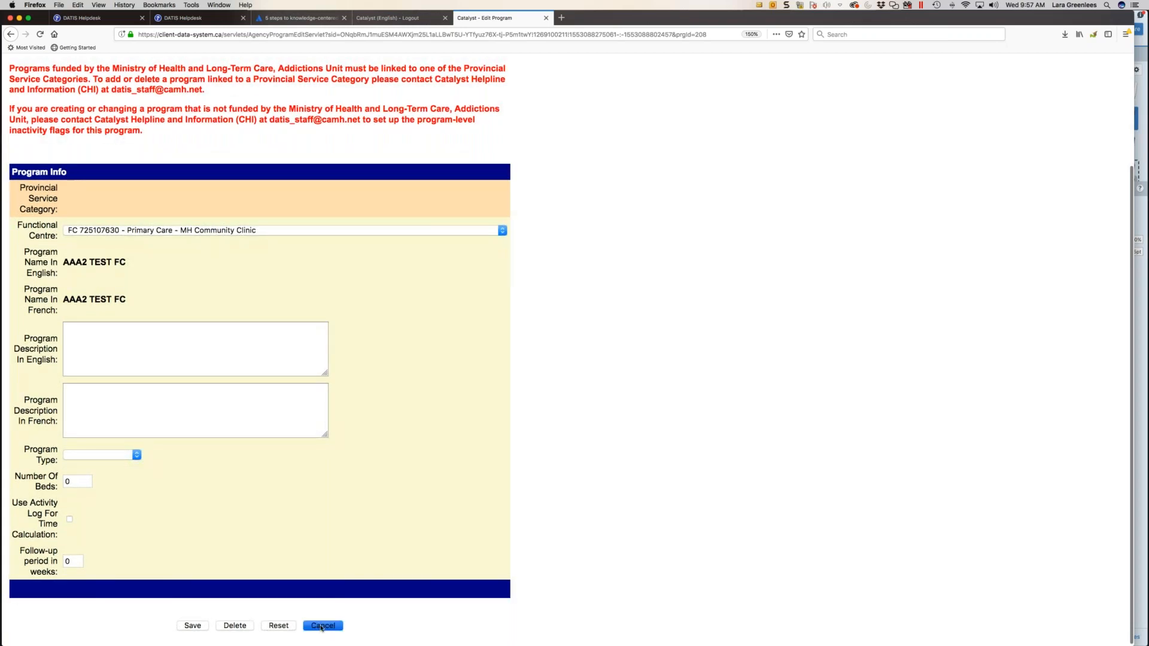
- Start adding a new agency program and set its Functional Centre to FC 7250976 - Case Management Mental Health
click(273, 588)
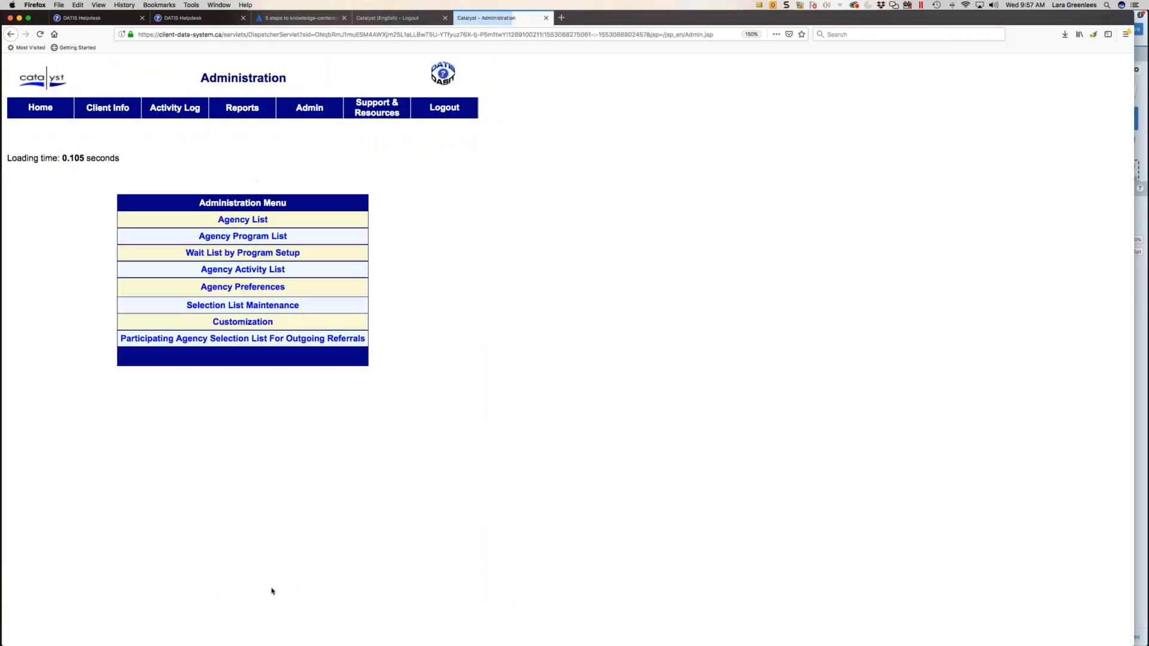
click(245, 237)
click(217, 588)
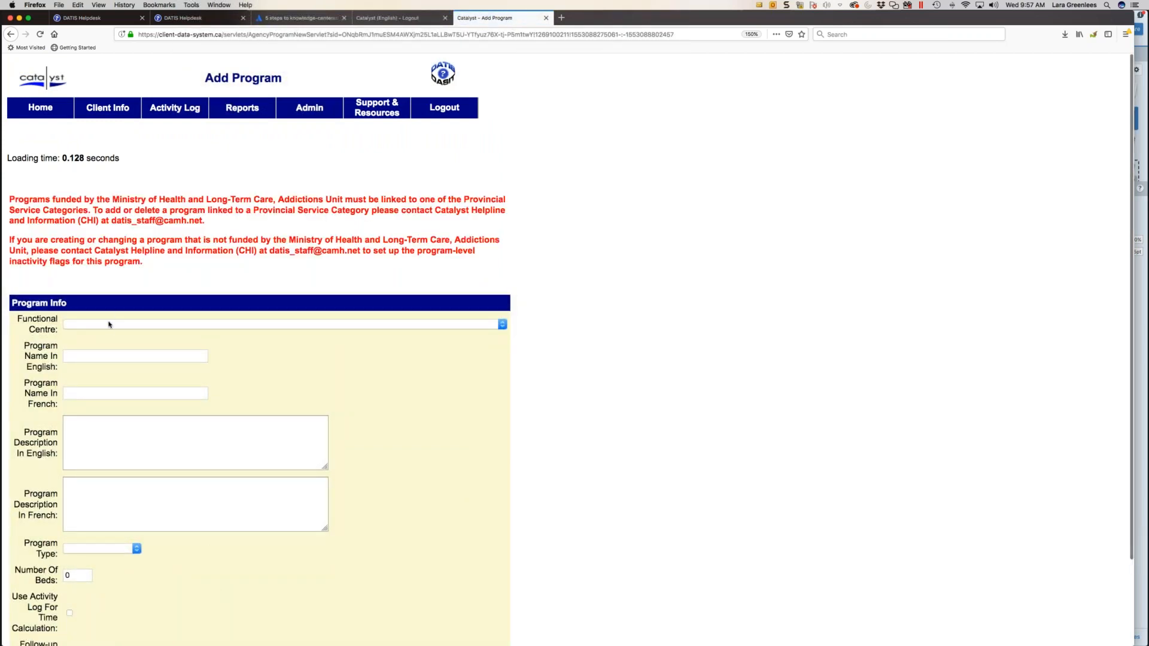
click(109, 324)
click(109, 335)
- Enter the new program's English name as the administrator's first name followed by "Fun Program", leaving the French name blank
click(84, 355)
text(Lara)
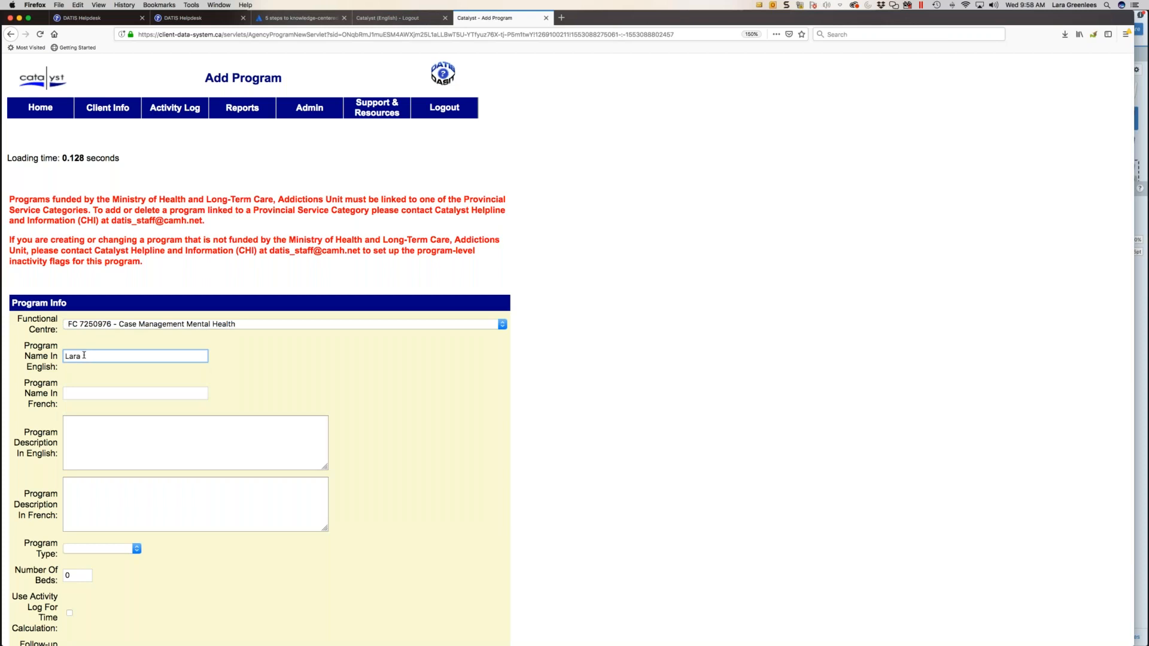
text( Fun Program)
key(Tab)
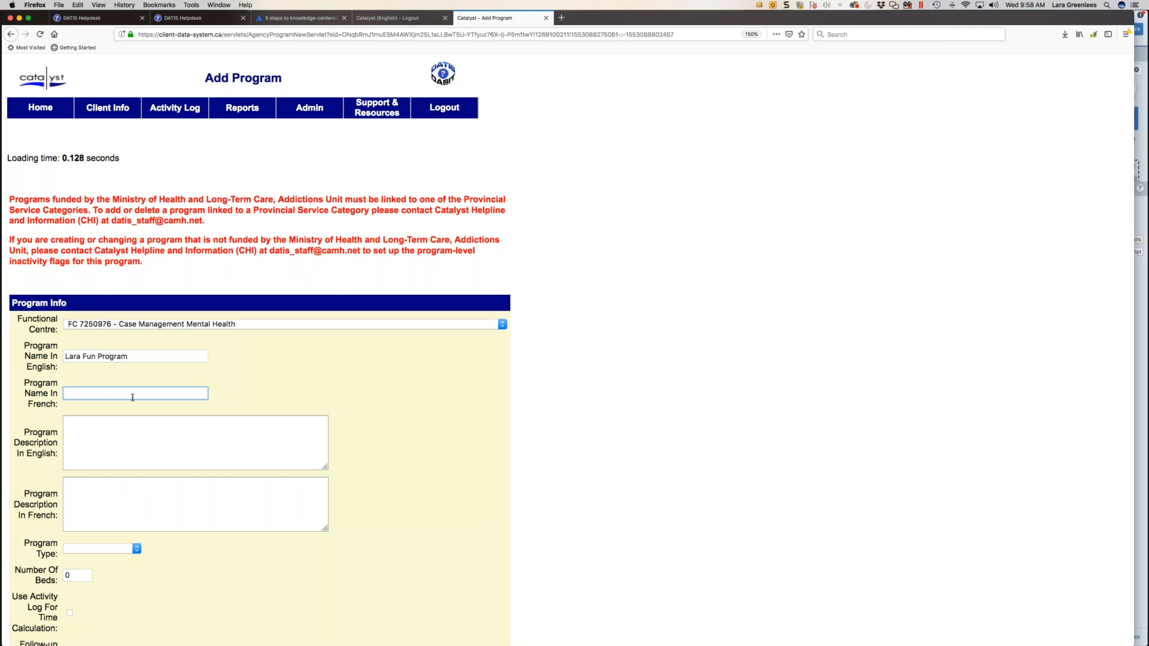
drag(132, 356, 46, 353)
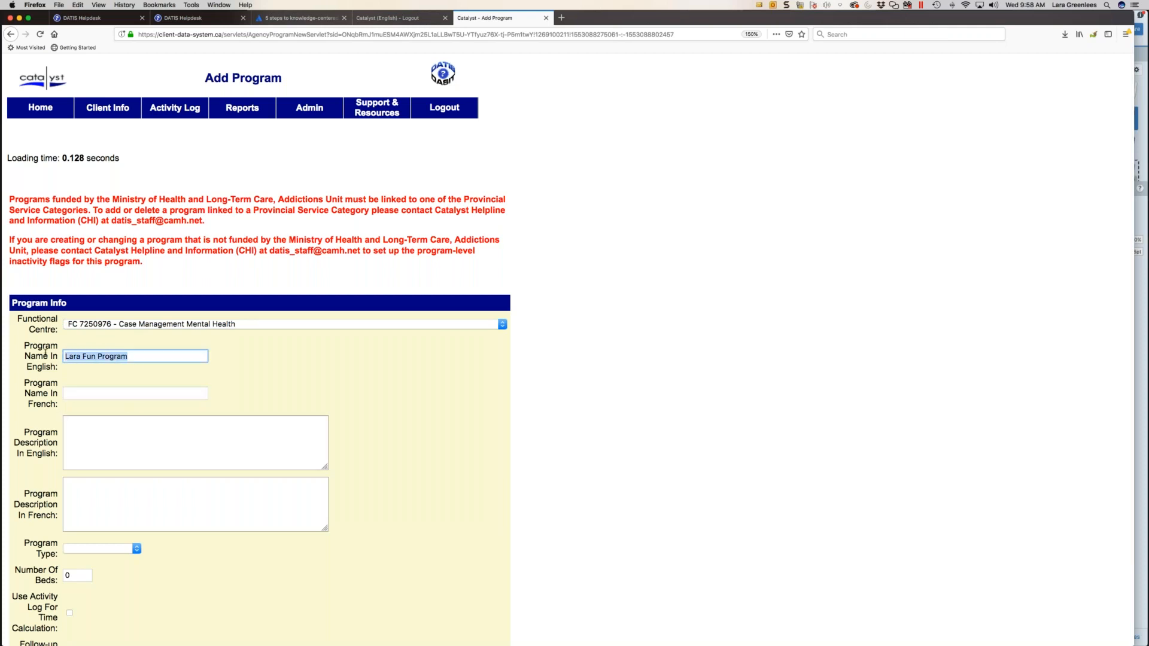
click(136, 447)
click(129, 392)
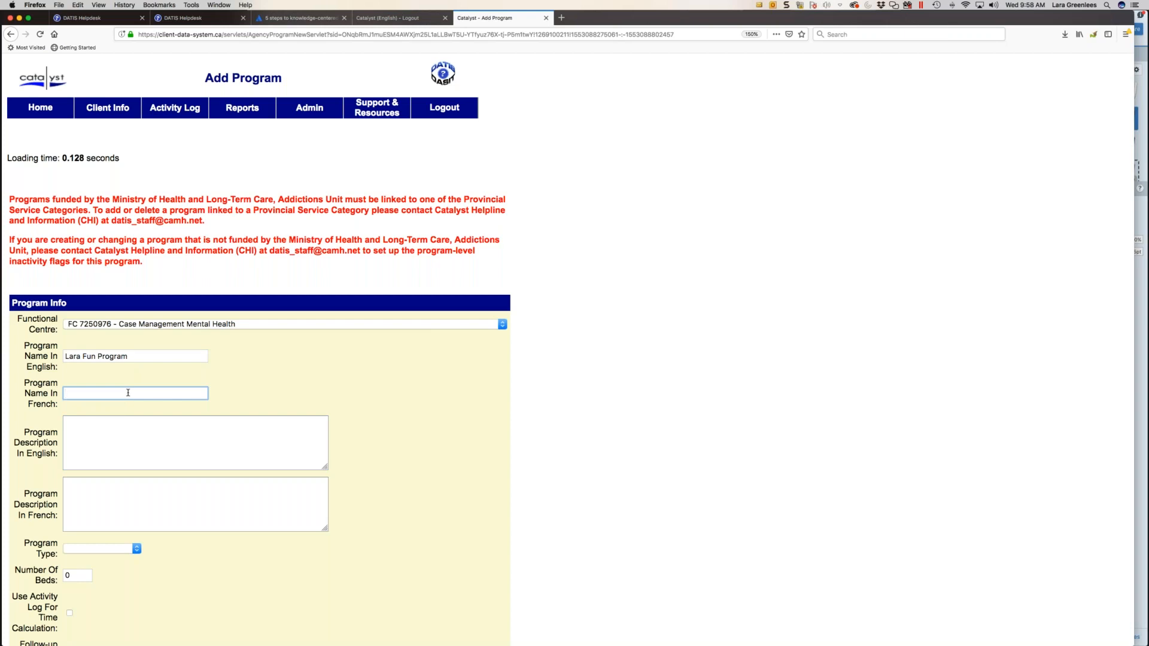
- Enter "lblkjbcvb" as the program's English description and leave the French description empty
click(120, 428)
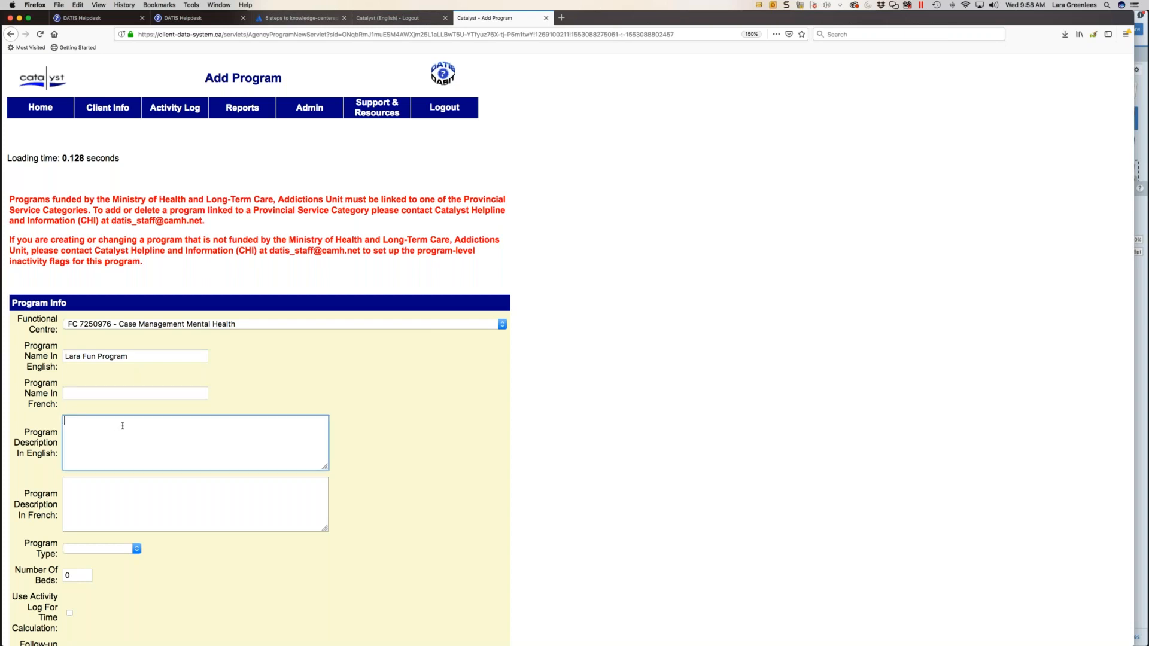
text(lblkjbcvb)
click(107, 502)
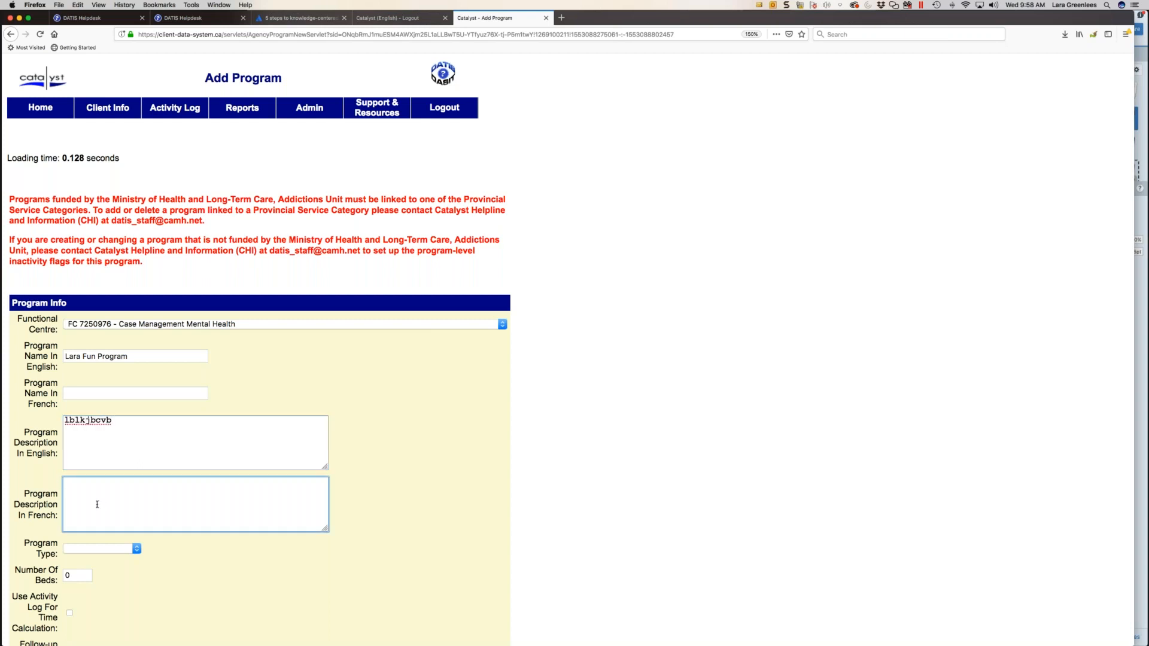
drag(126, 422, 87, 420)
click(89, 525)
- Set the program type to Substance Abuse, enable Use Activity Log For Time Calculation, and save the new program
scroll(90, 524, down, 3)
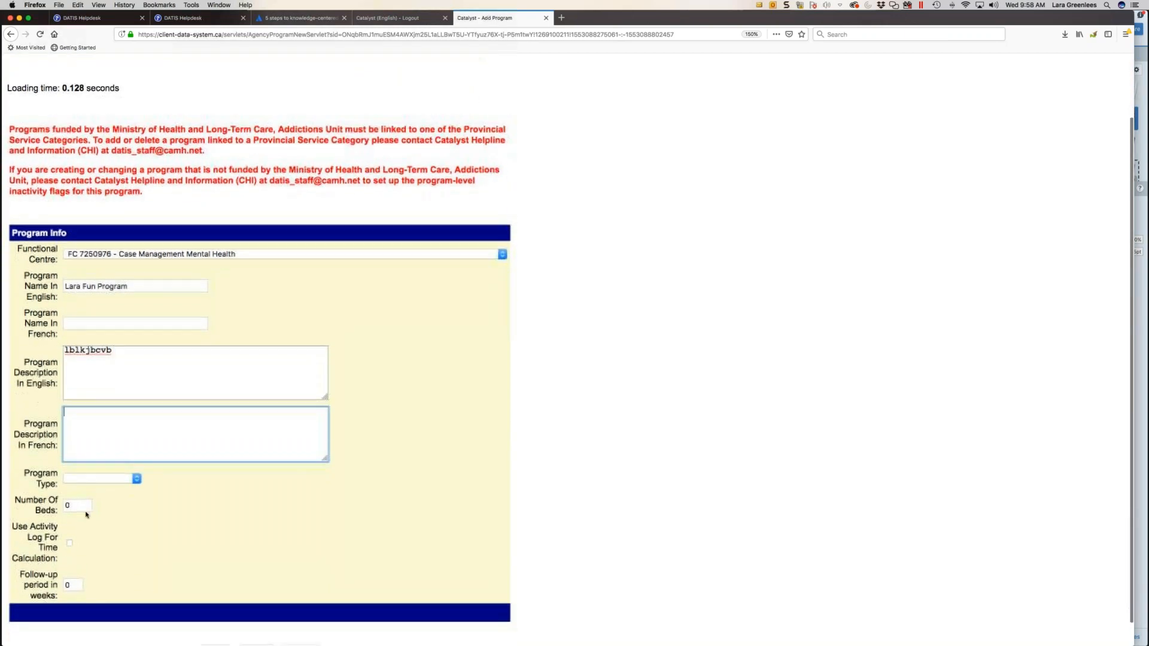
click(98, 479)
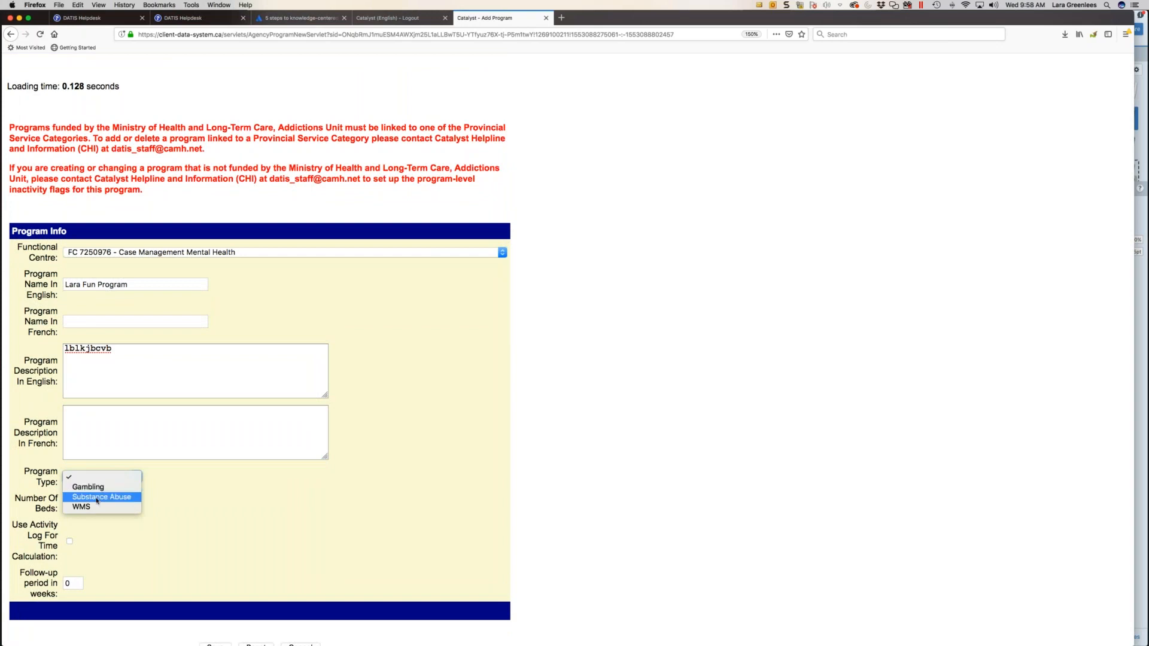
click(97, 499)
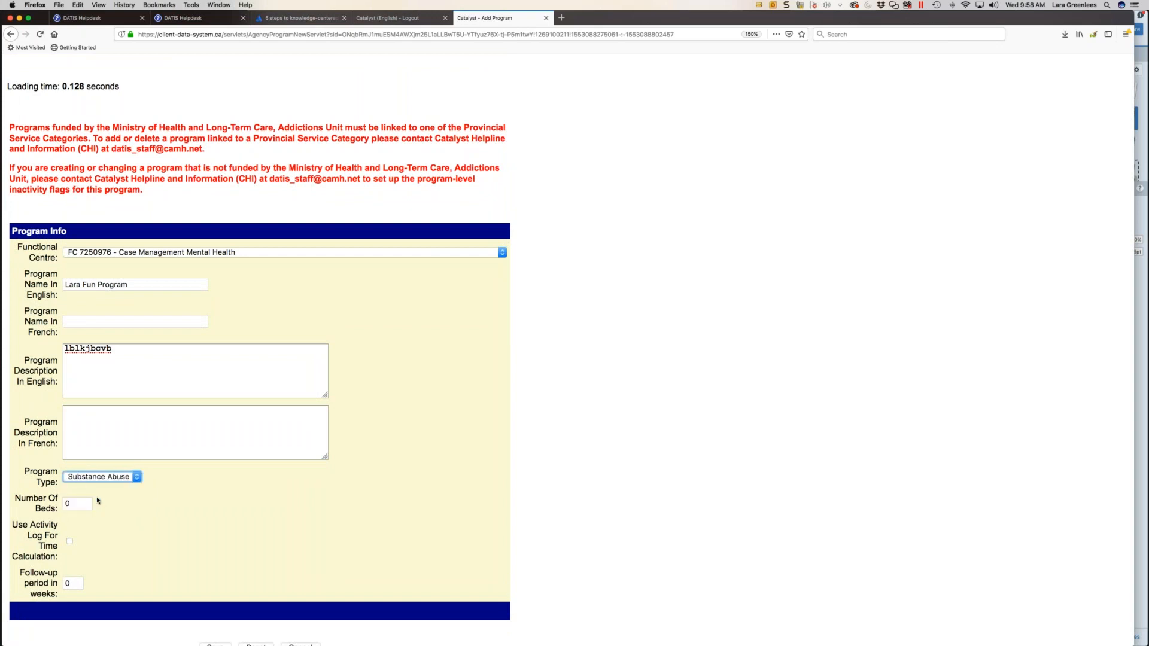
click(70, 542)
scroll(126, 556, down, 1)
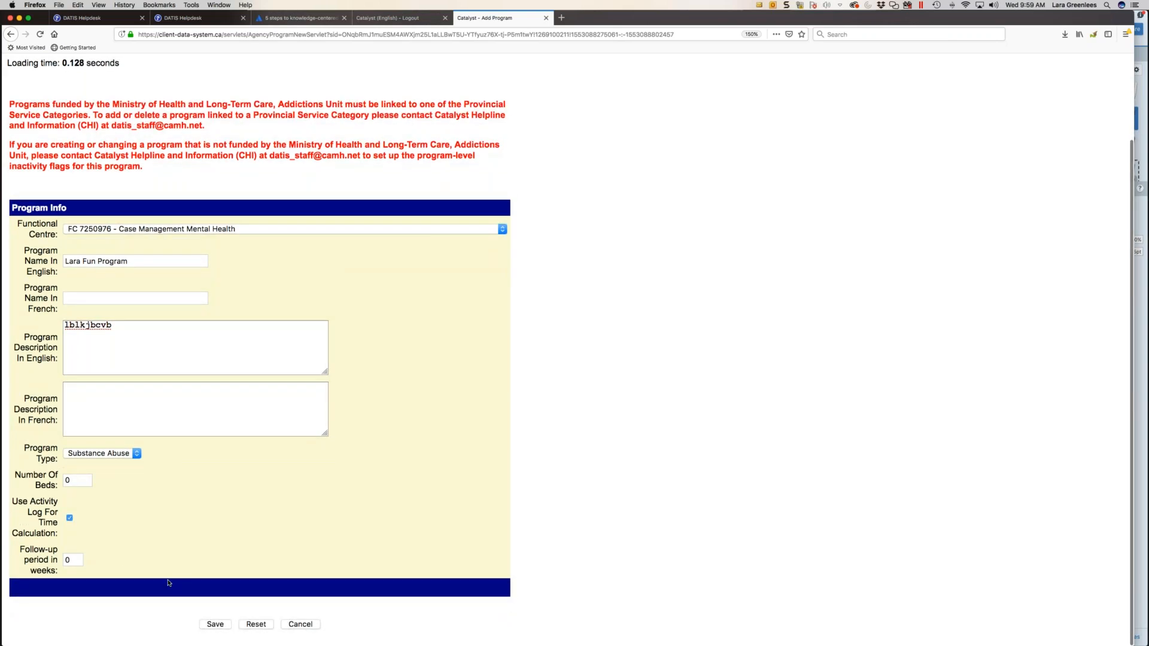
click(216, 624)
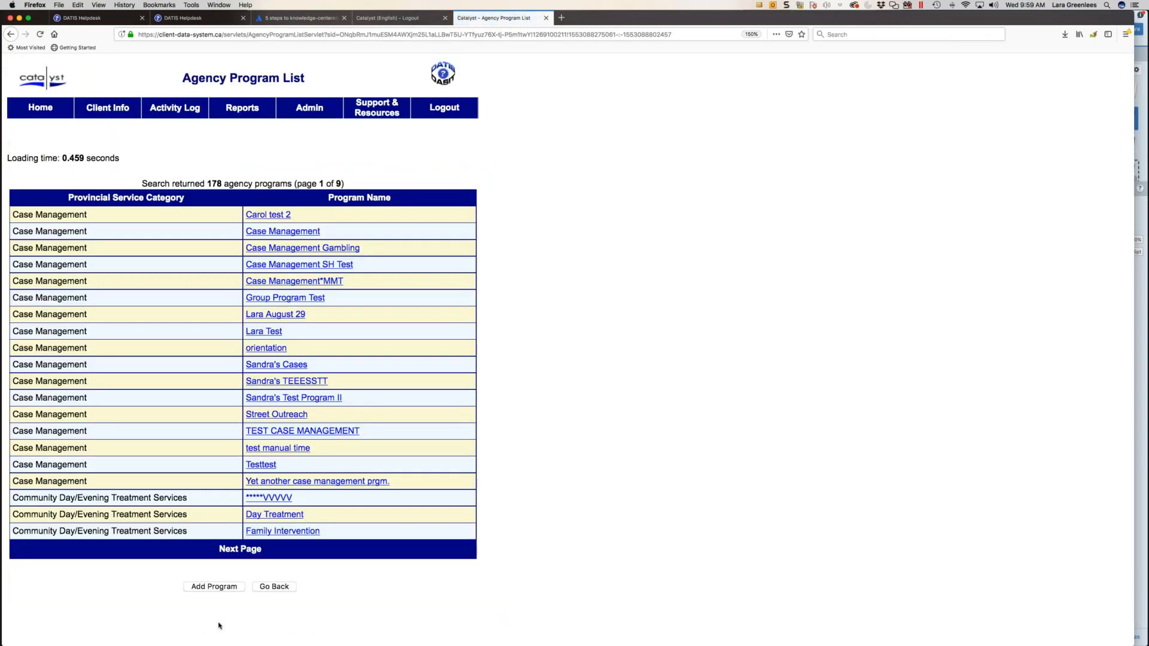
- Browse the Agency Program List to page 7 to find the newly added program among those without a Provincial Service Category
click(242, 551)
click(241, 551)
click(241, 551)
click(242, 551)
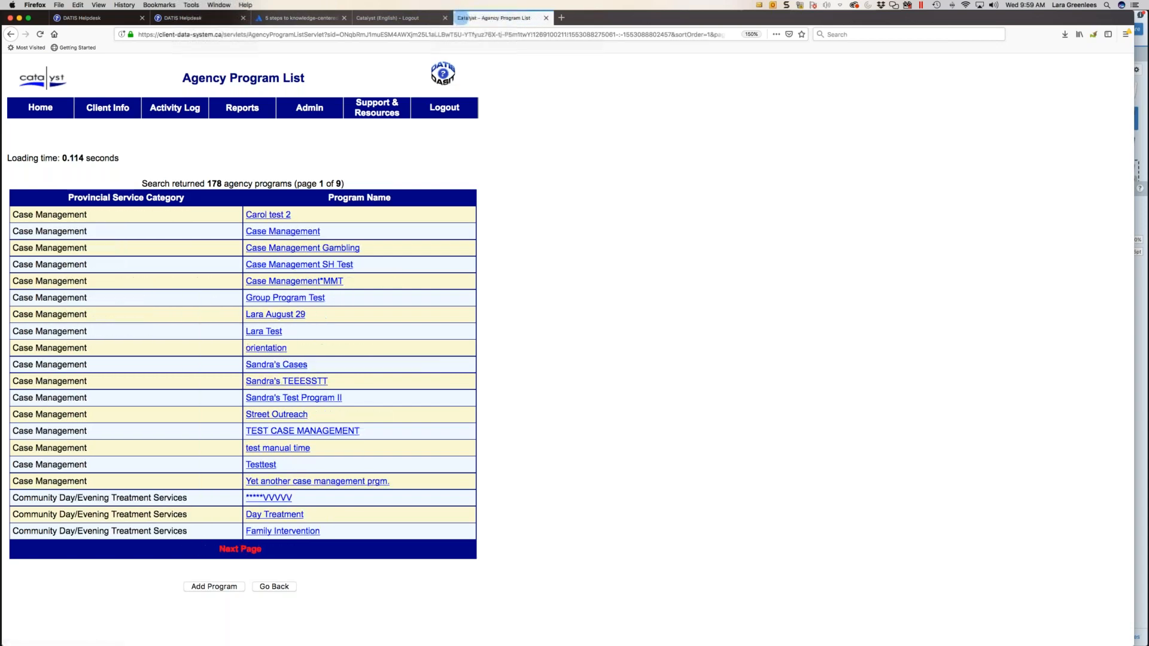
click(248, 551)
click(291, 549)
click(292, 549)
click(292, 550)
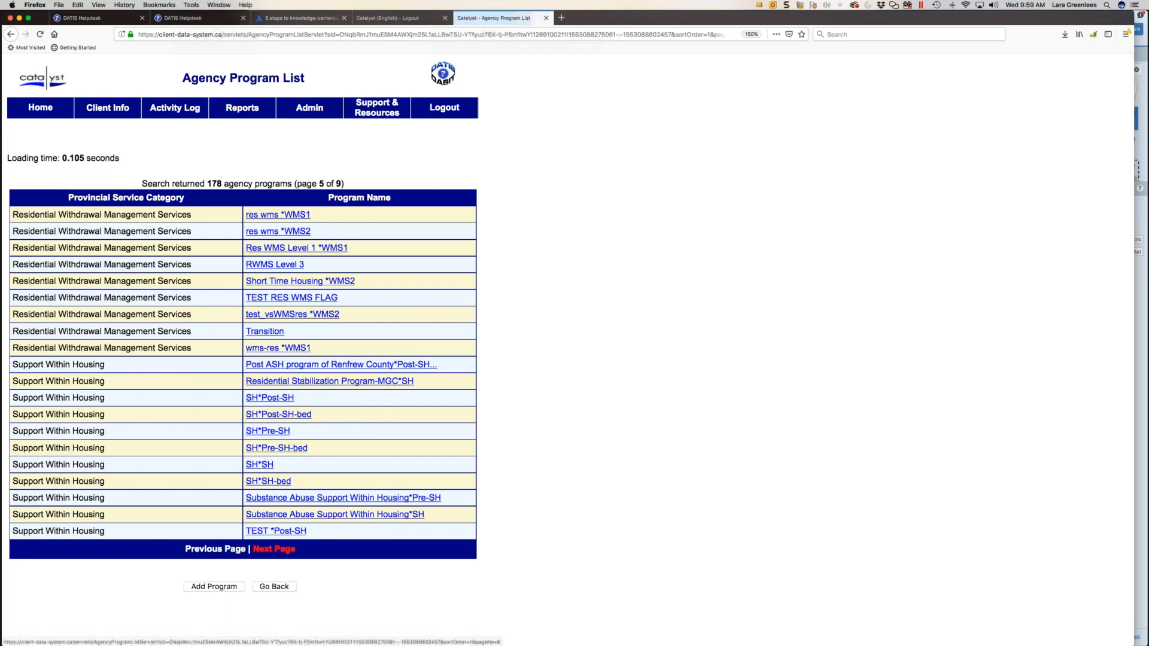
click(292, 550)
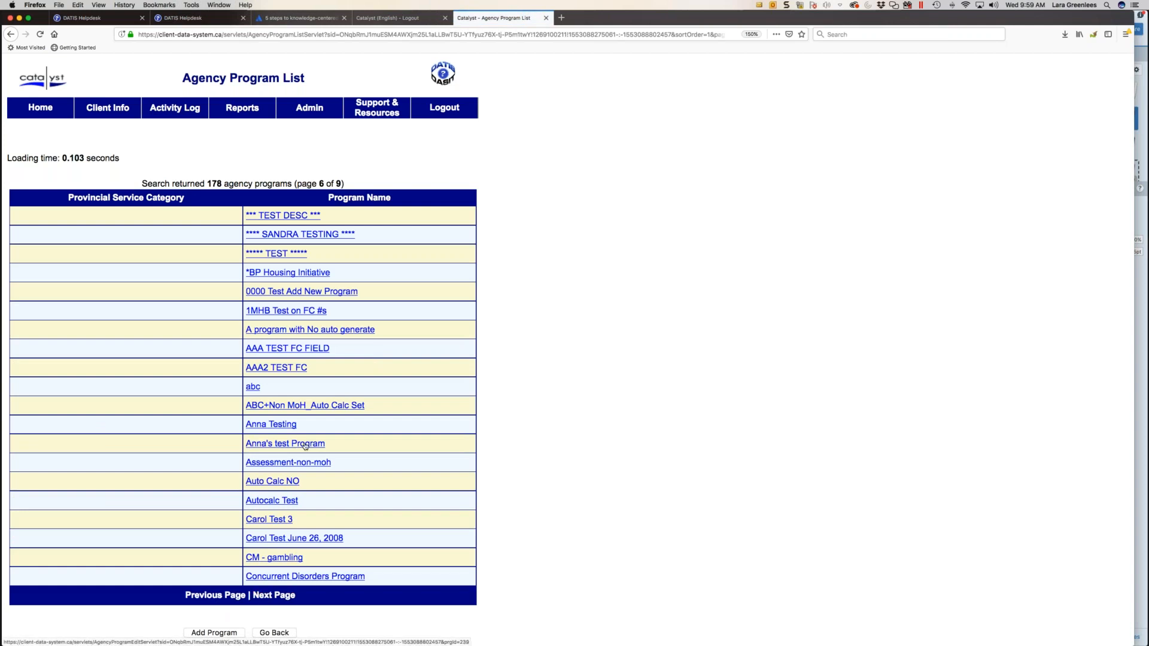
click(281, 596)
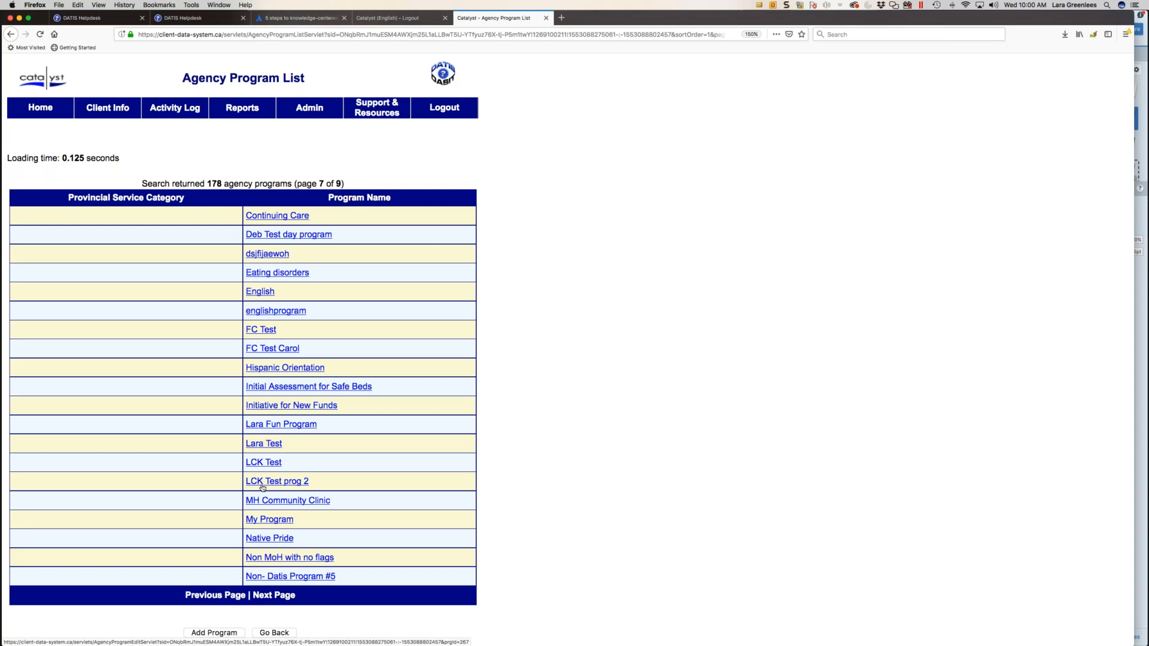
- Review the waiting options for each program in Wait List by Program Setup, then return to the Administration menu
mouse_move(312, 109)
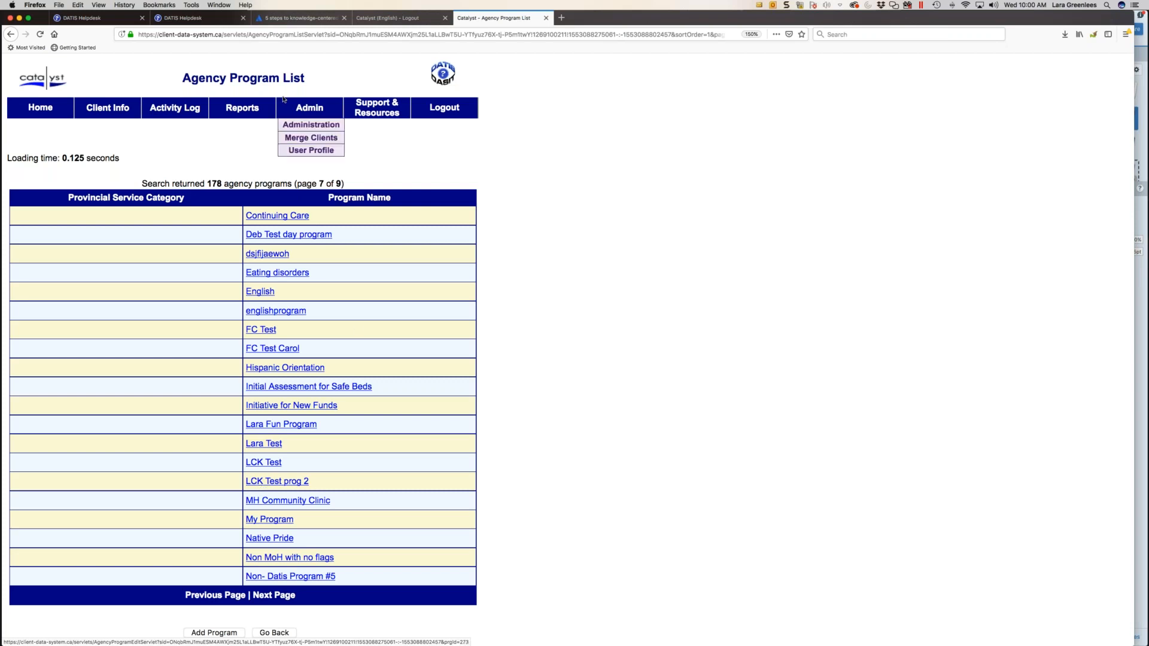
click(322, 125)
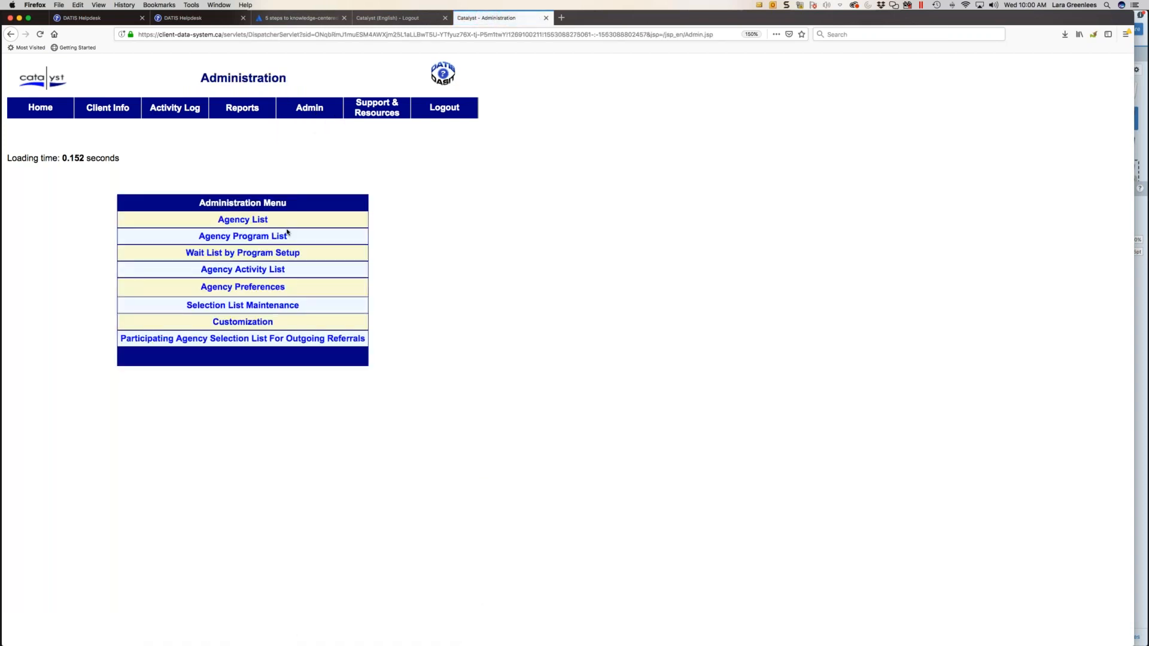
click(251, 253)
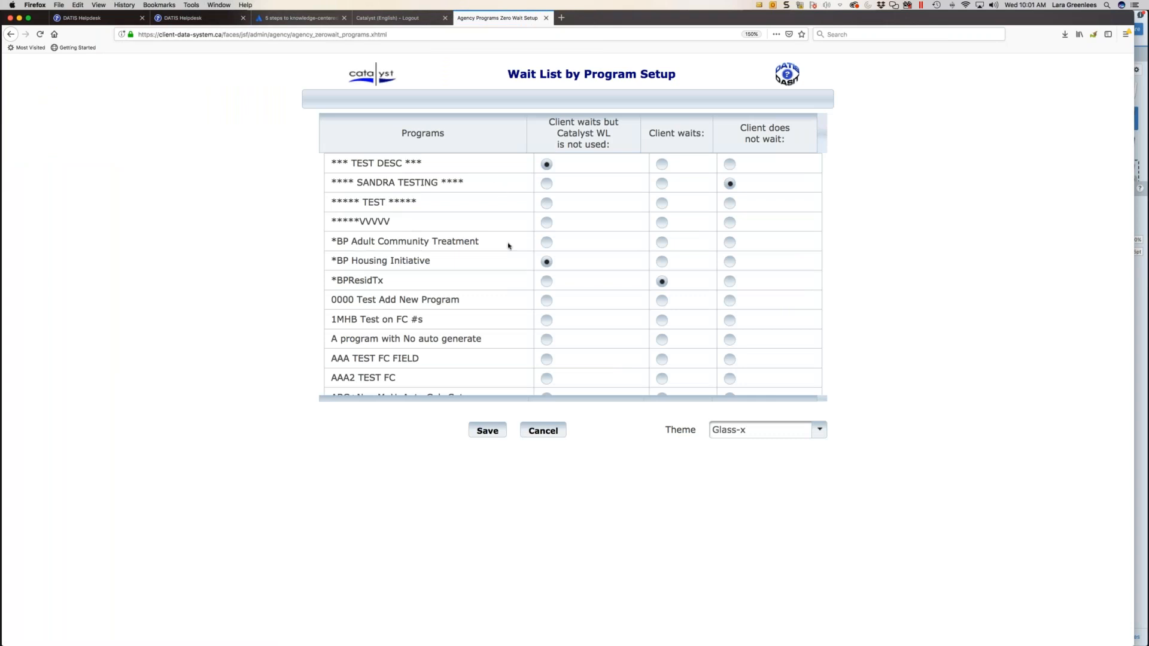
scroll(456, 295, down, 10)
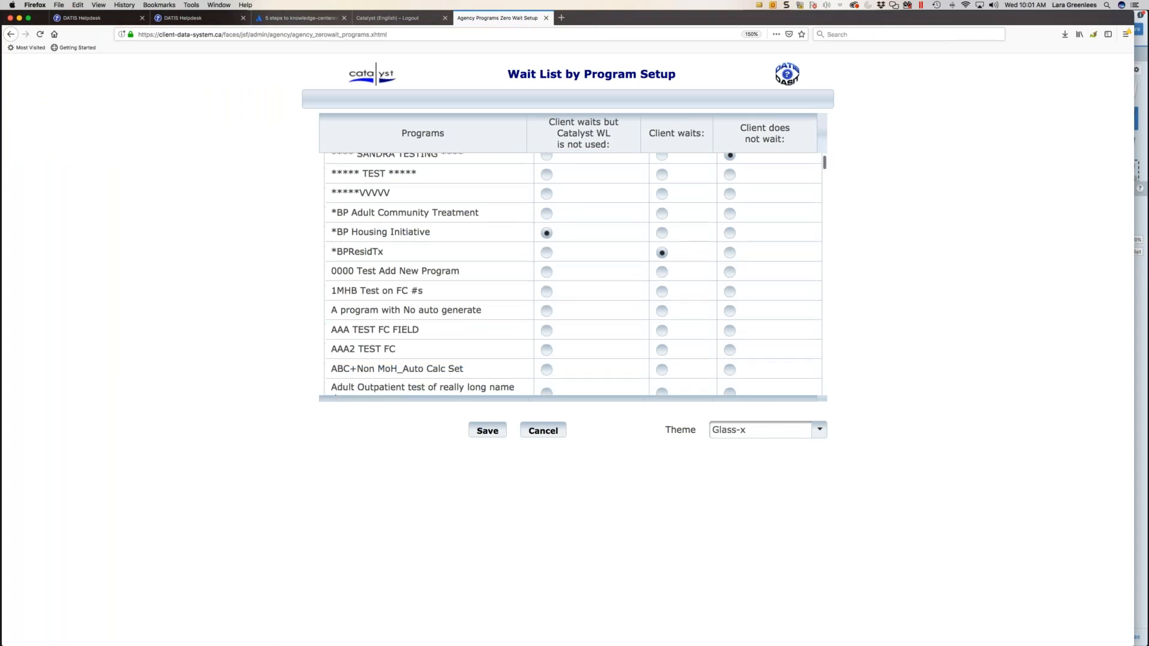
scroll(573, 275, down, 5)
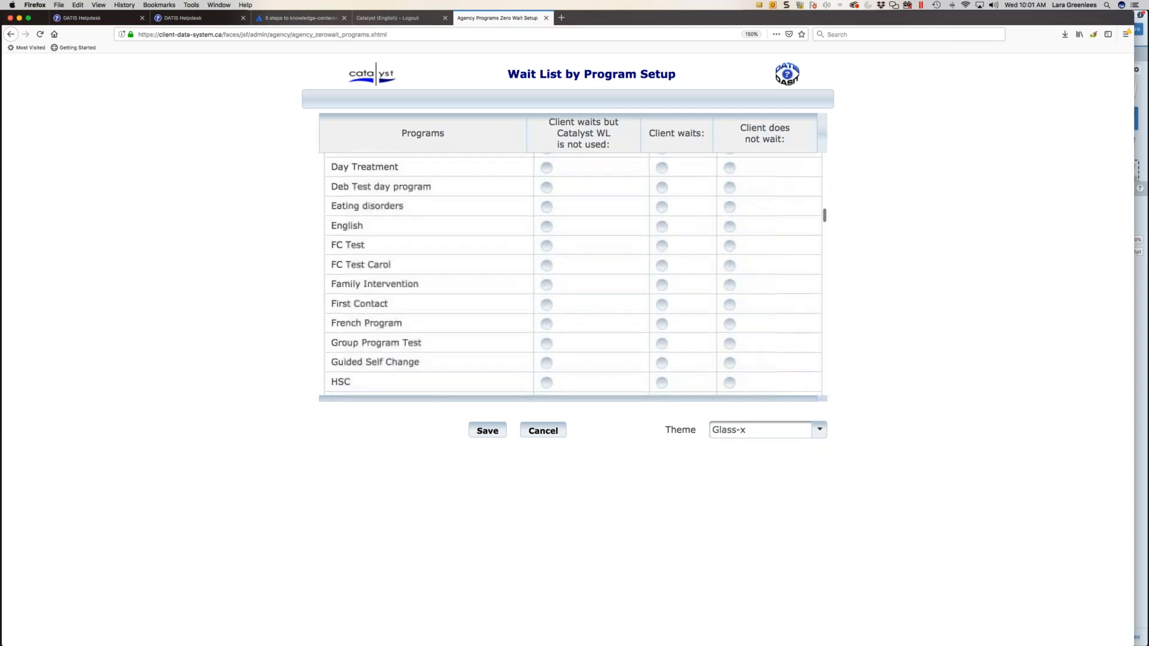
scroll(573, 275, up, 10)
scroll(573, 275, up, 5)
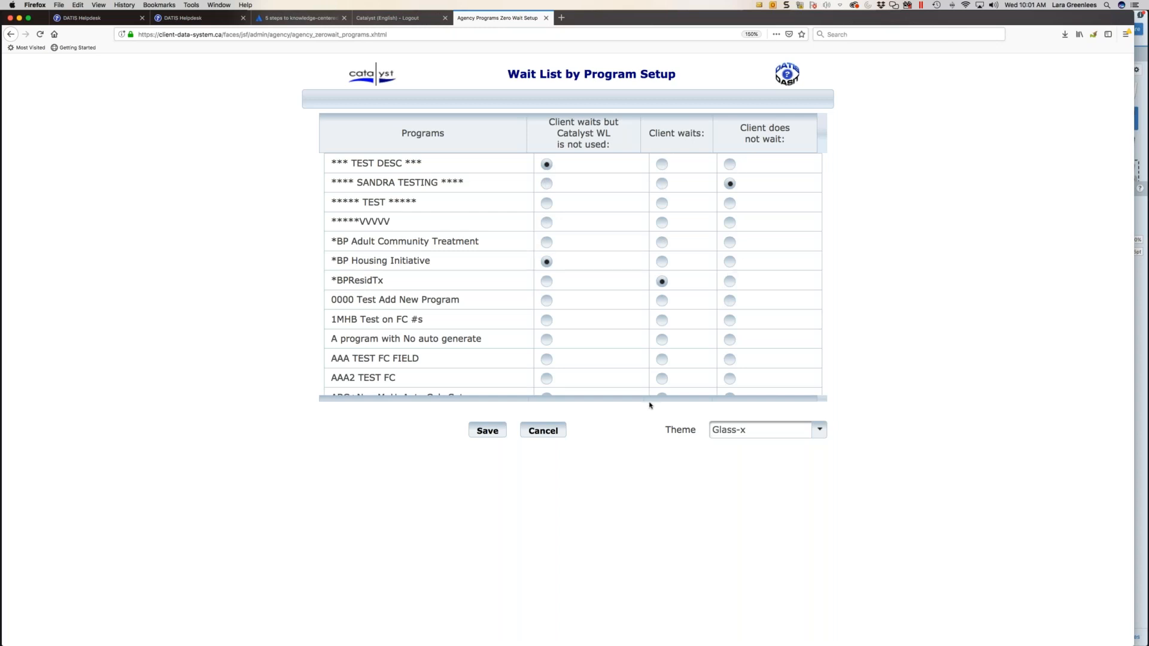
click(483, 436)
click(543, 431)
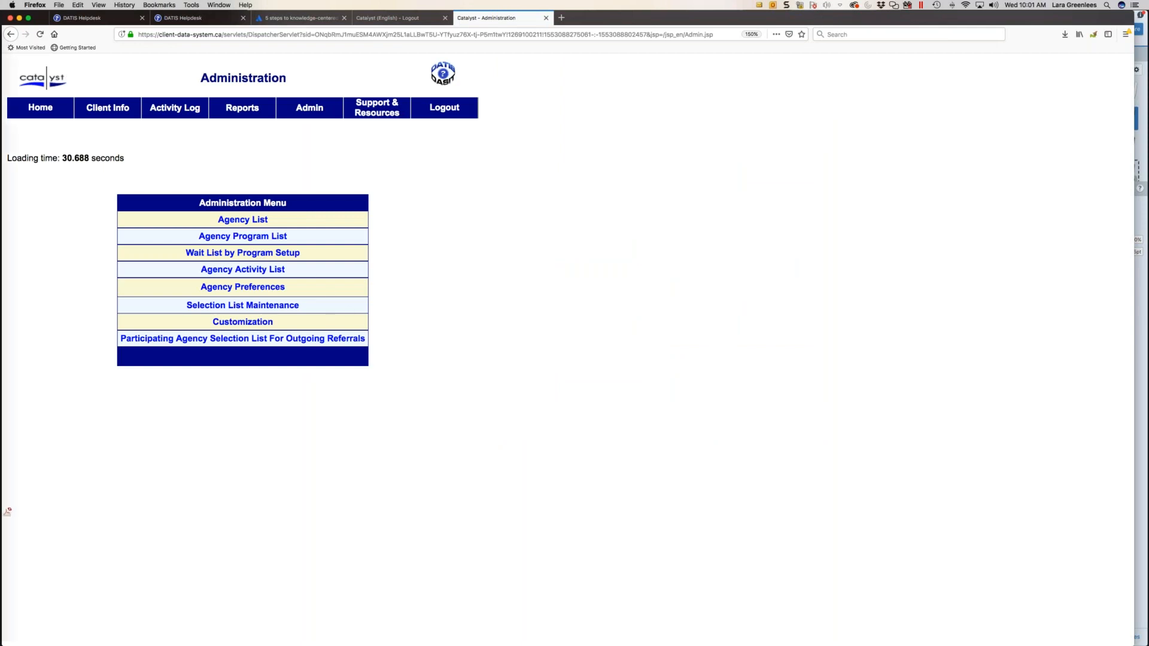
- Start a new activity from the Agency Activity List and set its type to Client - Direct face-to-face
click(253, 270)
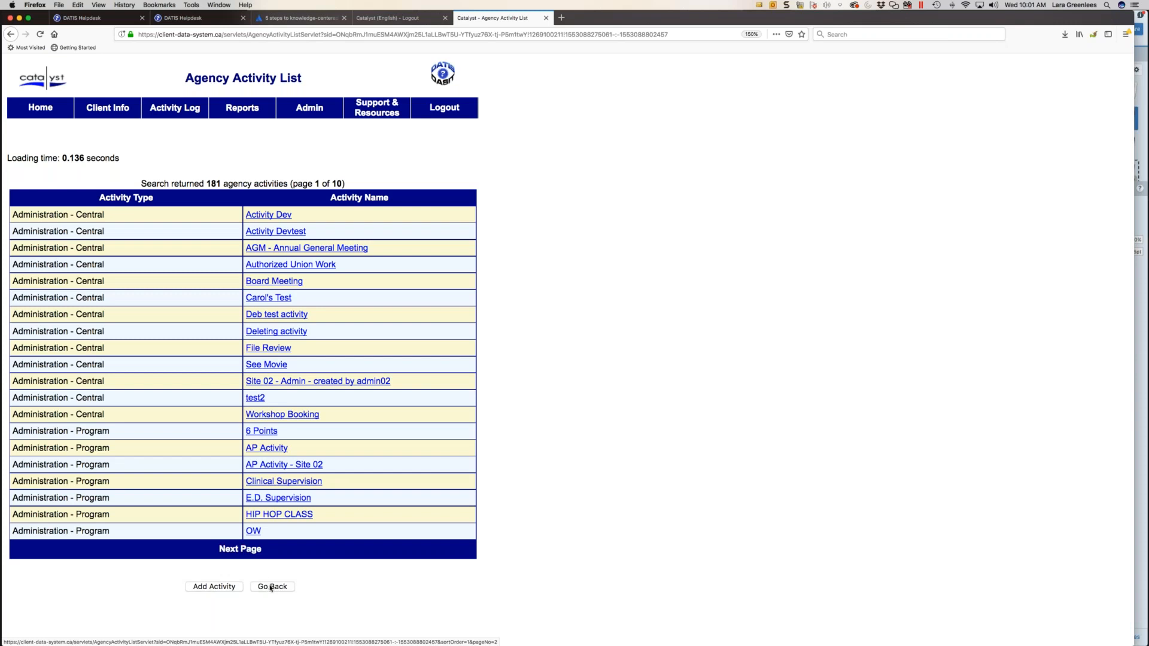
click(219, 588)
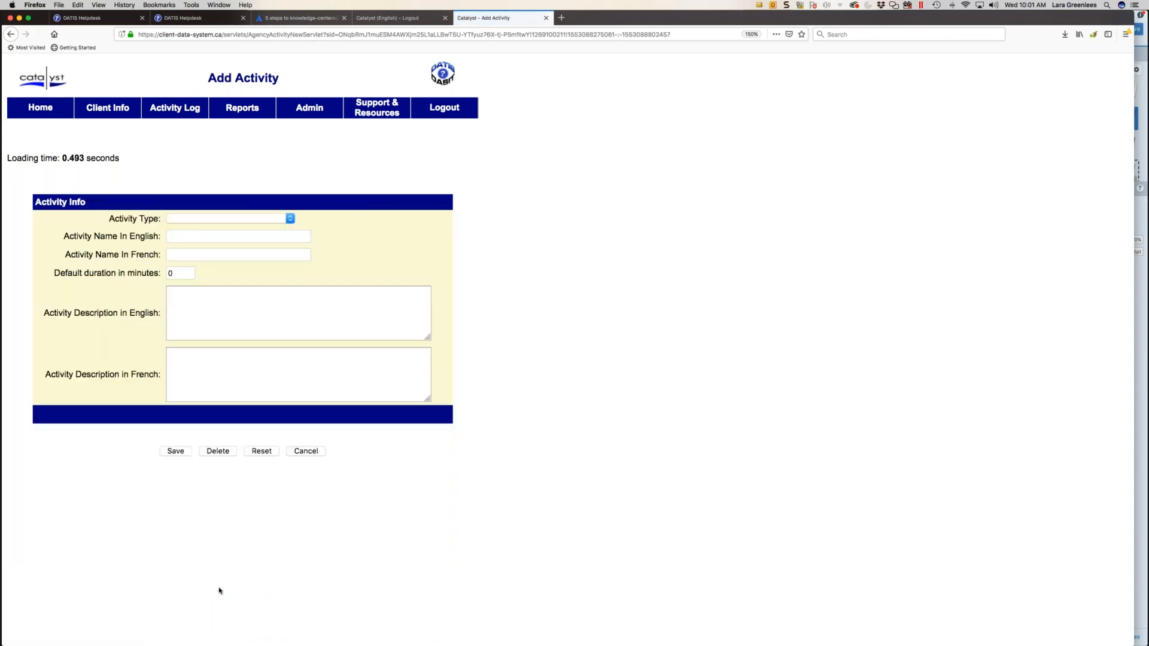
click(199, 219)
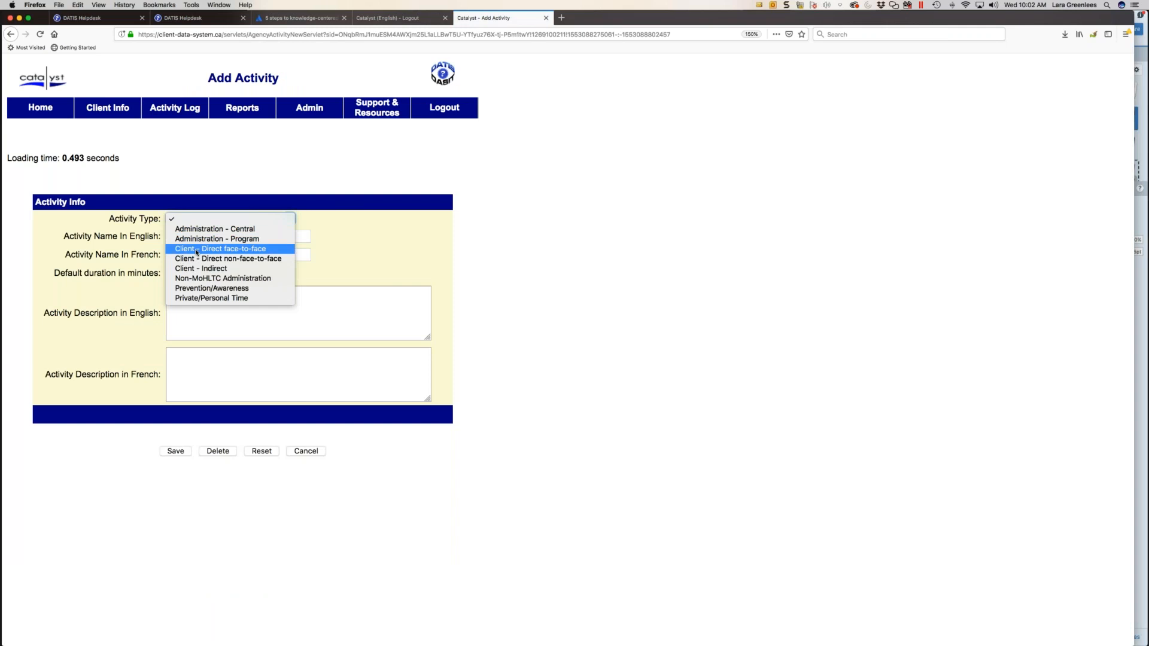
click(197, 249)
- Enter "Counselling" as the activity's English name and leave the French name blank
click(189, 234)
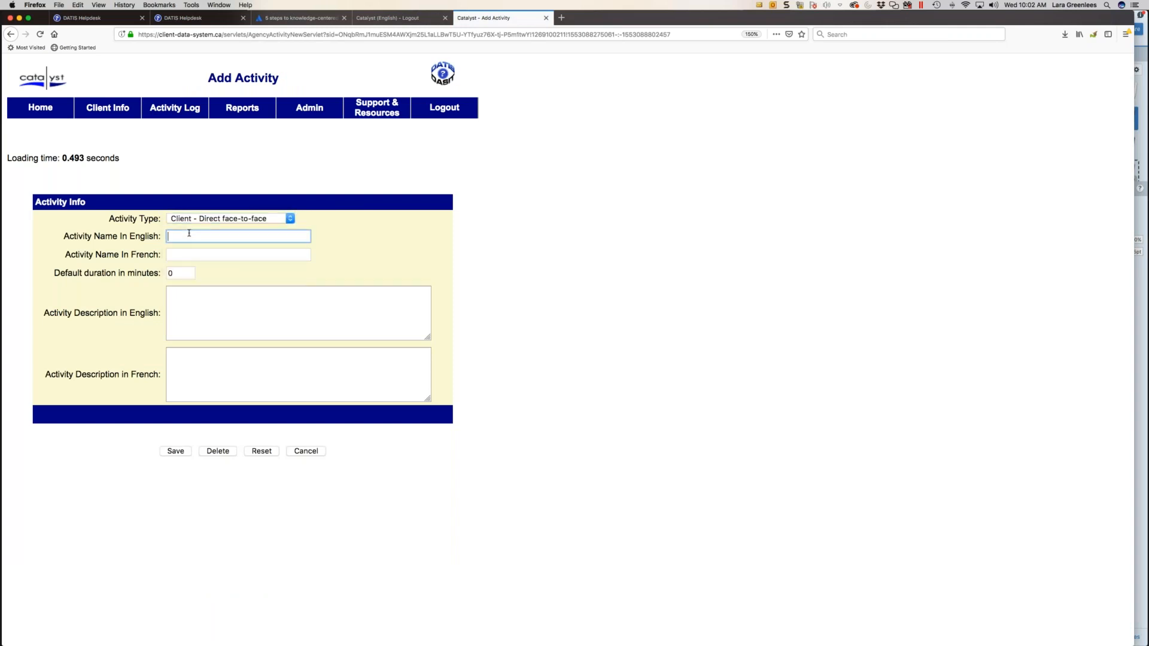
text(Counselling)
click(189, 246)
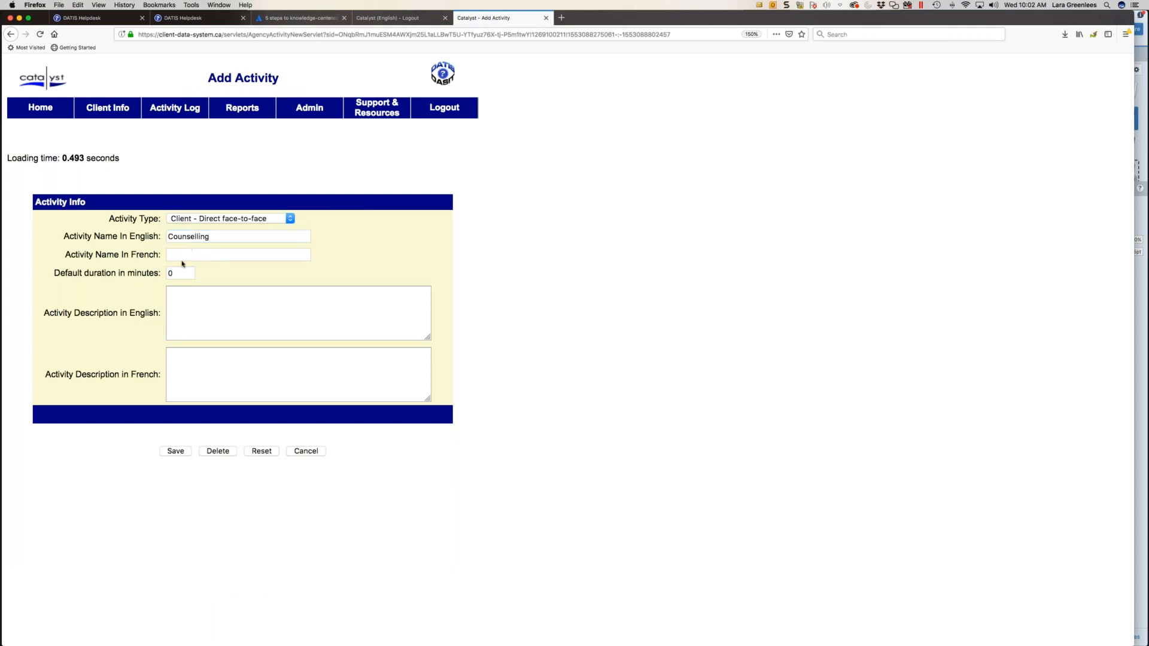
drag(70, 254, 162, 256)
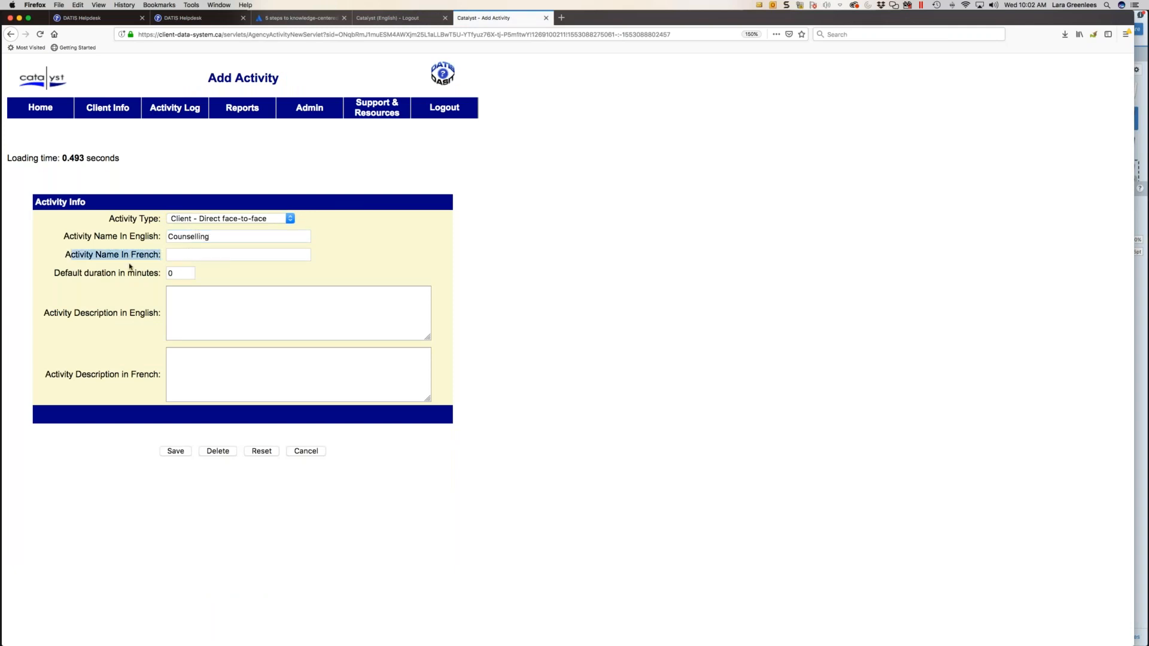
click(172, 255)
- Leave both activity descriptions empty and the default duration at 0 minutes, and save the new activity
click(240, 322)
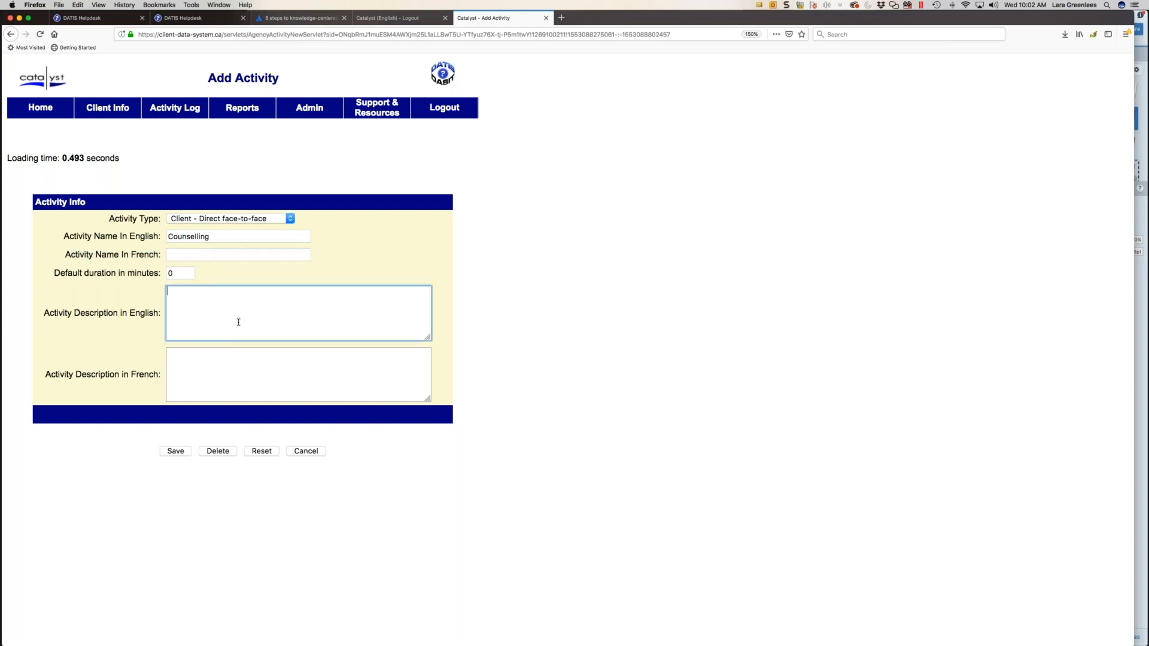
click(221, 375)
double_click(174, 273)
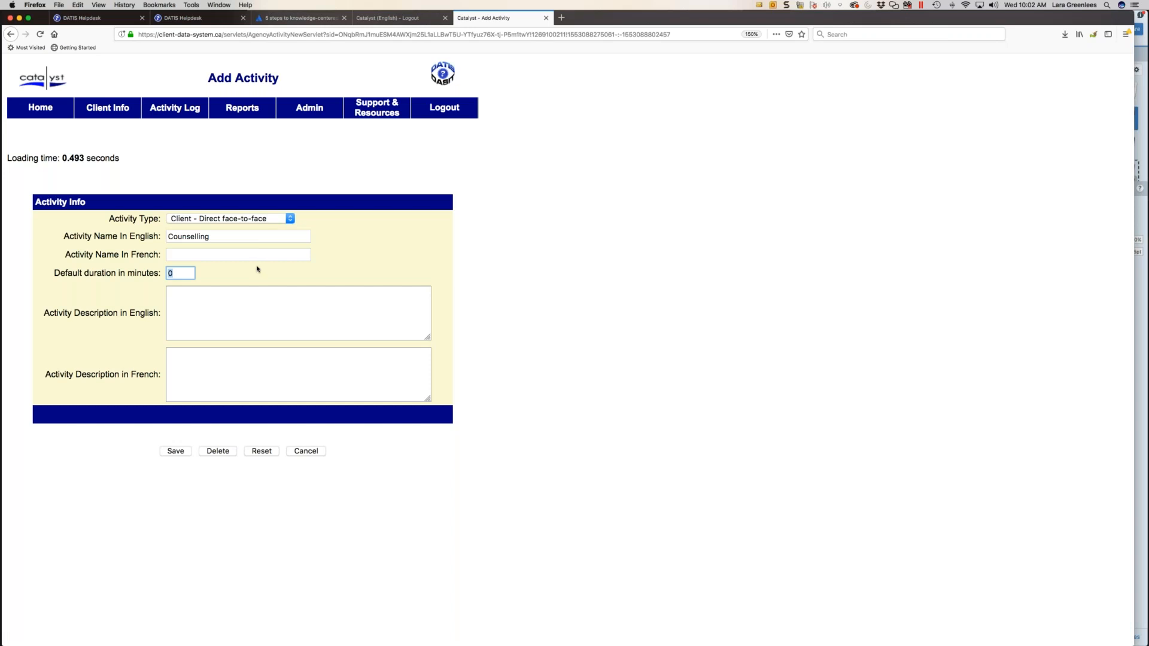
click(185, 452)
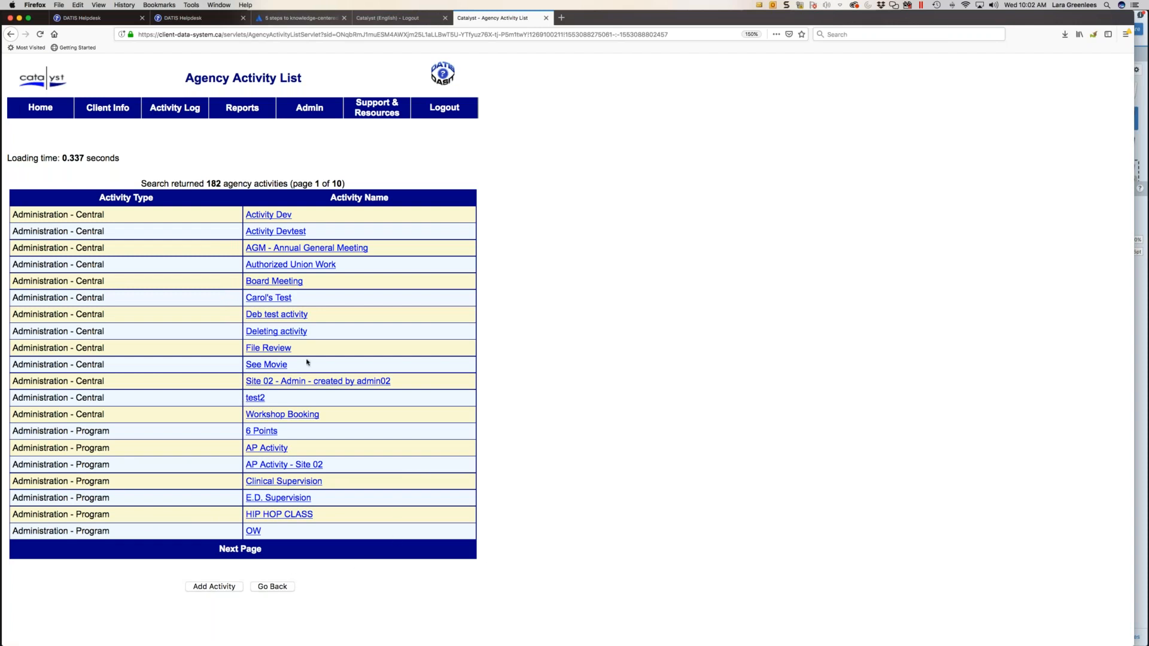
- Open Agency Preferences and examine the Case Note editing time period and the Y/N choices for using a template
mouse_move(306, 104)
click(302, 123)
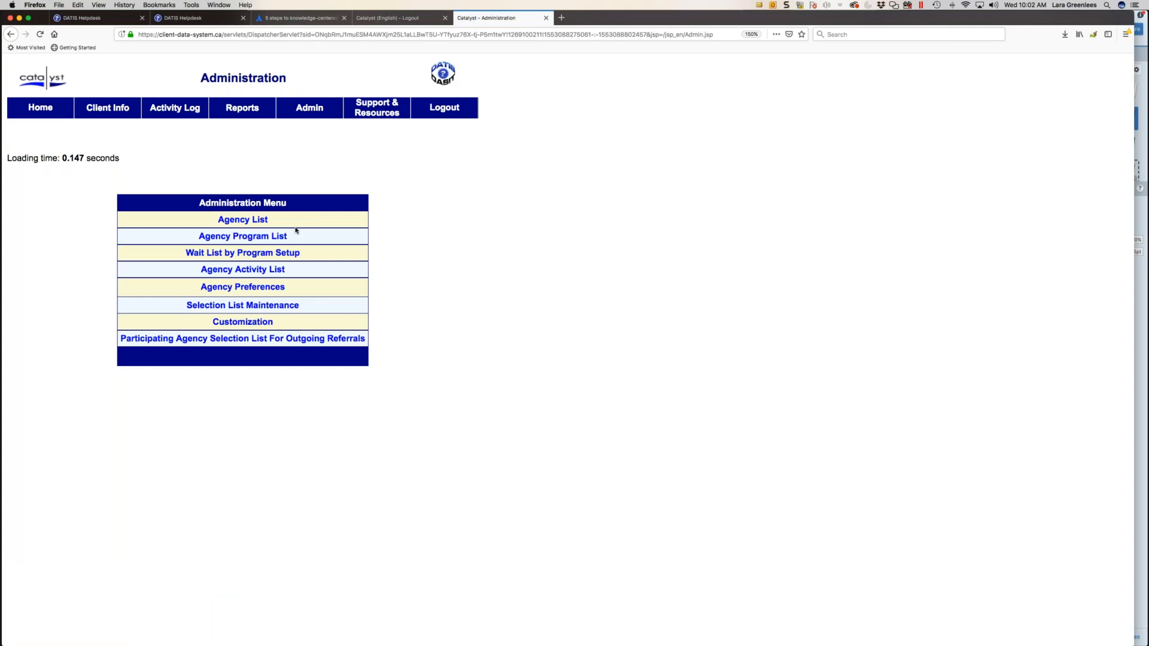
click(234, 290)
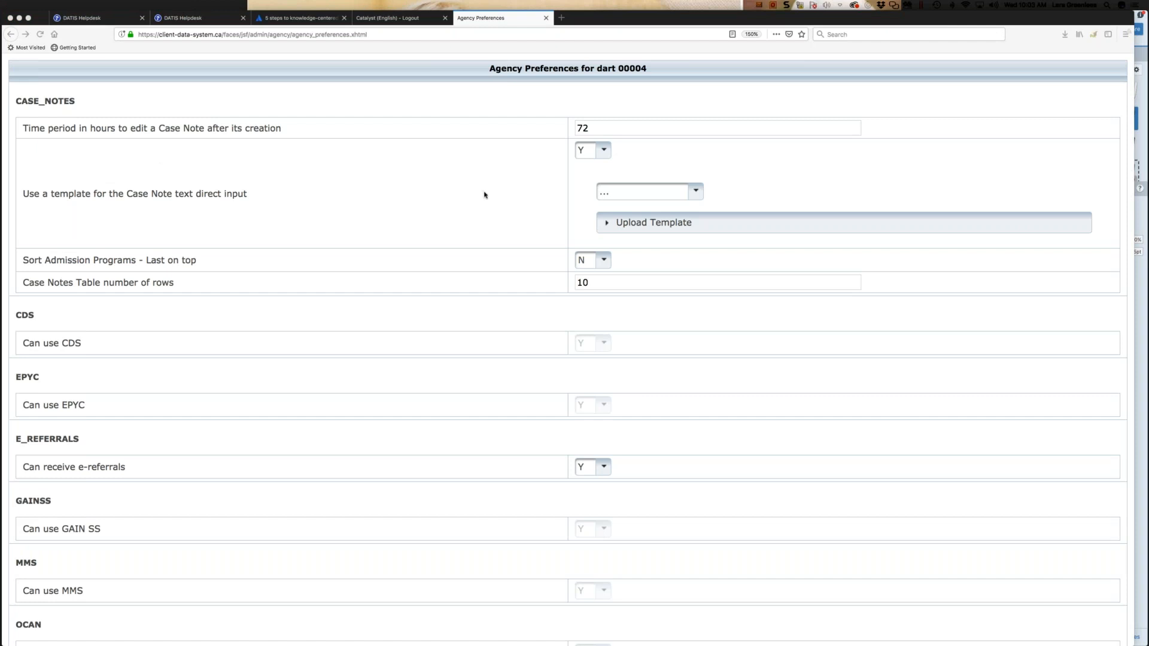
click(606, 126)
click(603, 128)
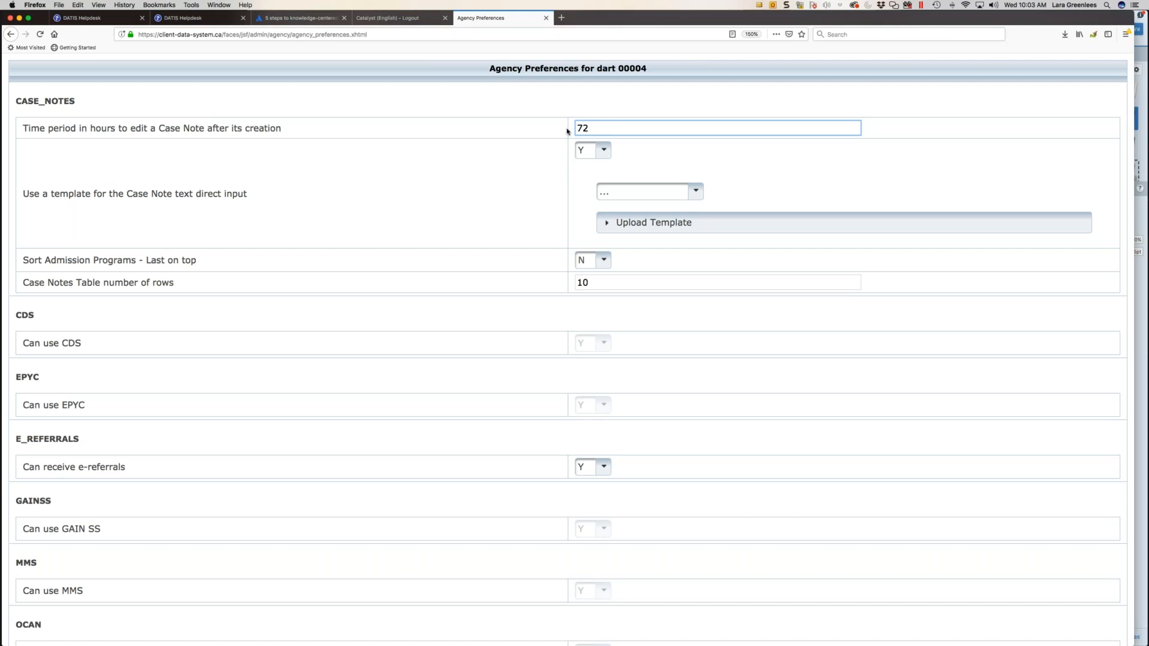
click(602, 151)
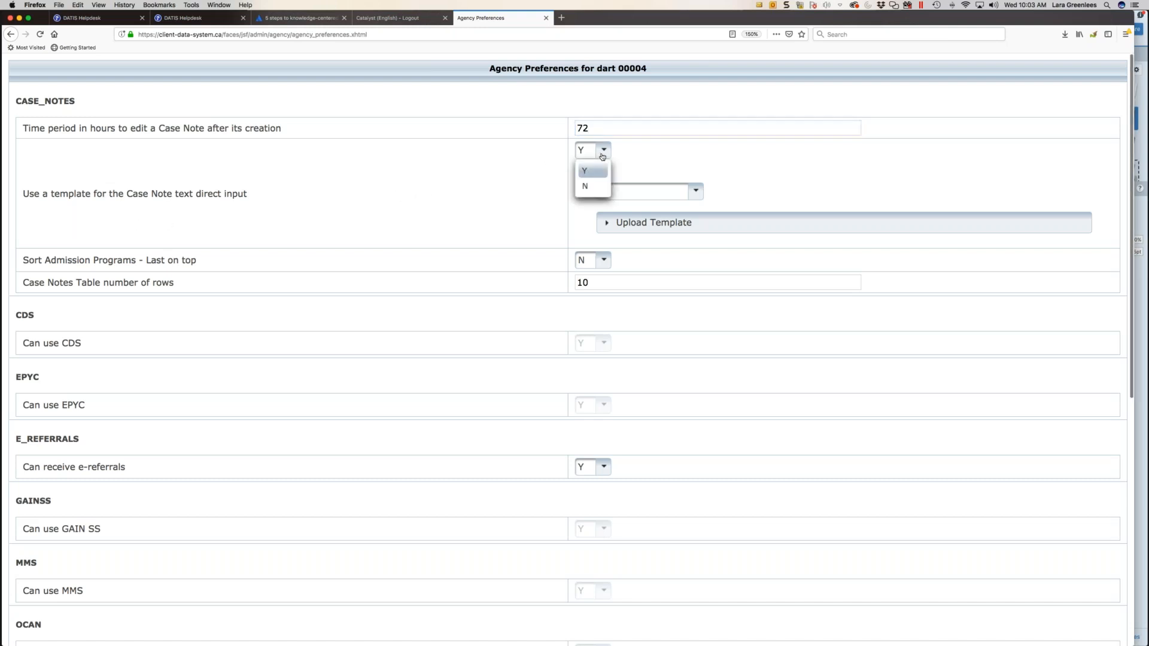
click(647, 150)
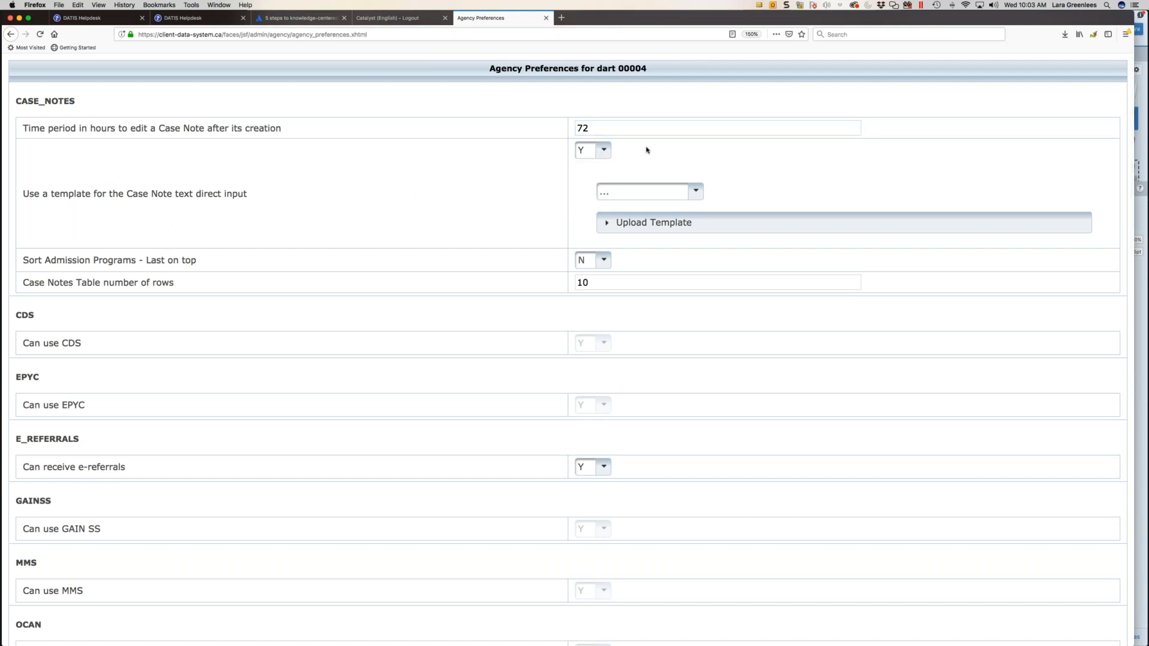
- Expand the Upload Template section for Case Notes and examine the Case Notes table row setting
click(612, 224)
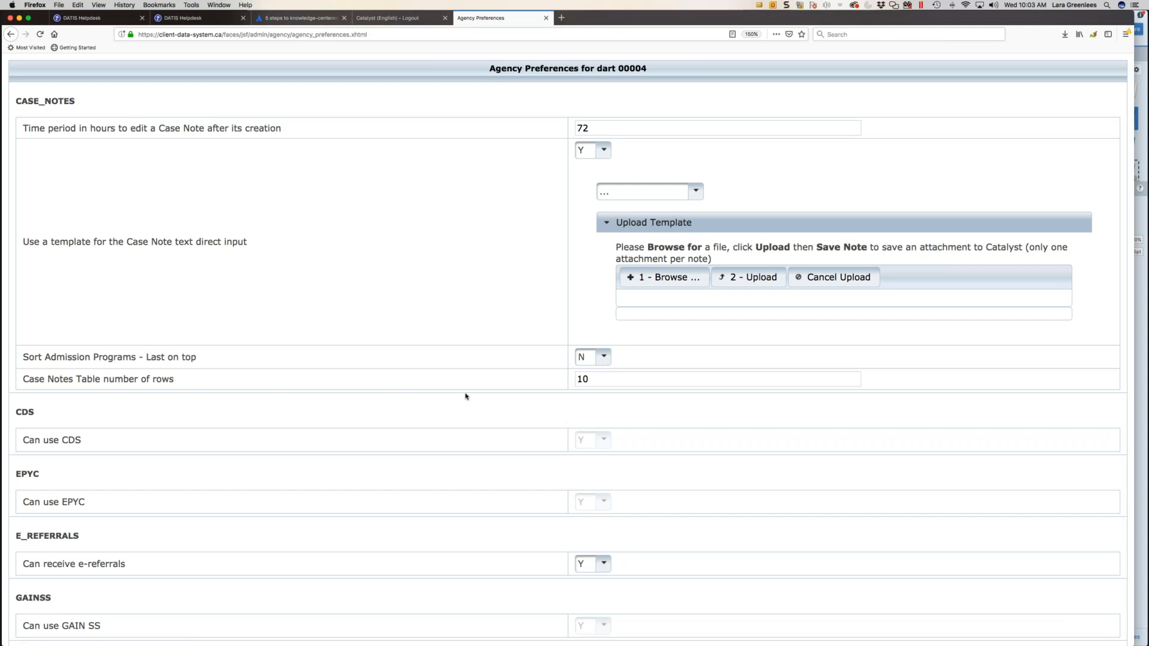
click(595, 380)
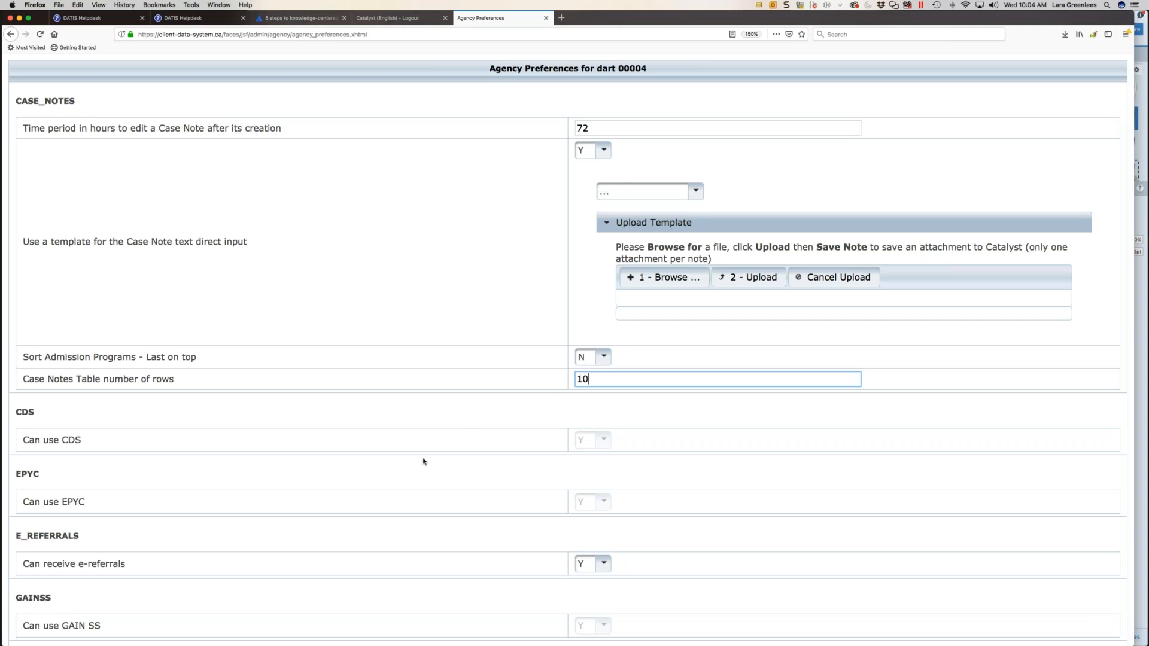
click(481, 439)
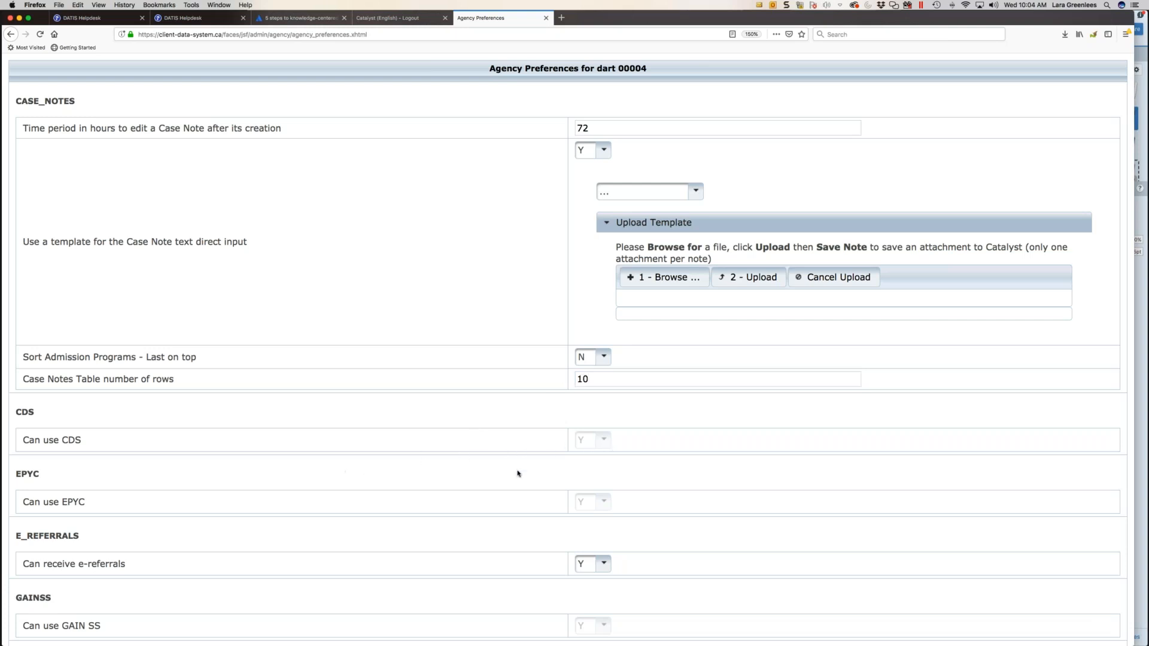
- Examine the e-referral and assessment tool preferences, including the choices for the OCAN Staff Assessment 3b filter
scroll(536, 509, down, 3)
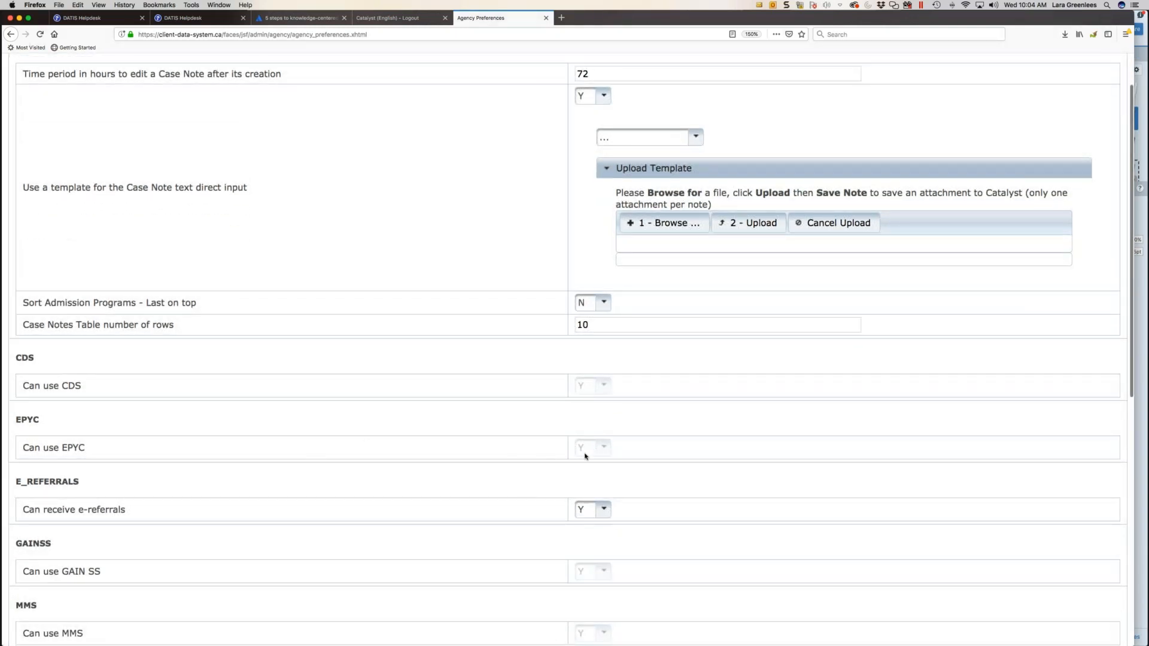
scroll(584, 456, up, 1)
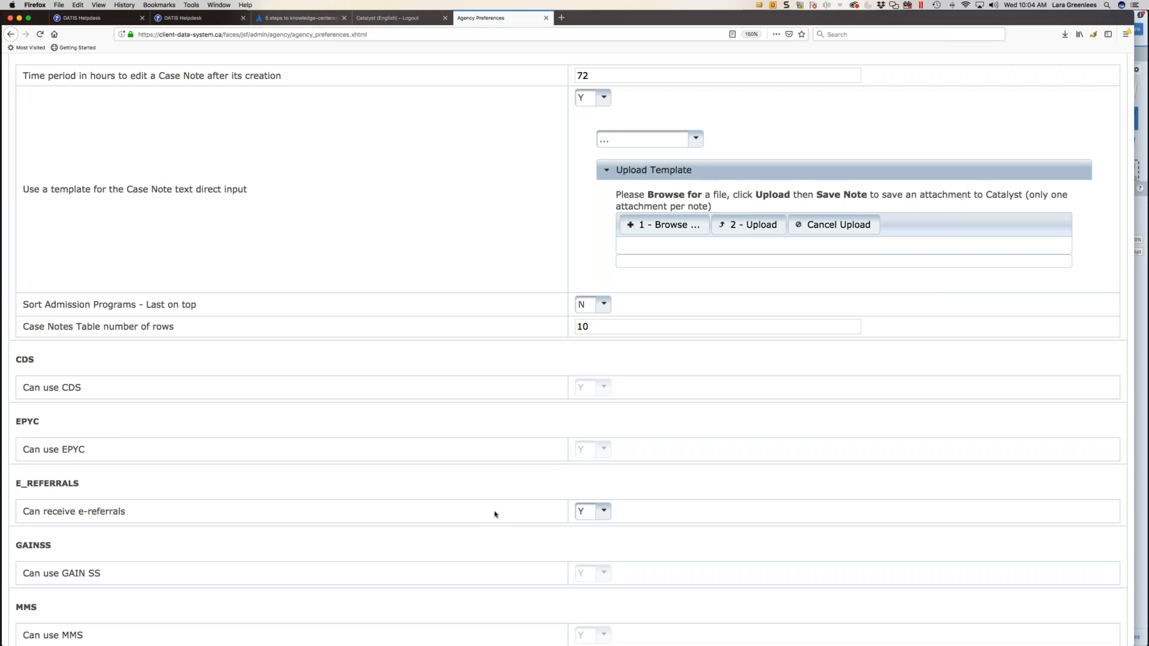
scroll(494, 514, down, 2)
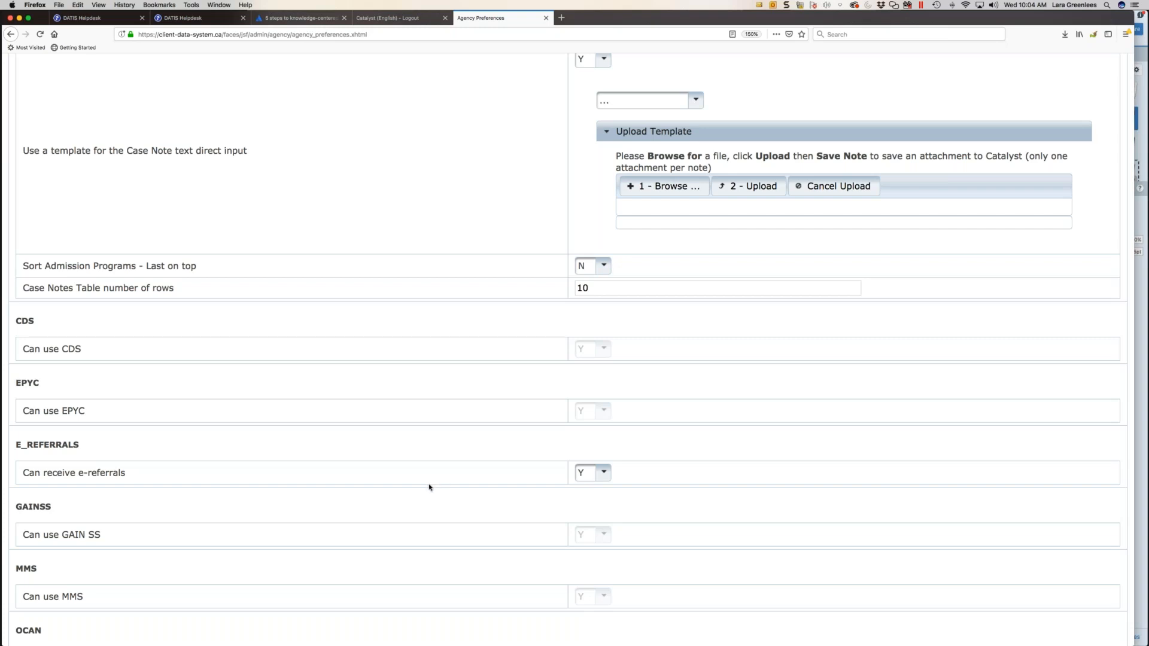
scroll(428, 488, down, 3)
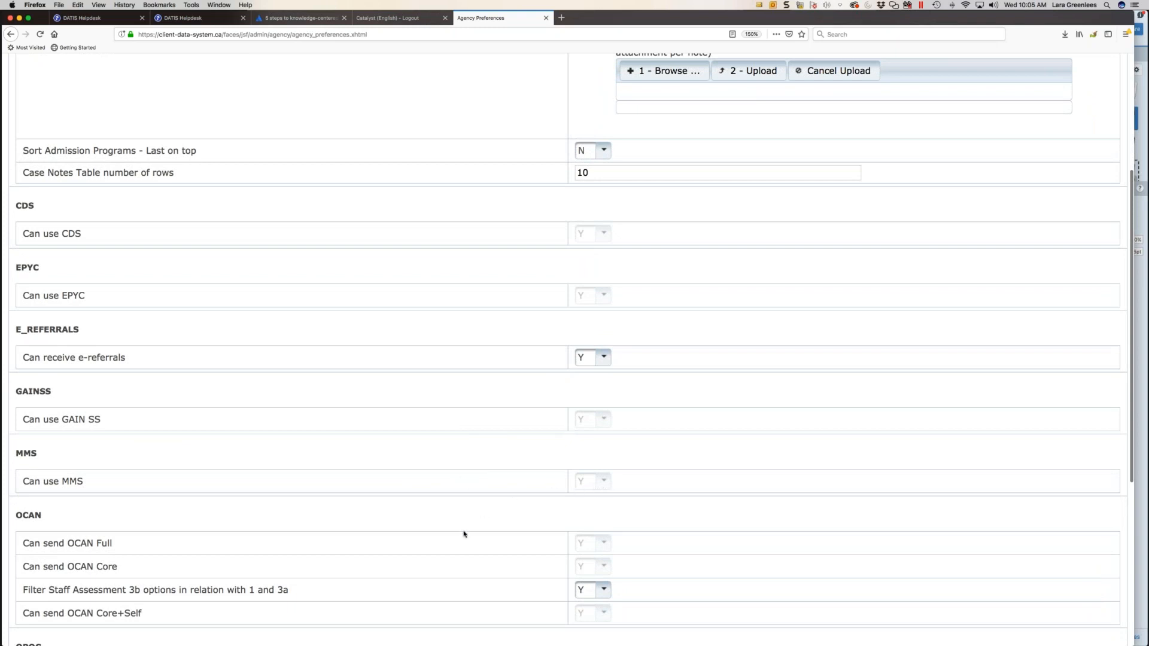
scroll(465, 533, down, 4)
scroll(582, 466, down, 1)
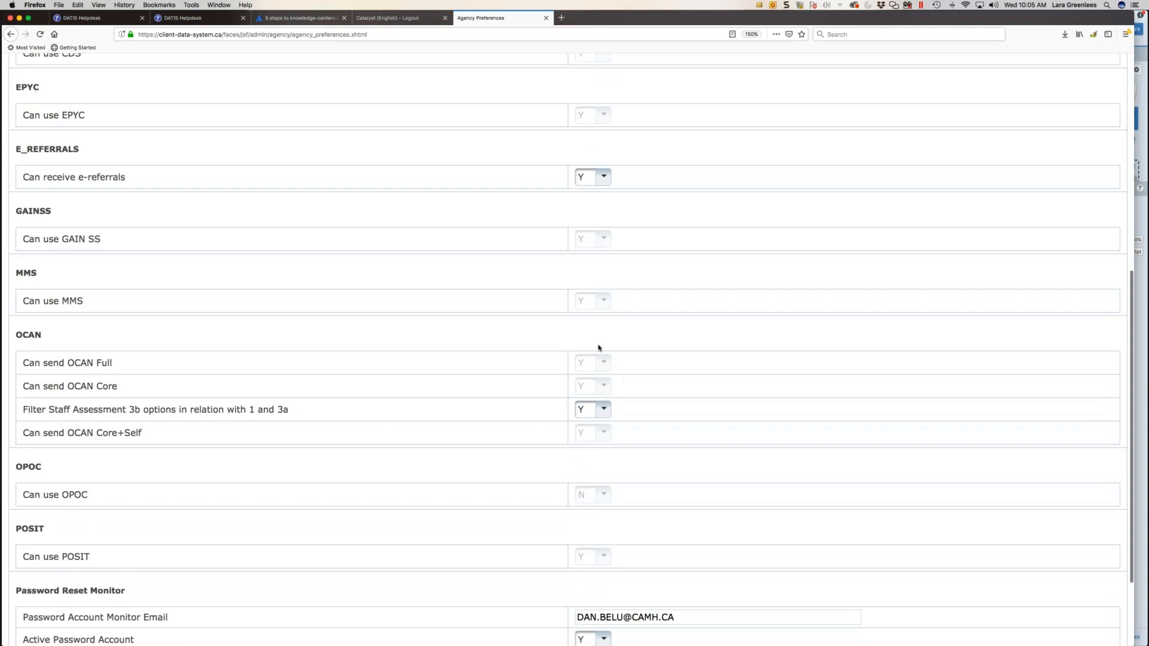
click(605, 411)
click(605, 413)
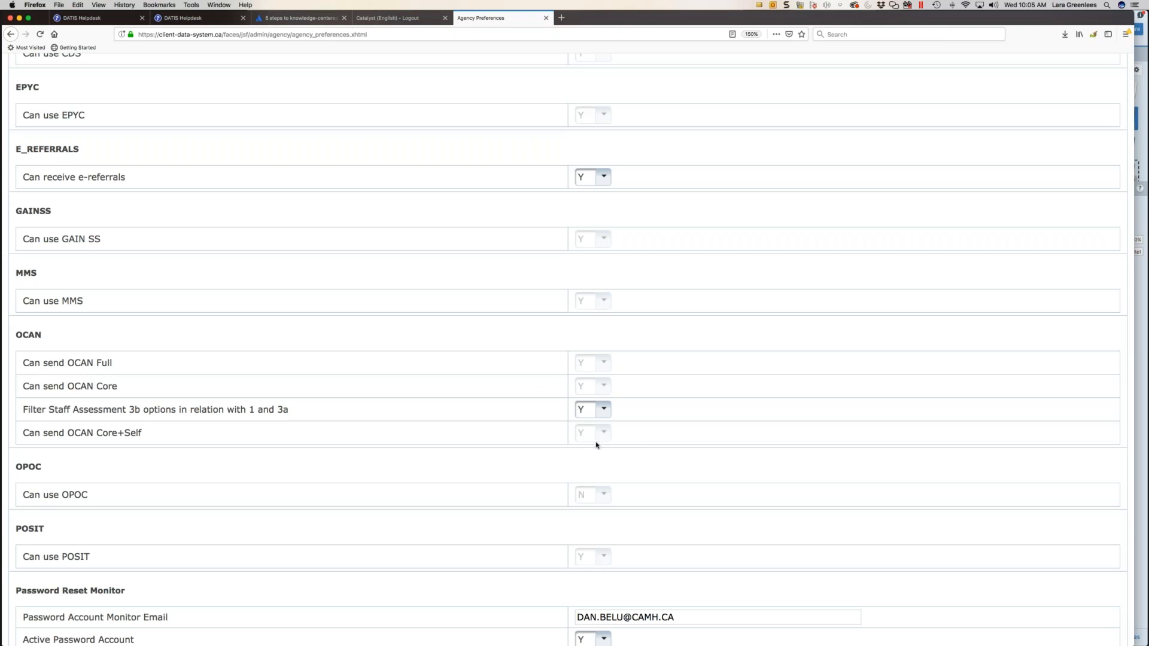
- Examine the OPOC, POSIT, Password Reset Monitor and Wait List preferences, focusing on the Password Account Monitor Email field
scroll(597, 447, down, 2)
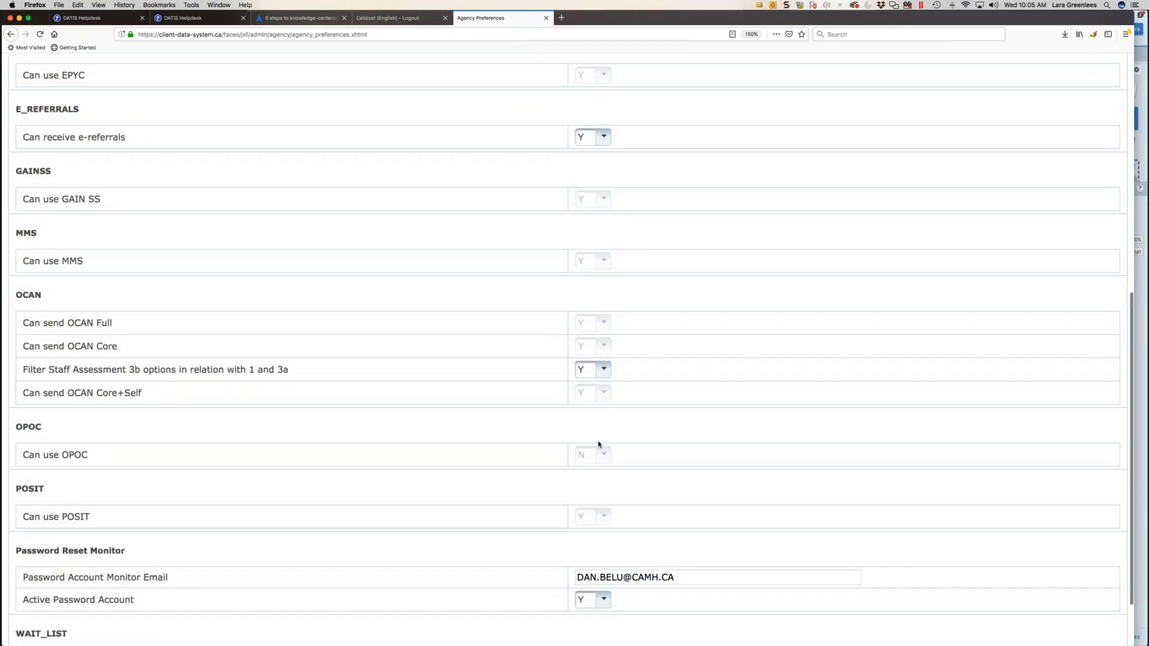
scroll(610, 432, down, 2)
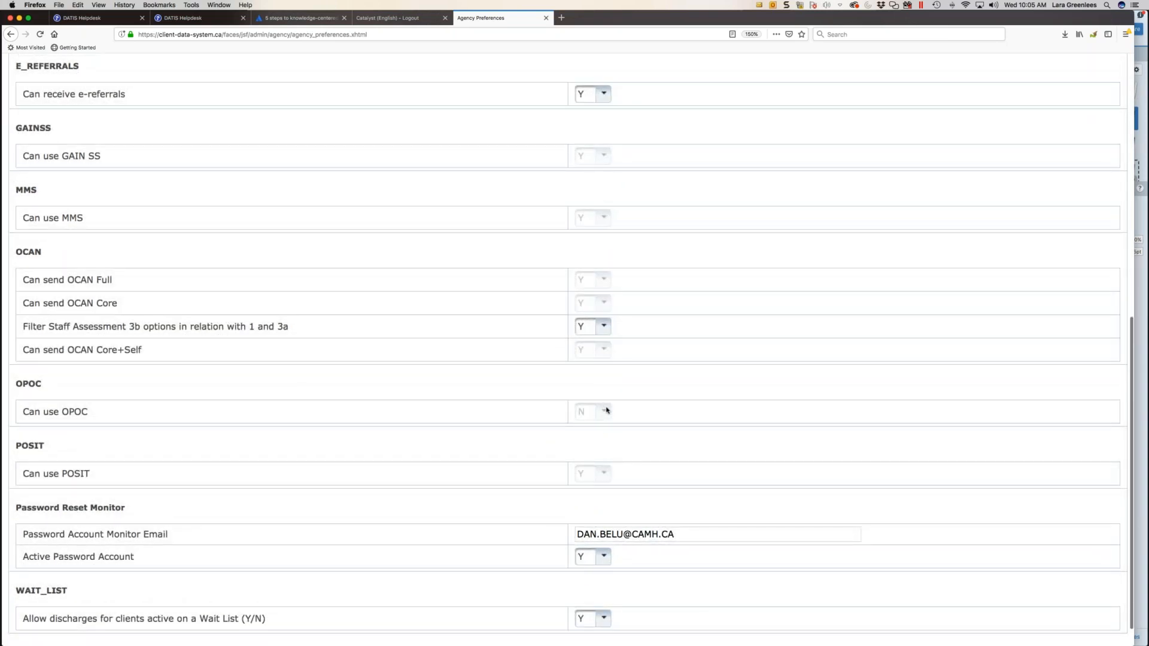
scroll(588, 473, up, 1)
scroll(589, 475, down, 2)
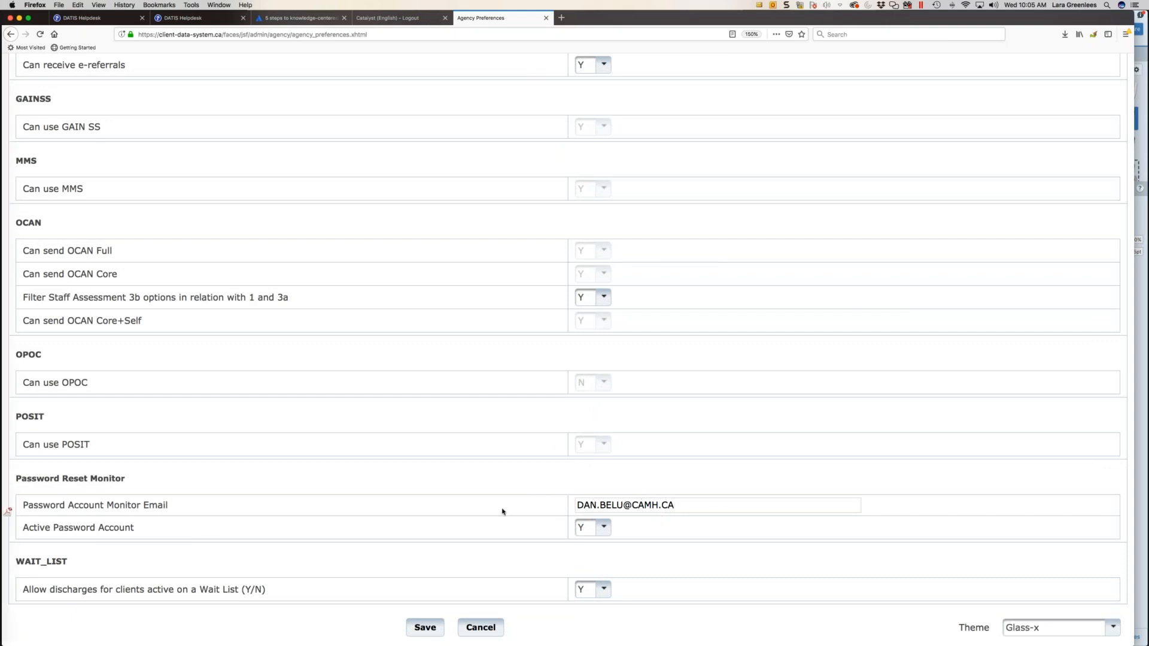
click(679, 505)
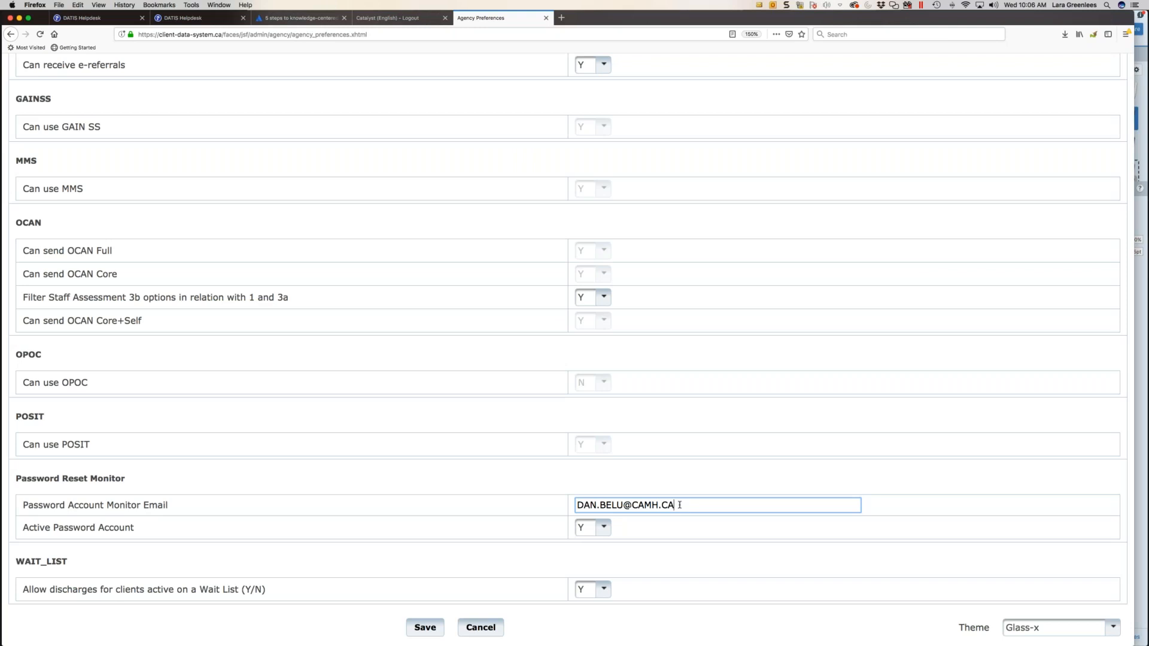
- Capture the Password Reset Monitor section of the preferences page with Snagit and return to the Agency Preferences page in Firefox
click(786, 4)
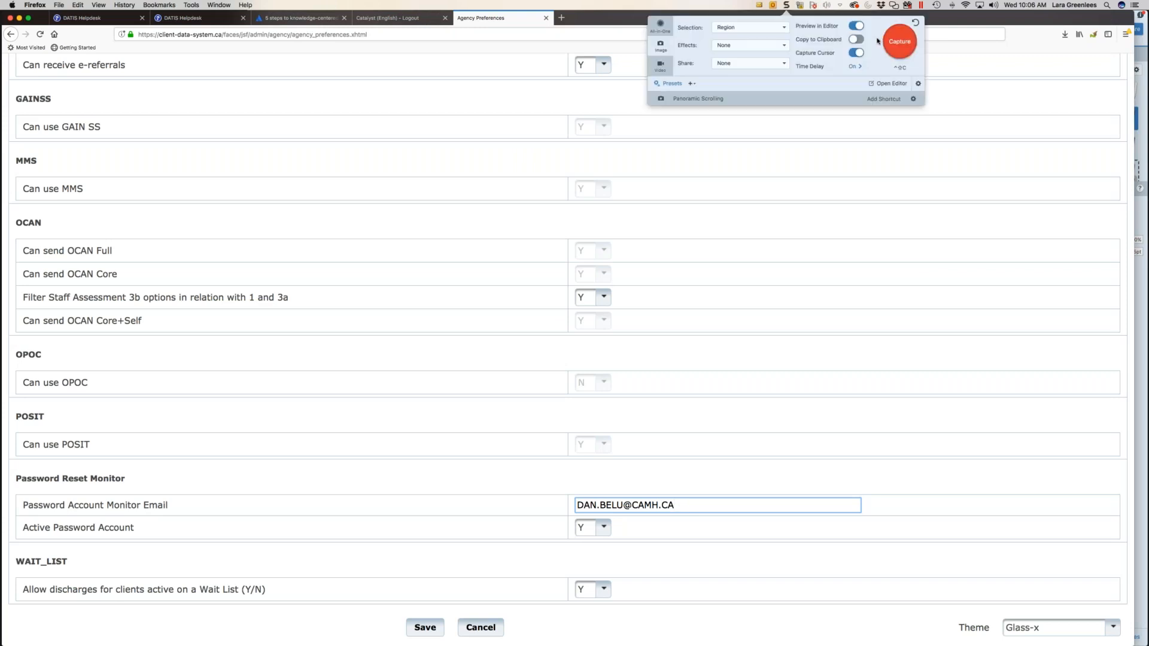
click(897, 43)
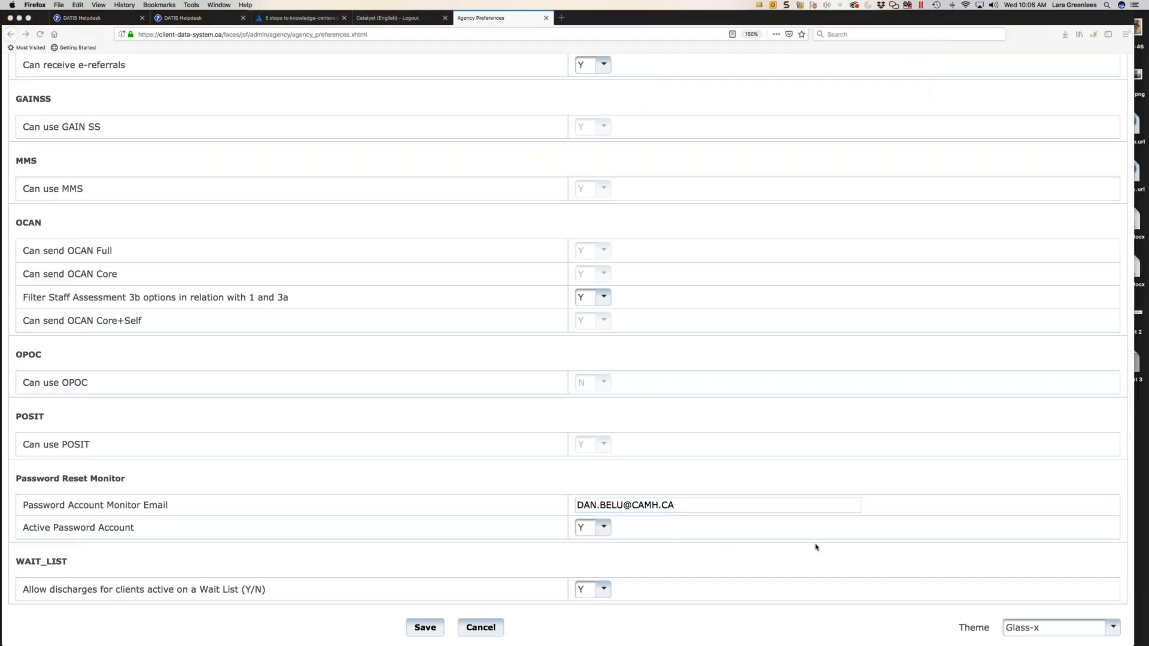
drag(816, 547, 12, 458)
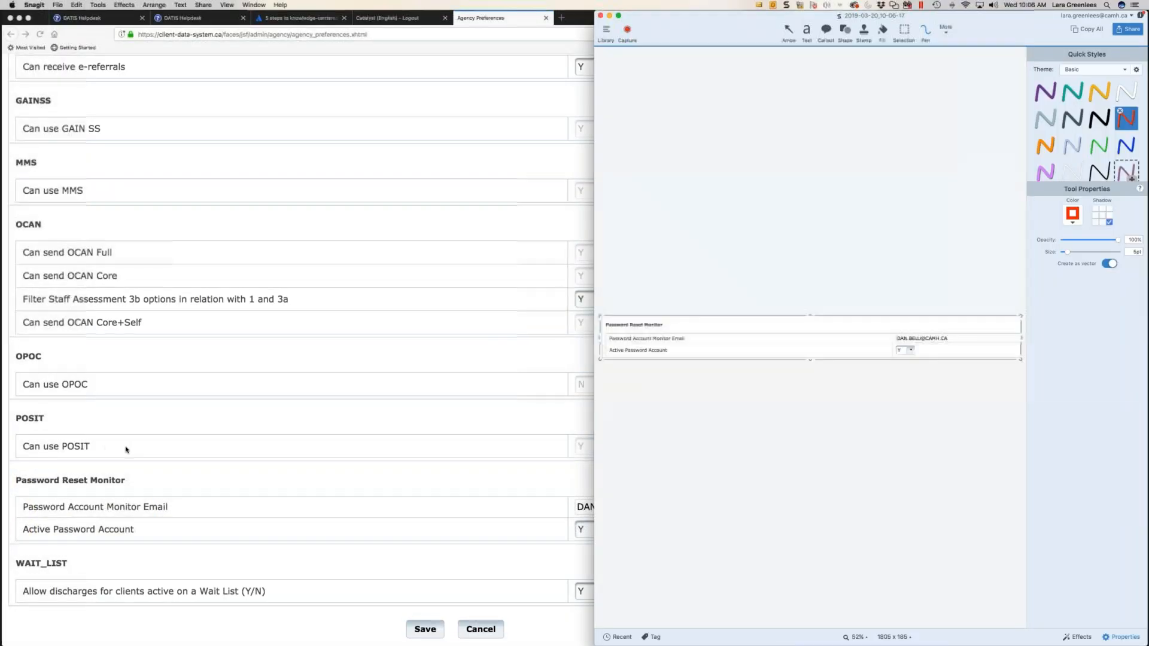
click(359, 483)
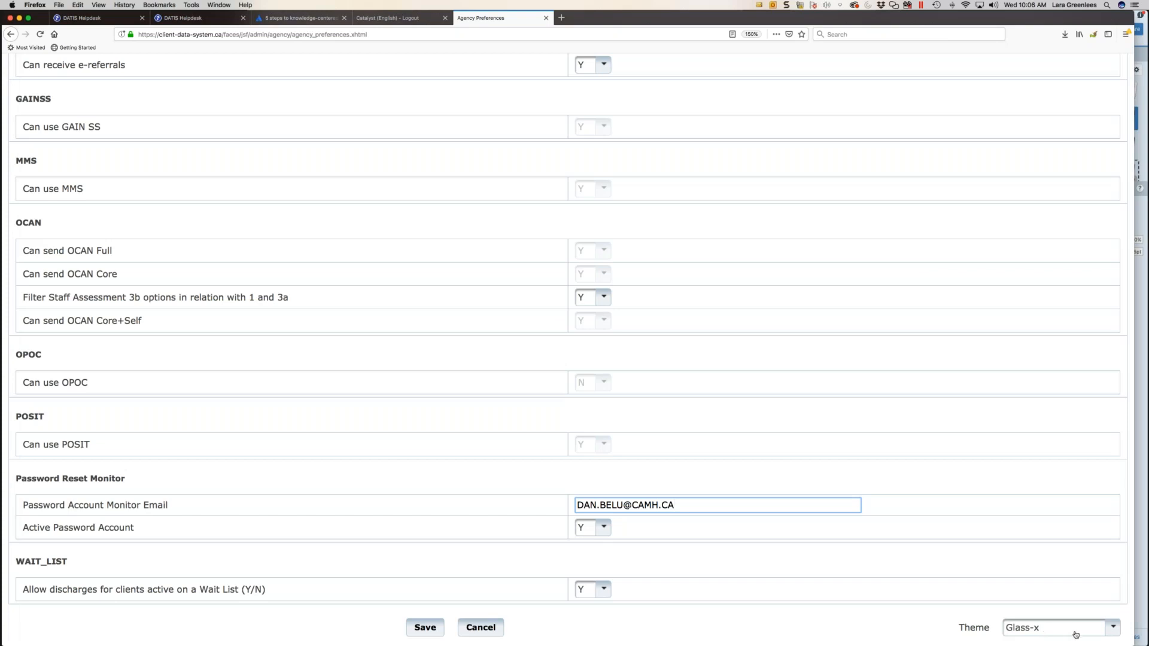
- Try the Flick theme on the preferences page and switch back to the Glass-x theme
click(1111, 629)
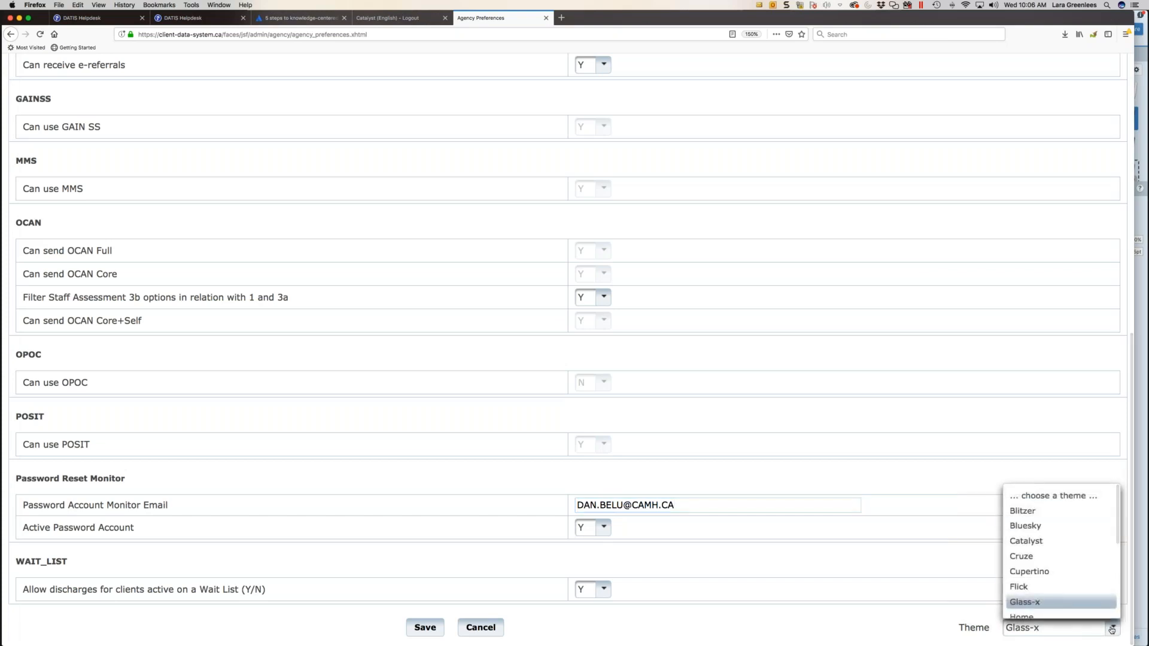
click(1074, 587)
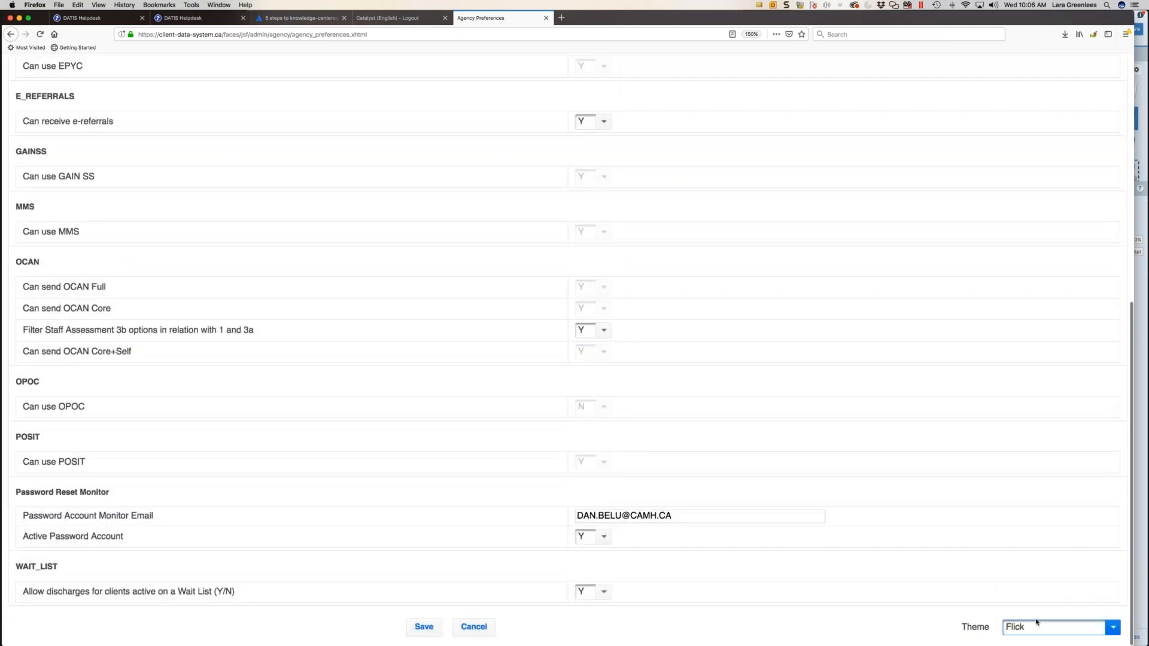
click(1112, 629)
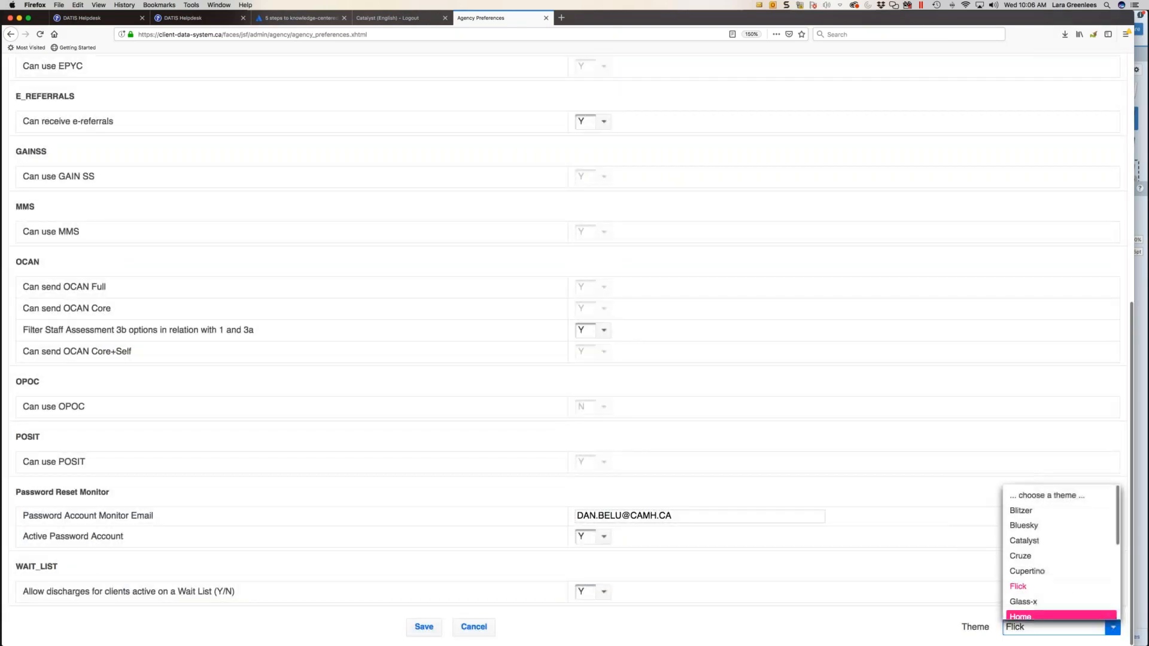
click(1058, 601)
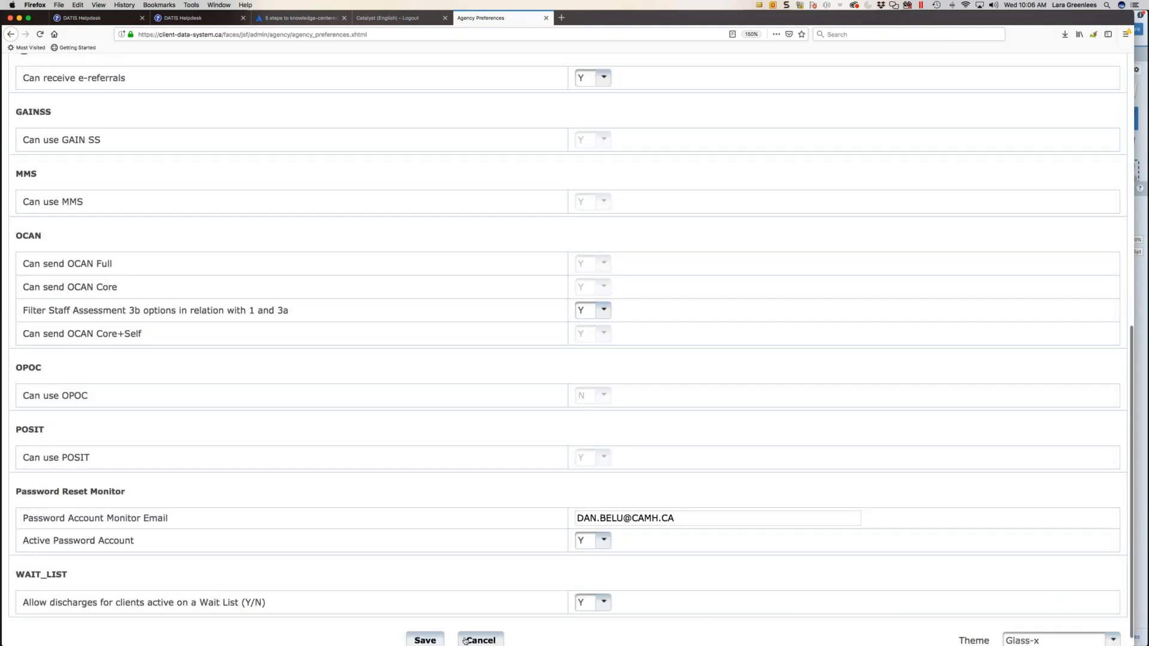
- Save the agency preferences and return to the Administration menu
scroll(404, 619, down, 1)
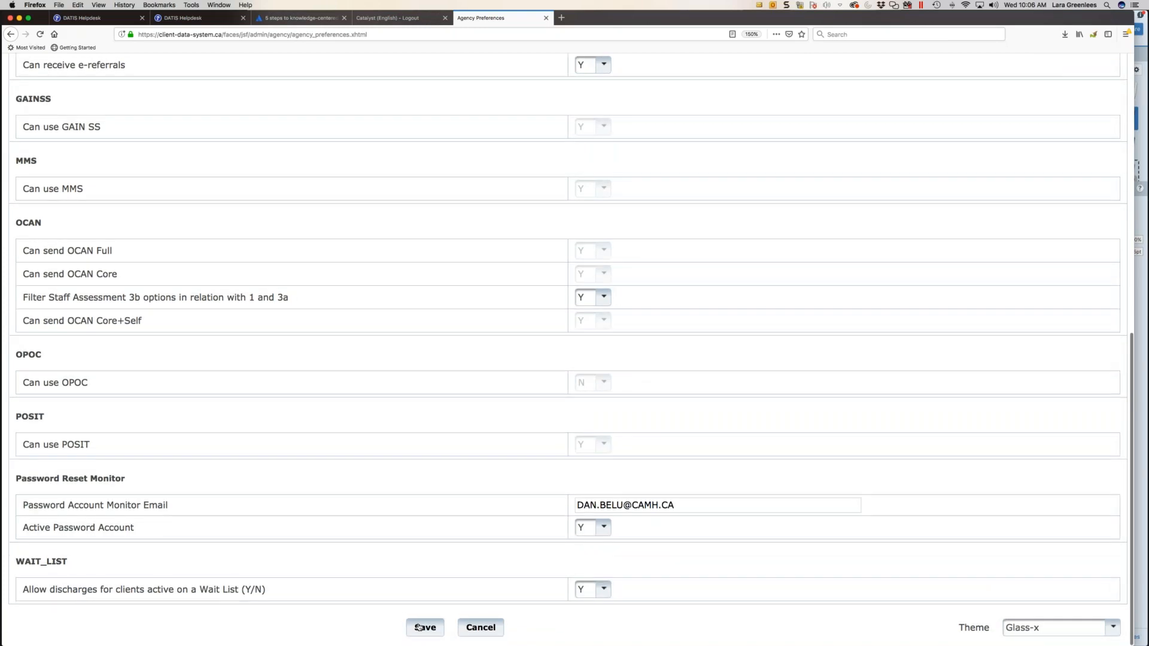
click(419, 627)
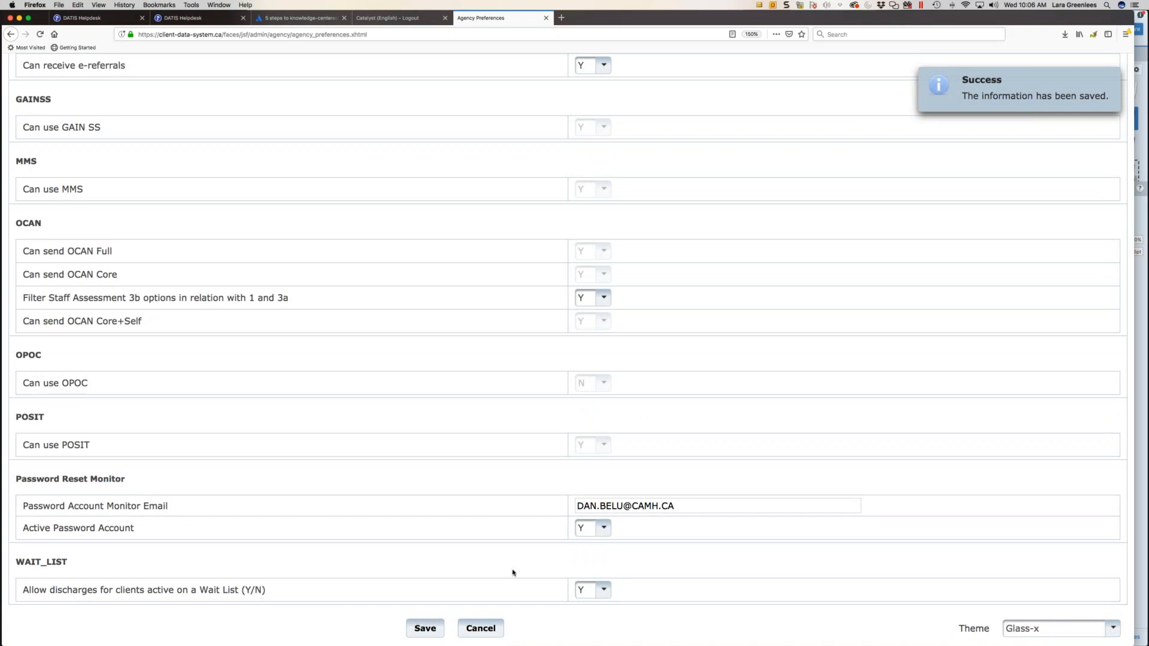
click(472, 629)
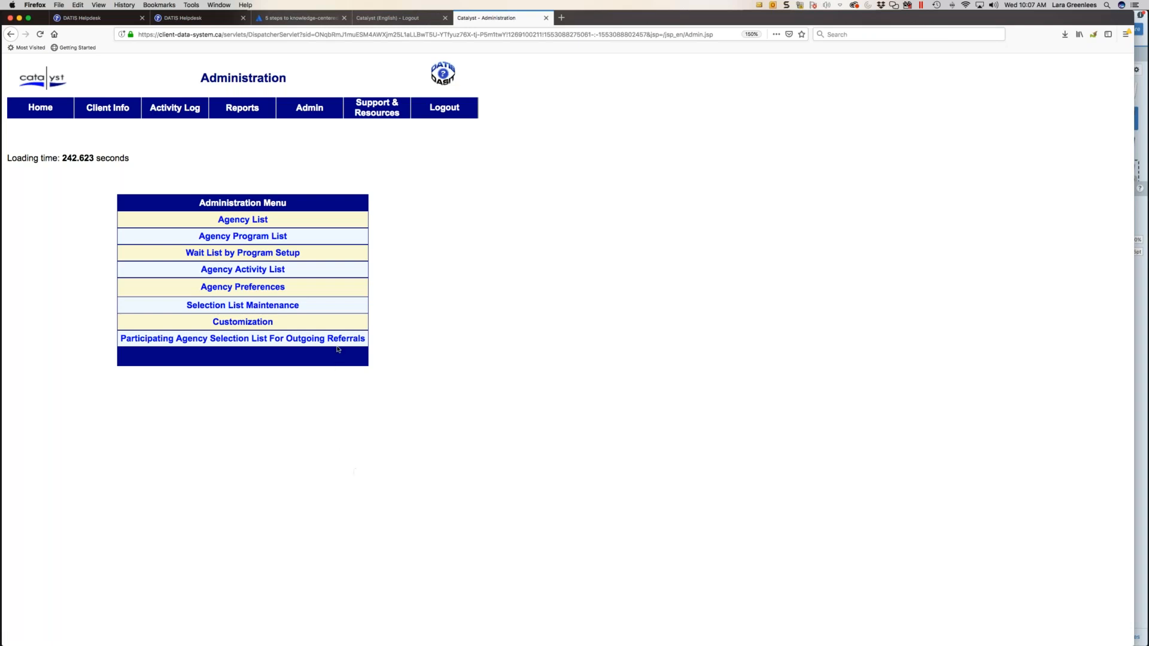
- Open Selection List Maintenance and examine the selection list items available for Drug Prescribed
click(269, 309)
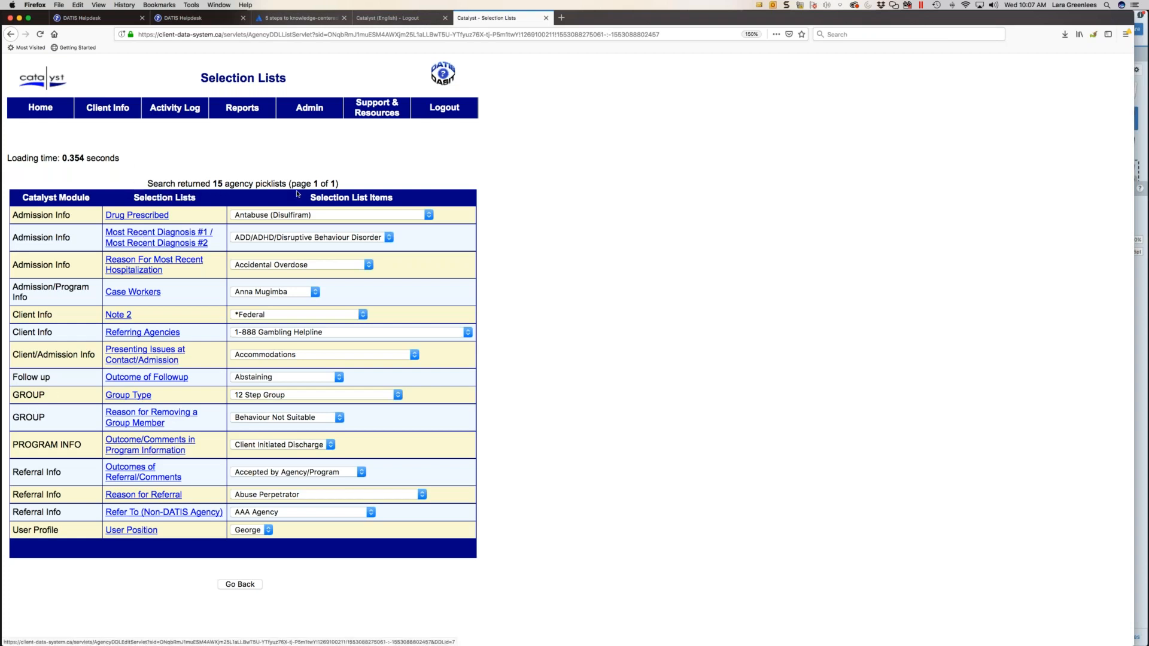
click(313, 216)
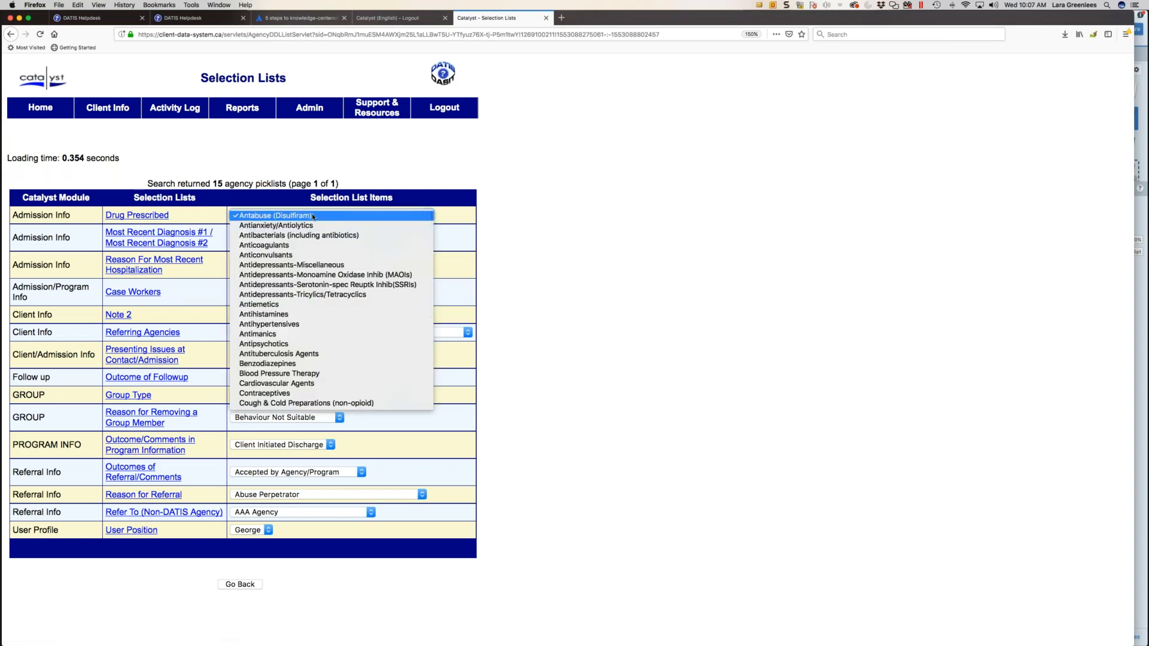
click(312, 217)
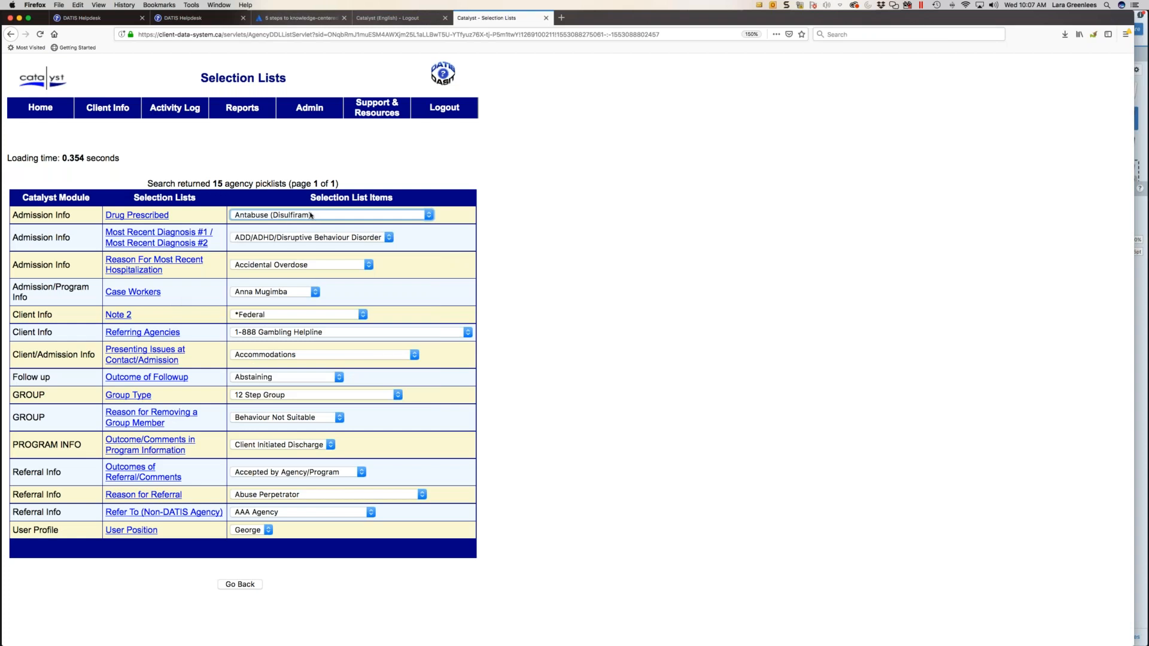
- In the Drug Prescribed list, mark Antidepressants-Miscellaneous, Antidepressants-Monoamine Oxidase Inhib (MAOIs) and Antidepressants-Serotonin-spec Reuptk Inhib(SSRIs) as inactive and save
click(158, 216)
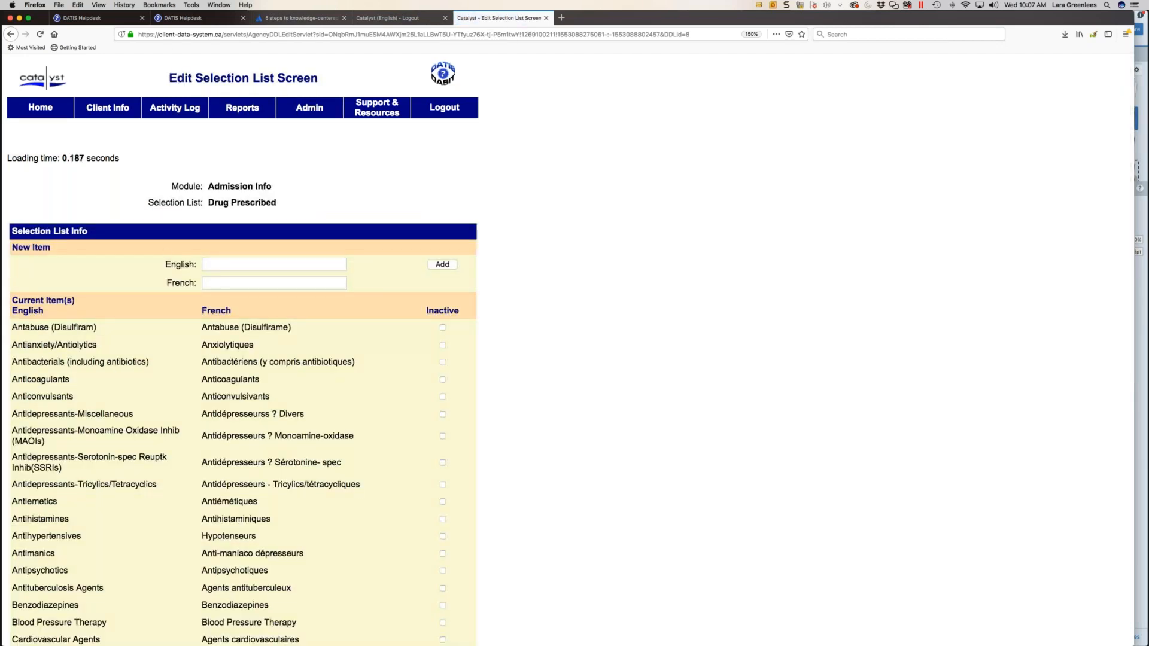
scroll(196, 341, down, 12)
scroll(196, 344, up, 12)
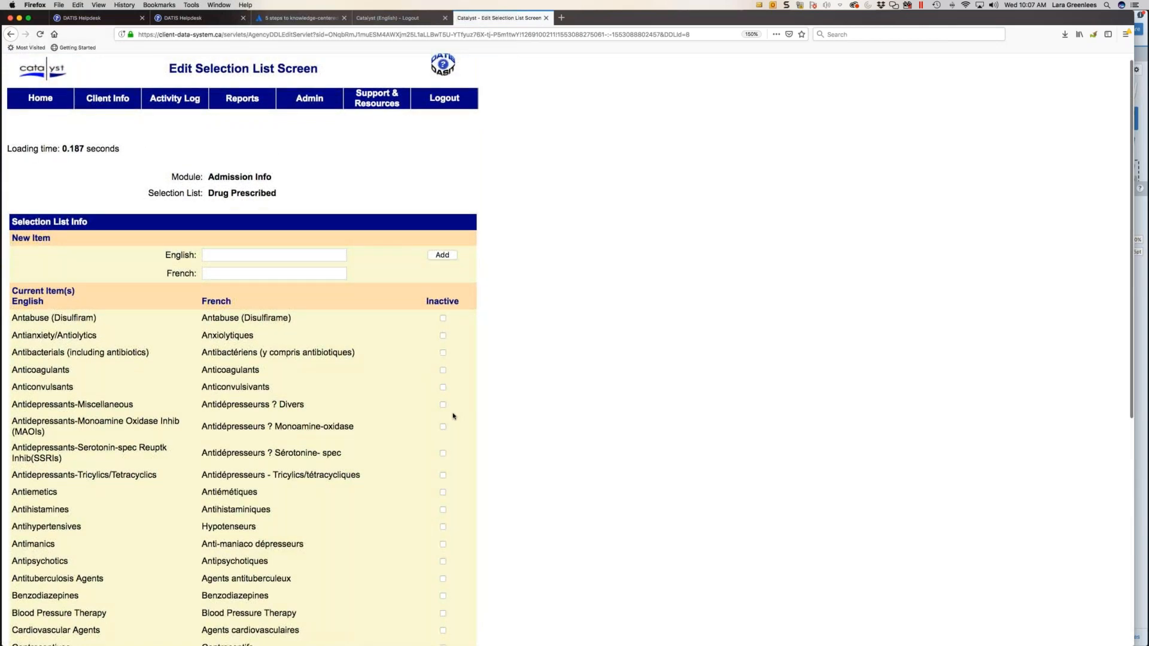
click(442, 405)
click(443, 428)
click(443, 454)
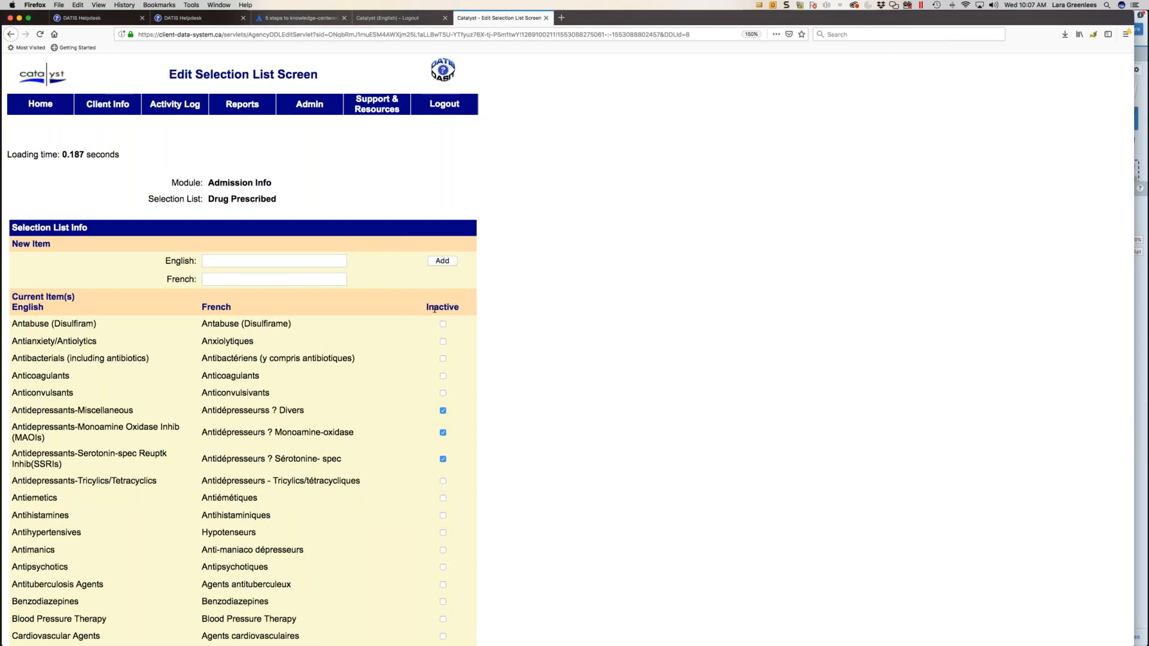
scroll(434, 310, up, 1)
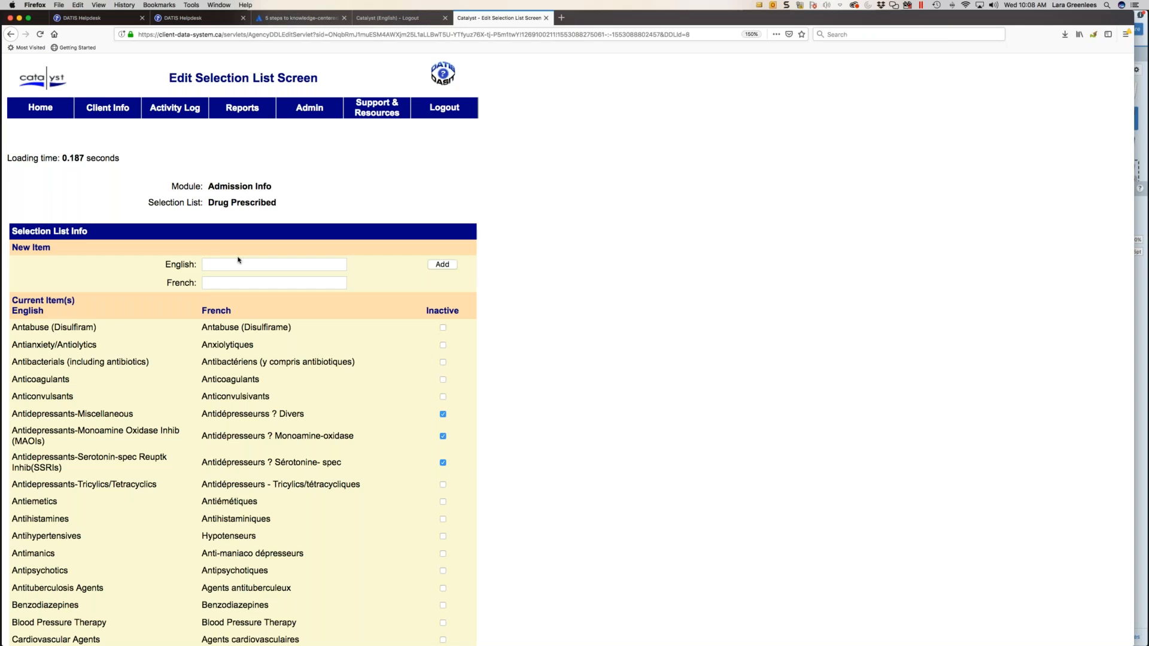
scroll(410, 428, down, 1)
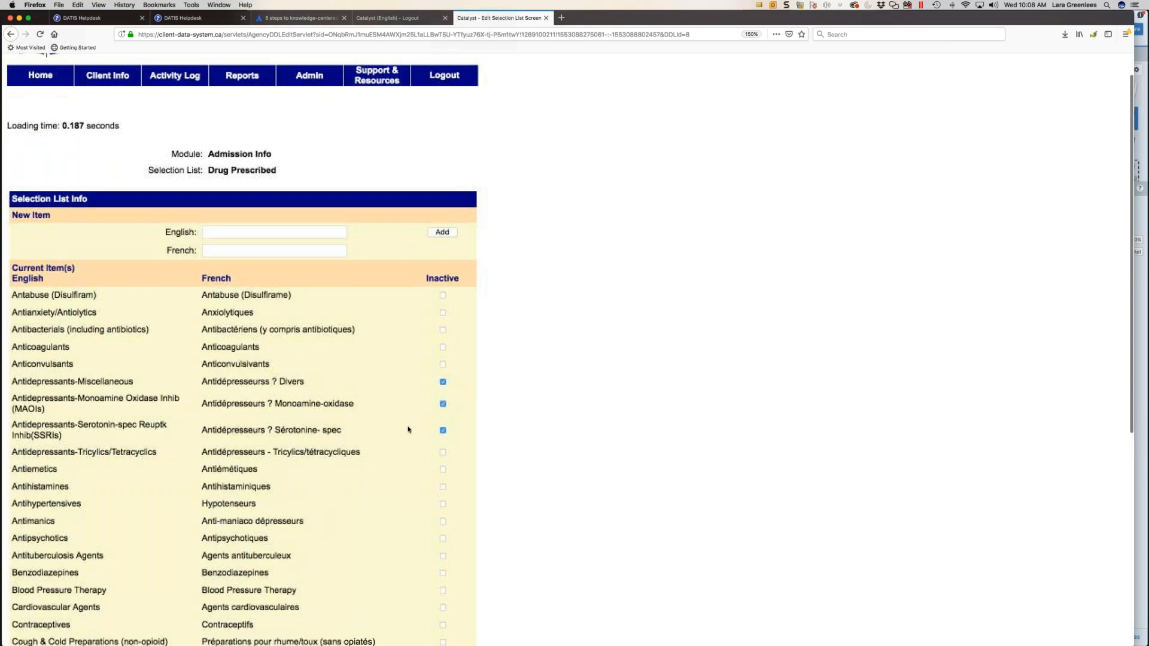
scroll(432, 432, down, 10)
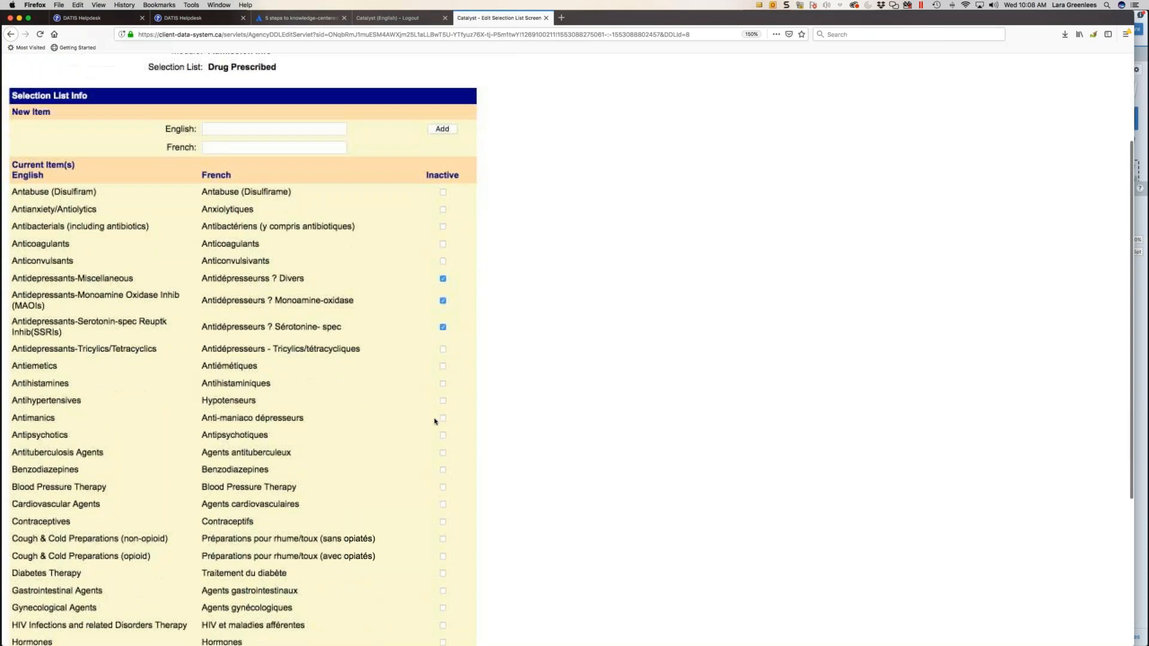
click(197, 624)
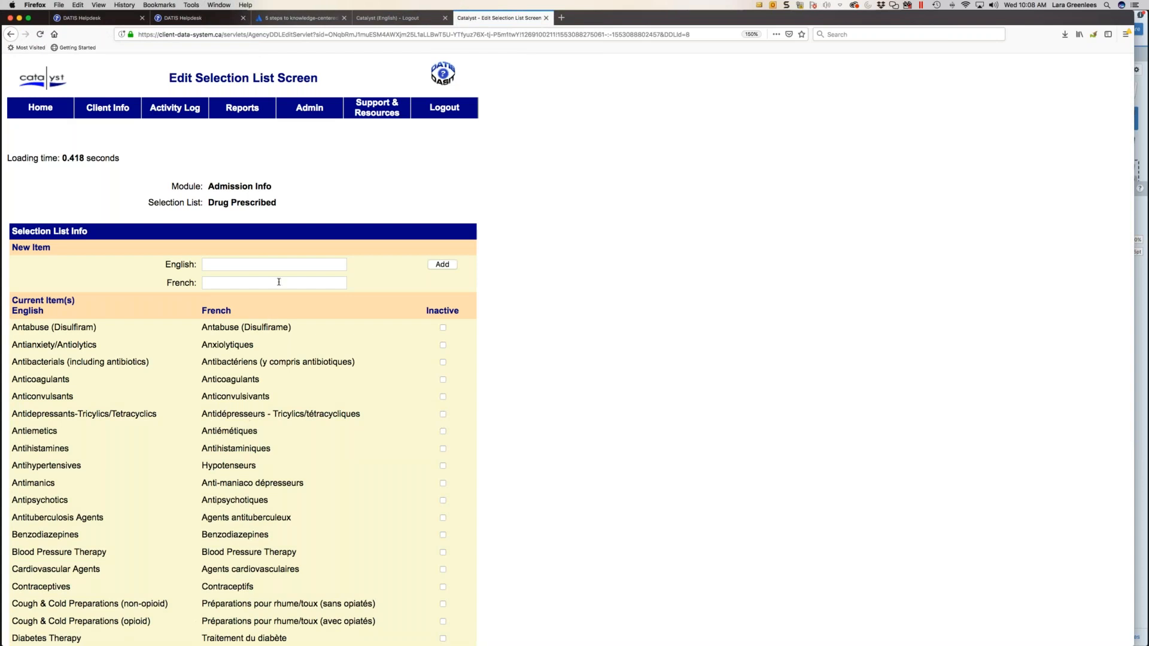
- Add a new item with the English name Antidepressants to the Drug Prescribed list and save the list
click(276, 259)
text(Antid)
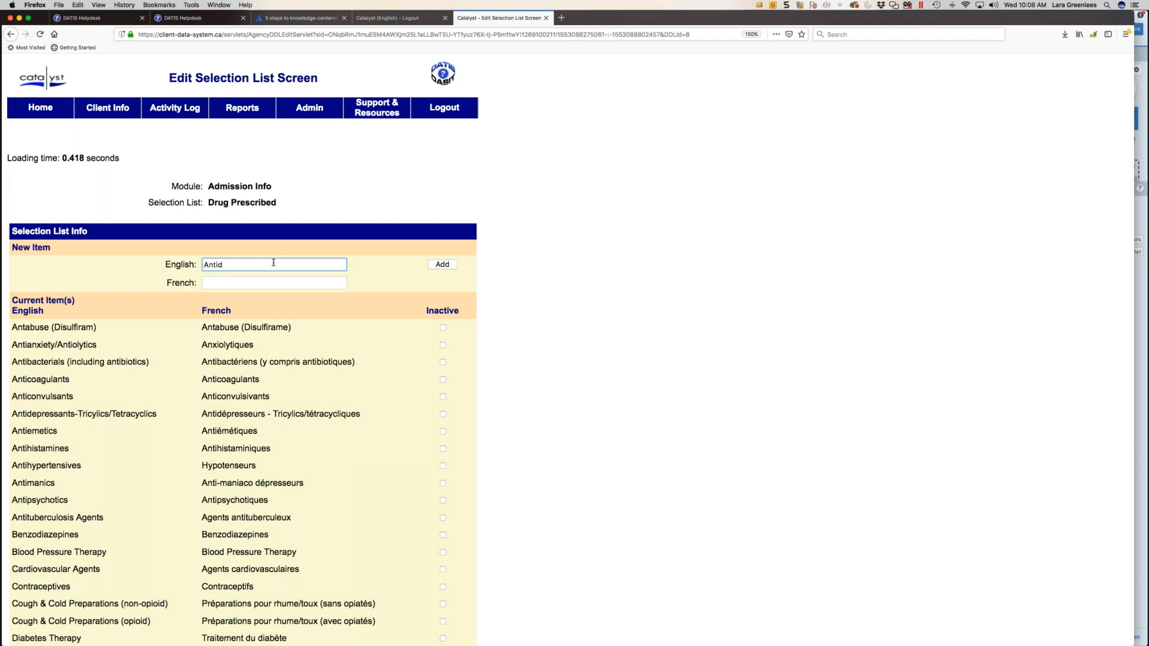
text(epressants)
click(434, 265)
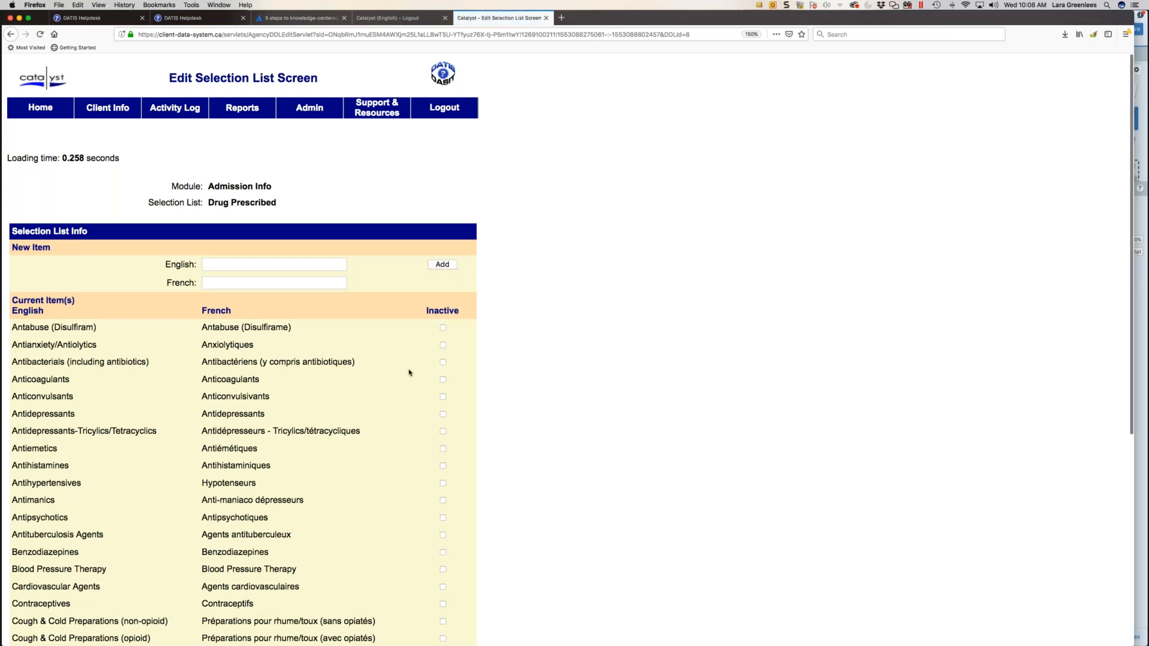
scroll(398, 383, down, 5)
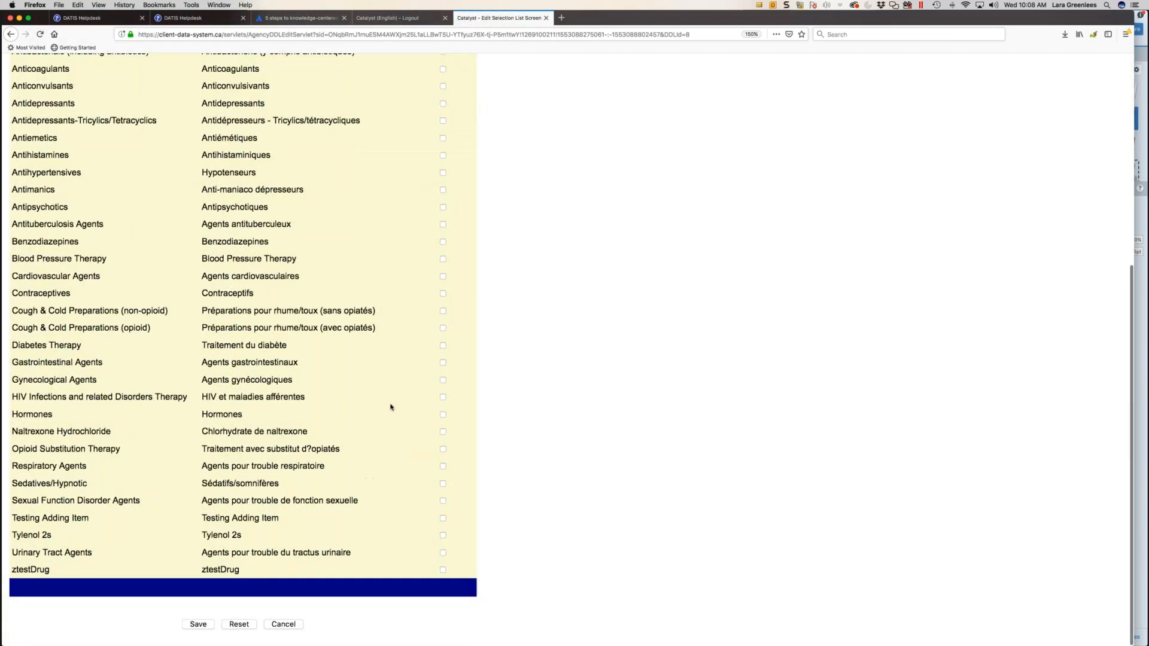
click(198, 626)
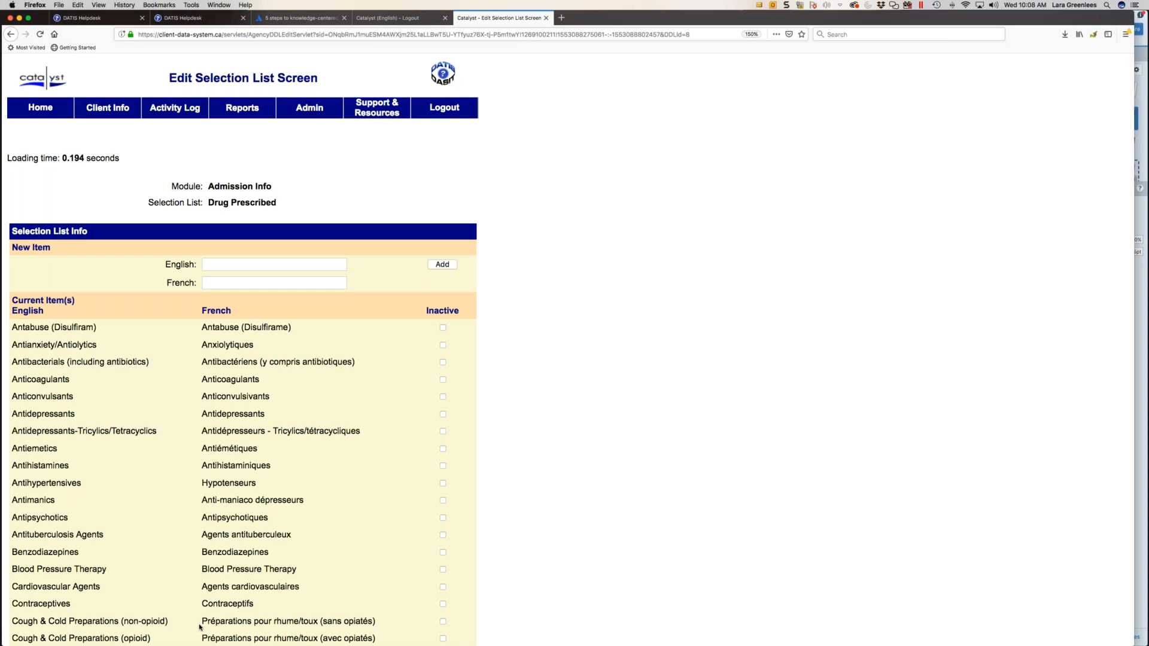
- Check the Antidepressants entry in the Drug Prescribed list and return to the Selection Lists overview
scroll(200, 627, down, 2)
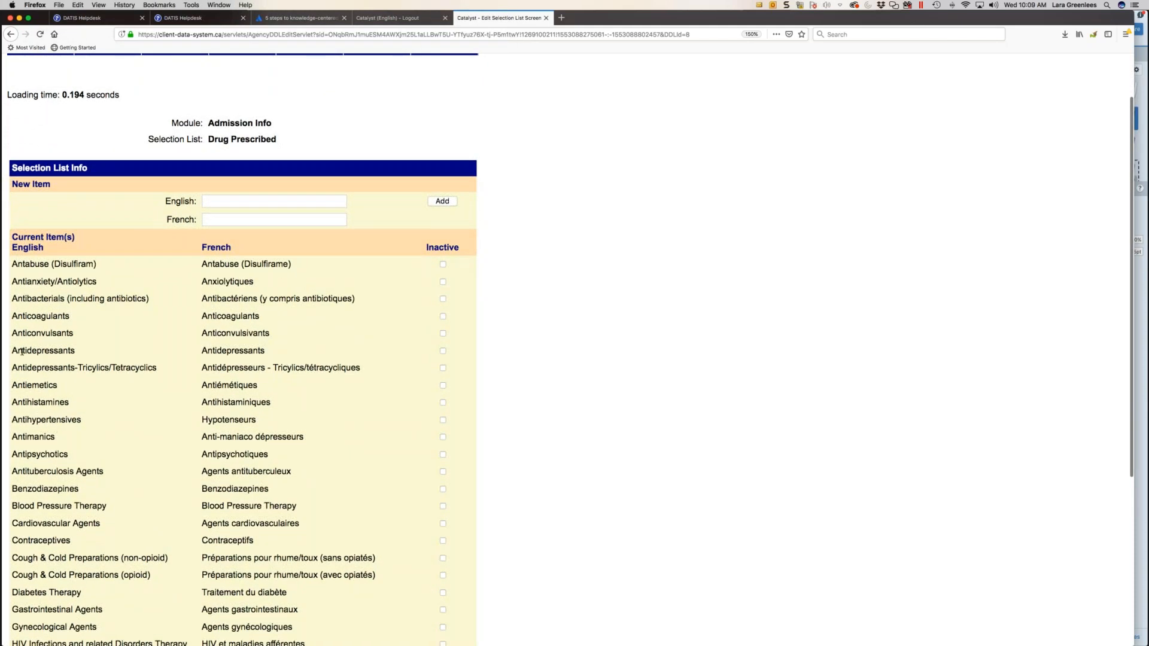
drag(15, 352, 113, 354)
scroll(166, 380, down, 6)
scroll(162, 385, down, 2)
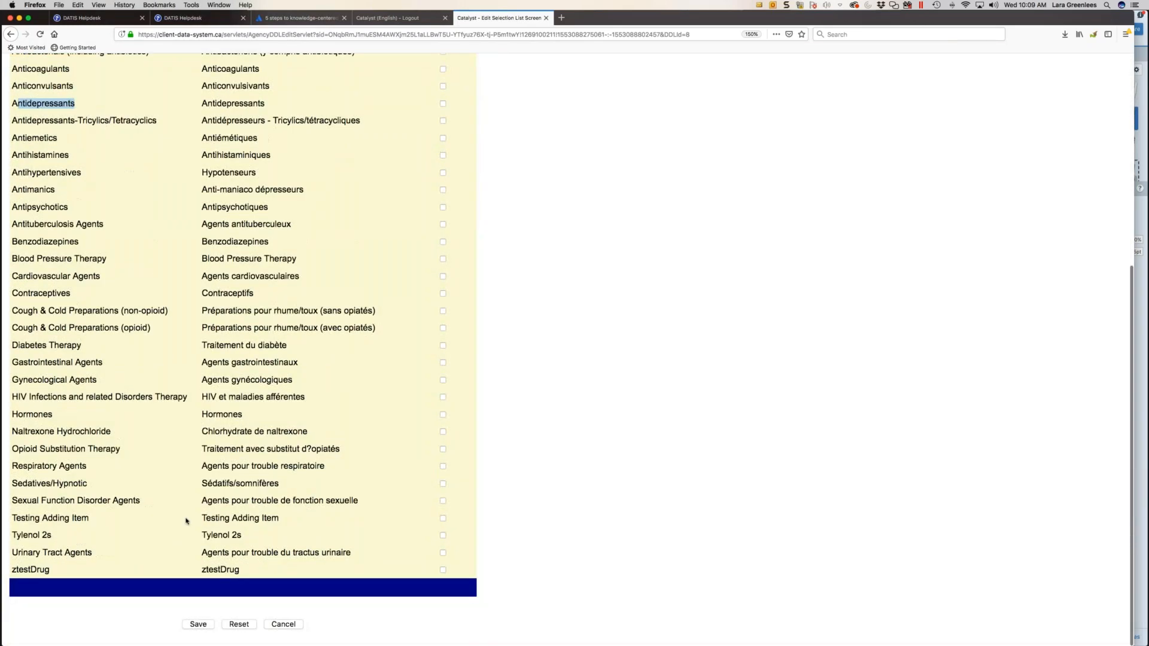
click(285, 605)
click(281, 624)
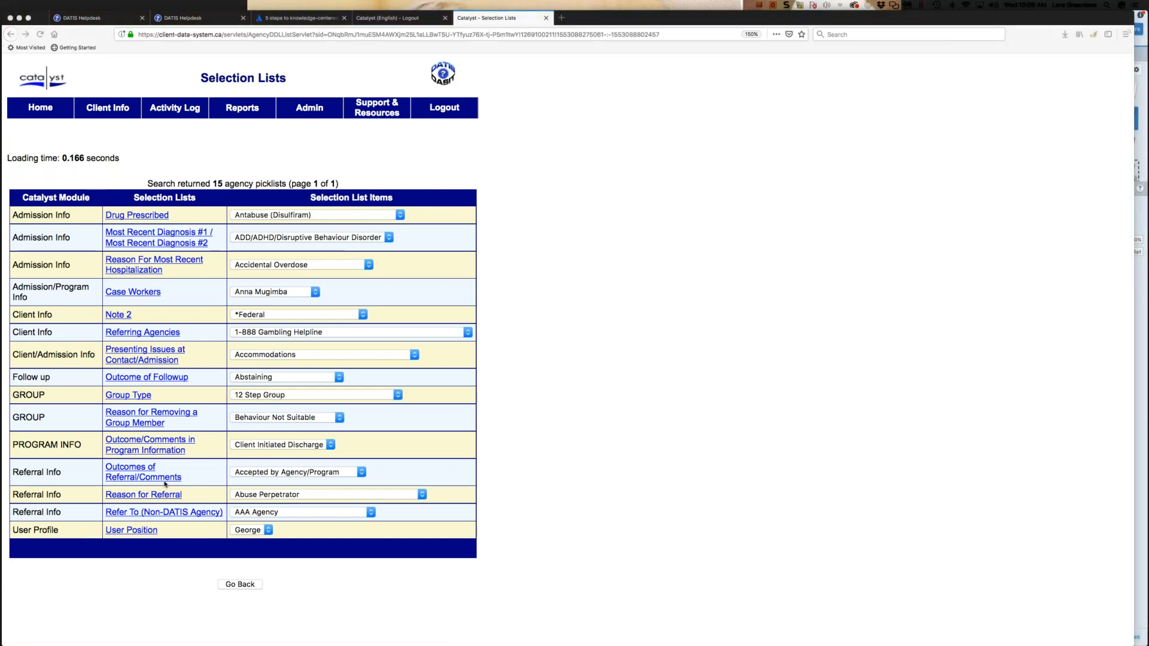
- Reopen Selection List Maintenance from Administration, examine which Catalyst modules the lists belong to, particularly Admission Info, and return to the Administration menu
click(240, 585)
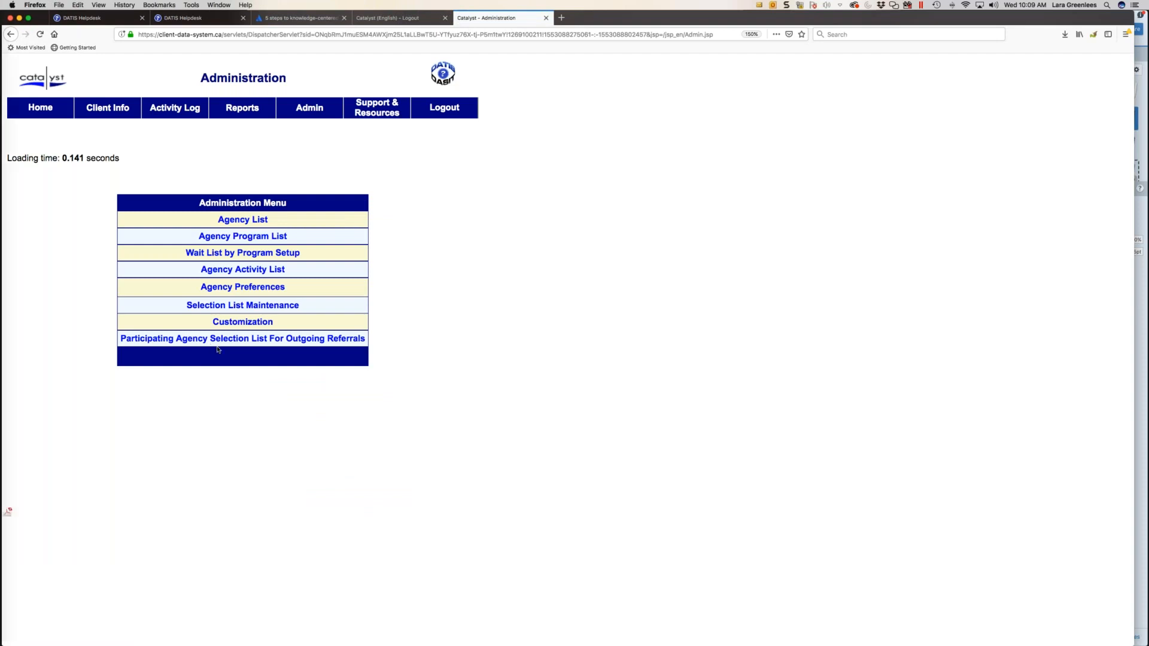
click(239, 306)
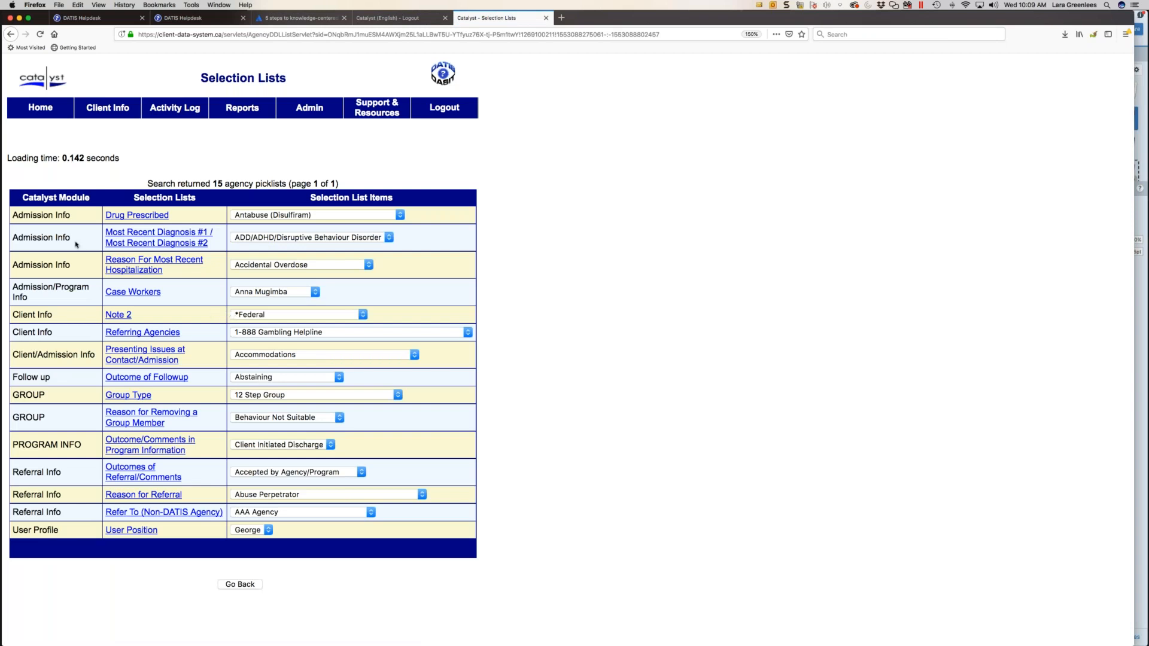
drag(42, 215, 47, 275)
click(80, 263)
click(239, 585)
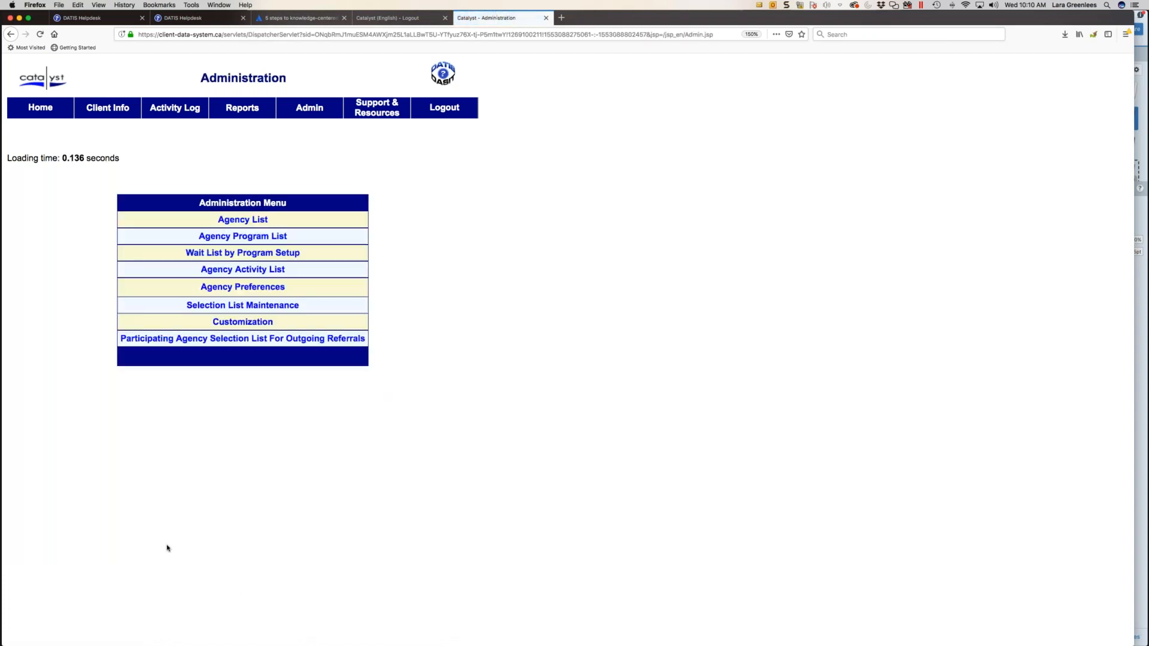
- Open the custom fields of the Admission Information screen under Customization and start a new custom selection list
click(260, 323)
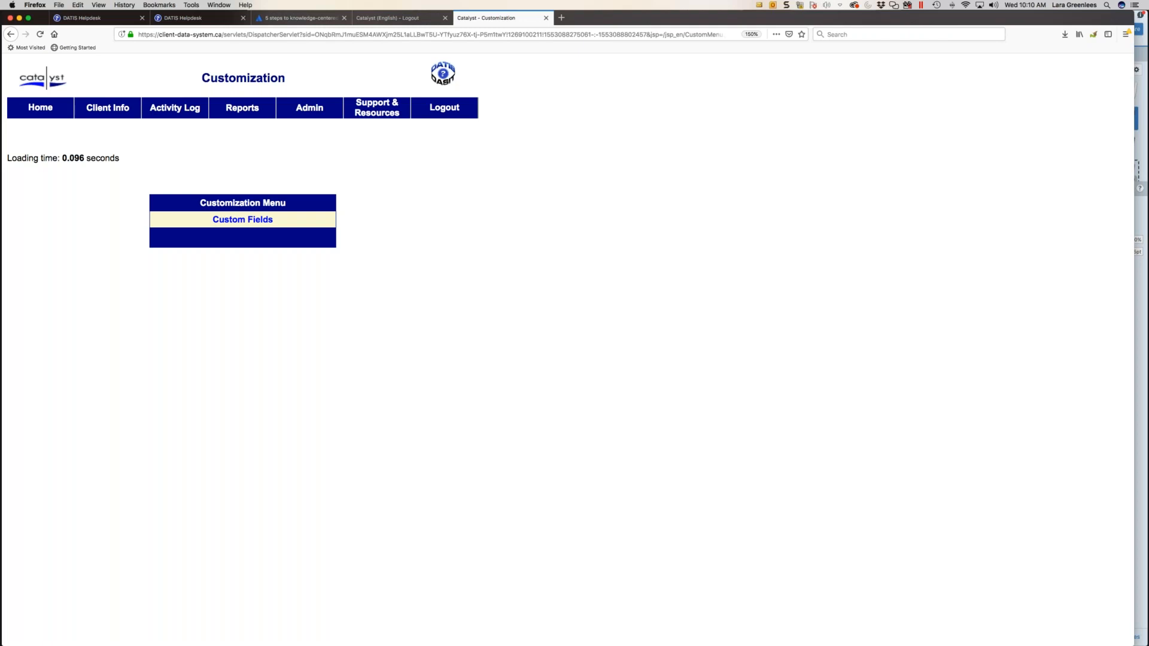
click(254, 222)
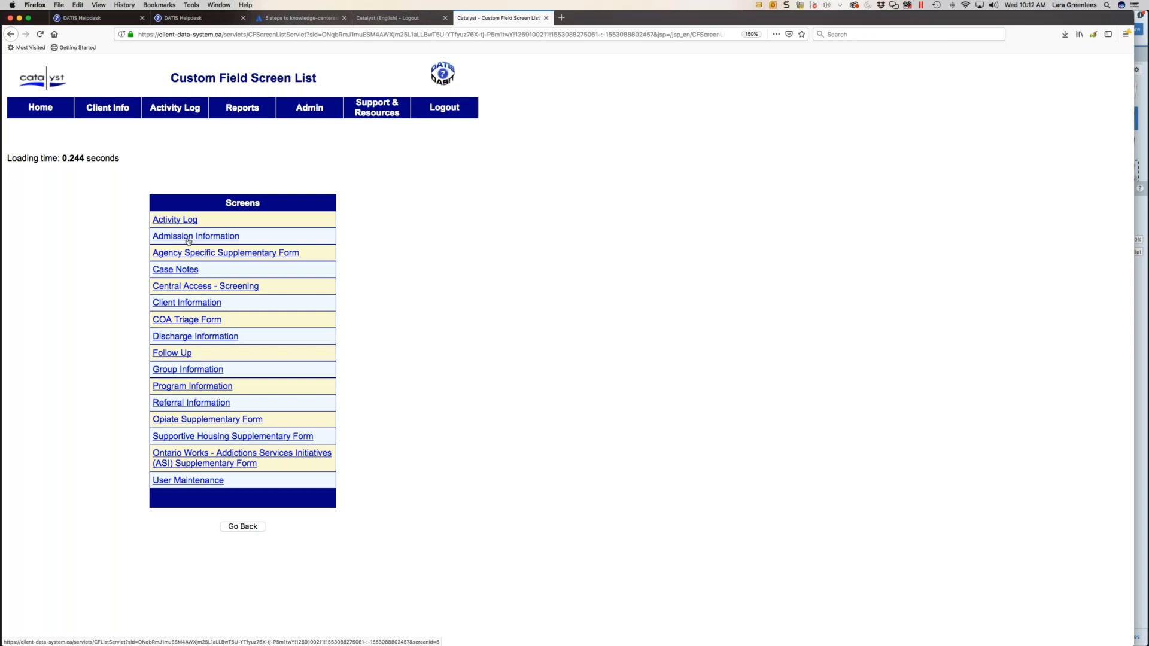
click(187, 238)
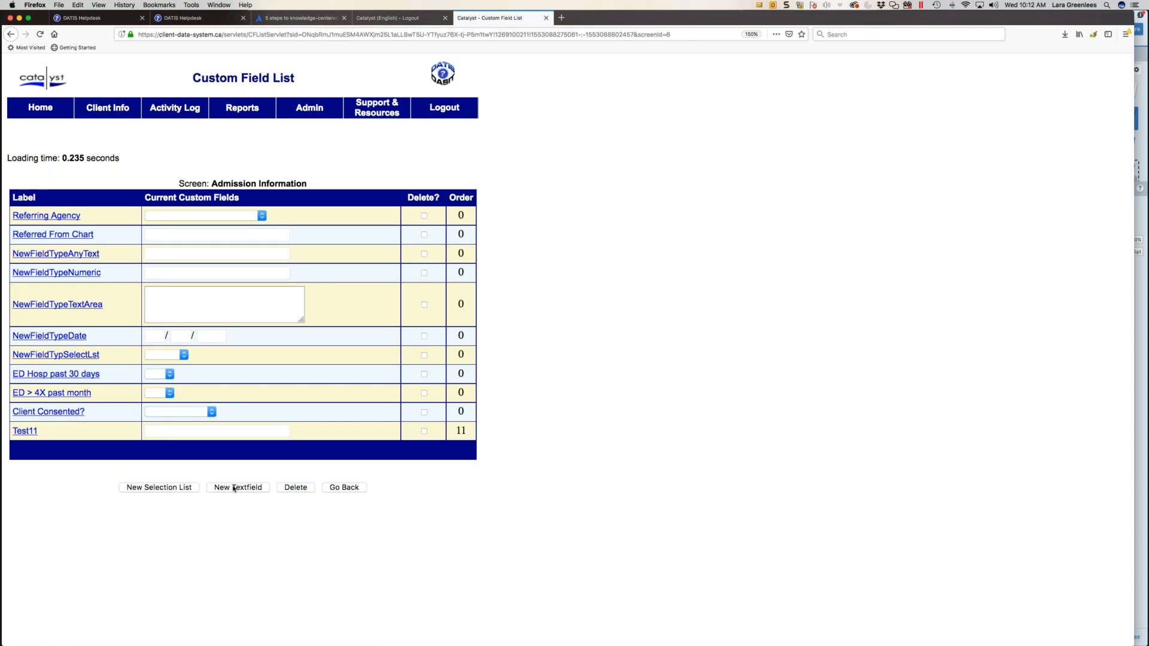
click(177, 489)
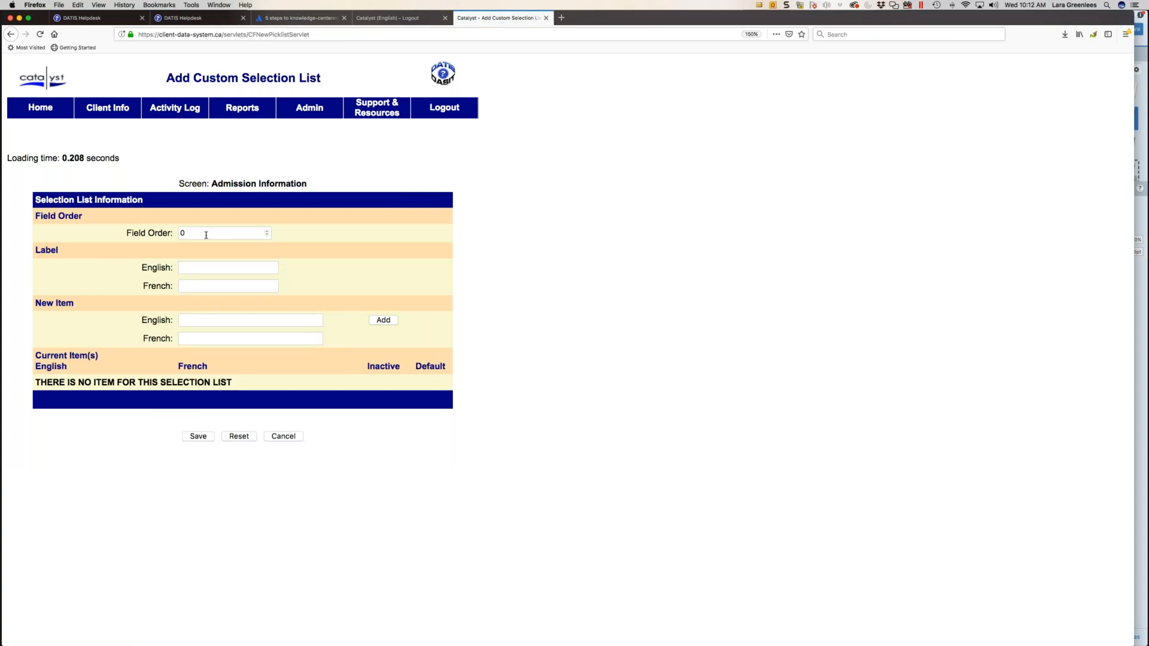
click(190, 267)
text(iy)
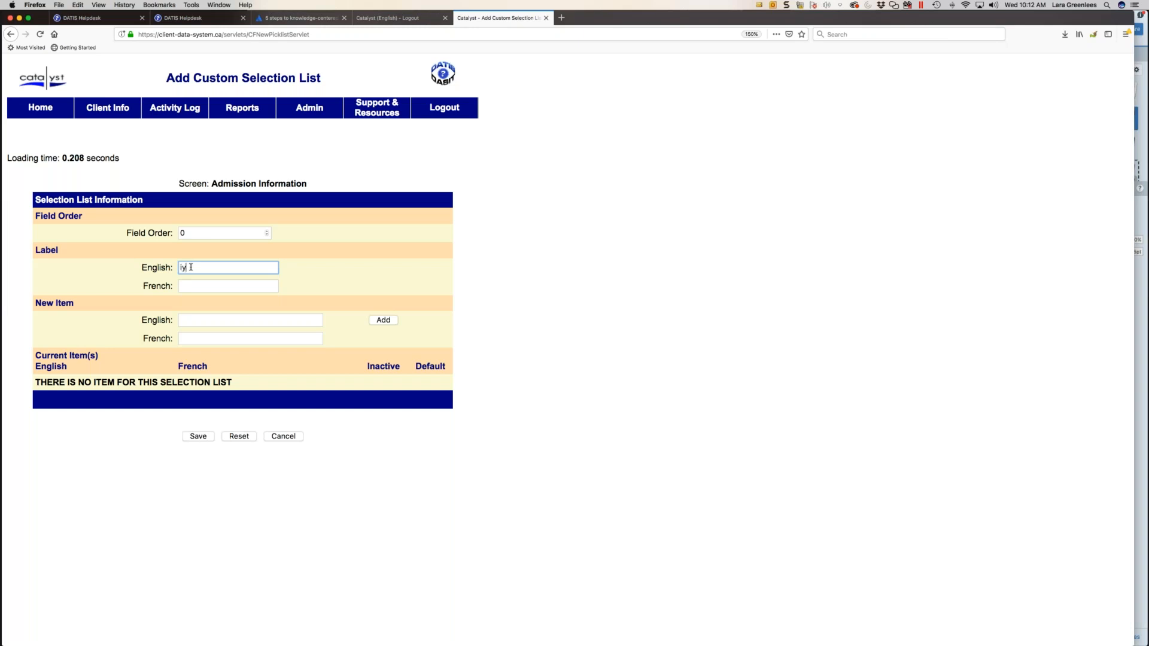
text(tem 1)
key(Tab)
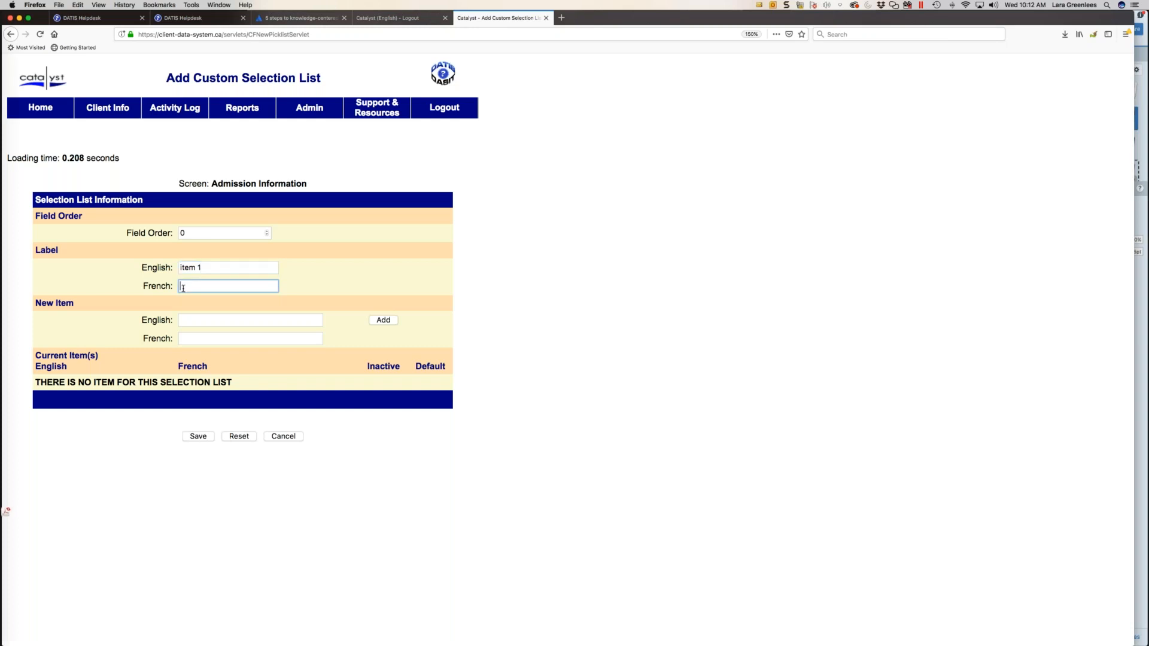
click(204, 321)
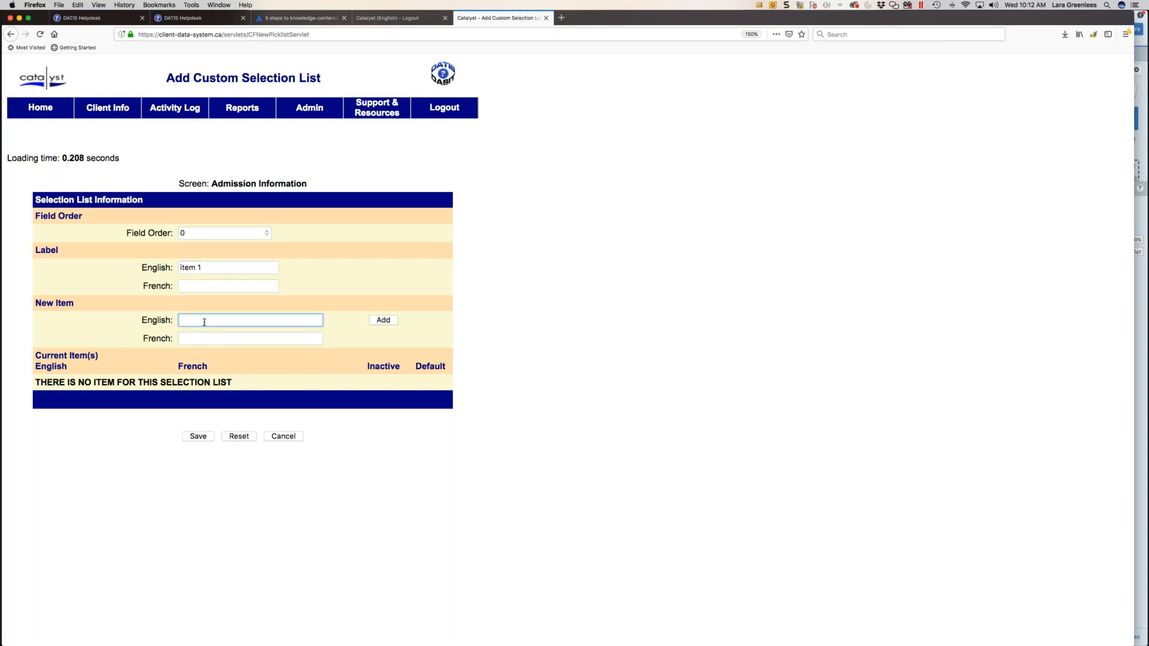
- Set the selection list's English label to the administrator's first name followed by "'s List" and add Item 1
drag(217, 263, 178, 260)
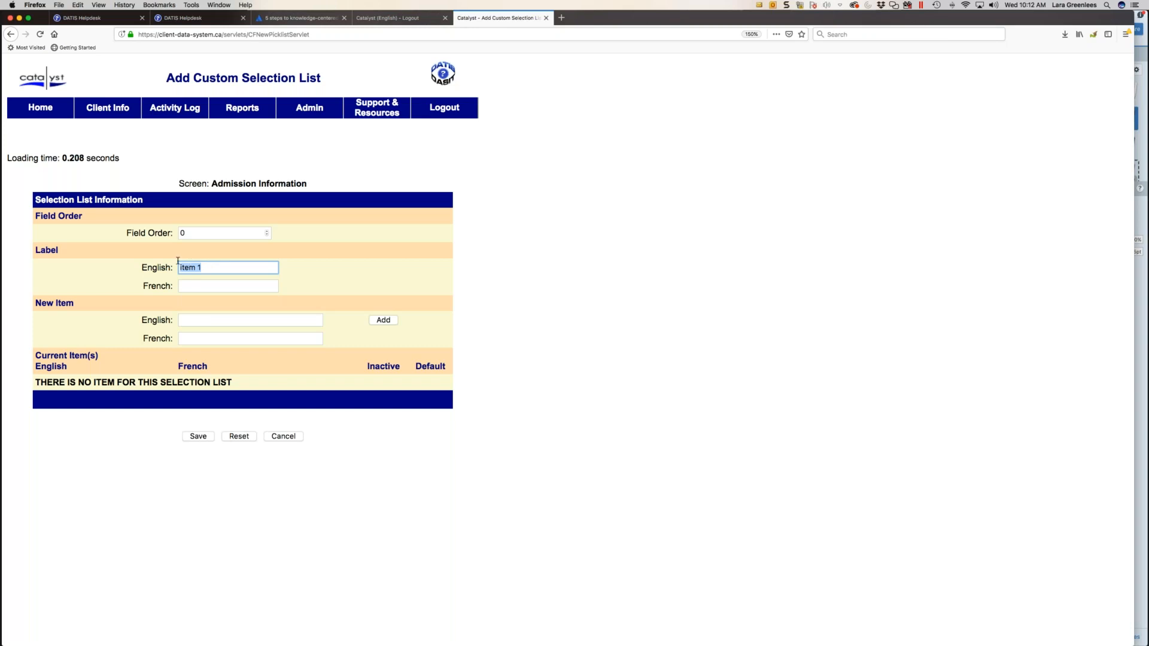
text(Lara's List)
click(210, 319)
text(Item 1)
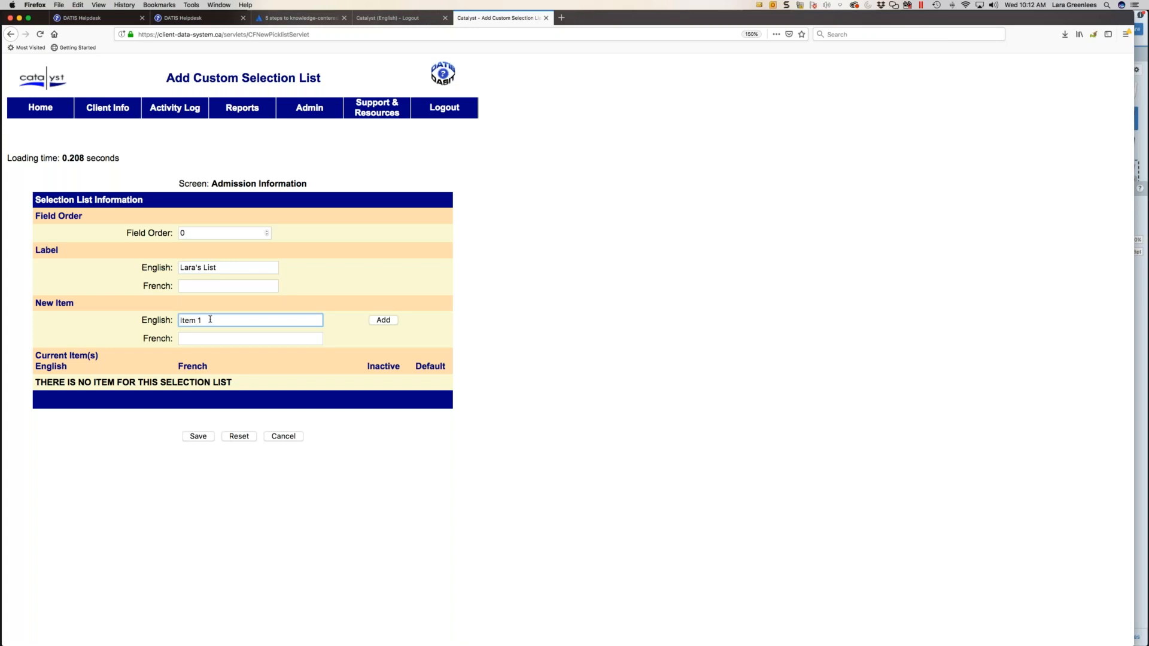
click(383, 320)
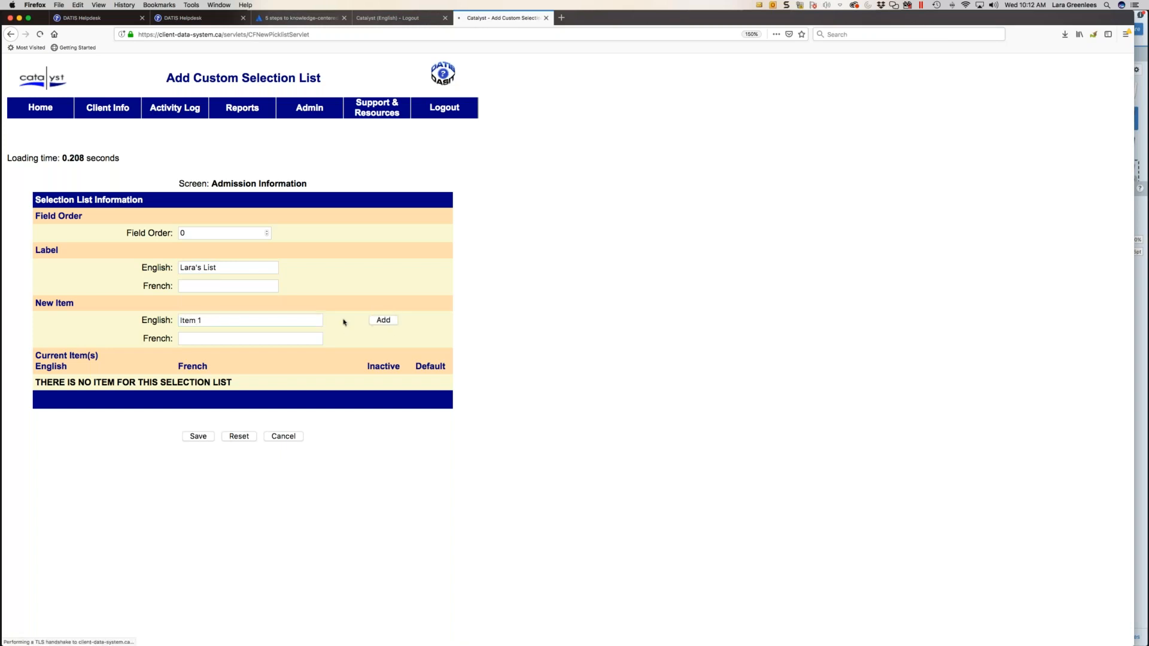
- Add Item 2 and Item 3 to the custom selection list and save it with field order 0
click(192, 320)
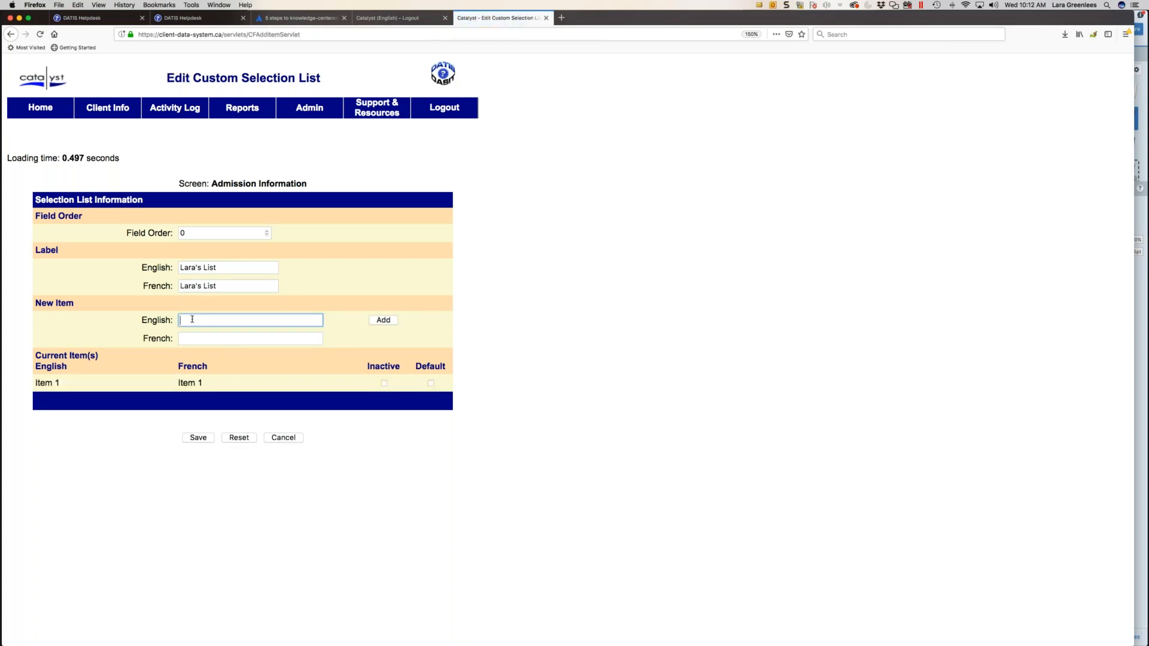
text(Item 2)
click(383, 321)
click(211, 321)
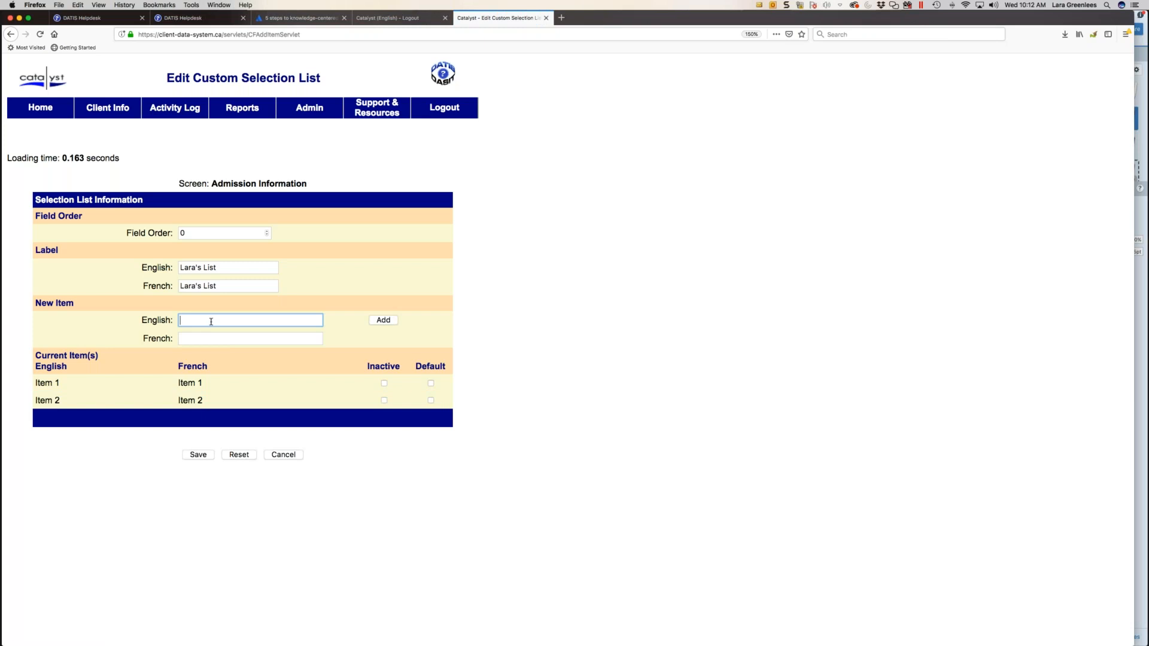
text(Item 3)
click(385, 321)
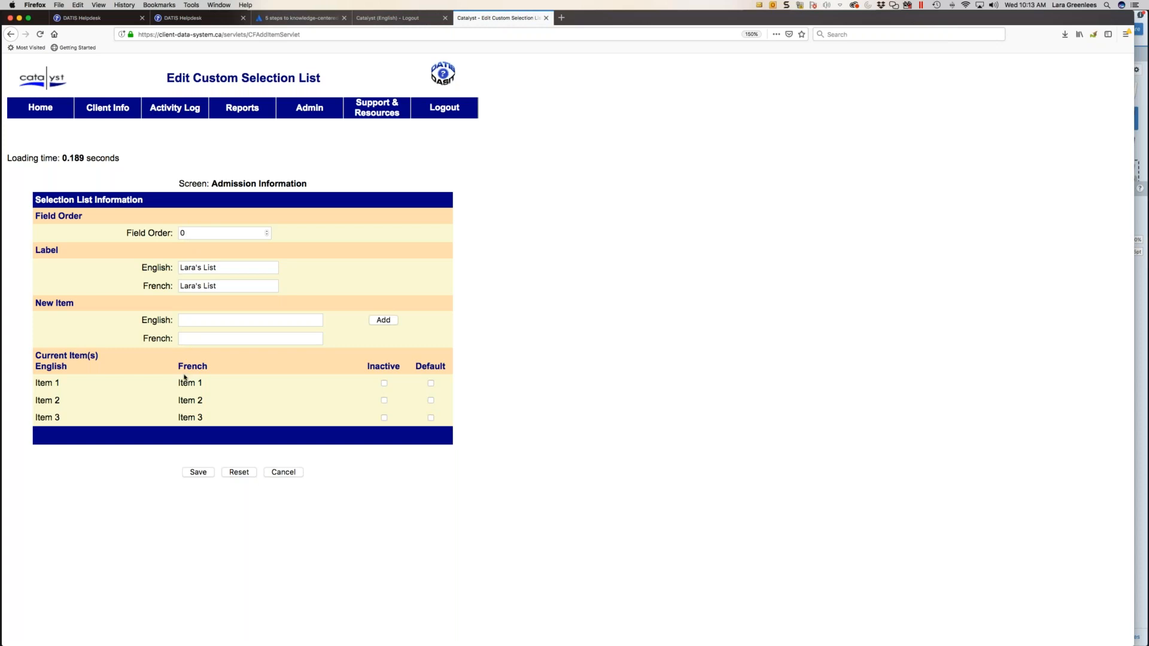
click(180, 232)
click(198, 472)
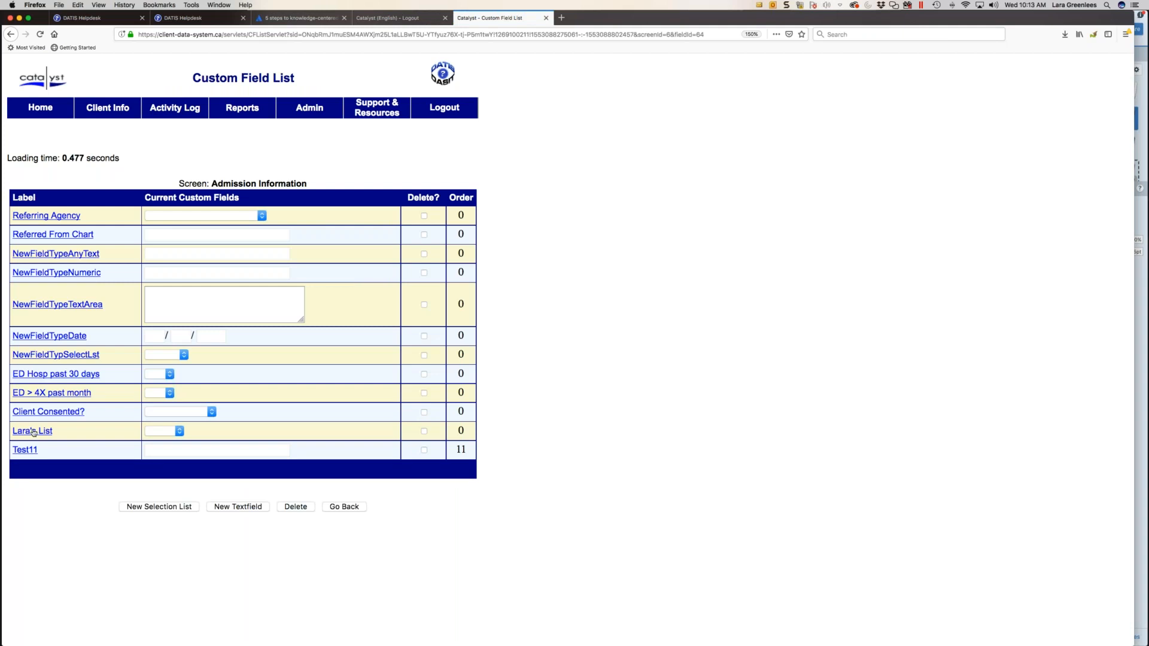
- Check the new selection list's items in the Admission Information custom fields and delete that list
click(162, 432)
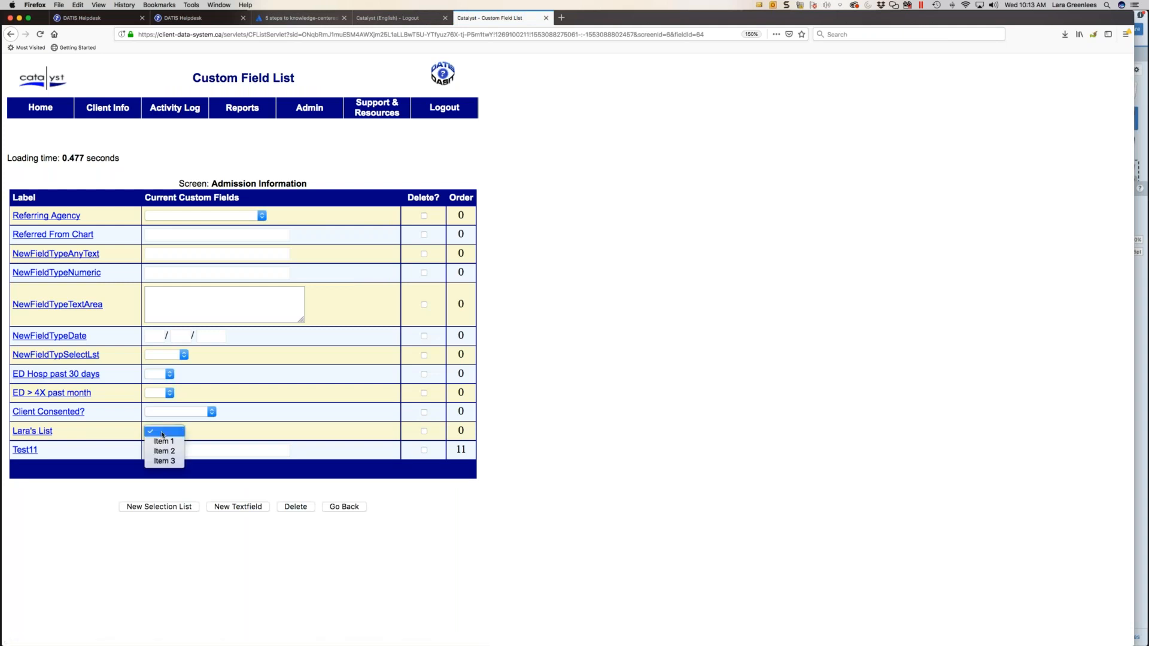
click(210, 436)
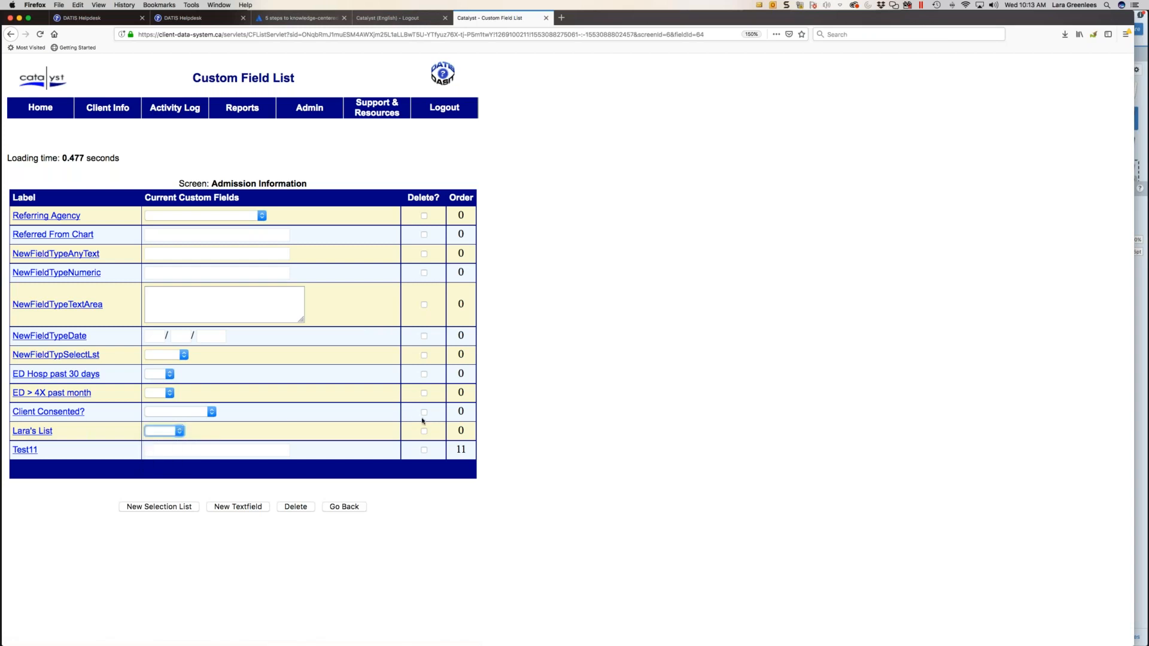
click(424, 431)
click(301, 508)
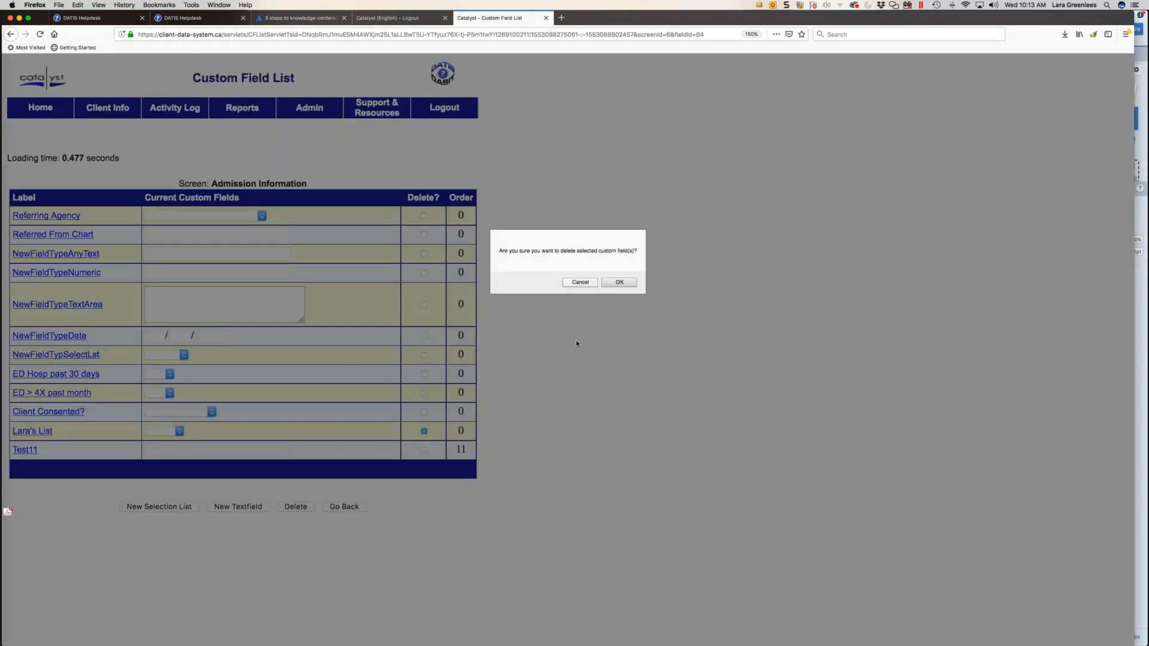
click(622, 283)
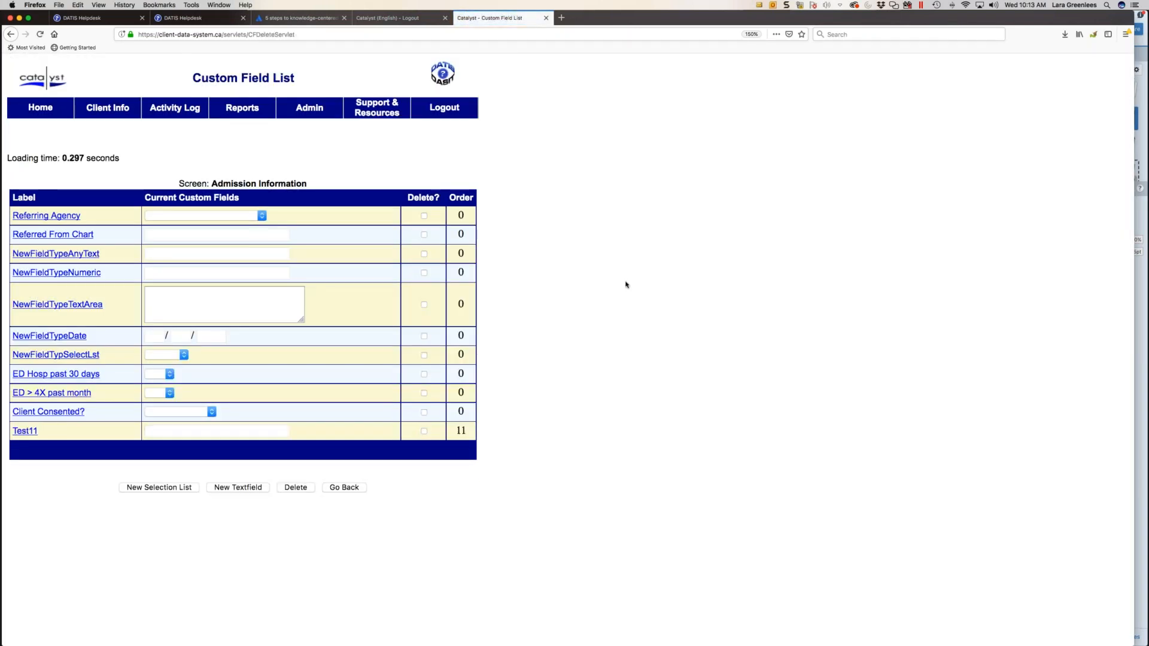
- Add a custom textfield of type Date, labelled in English with the administrator's first name followed by "'s Text", and save it
click(231, 490)
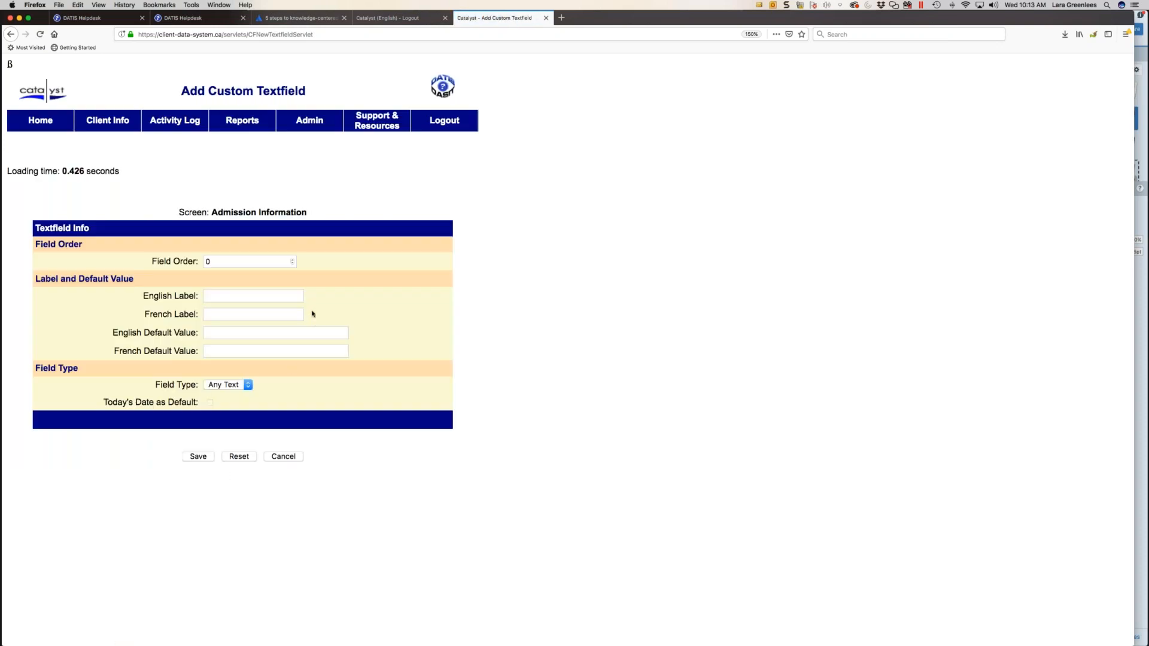
click(221, 299)
text(La)
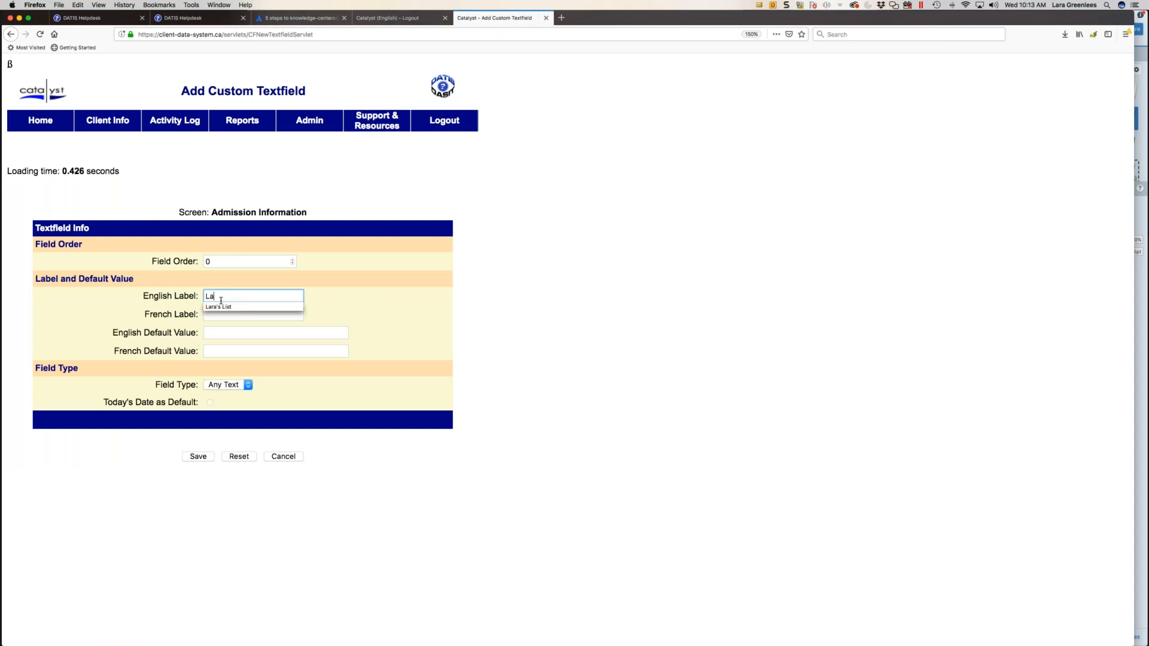
text(ra's Text)
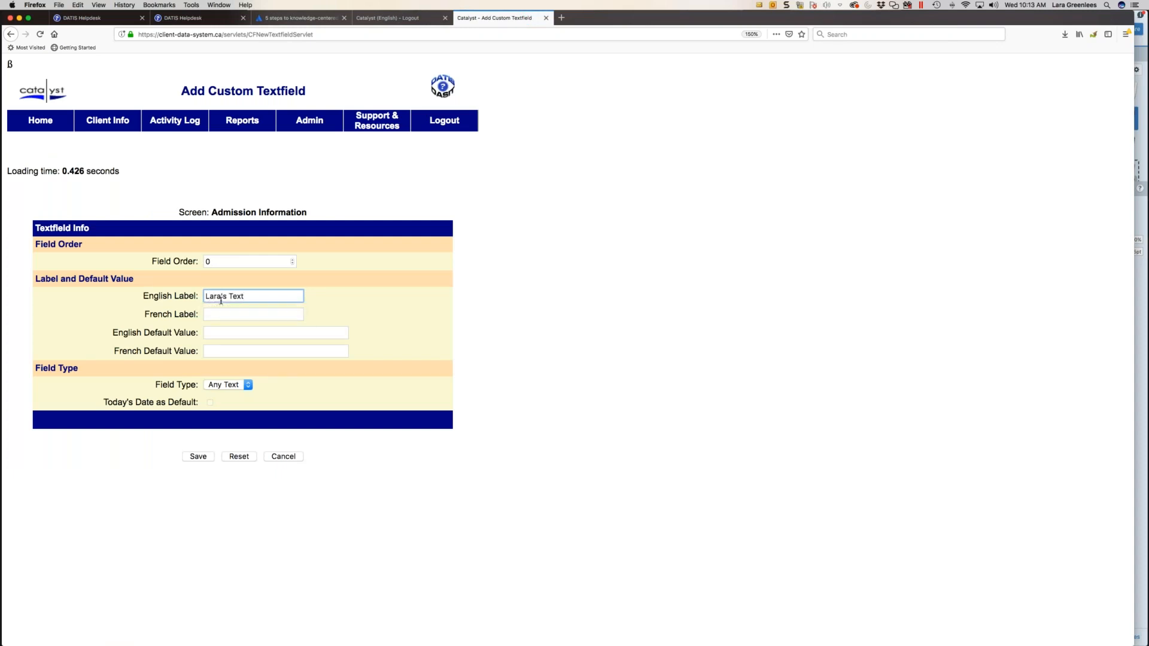
click(237, 332)
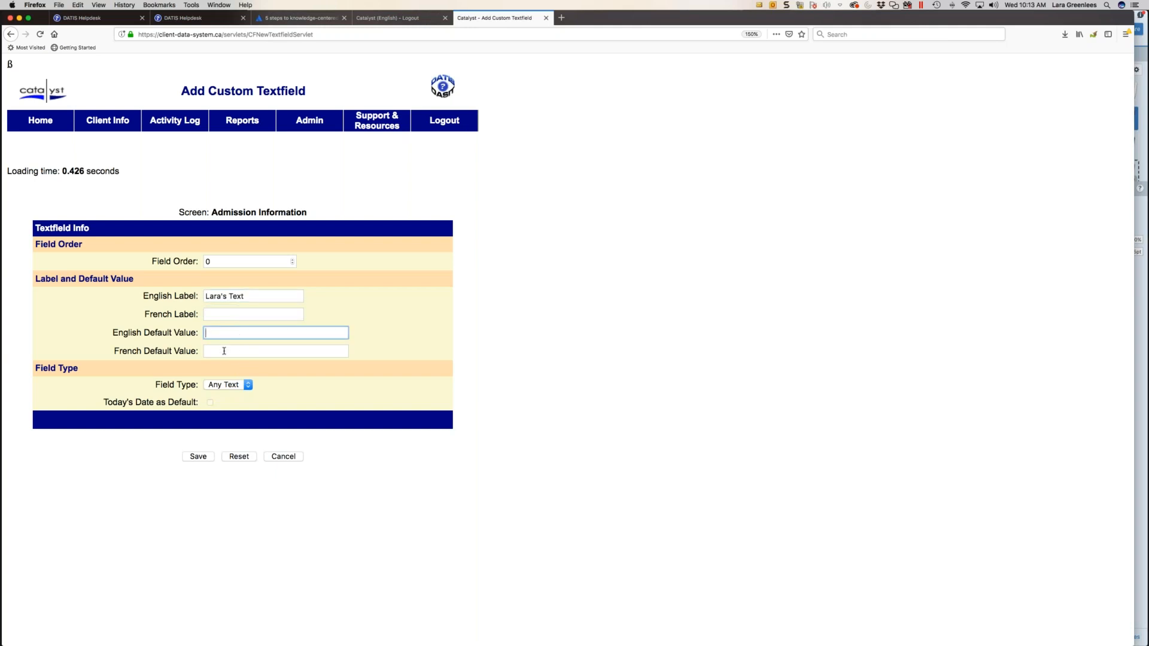
click(218, 386)
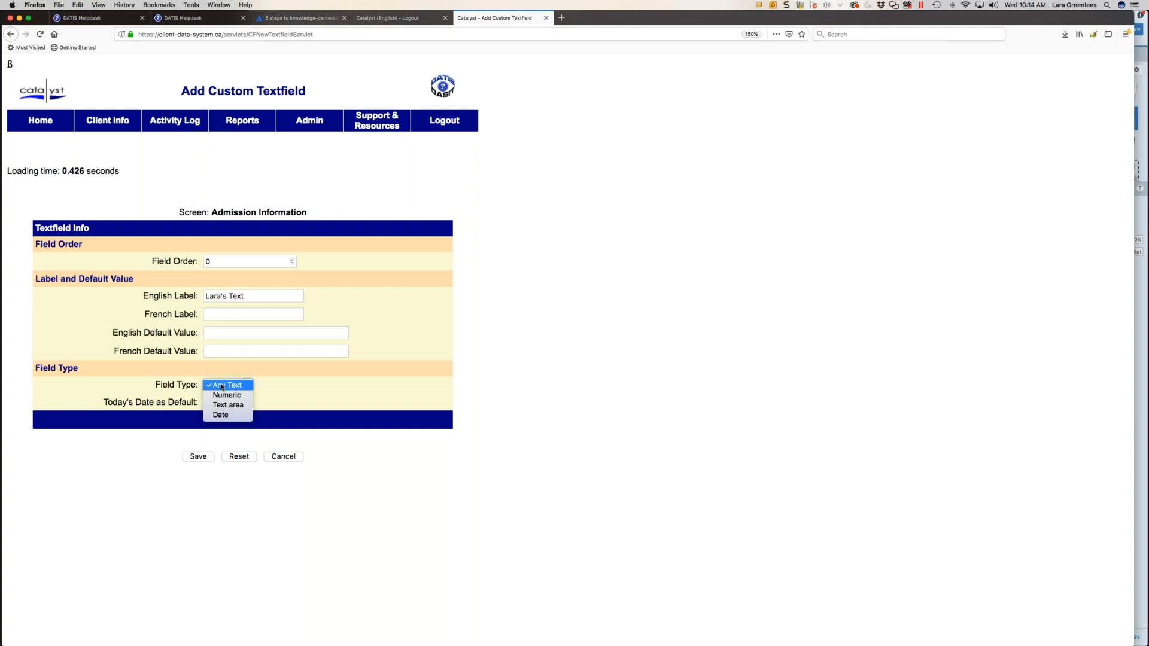
click(233, 415)
click(198, 456)
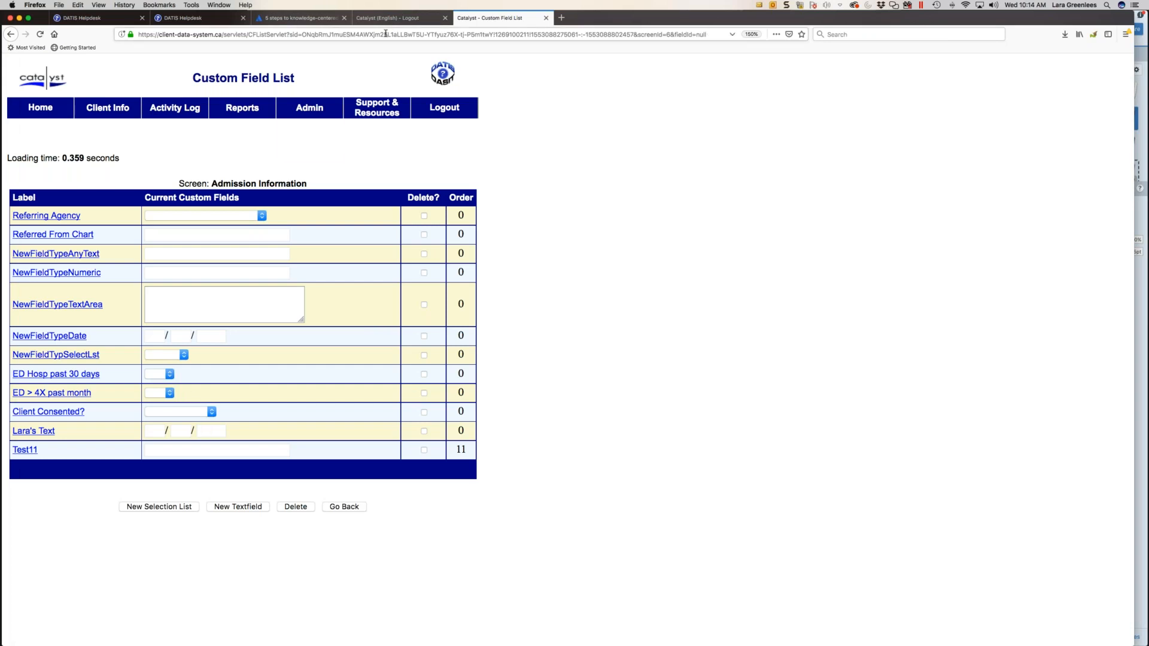
- Open the Participating Agency Selection List for Outgoing Referrals from Administration and examine the available and selected agency sites
mouse_move(304, 115)
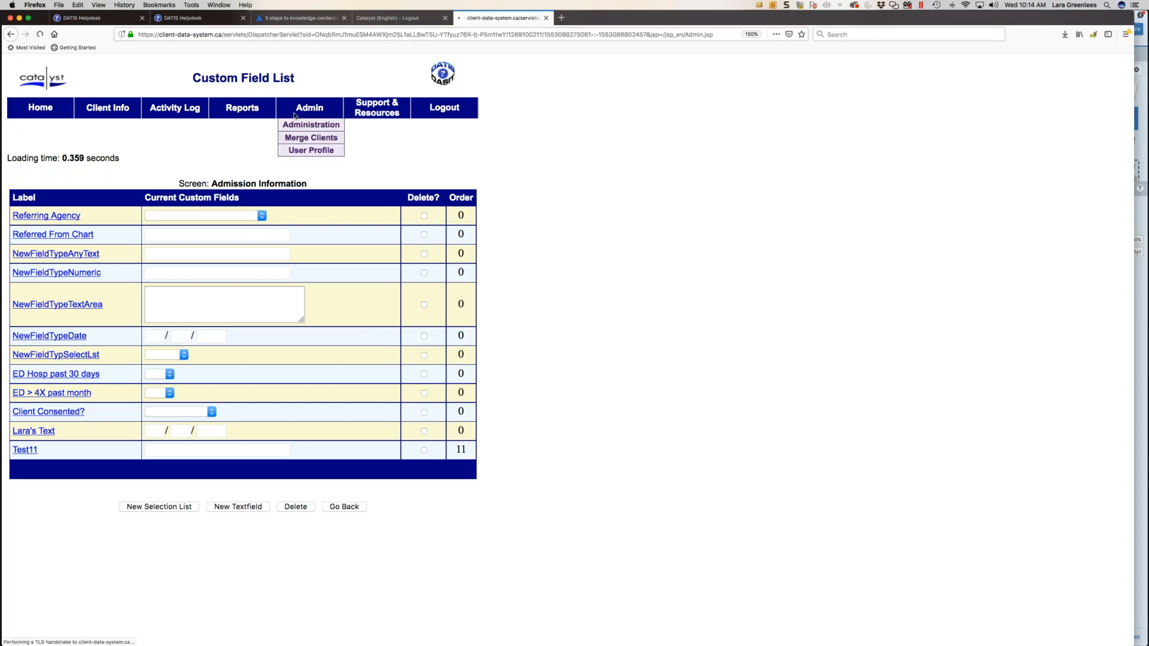
click(305, 133)
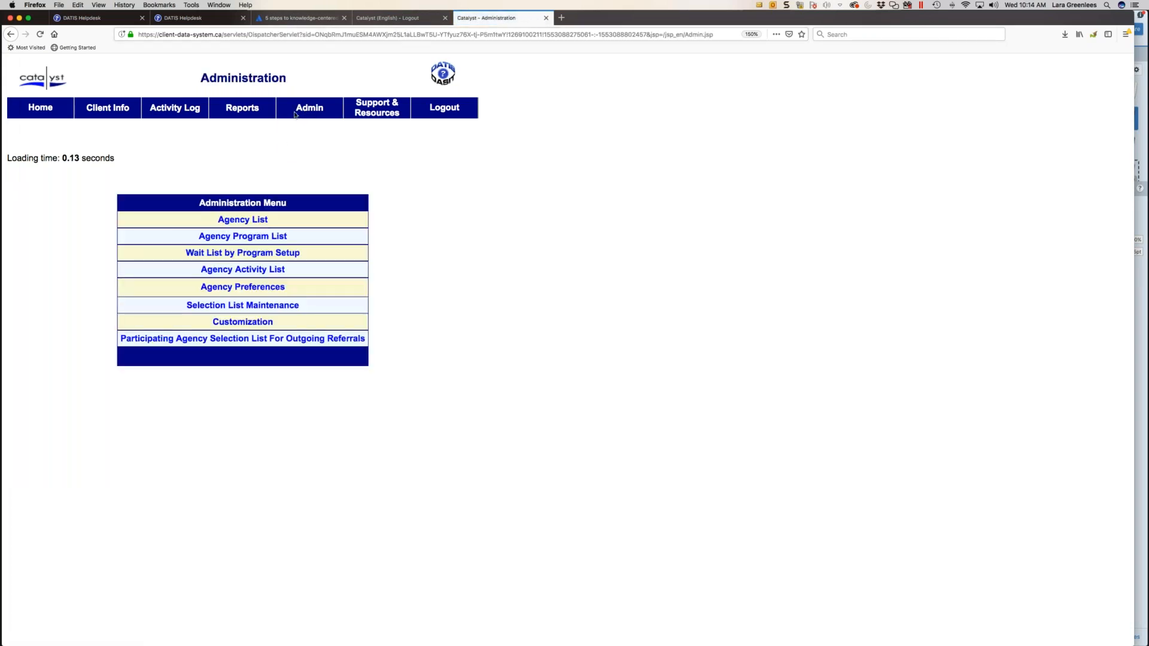
click(254, 339)
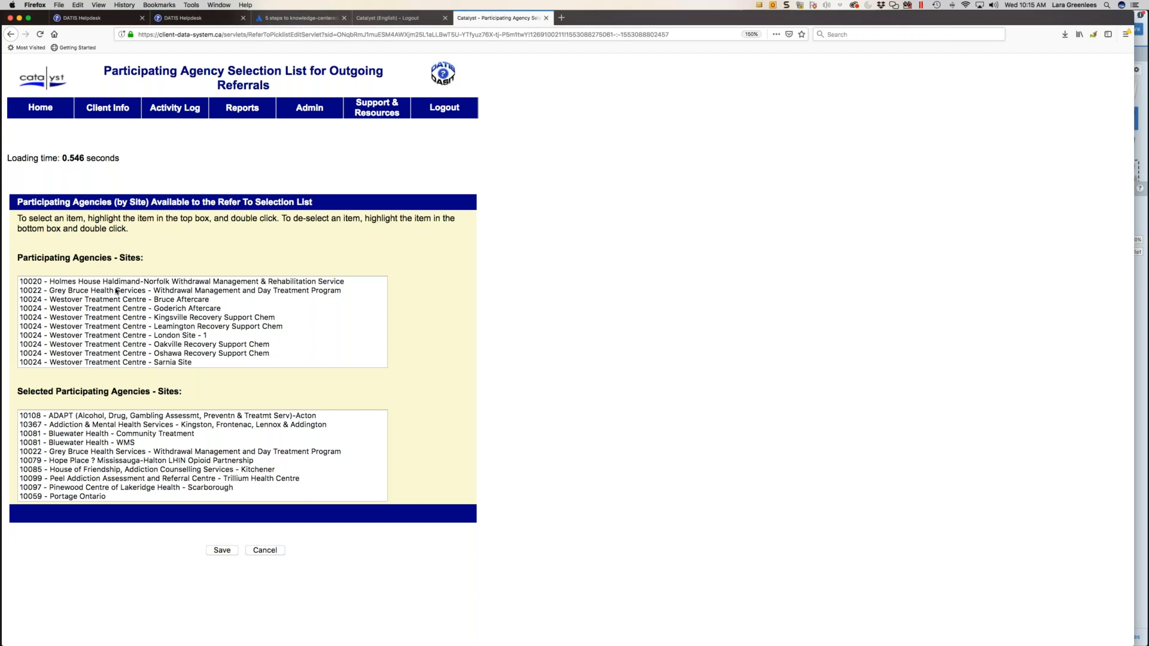
click(30, 301)
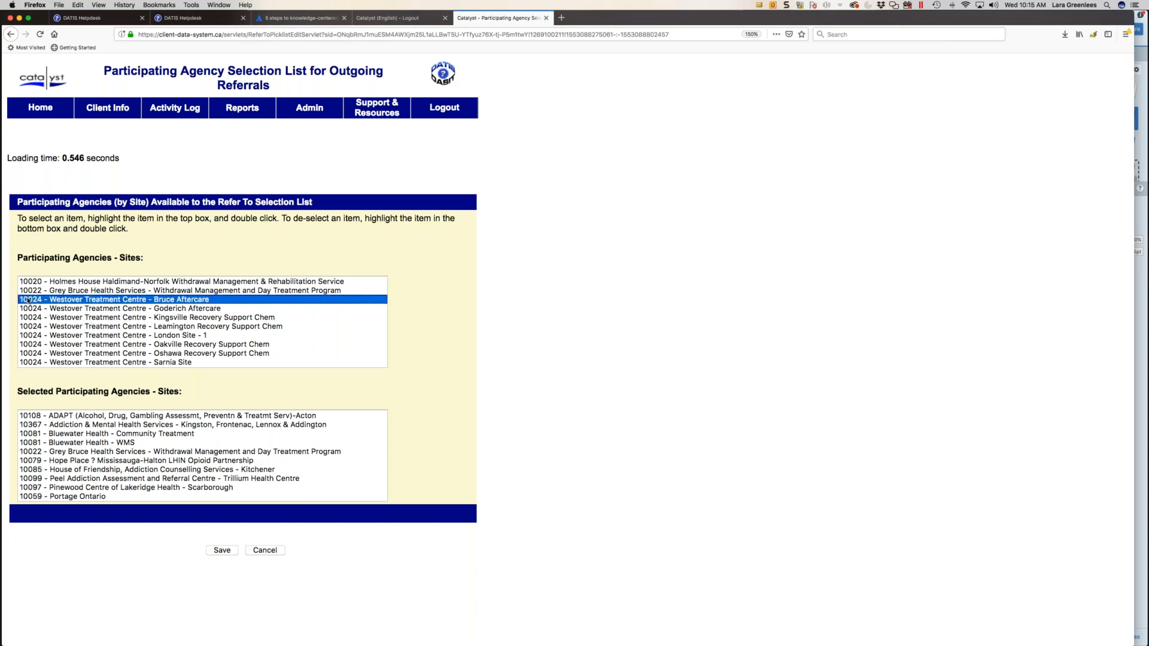
scroll(34, 353, down, 1)
scroll(33, 351, down, 3)
scroll(31, 344, up, 4)
click(98, 432)
scroll(99, 434, down, 5)
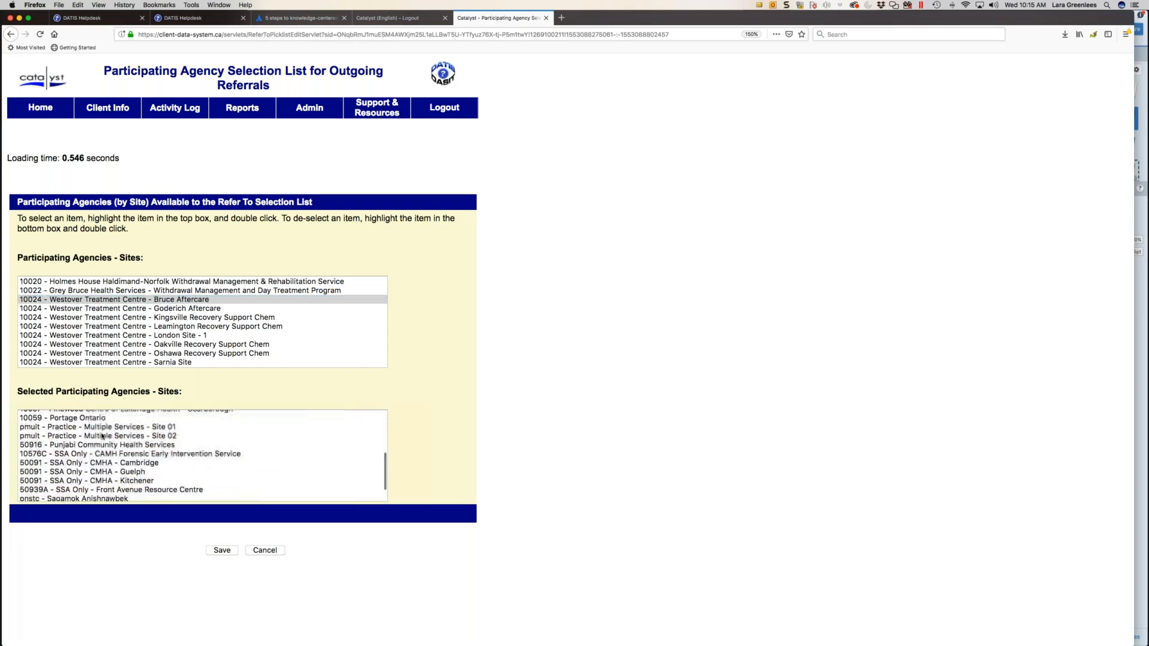
scroll(102, 434, up, 5)
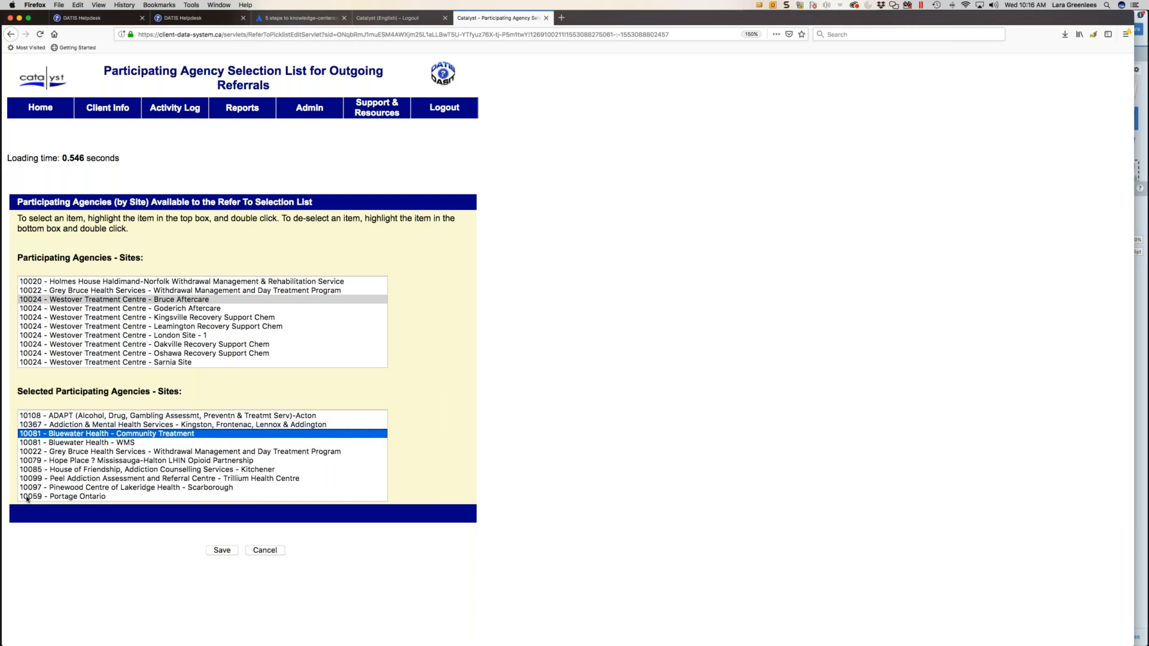
- Try to add Westover Treatment Centre - Bruce Aftercare to the selected participating agency sites
click(30, 301)
scroll(30, 302, down, 1)
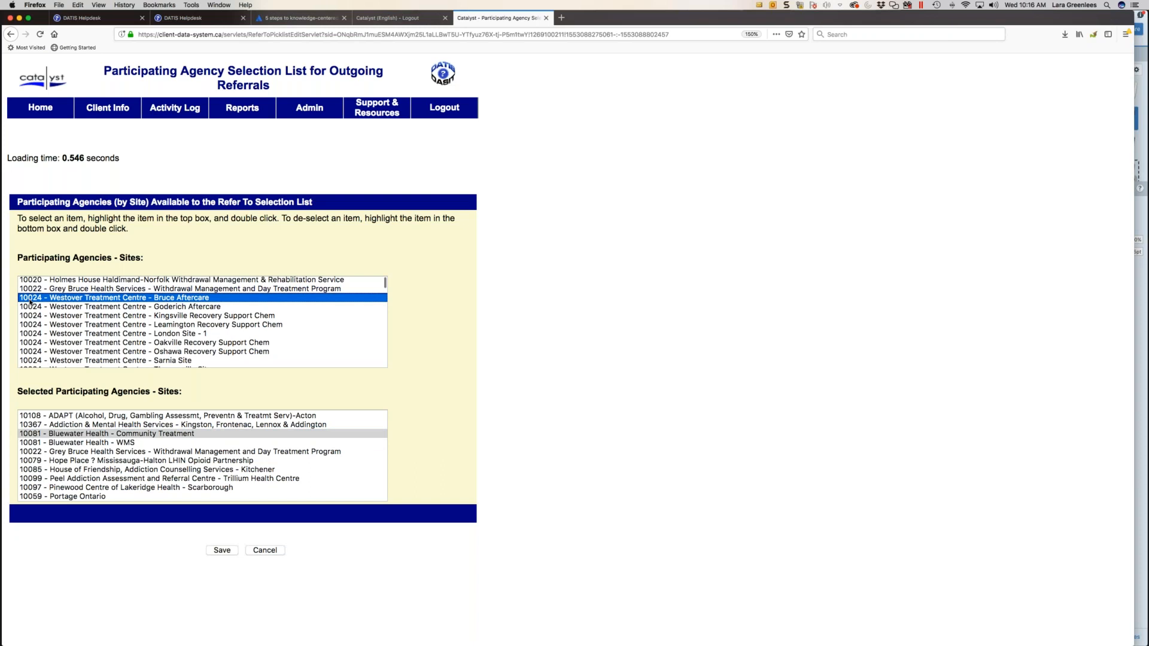
double_click(31, 302)
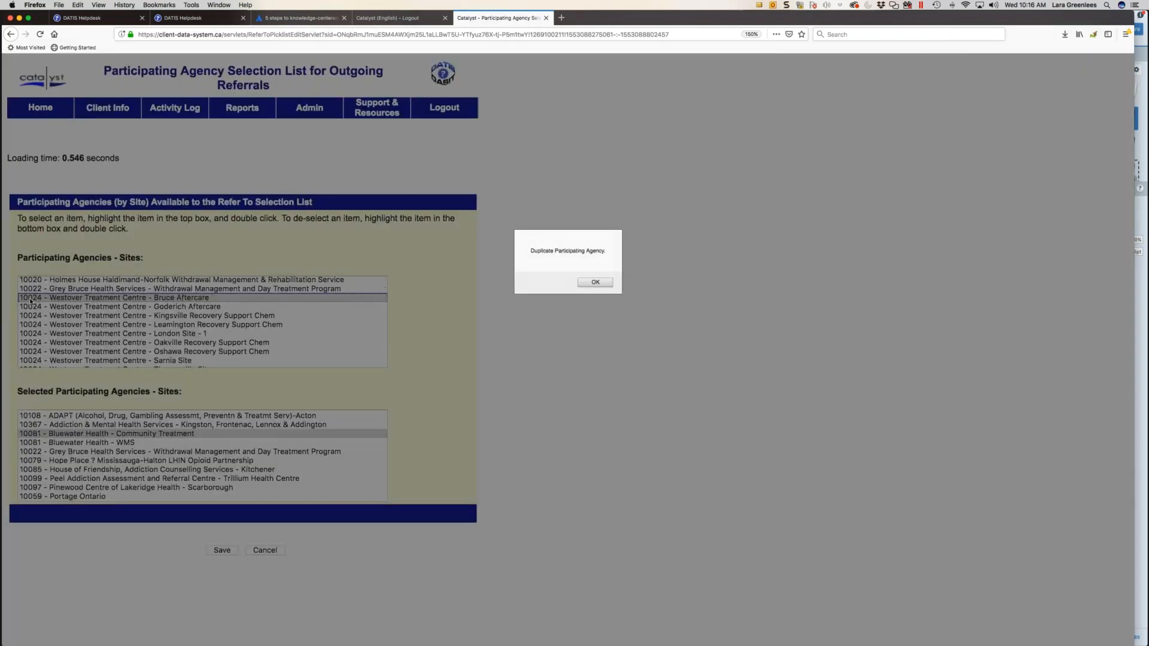
click(596, 282)
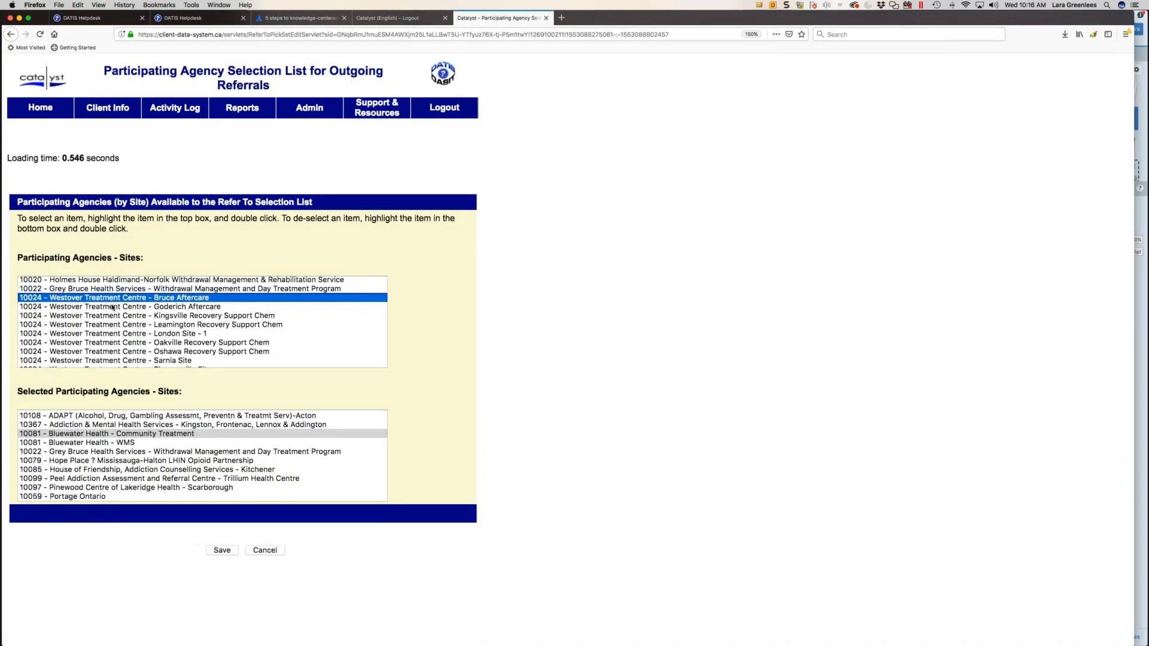
- Add Westover Treatment Centre - Oakville Recovery Support Chem to the selected participating sites and highlight its entry there
click(43, 345)
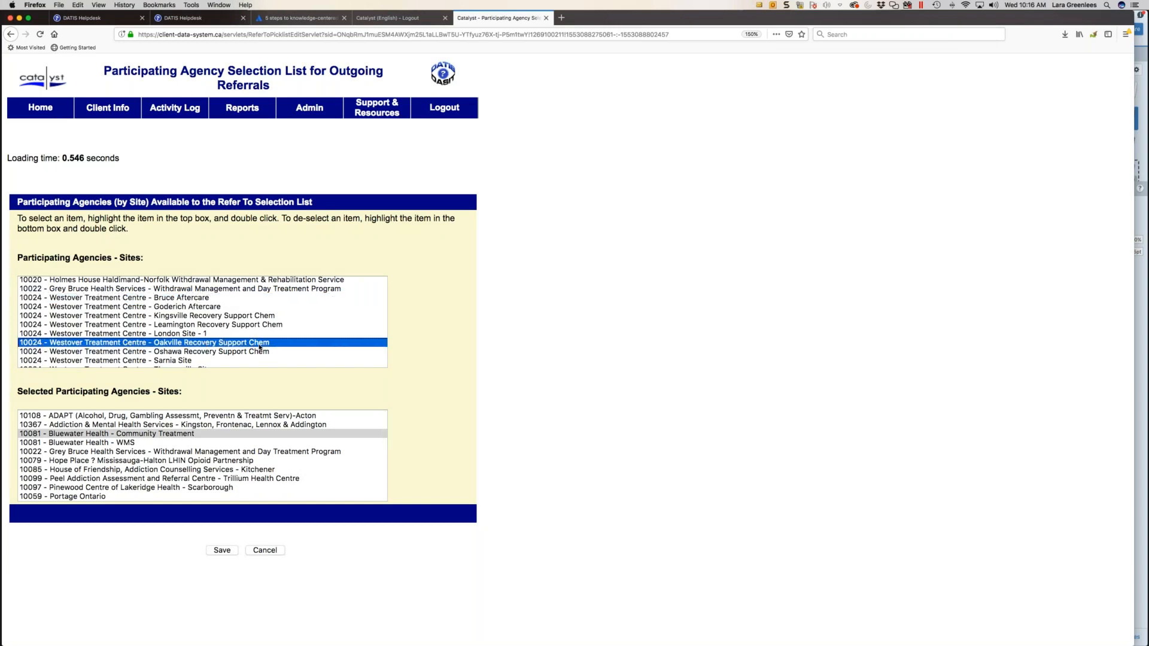
click(125, 460)
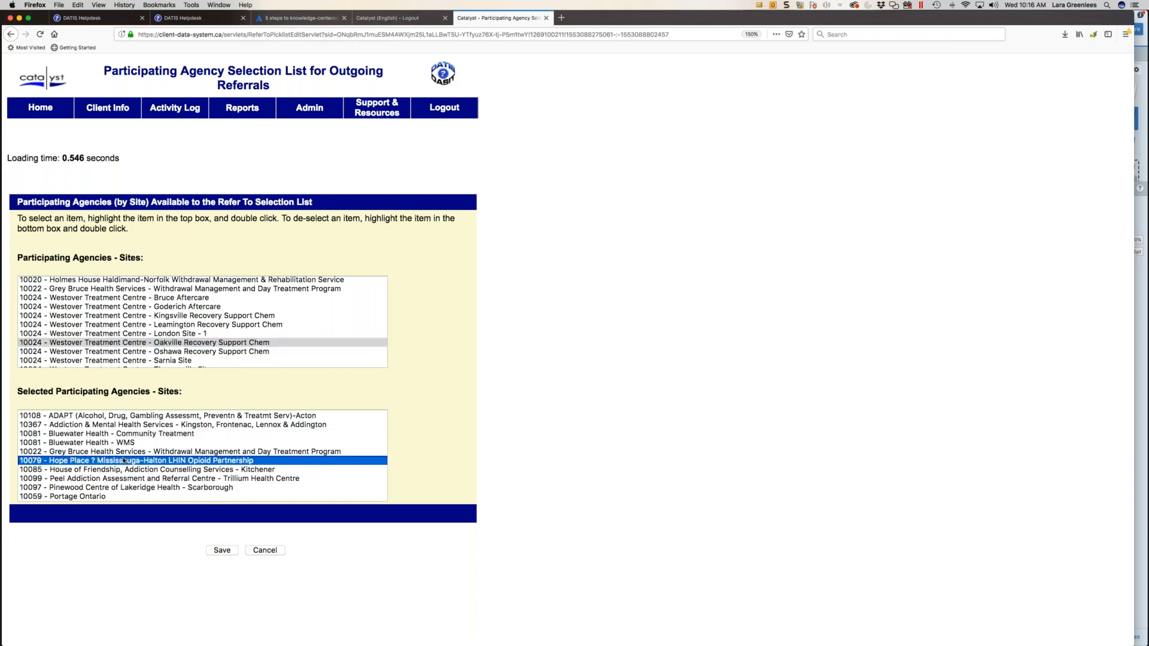
scroll(124, 460, down, 3)
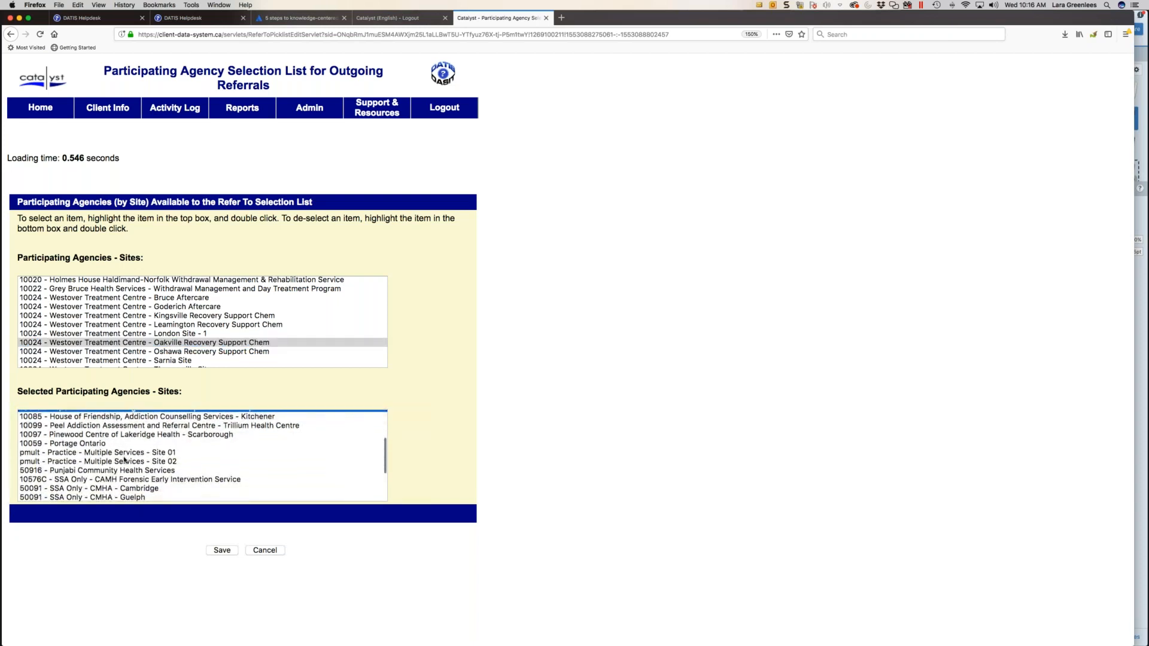
scroll(124, 460, down, 3)
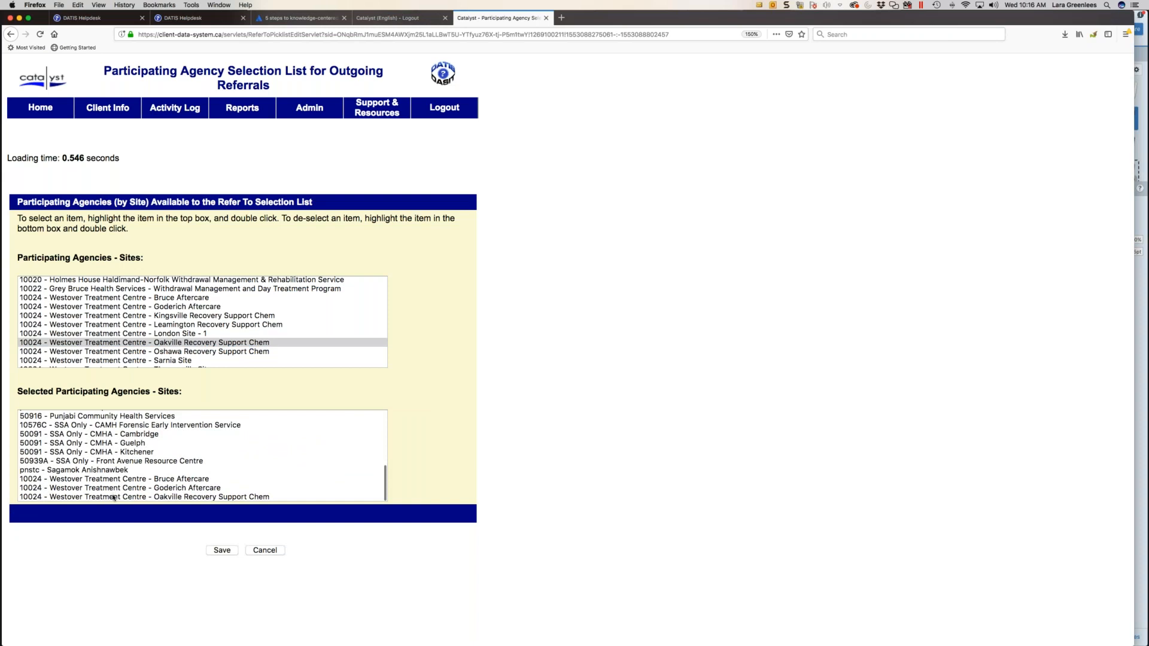
click(114, 498)
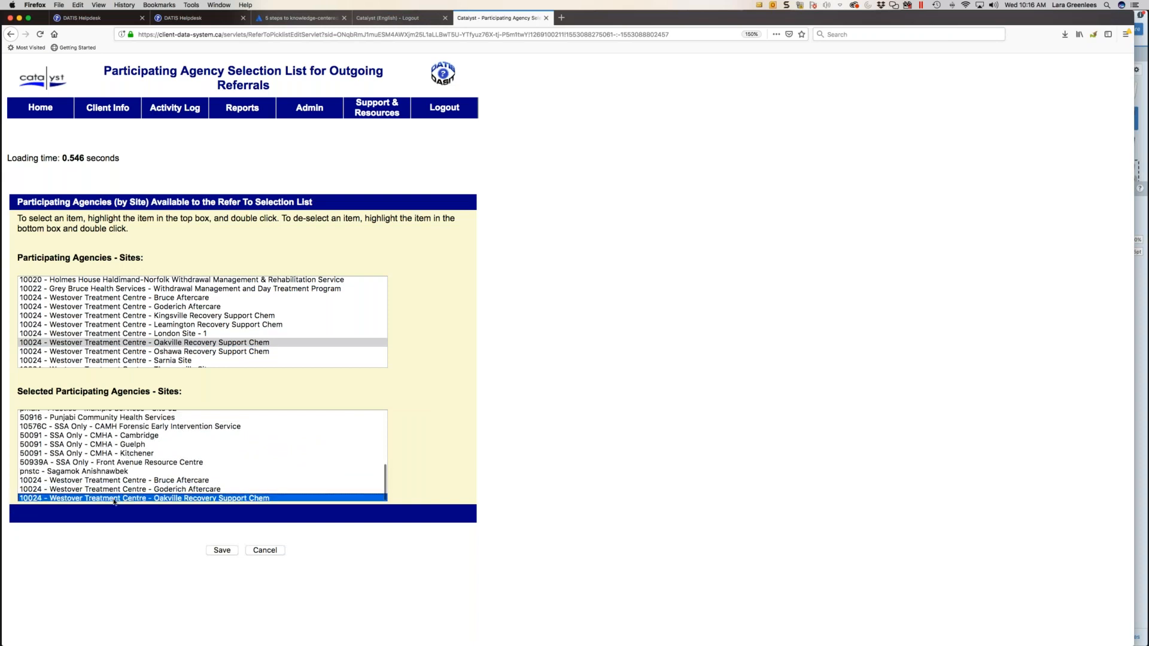
- Remove Sagamok Anishnawbek from the selected participating agency sites, save the selection list and leave it
scroll(113, 501, down, 1)
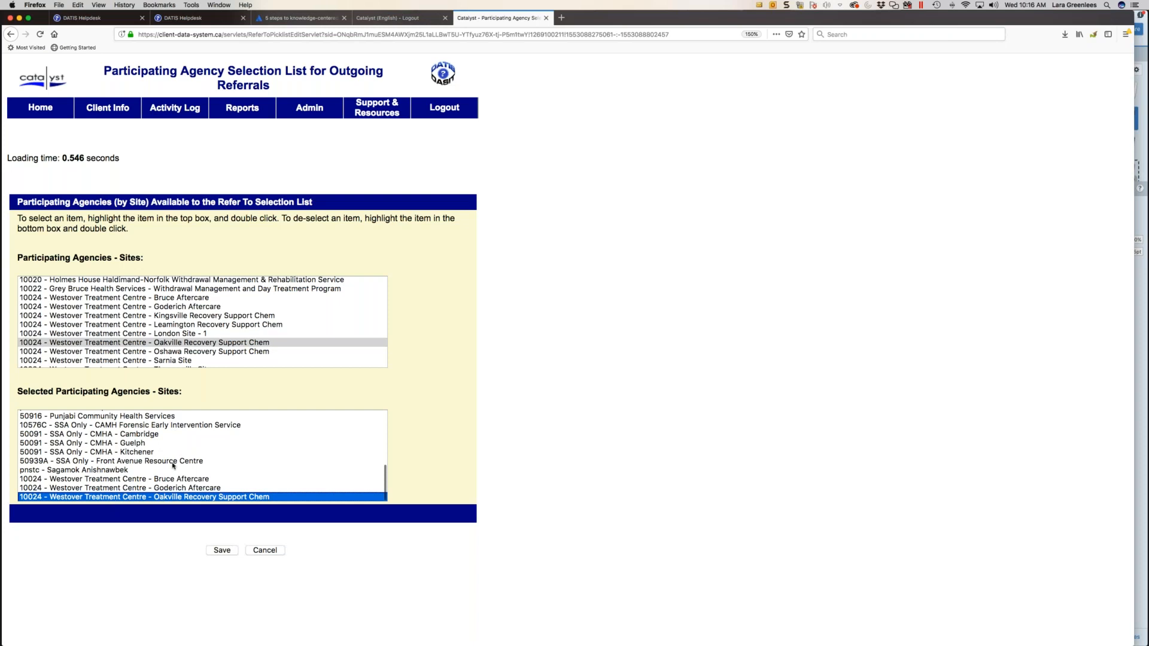
click(77, 471)
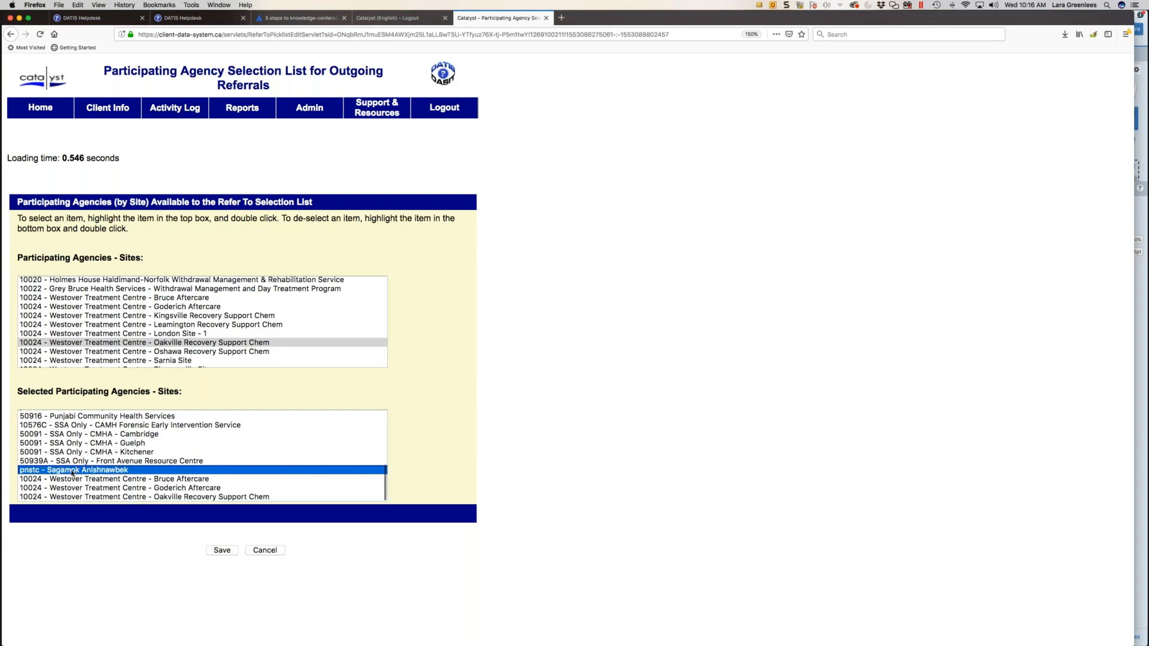
double_click(72, 471)
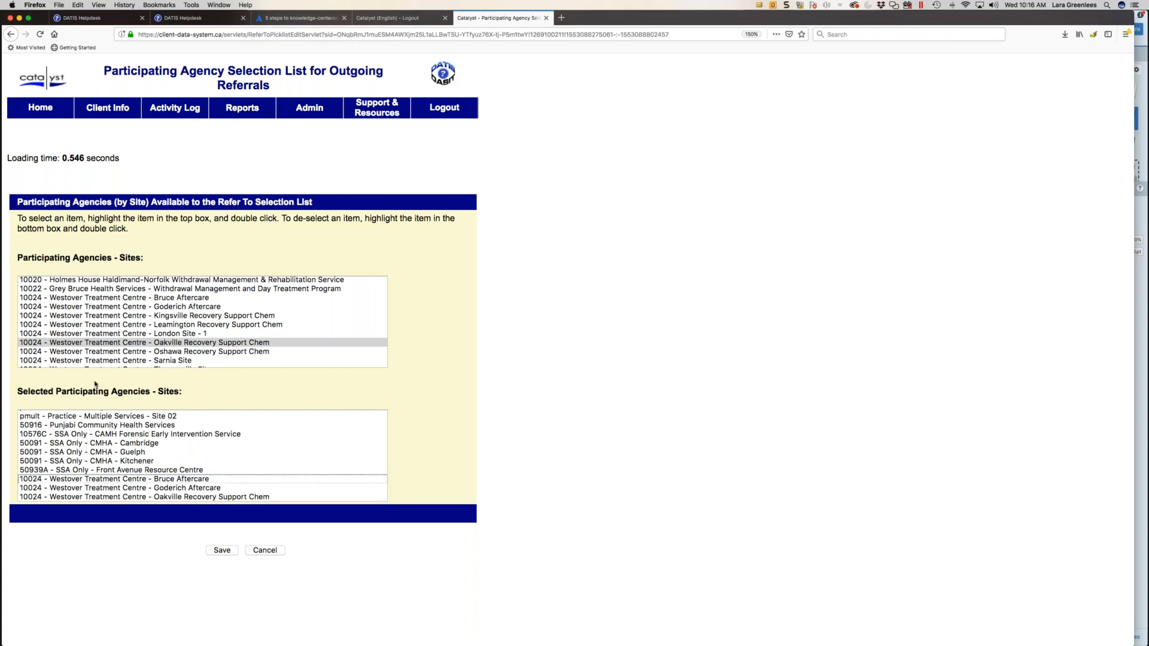
click(225, 551)
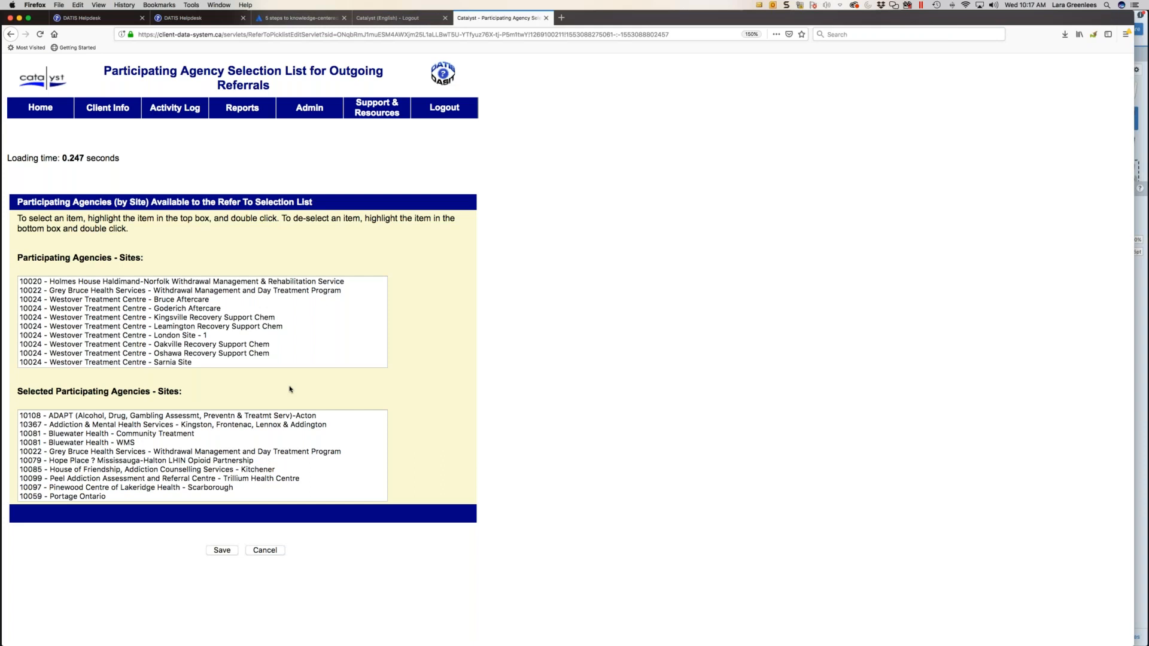
mouse_move(179, 114)
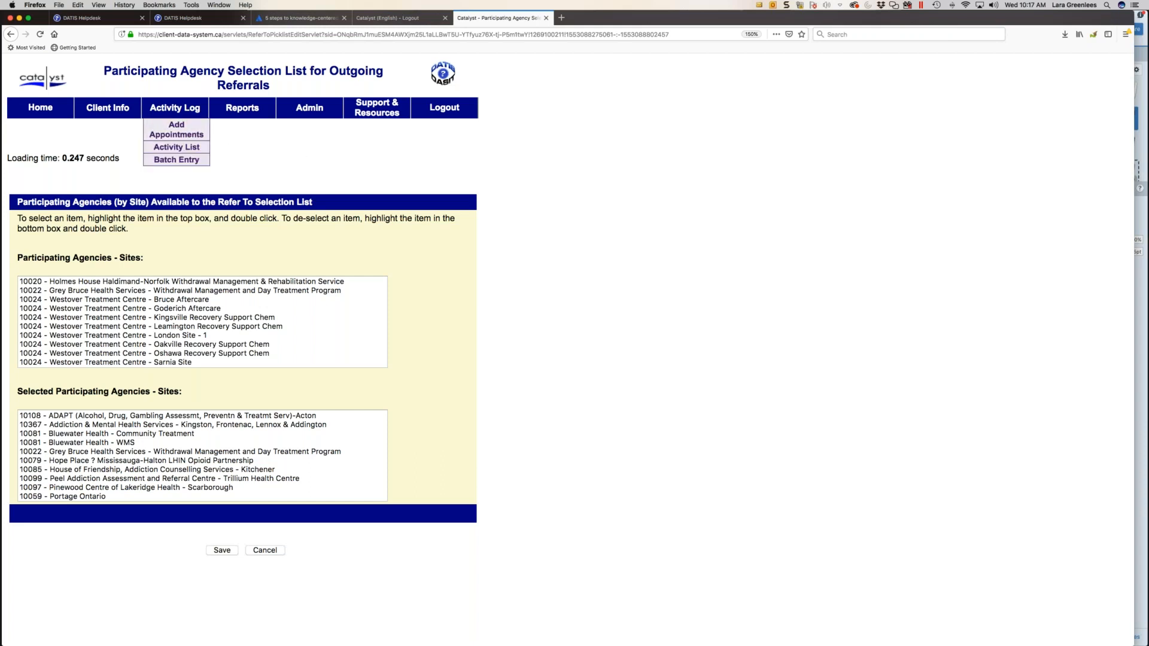
mouse_move(241, 114)
click(266, 549)
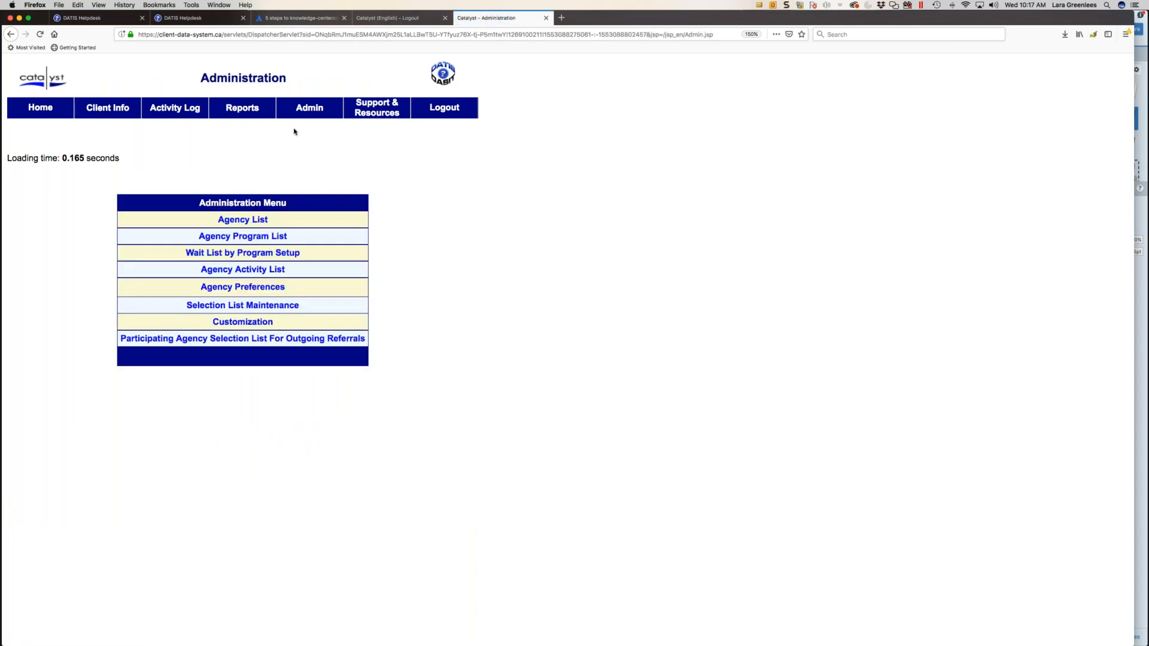
- Search the client records with Gender set to Female as the only criterion
click(121, 126)
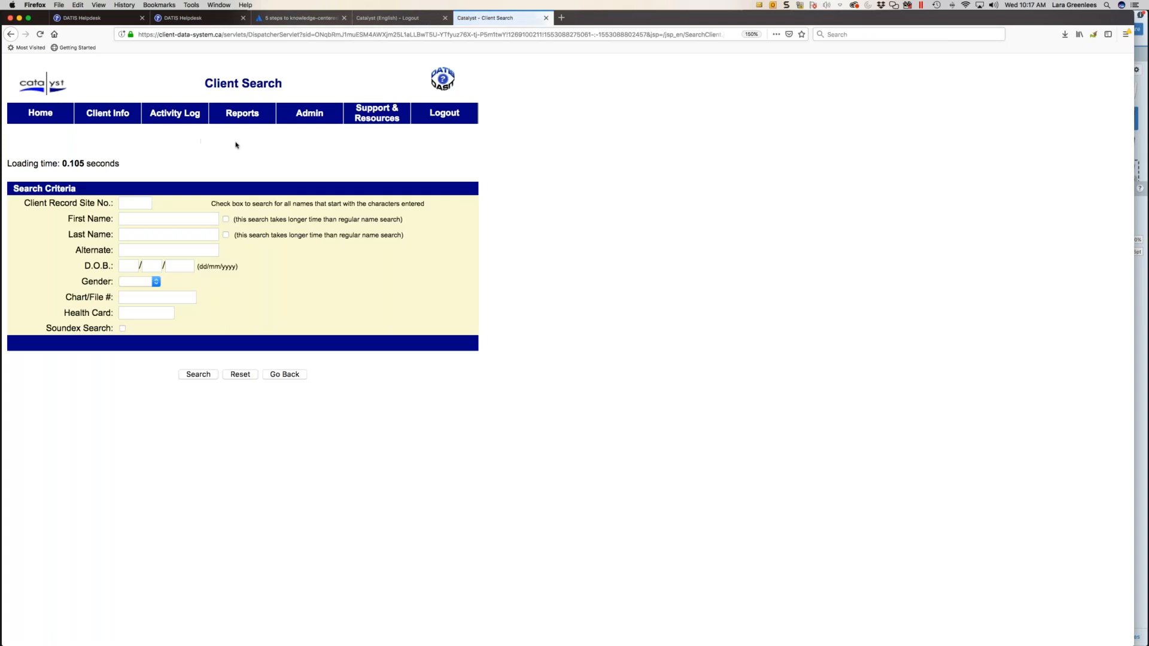
click(145, 284)
key(Escape)
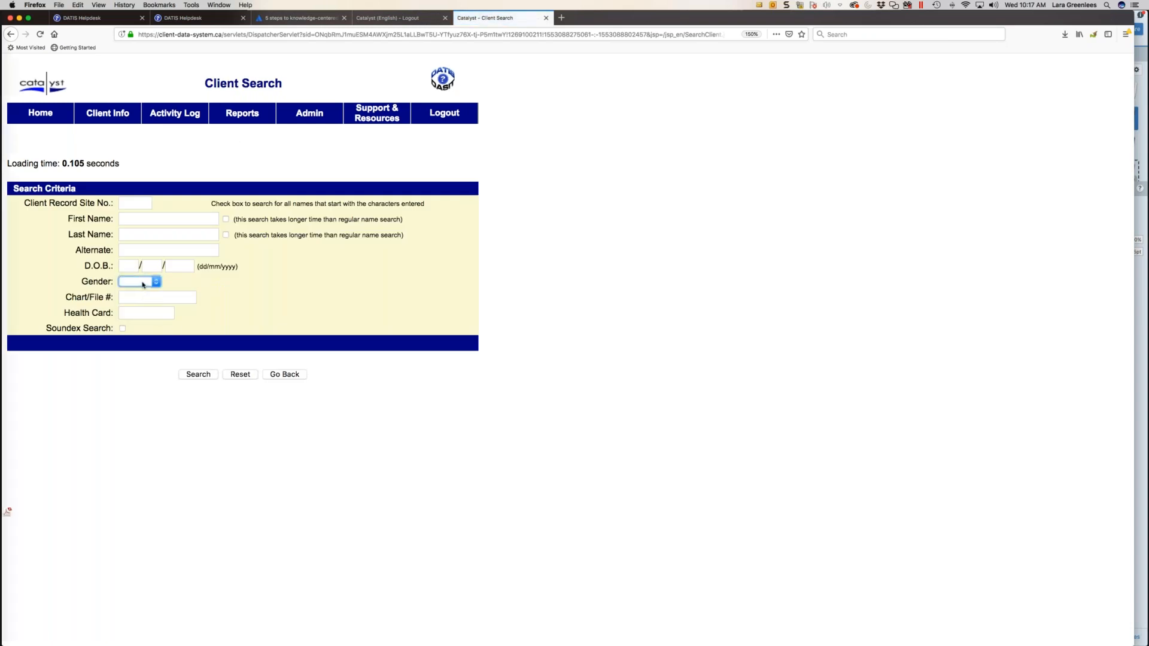
click(143, 282)
click(142, 300)
click(198, 374)
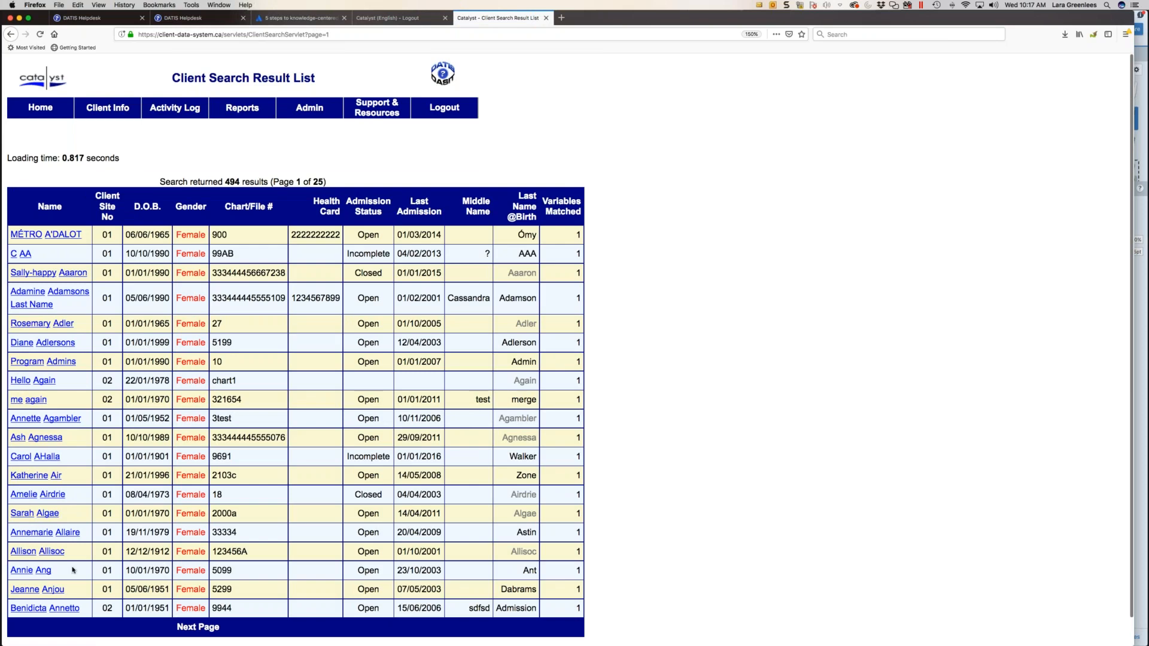
- Open a client with an open admission from the search results and go to the outgoing referrals of admission 1
scroll(67, 561, down, 1)
click(58, 546)
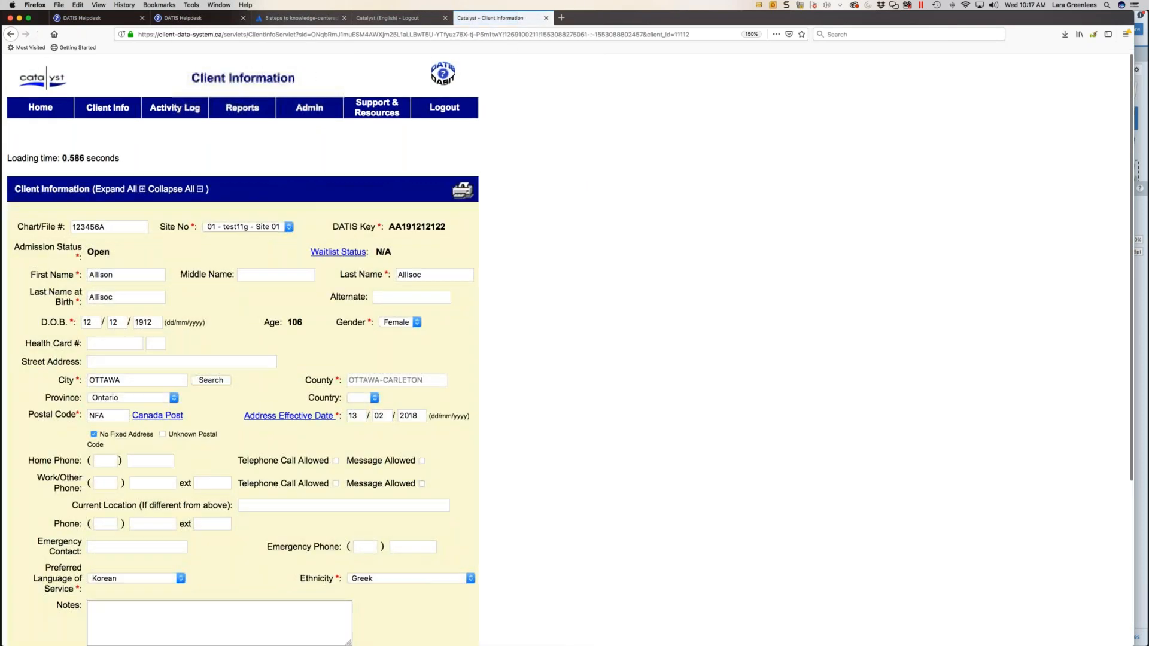
scroll(57, 546, down, 5)
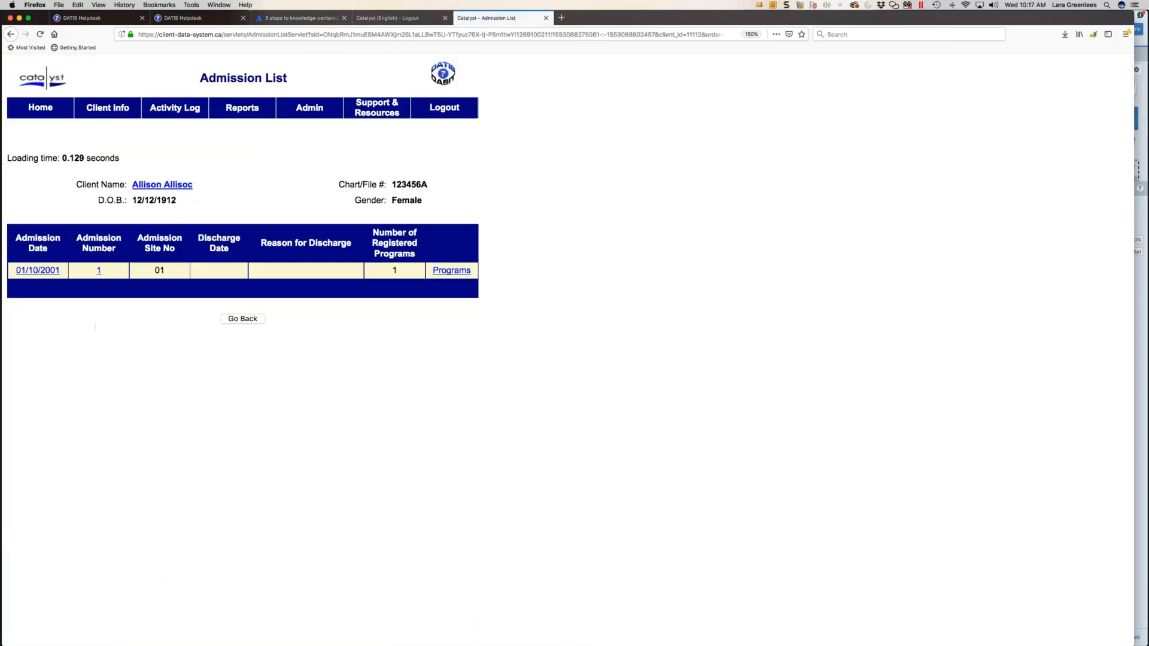
click(40, 270)
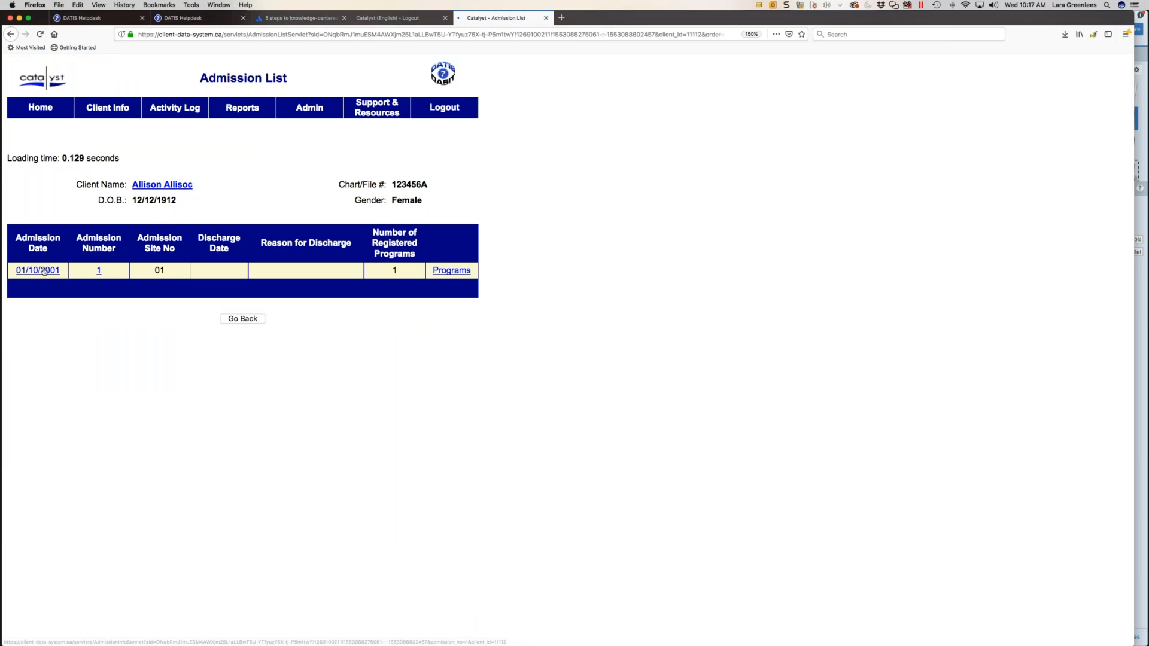
scroll(244, 328, down, 3)
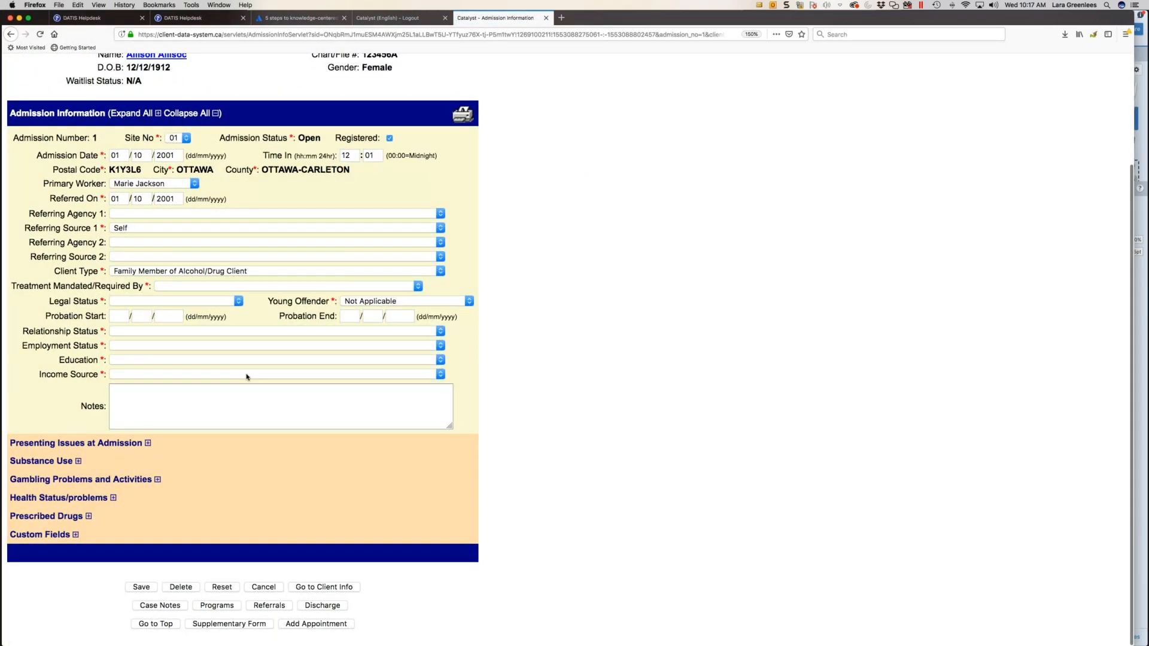
click(260, 607)
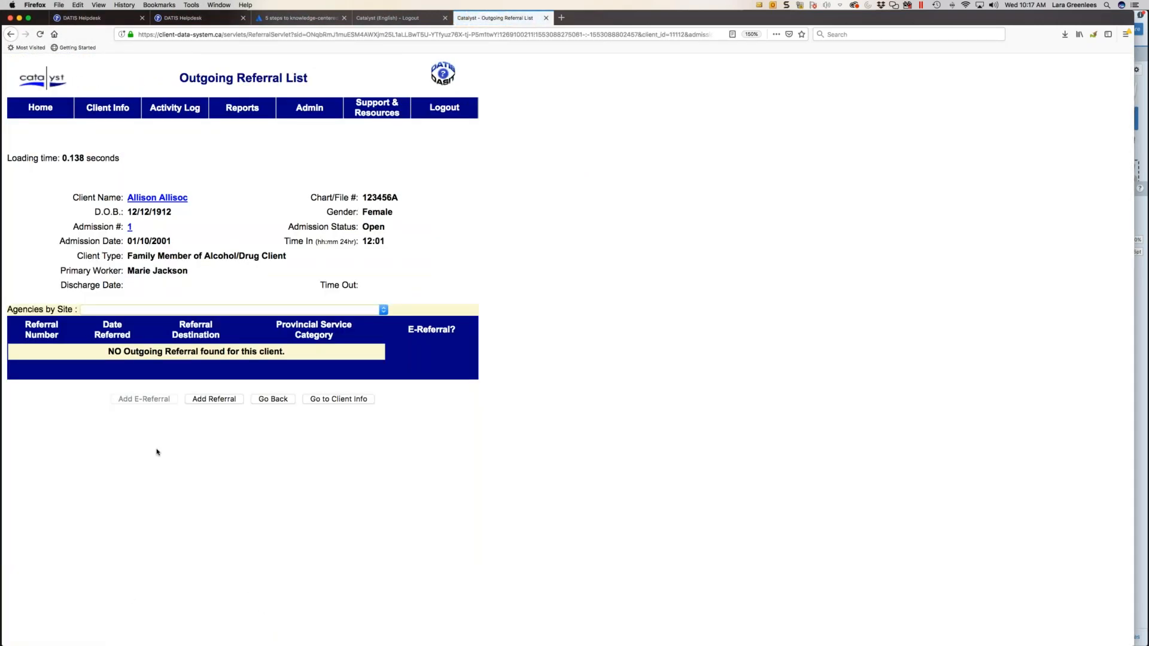
- Examine the agency sites offered under Agencies by Site in the client's Outgoing Referral List
click(91, 310)
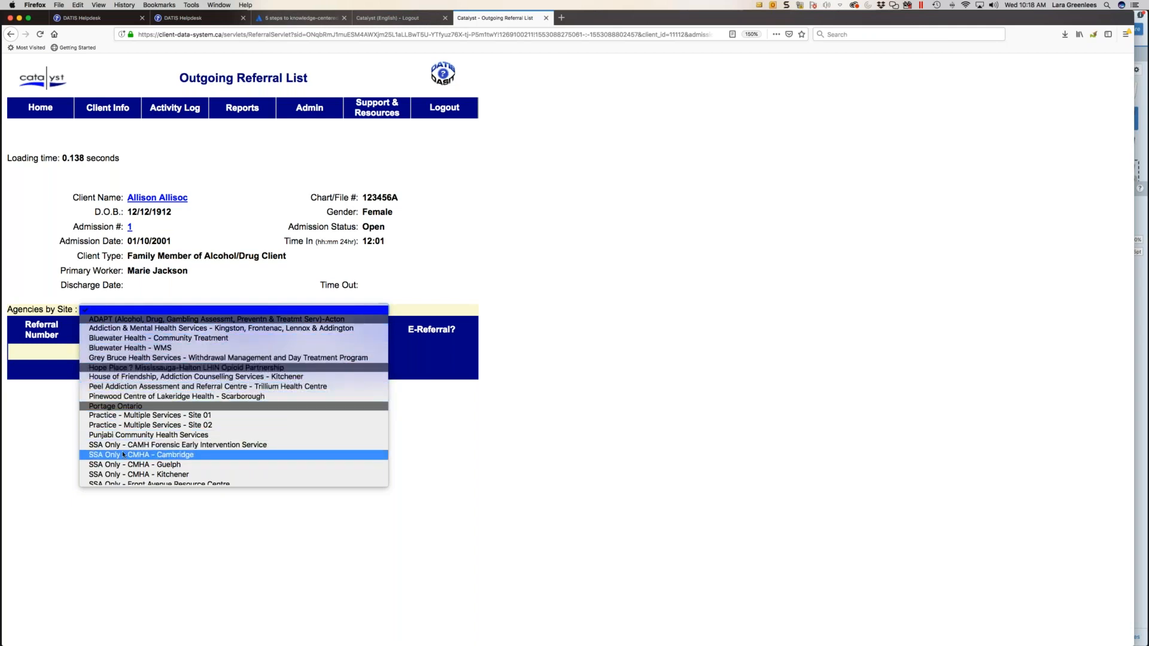
scroll(135, 479, down, 1)
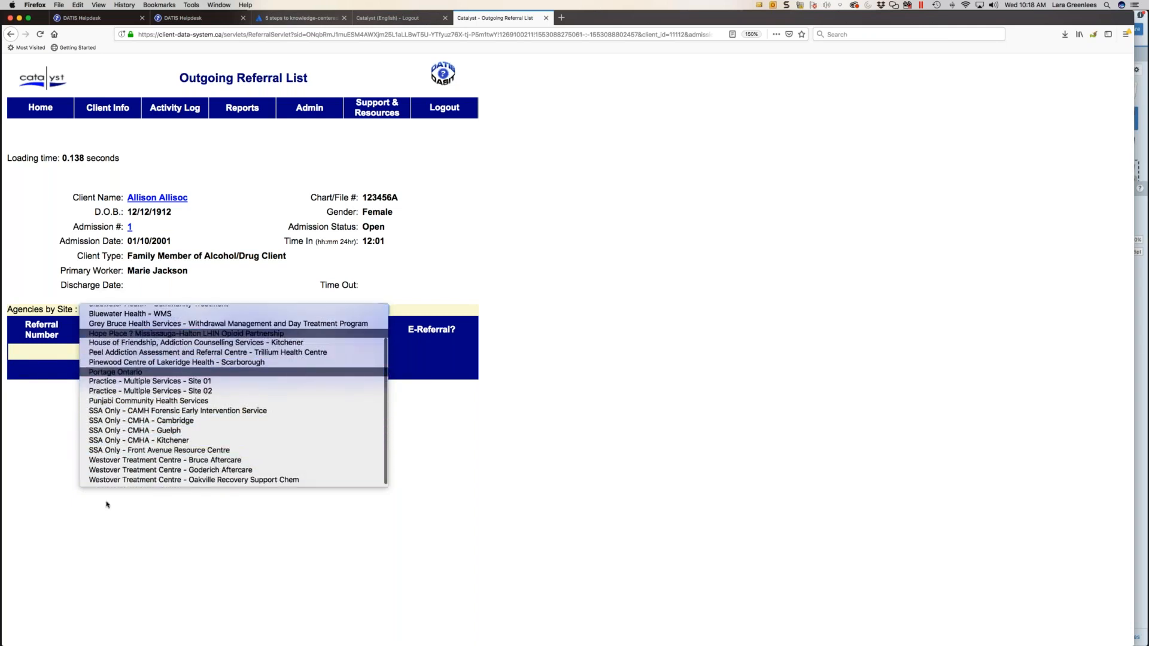
click(40, 431)
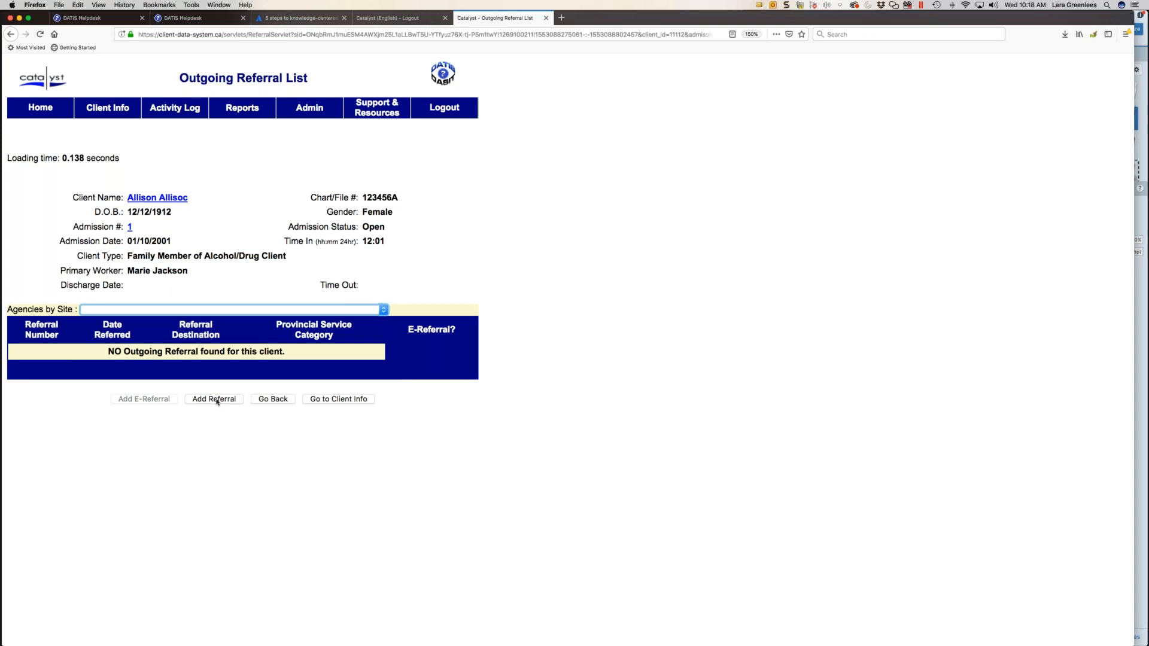
- Start a regular outgoing referral to the participating agency Westover Treatment Centre - Oakville Recovery Support Chem
click(196, 400)
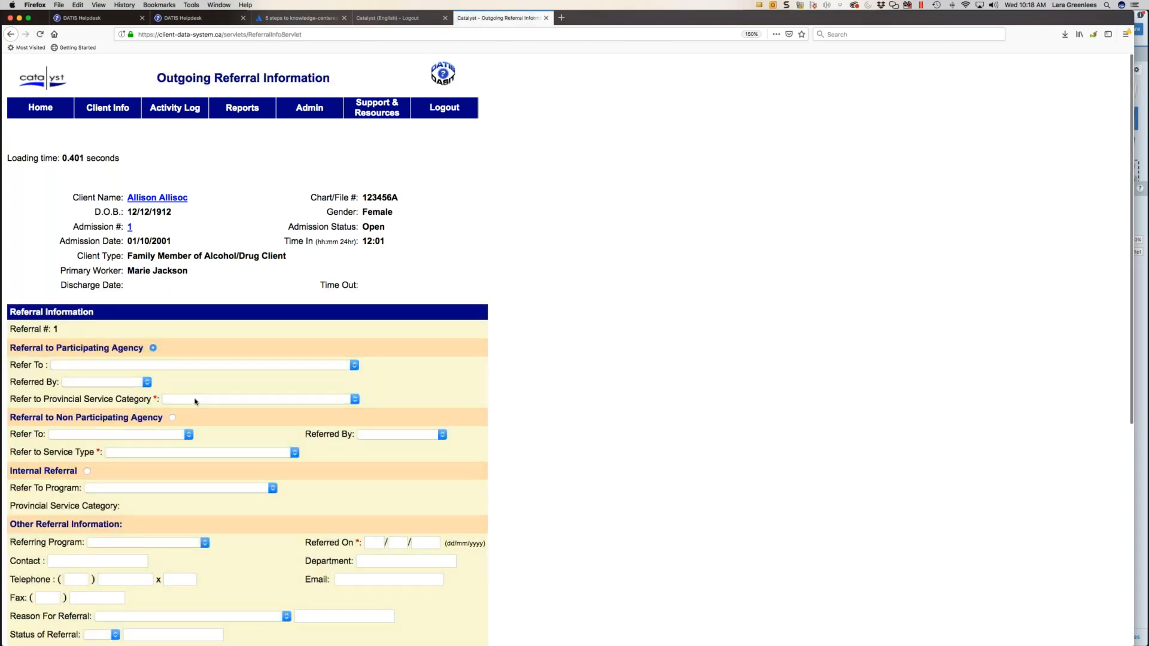
scroll(174, 377, down, 3)
scroll(153, 355, down, 1)
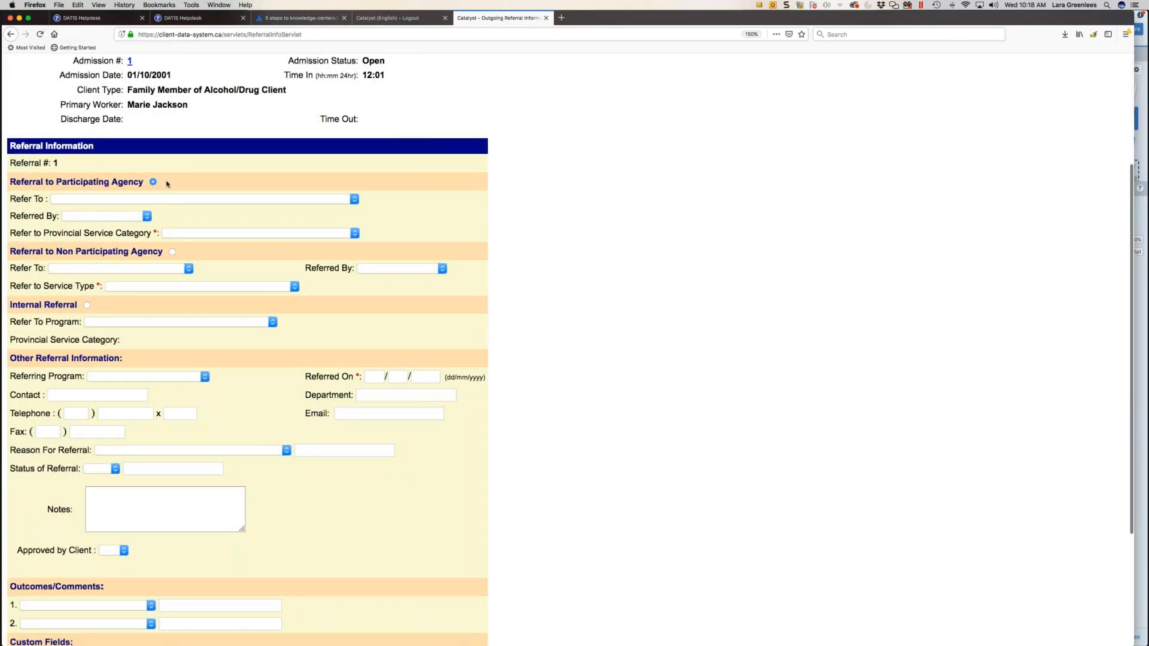
click(149, 268)
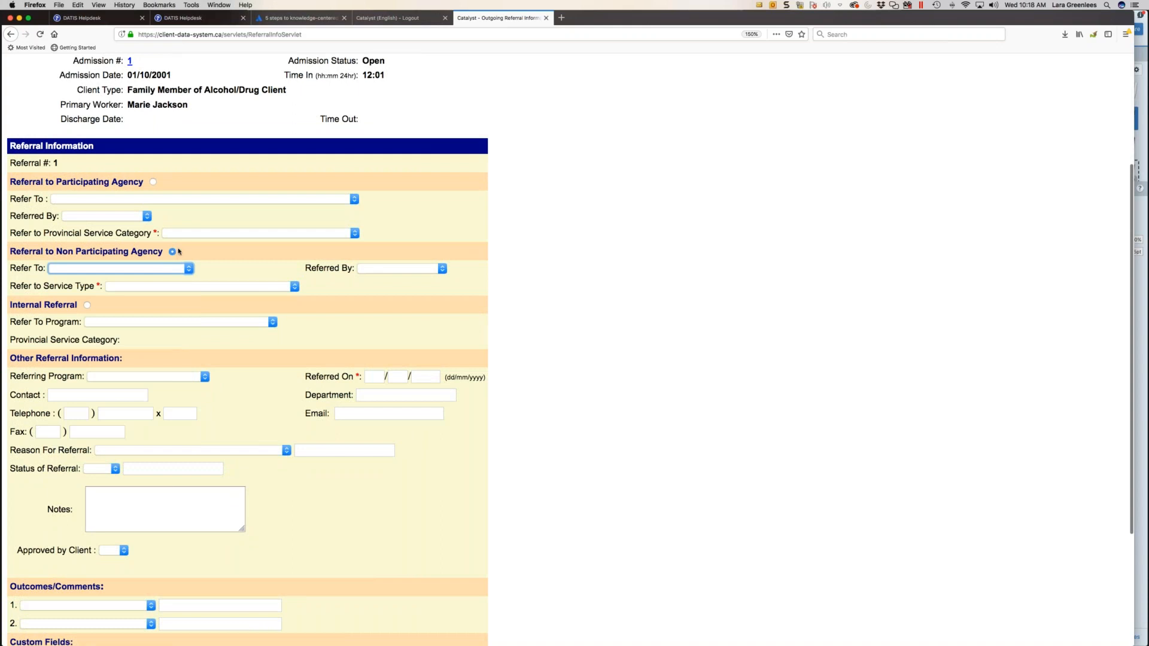
click(155, 200)
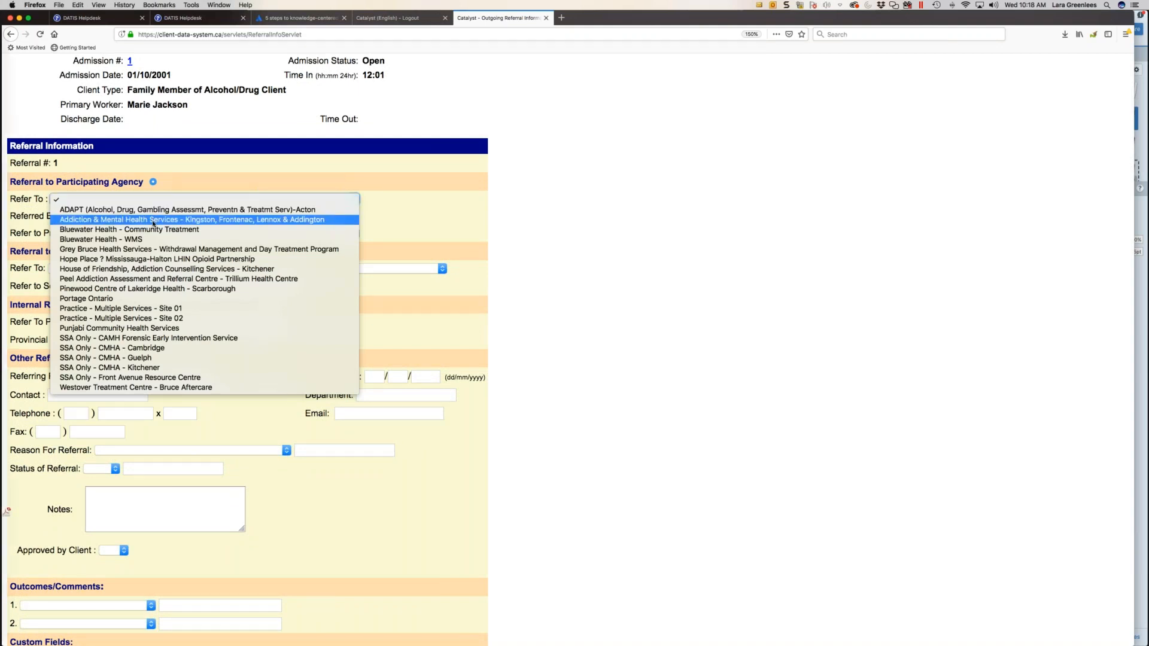
scroll(154, 225, down, 2)
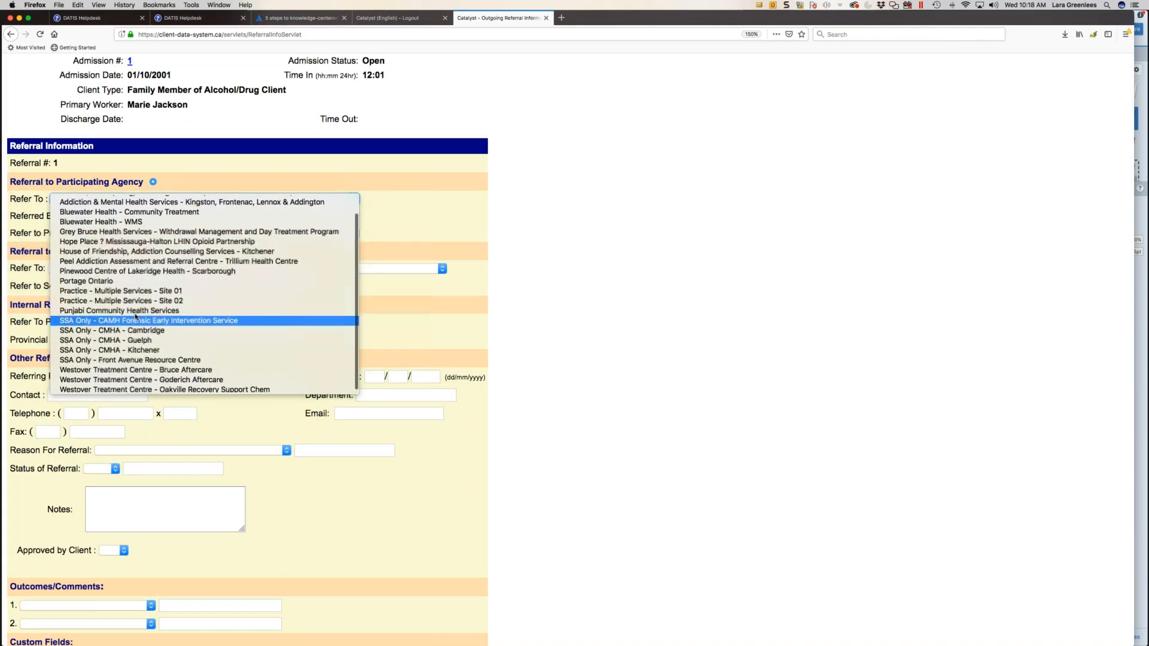
click(167, 389)
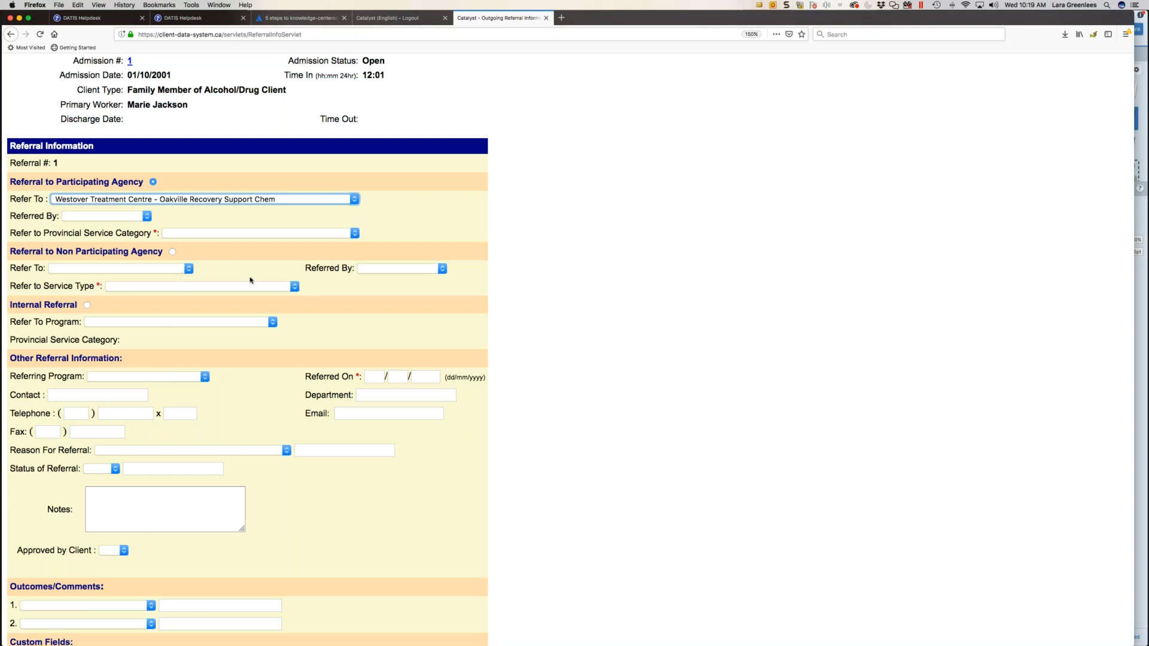
- Set the regular referral's provincial service category to Residential Treatment Services and cancel the referral
click(192, 233)
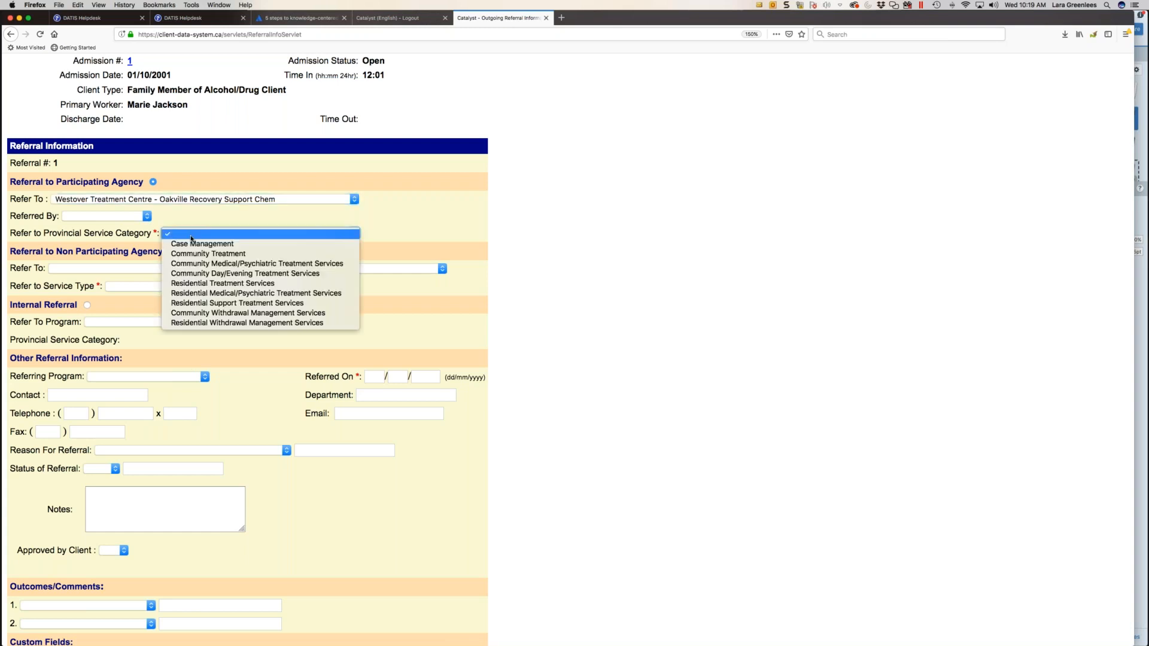
click(184, 283)
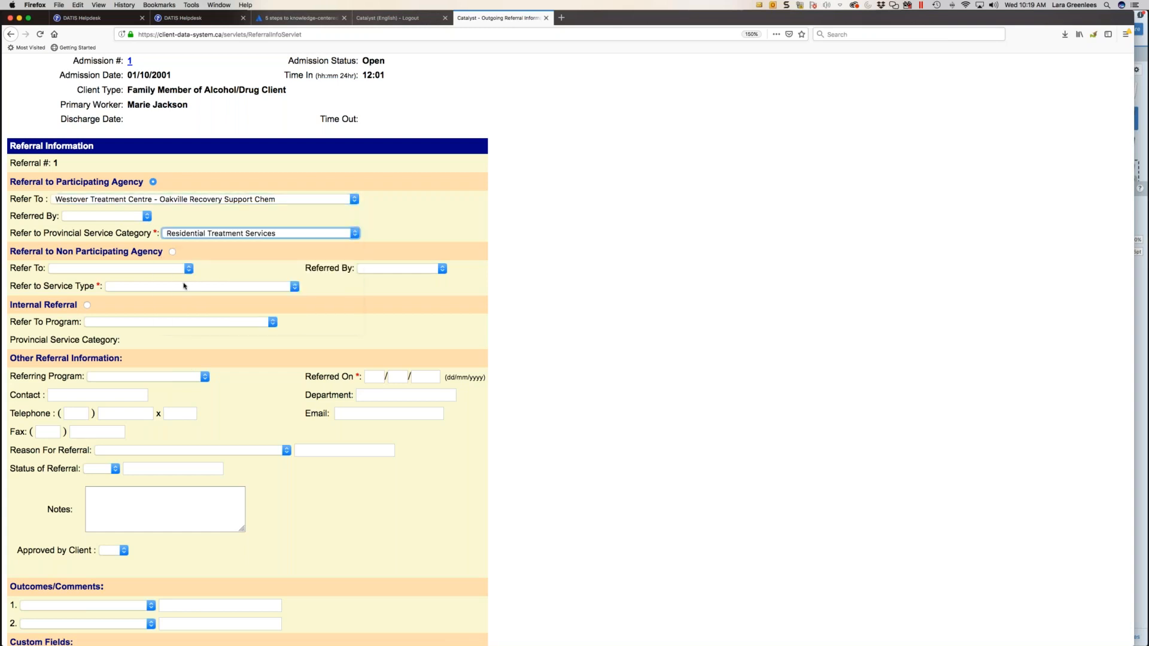
click(205, 223)
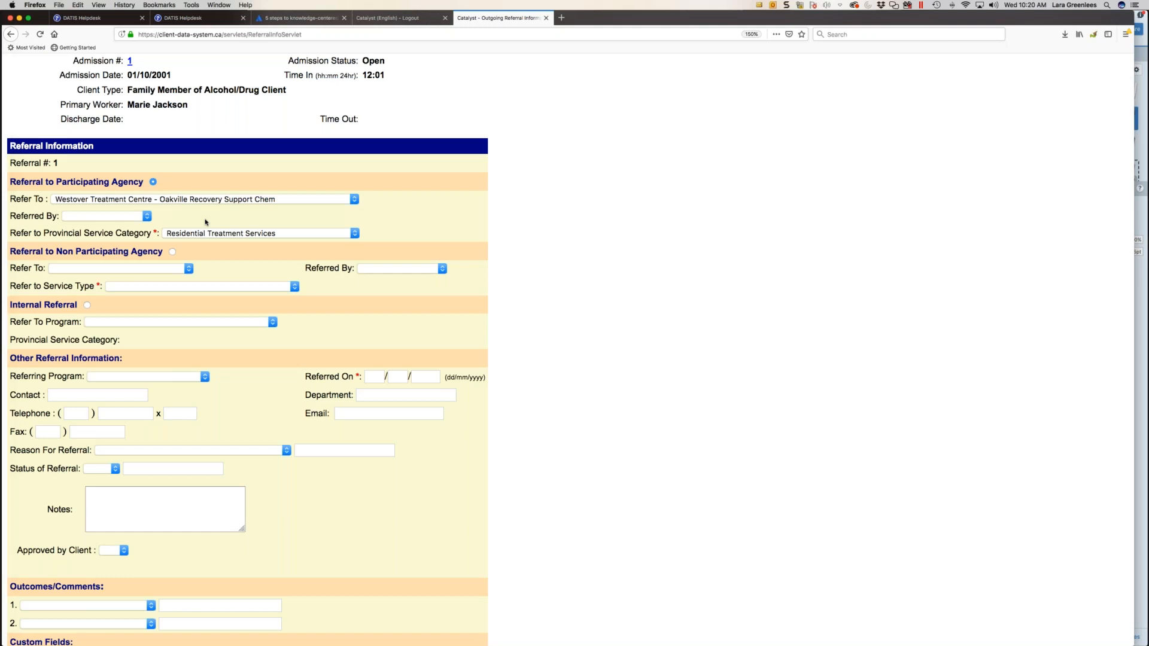
scroll(173, 395, down, 5)
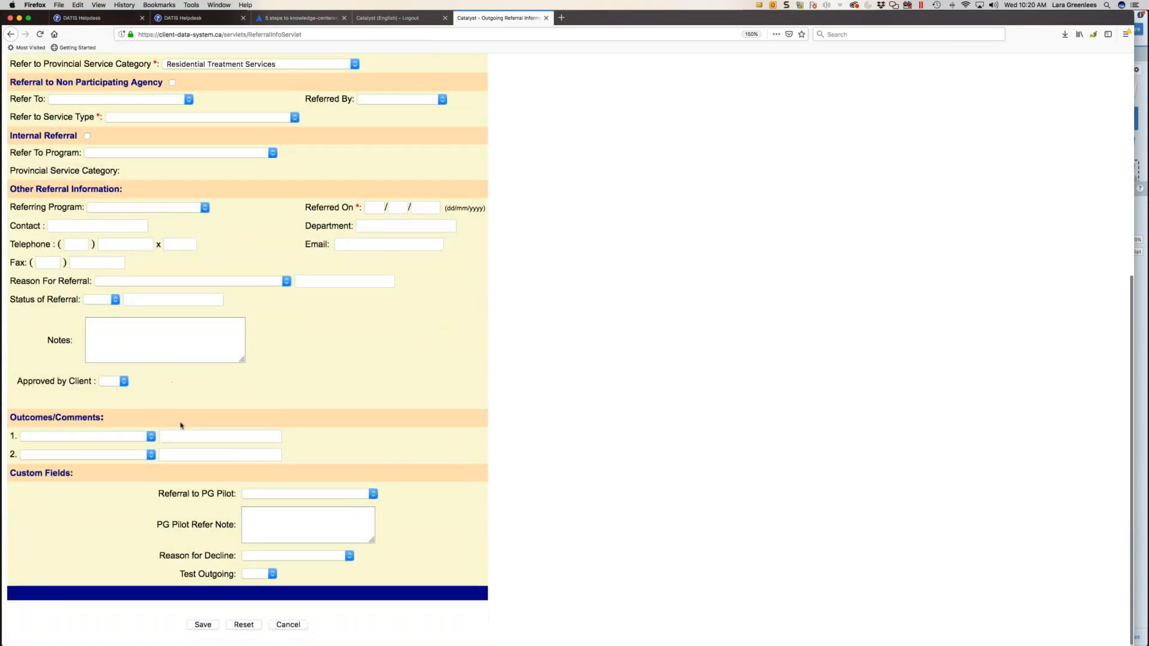
click(288, 625)
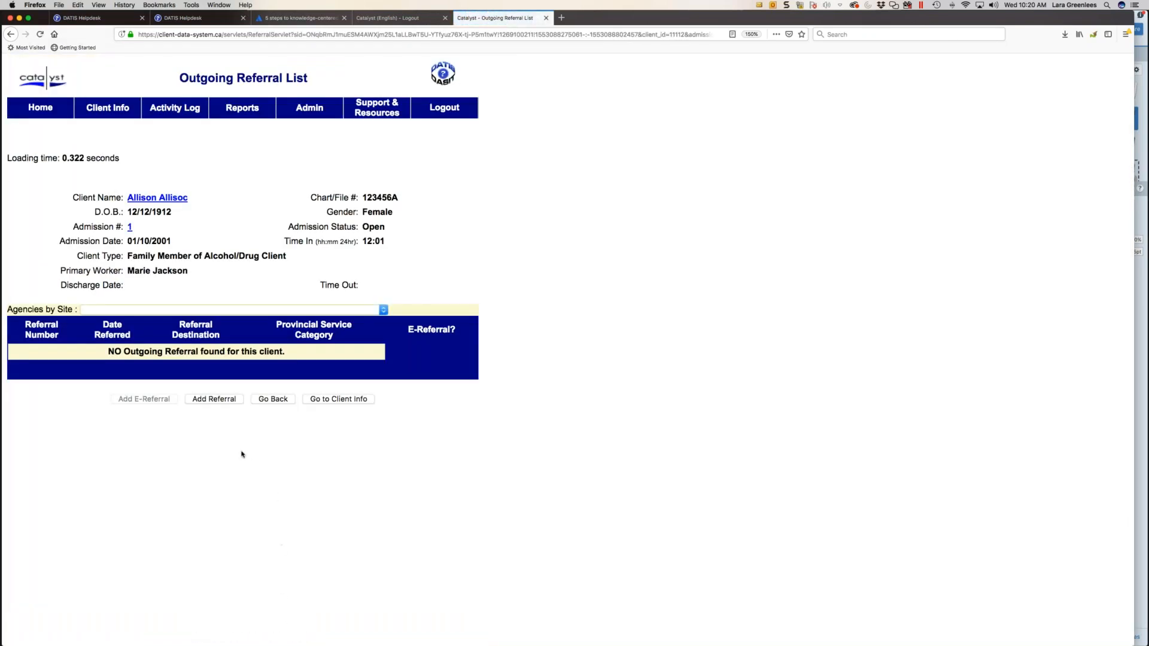
- Start an e-referral to the agency site Westover Treatment Centre - Oakville Recovery Support Chem
click(126, 309)
scroll(138, 449, down, 2)
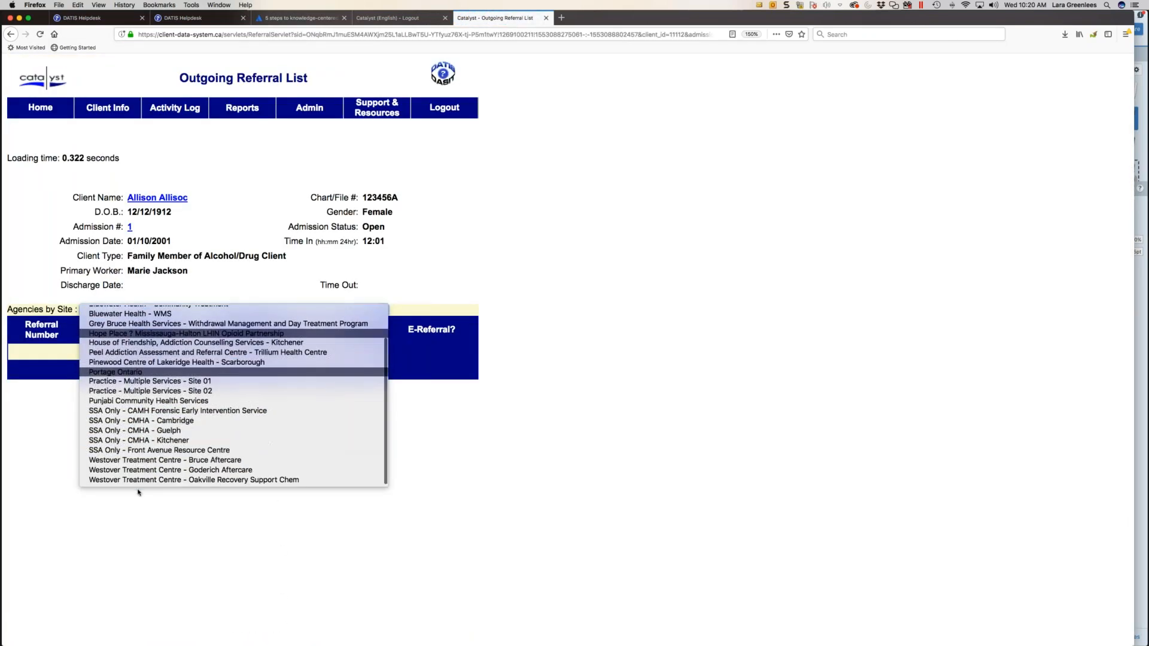
click(140, 480)
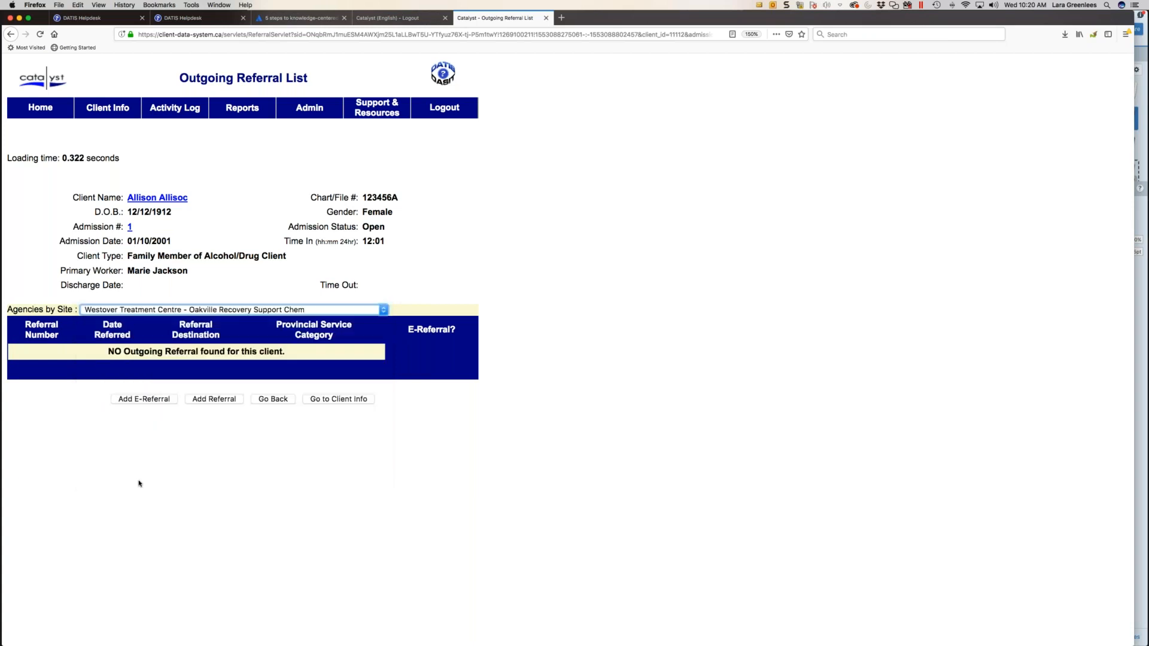
click(134, 399)
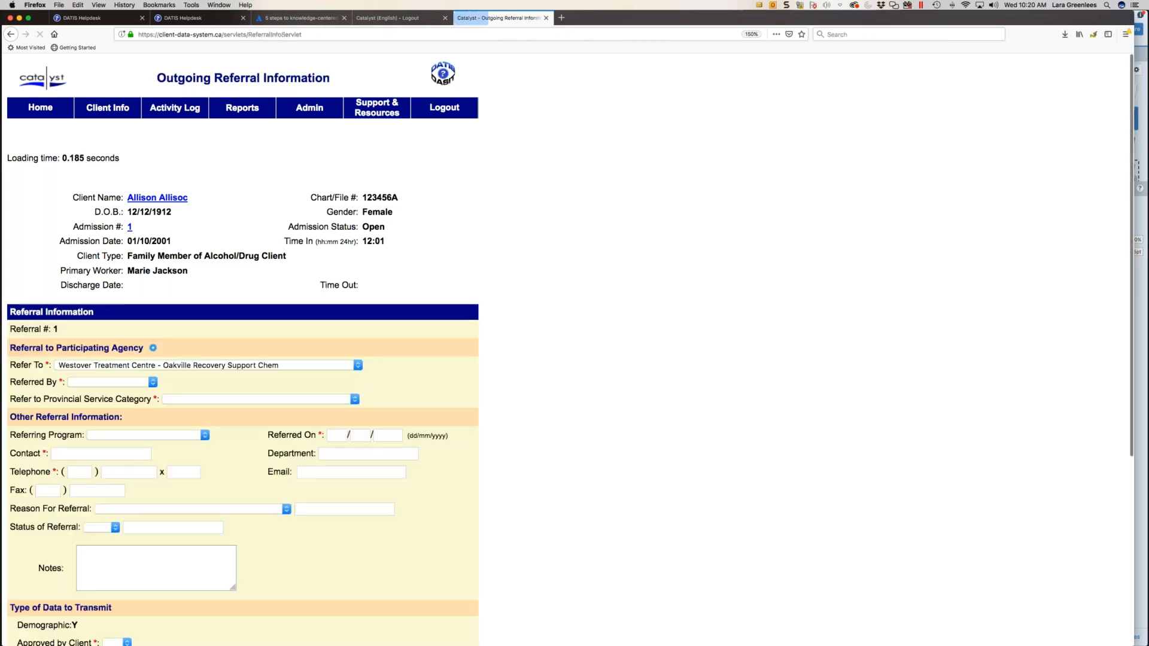
- Set the e-referral's Referred By to the administrator's own name and its provincial service category to Residential Treatment Services
click(120, 384)
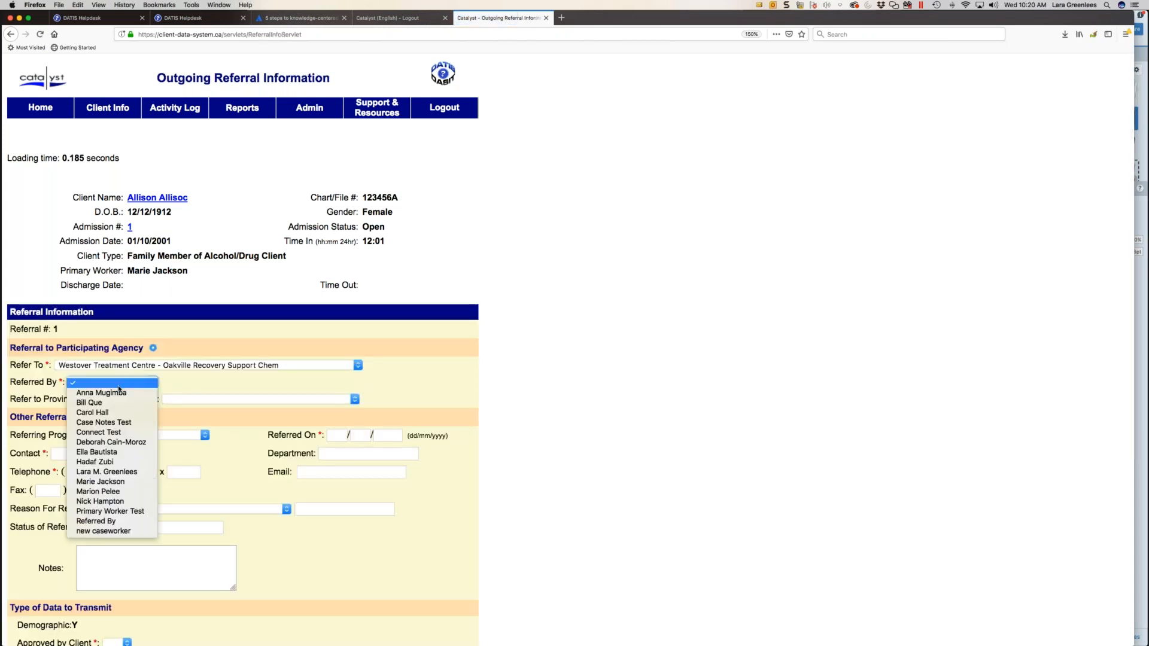
click(121, 477)
click(217, 400)
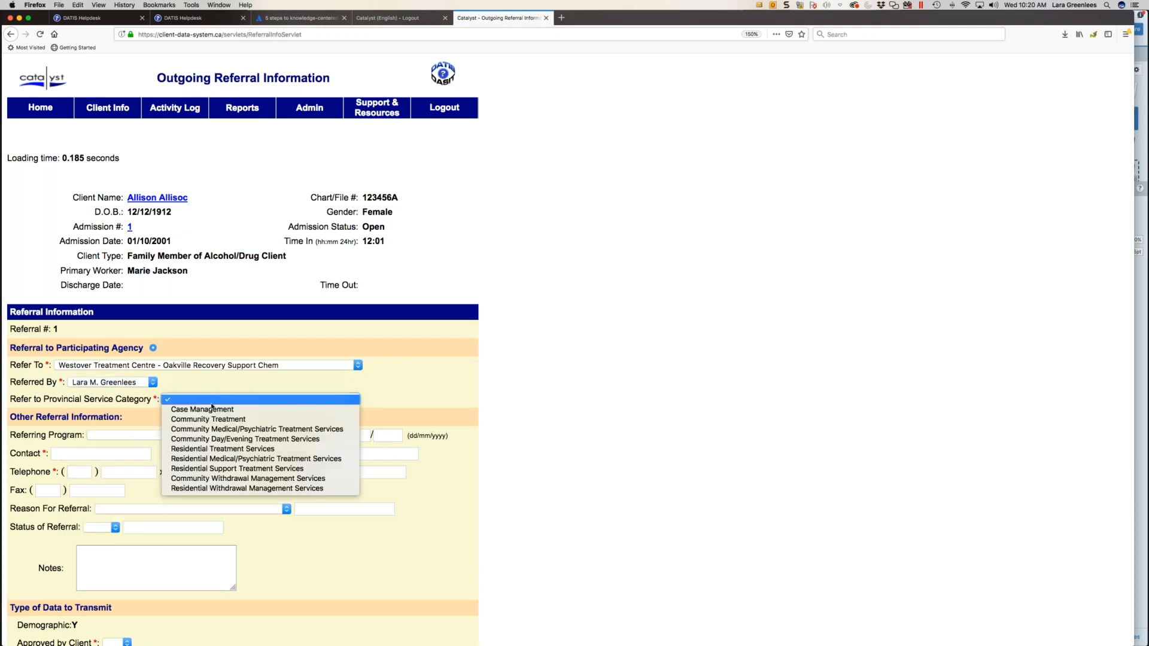
click(195, 449)
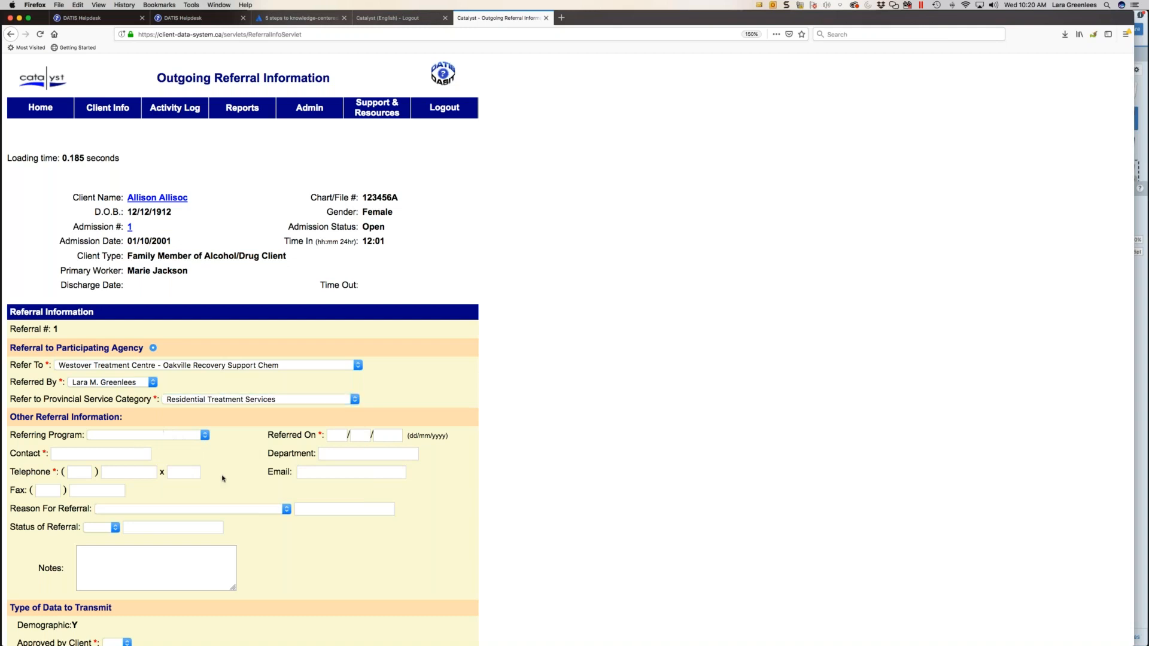
- Set the e-referral's Approved by Client to Yes and cancel the e-referral
scroll(222, 478, down, 5)
click(114, 424)
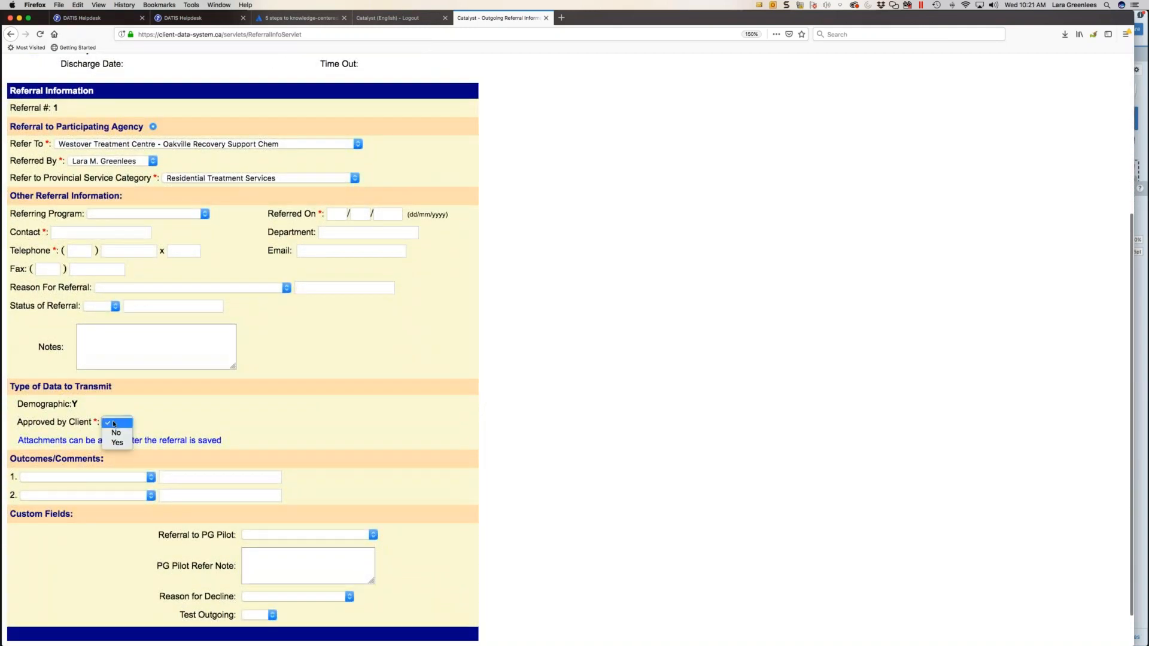
click(116, 443)
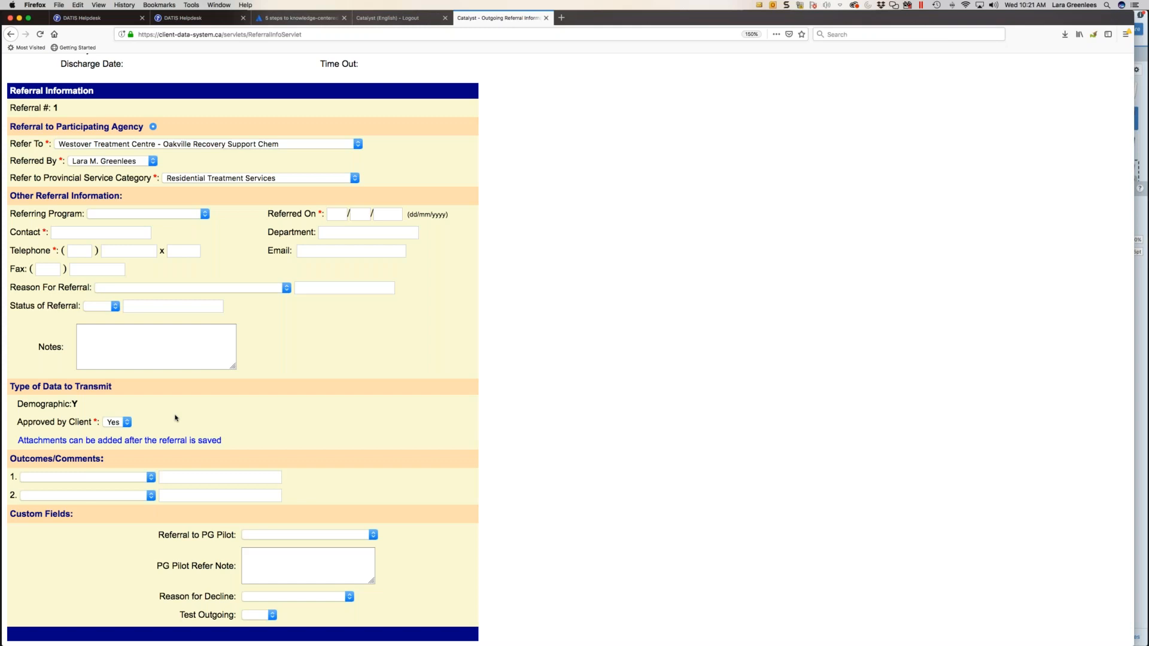
scroll(175, 418, down, 1)
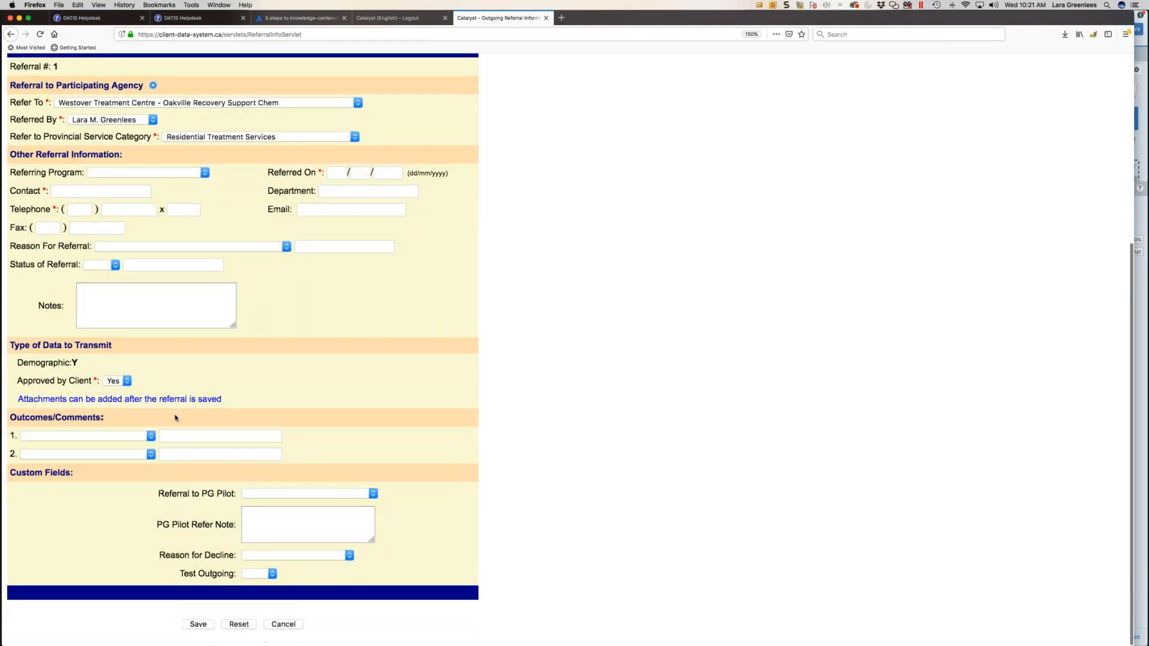
click(284, 624)
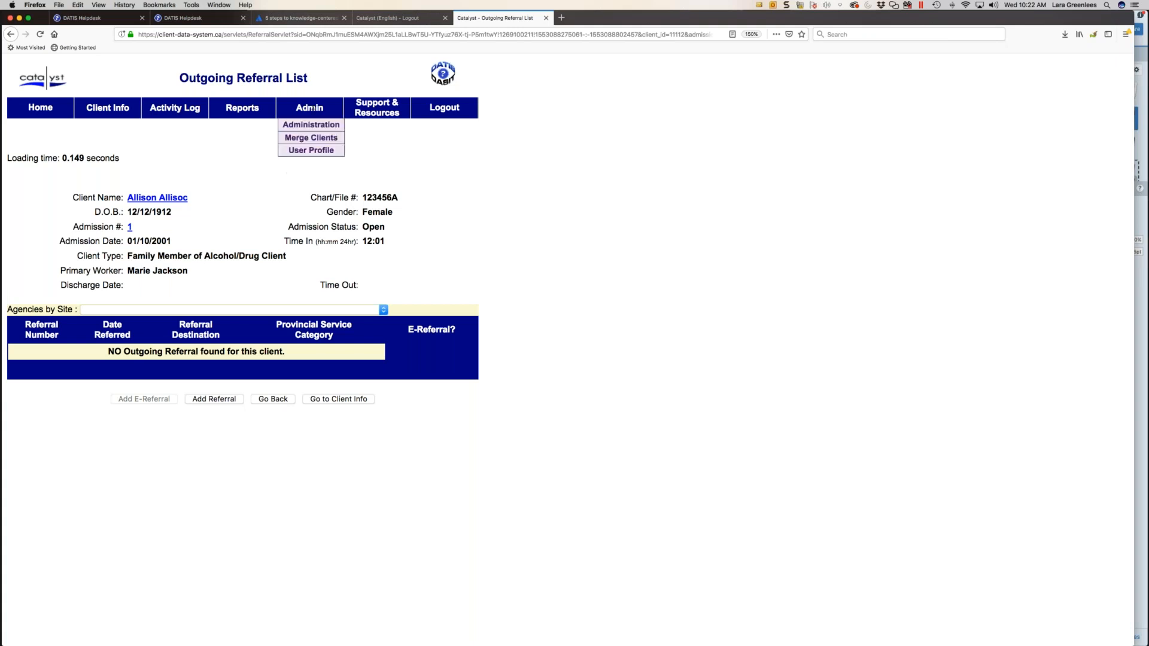
- Open the Participating Agency Selection List for Outgoing Referrals and examine the available and selected agency sites
click(311, 125)
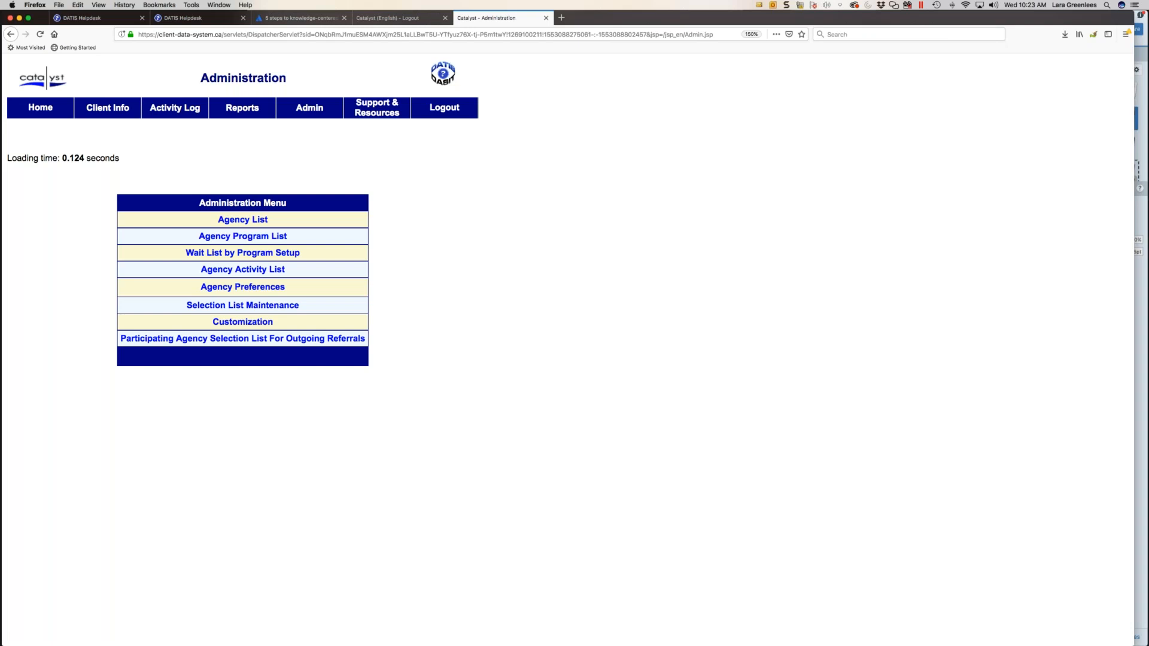
click(269, 344)
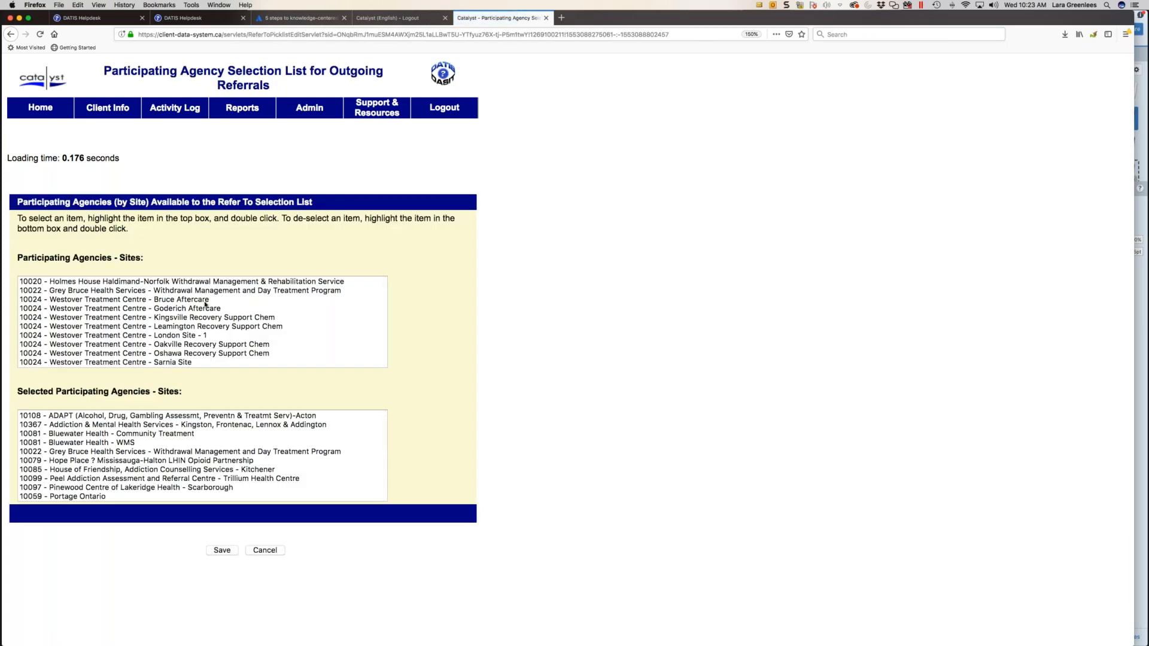
scroll(157, 331, down, 10)
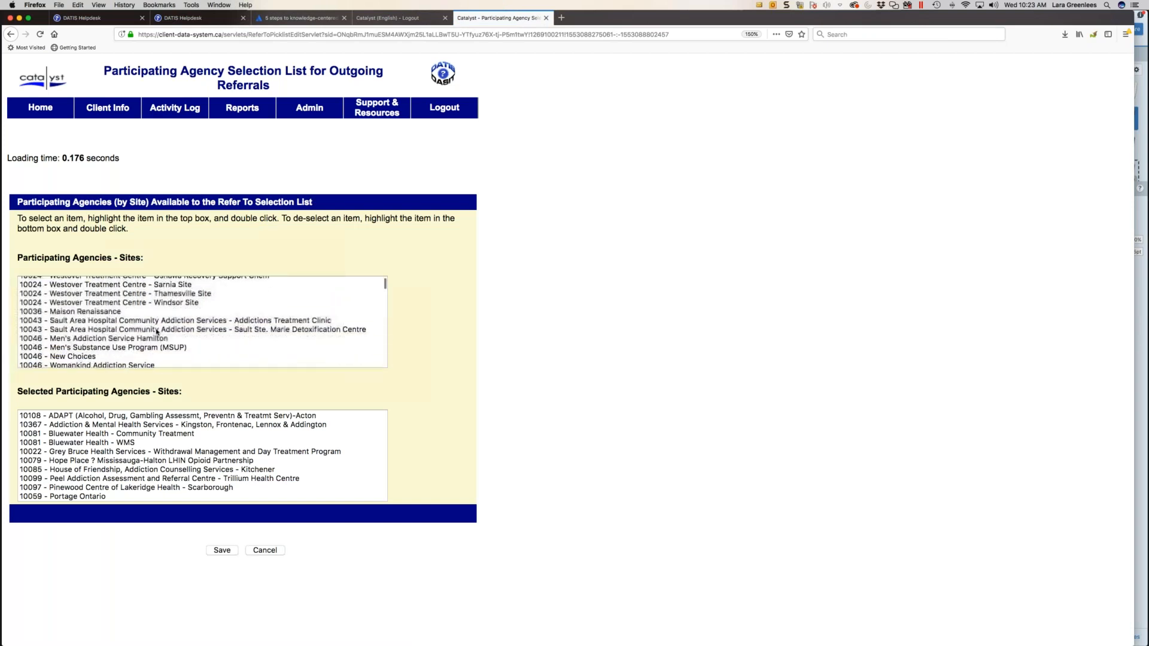
scroll(157, 332, down, 5)
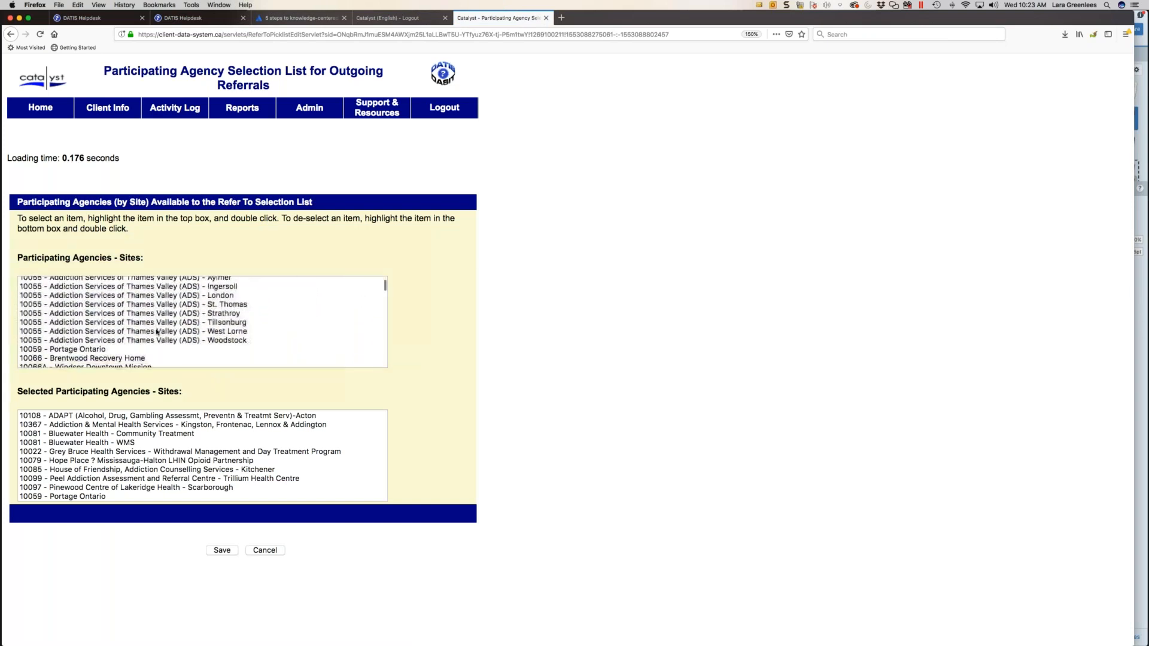
scroll(157, 332, down, 10)
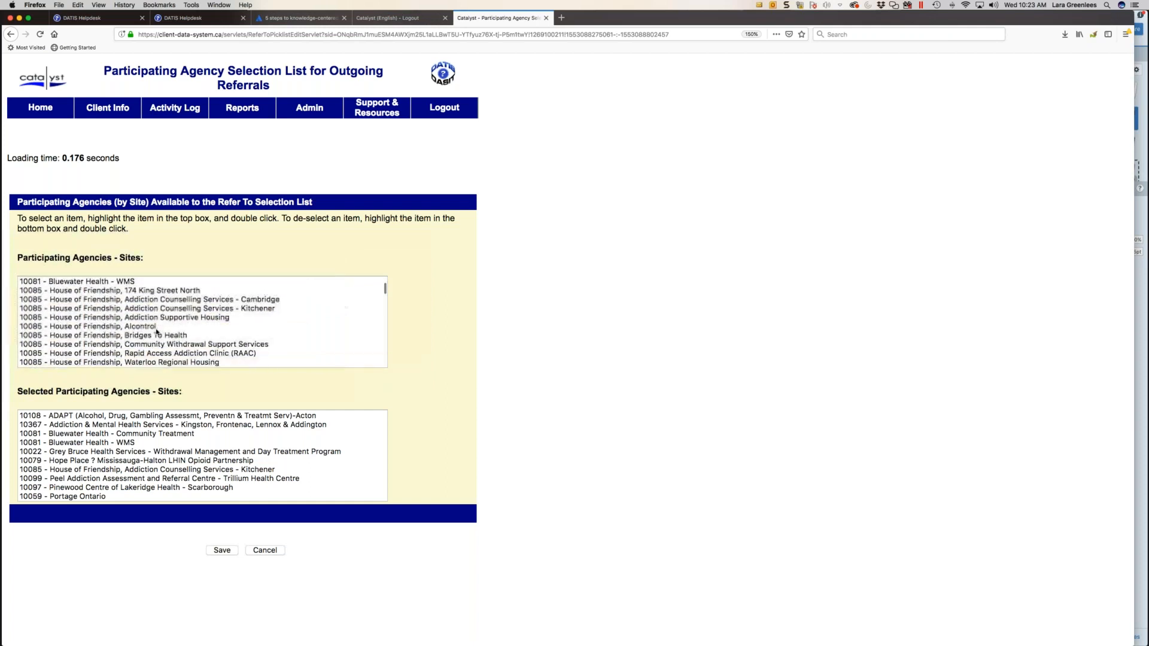
scroll(157, 332, down, 10)
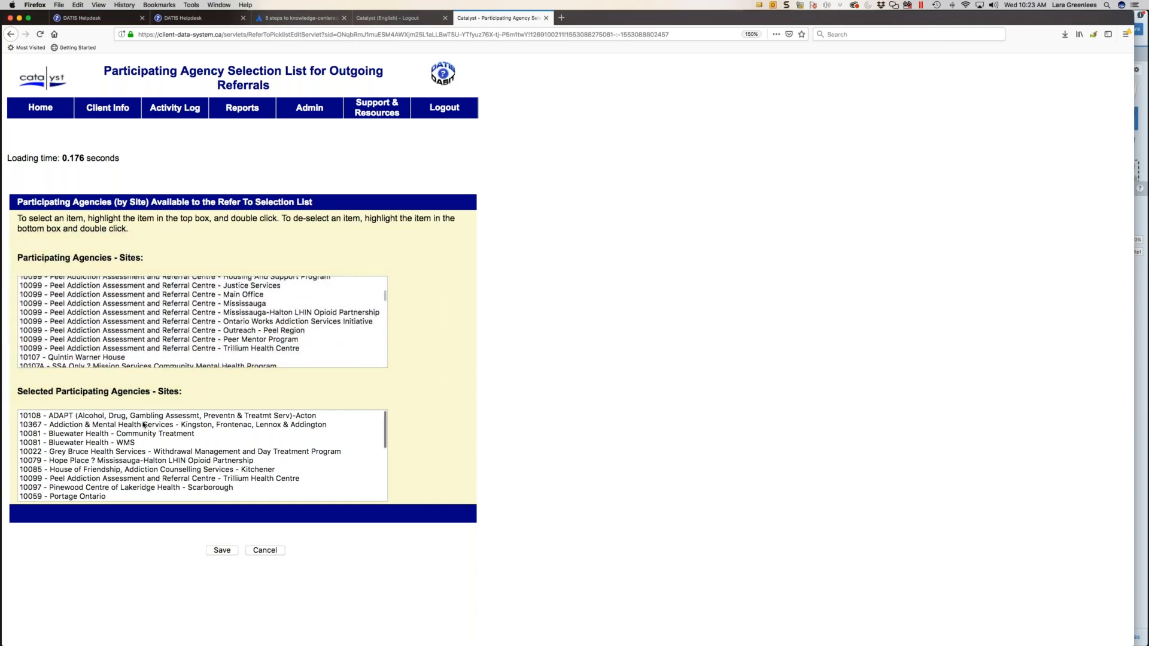
scroll(143, 424, down, 3)
scroll(143, 424, down, 1)
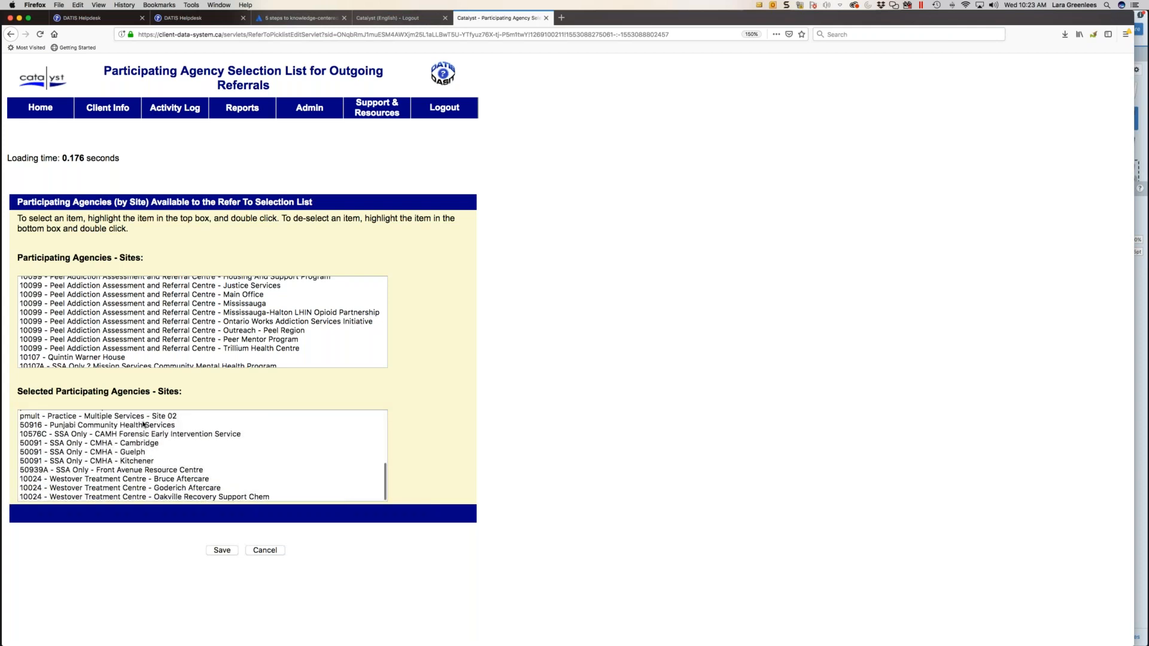
scroll(143, 424, up, 10)
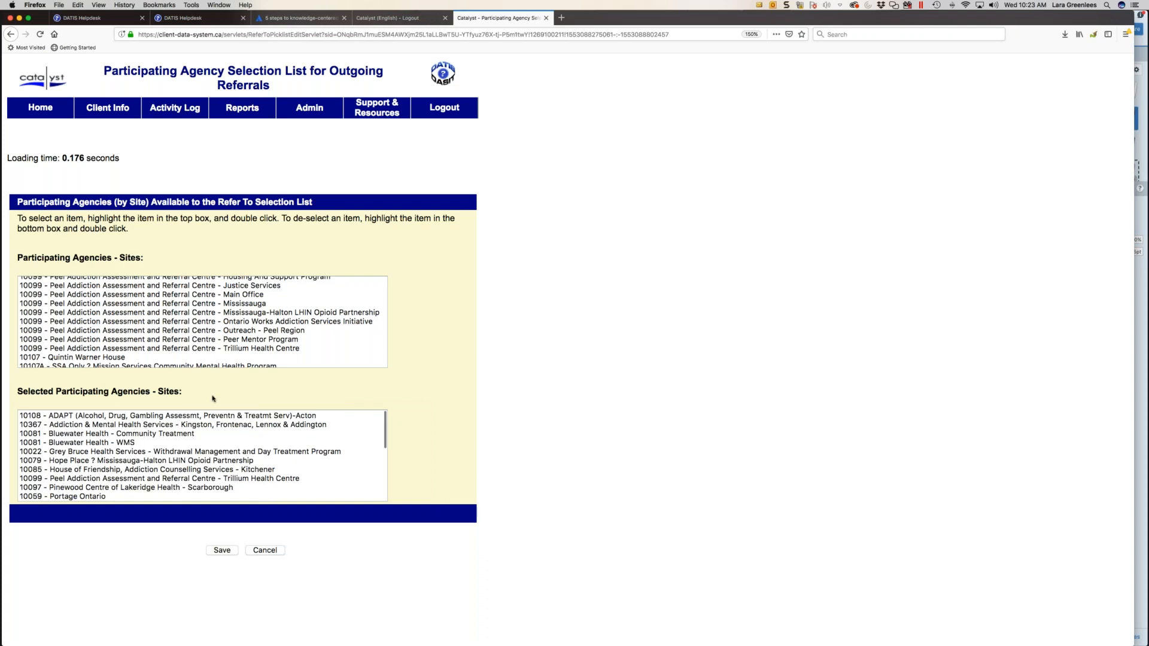
- Search the client records for all clients with gender Female
mouse_move(243, 104)
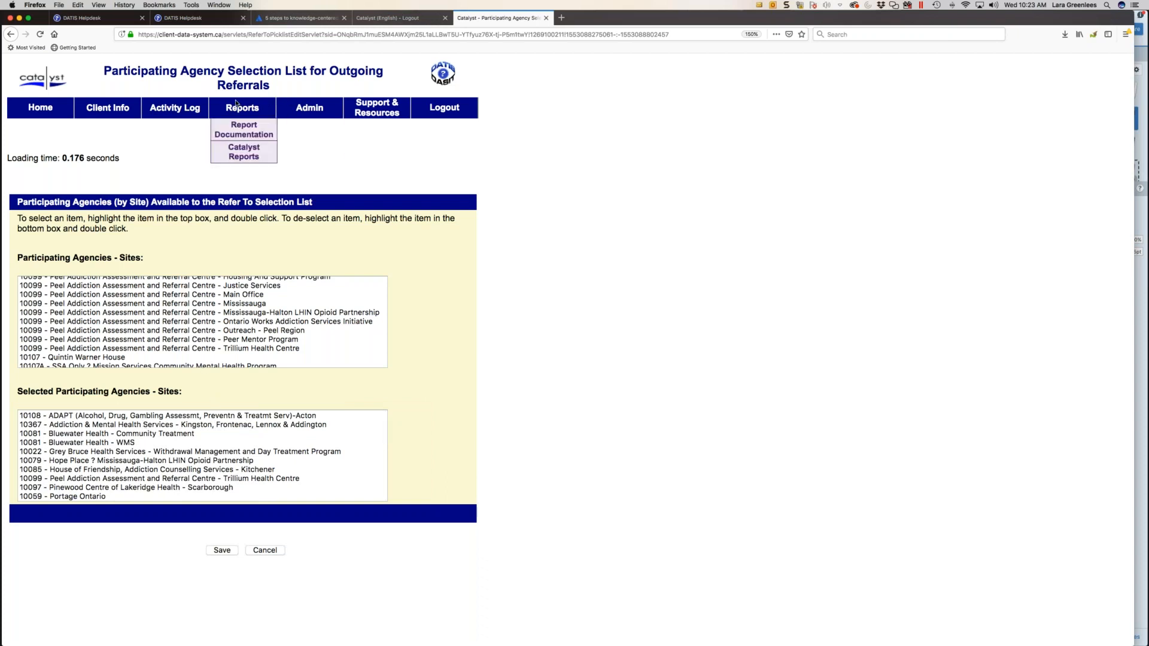
mouse_move(395, 124)
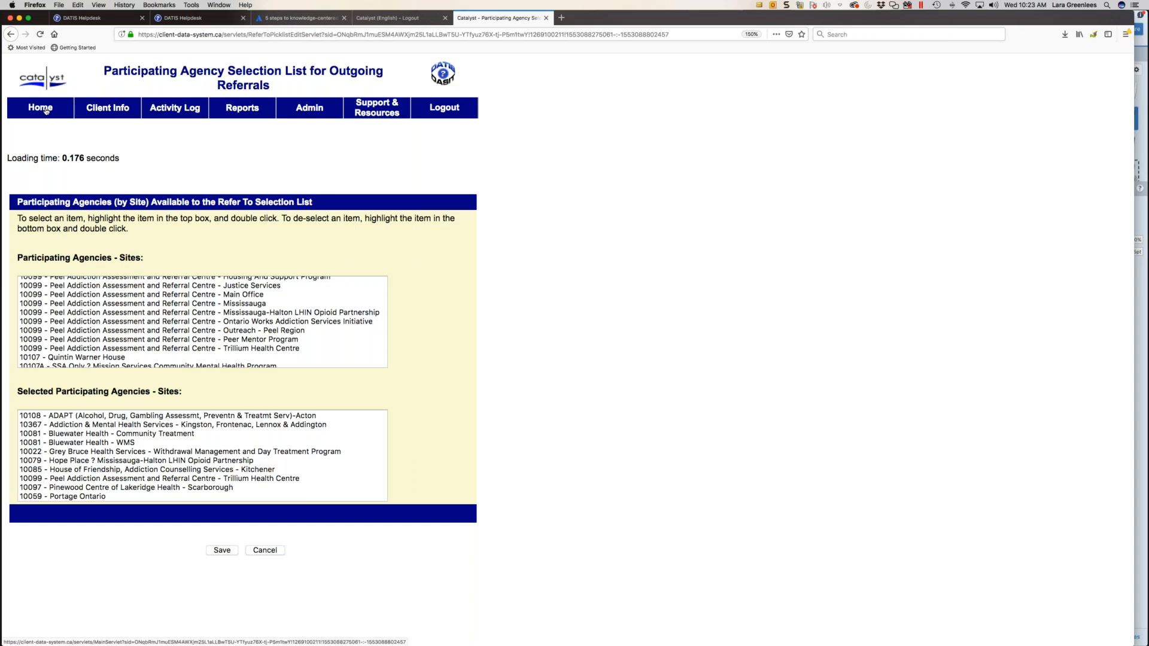
mouse_move(81, 111)
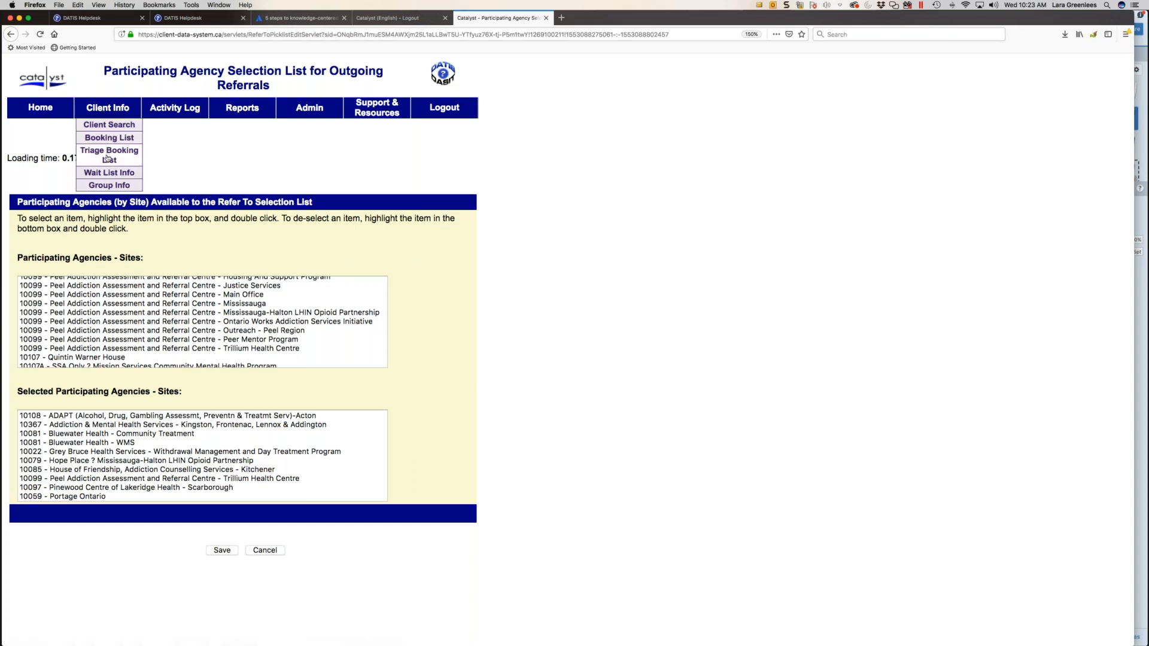
click(117, 126)
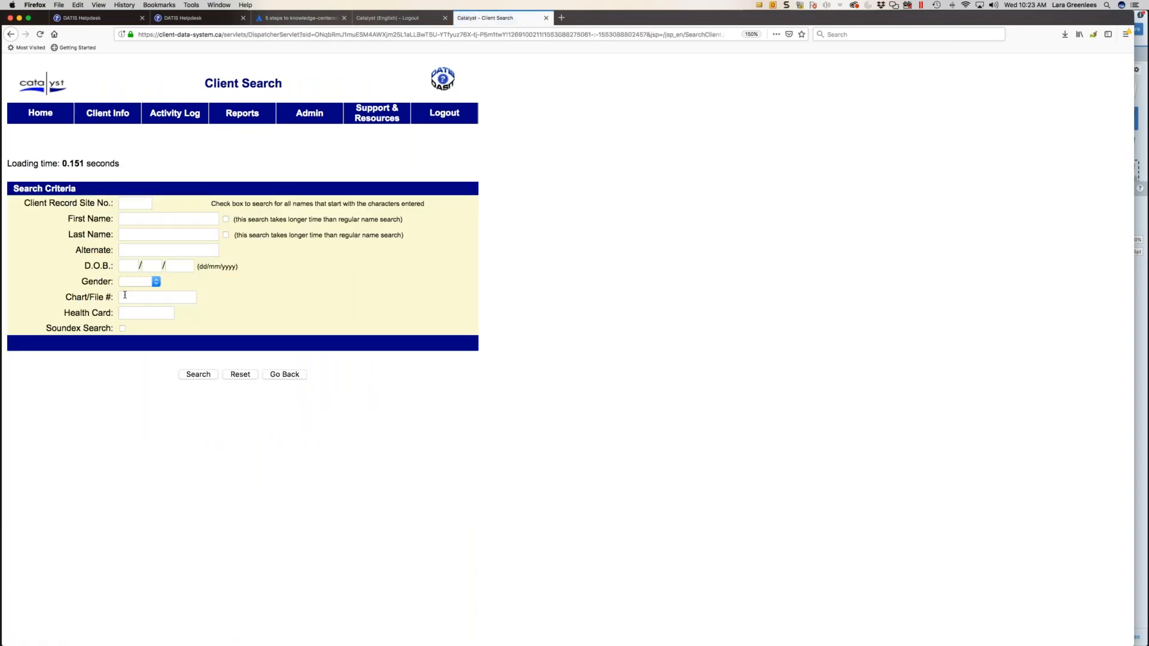
click(137, 281)
click(135, 302)
click(198, 374)
scroll(193, 387, down, 1)
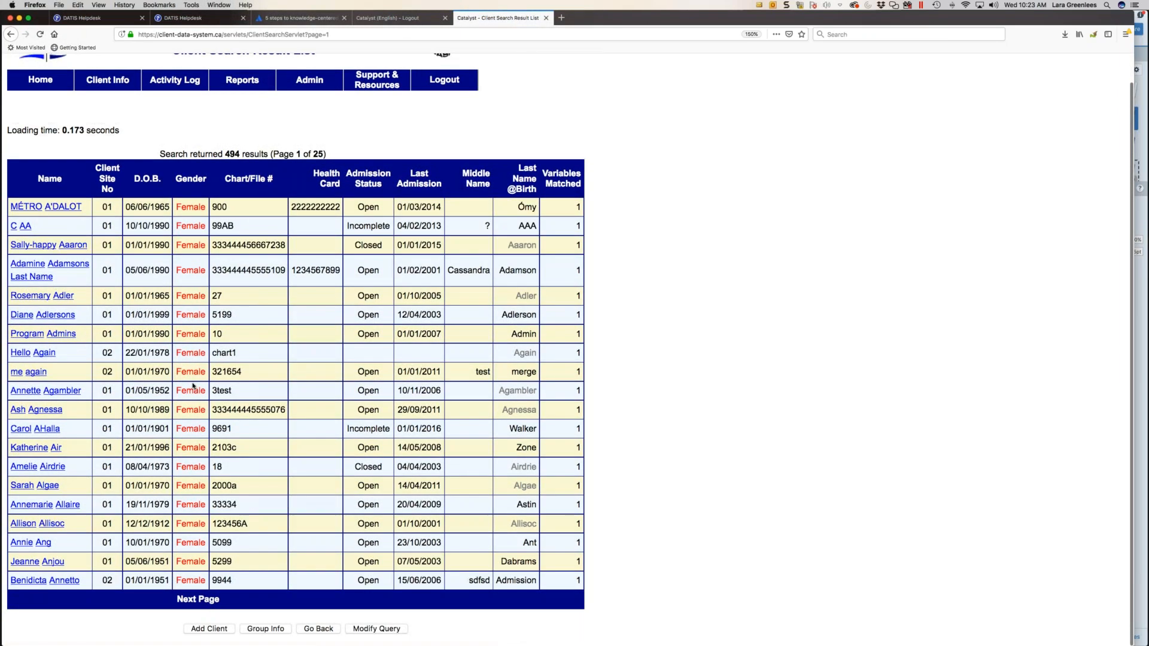
- Open the female client record with a last admission of 10/11/2006 and open that admission
click(34, 390)
scroll(179, 418, down, 5)
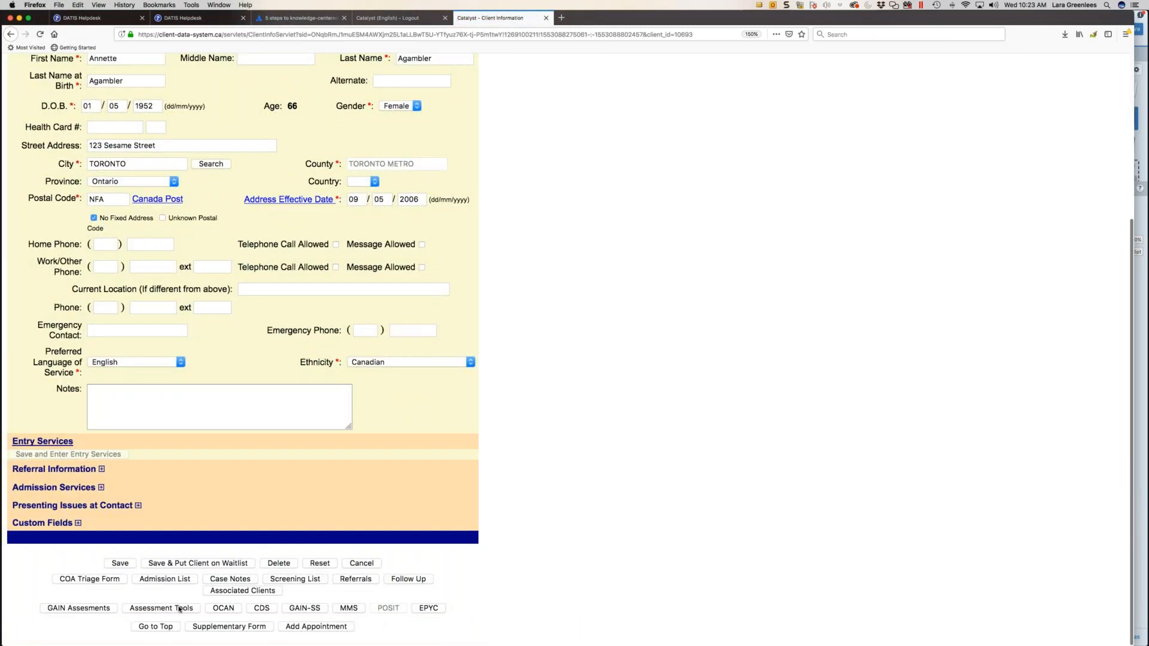
click(181, 580)
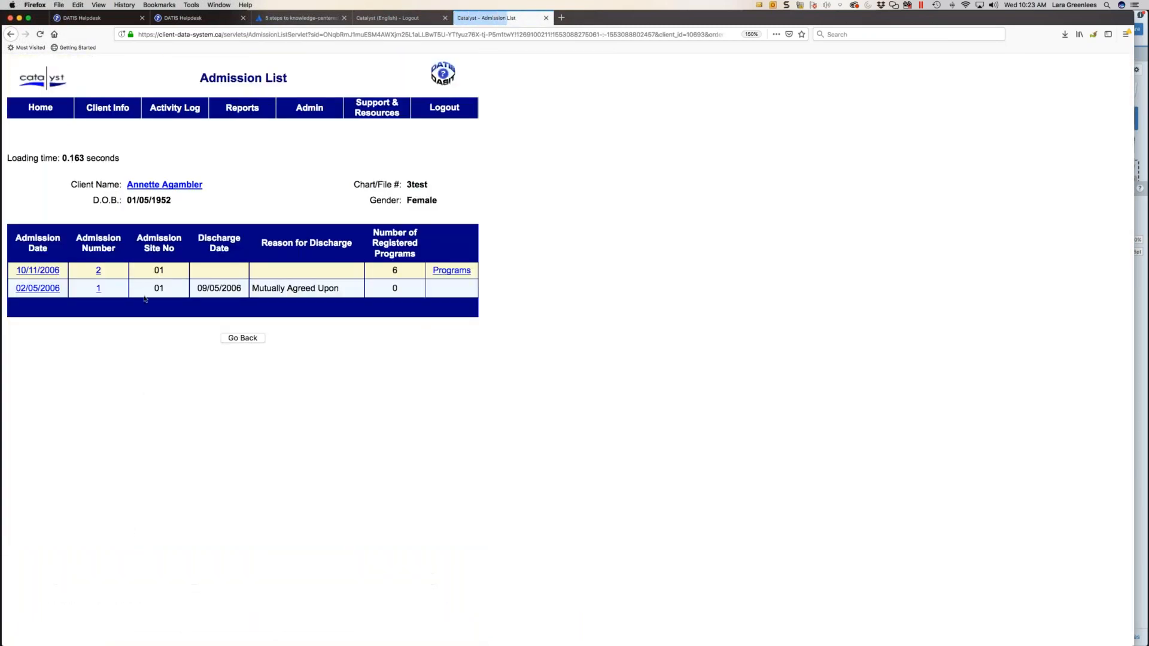
click(50, 270)
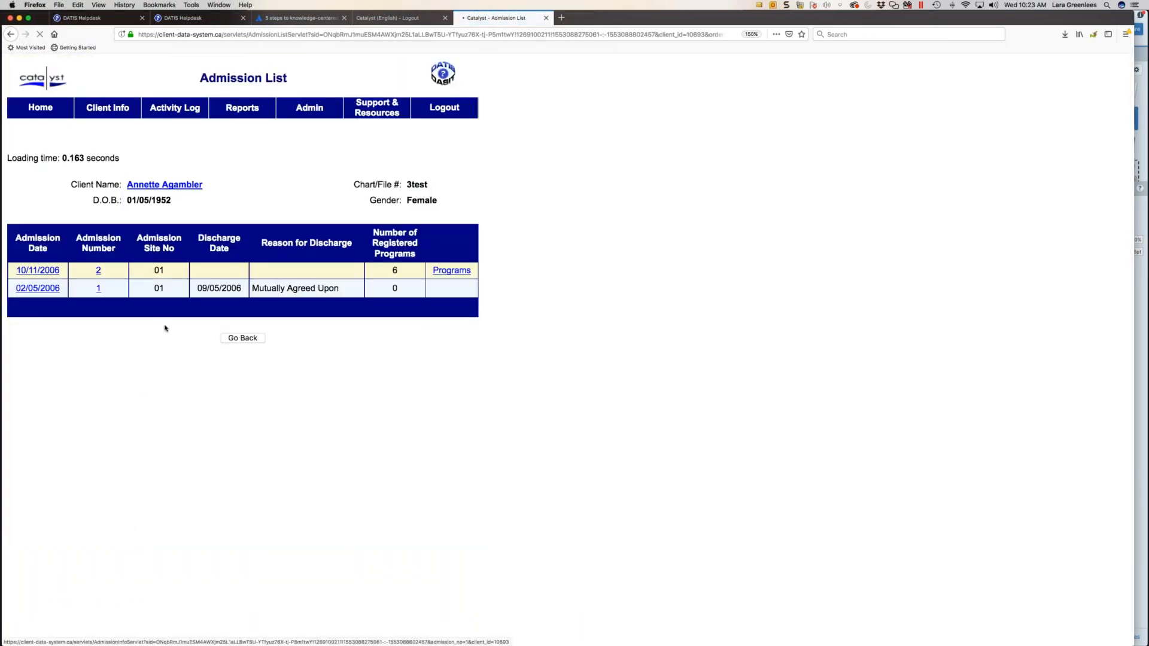
- Start a new regular outgoing referral from the client's admission
scroll(183, 492, down, 3)
click(275, 609)
click(209, 398)
- Examine the participating agency sites offered as Refer To choices on the new referral, leaving the choice blank
click(187, 367)
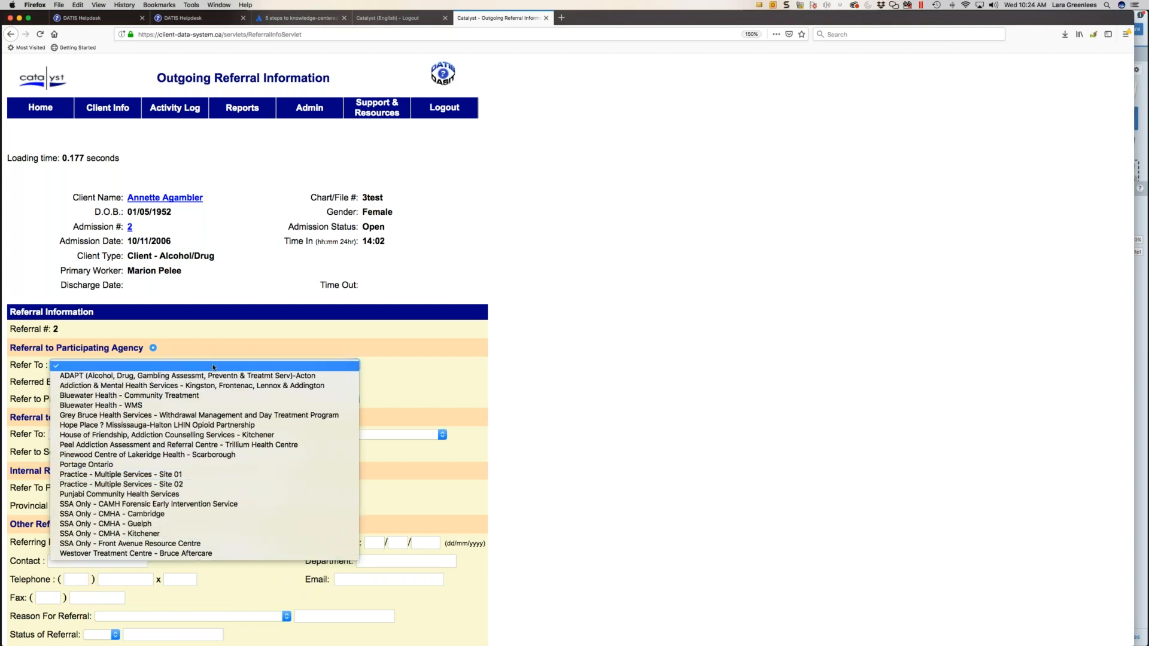
click(213, 368)
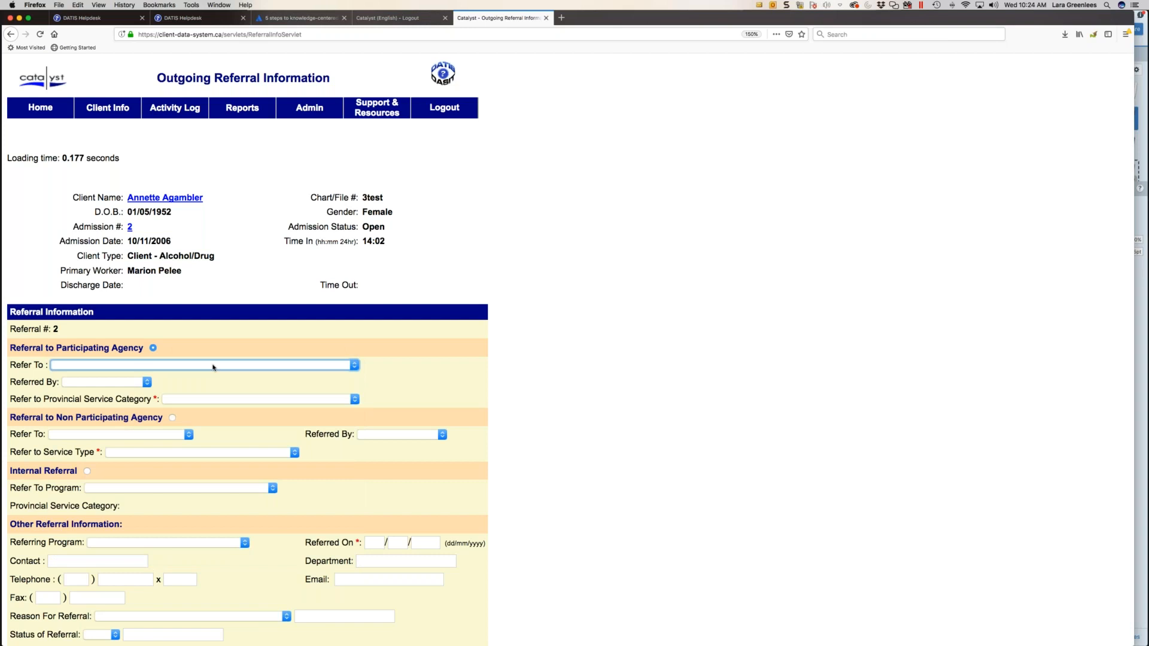
click(213, 368)
click(213, 367)
click(213, 368)
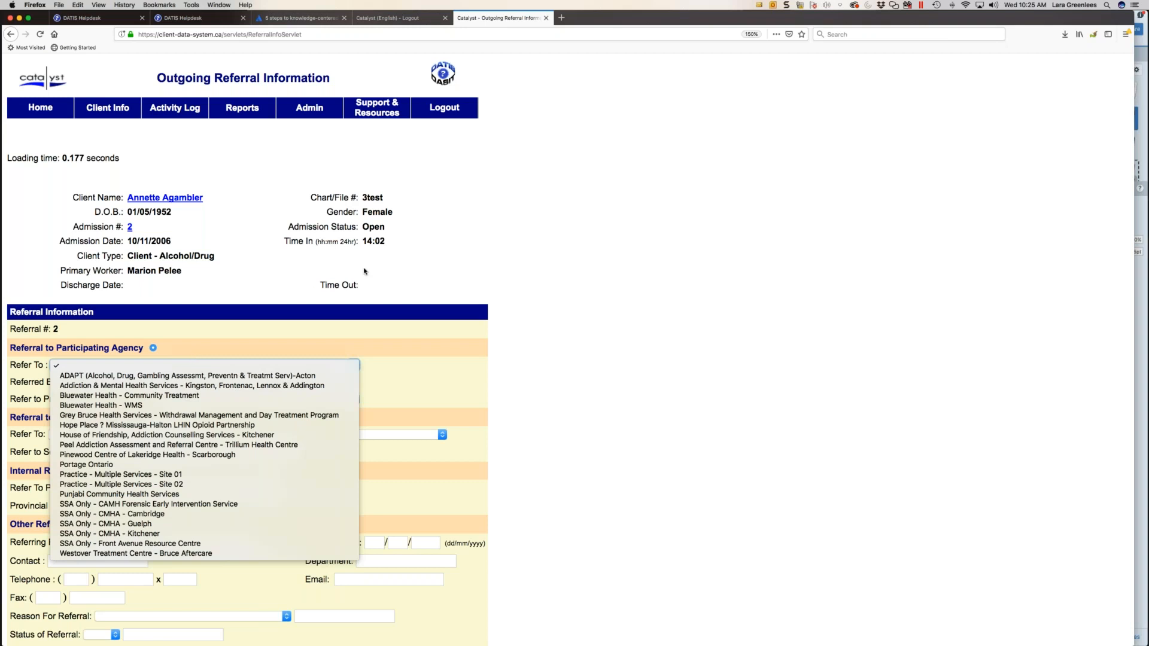
click(1055, 489)
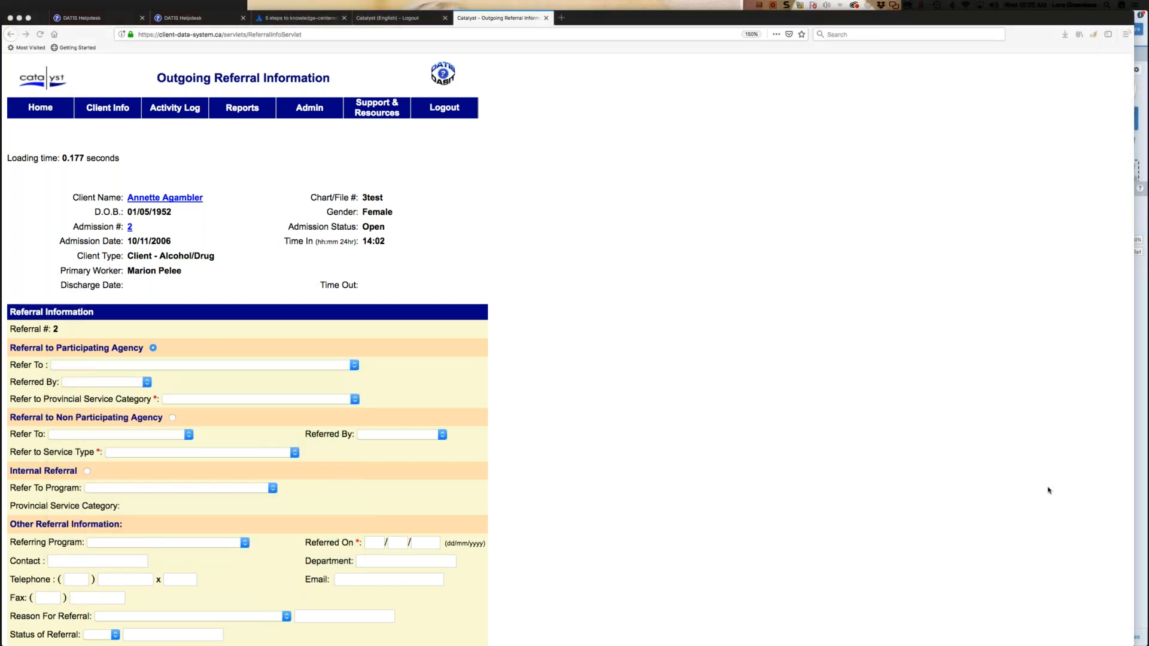